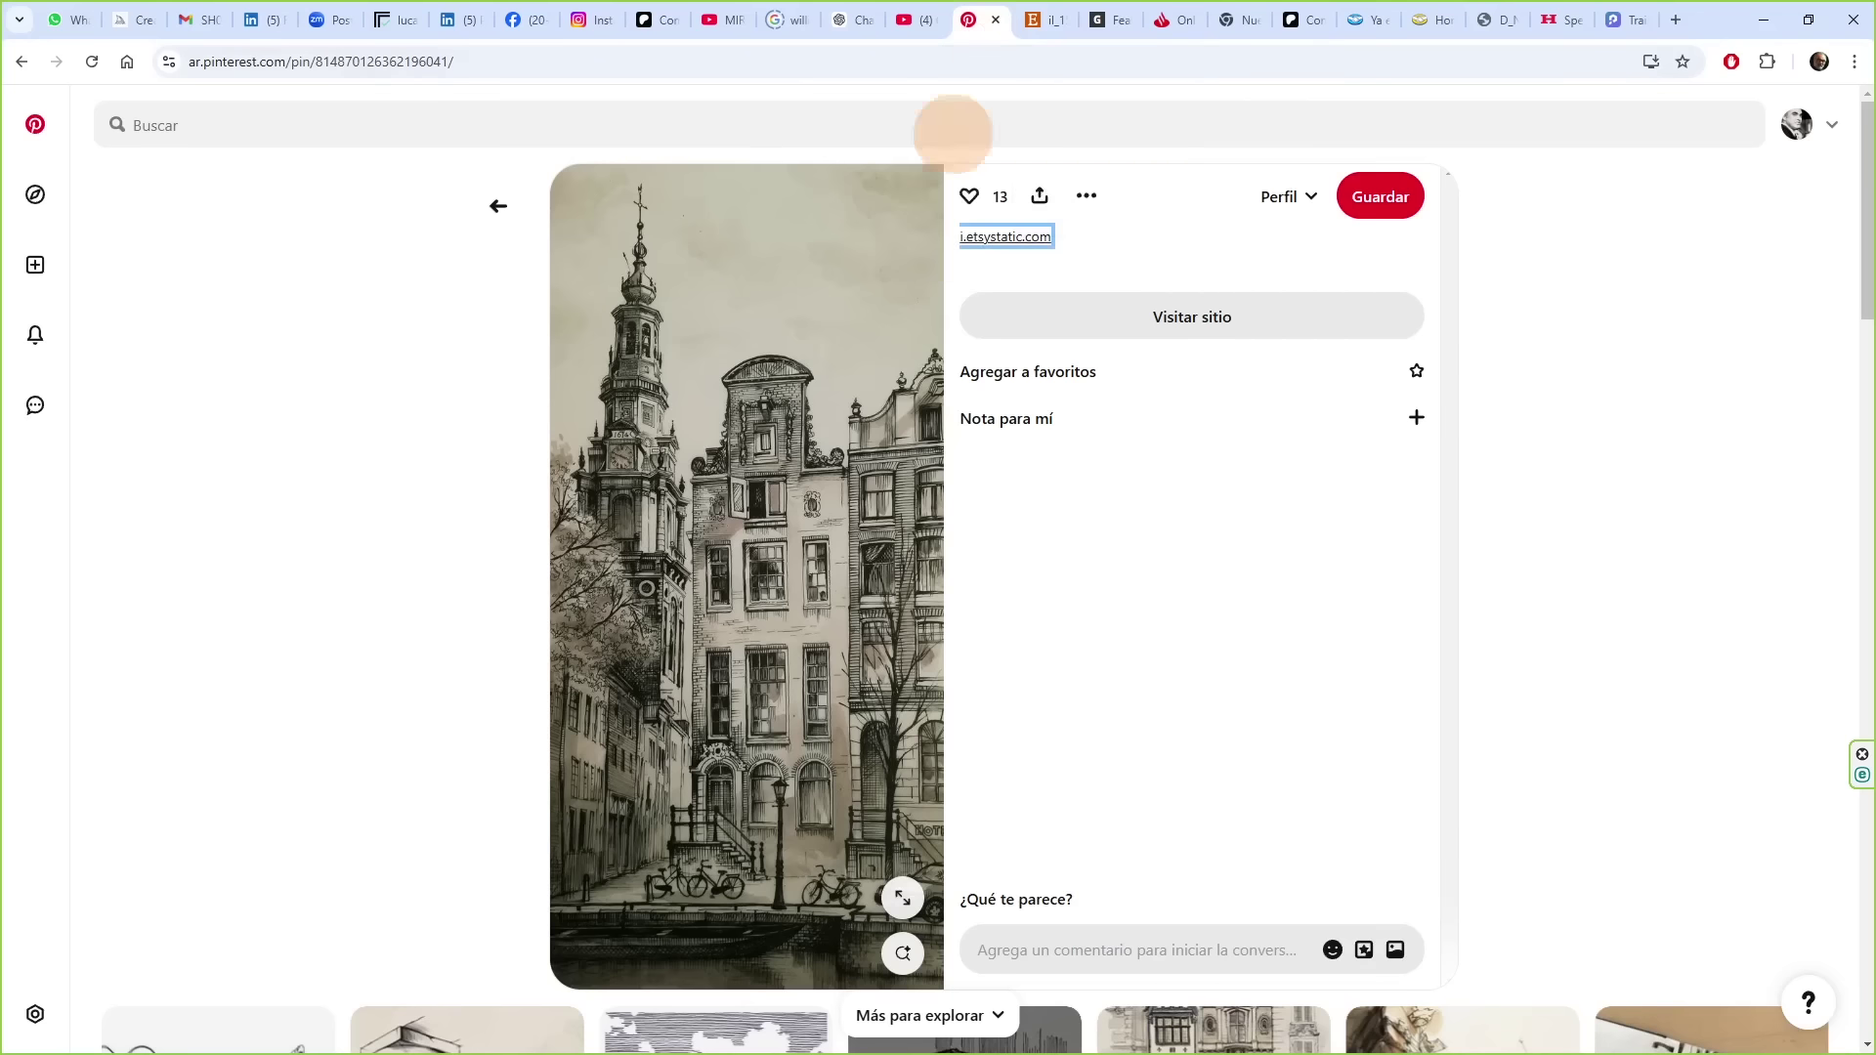
- View the profile of the creator of the Flatiron Building pin, coming from the Amsterdam canal houses pin
left_click(21, 62)
left_click(1074, 256)
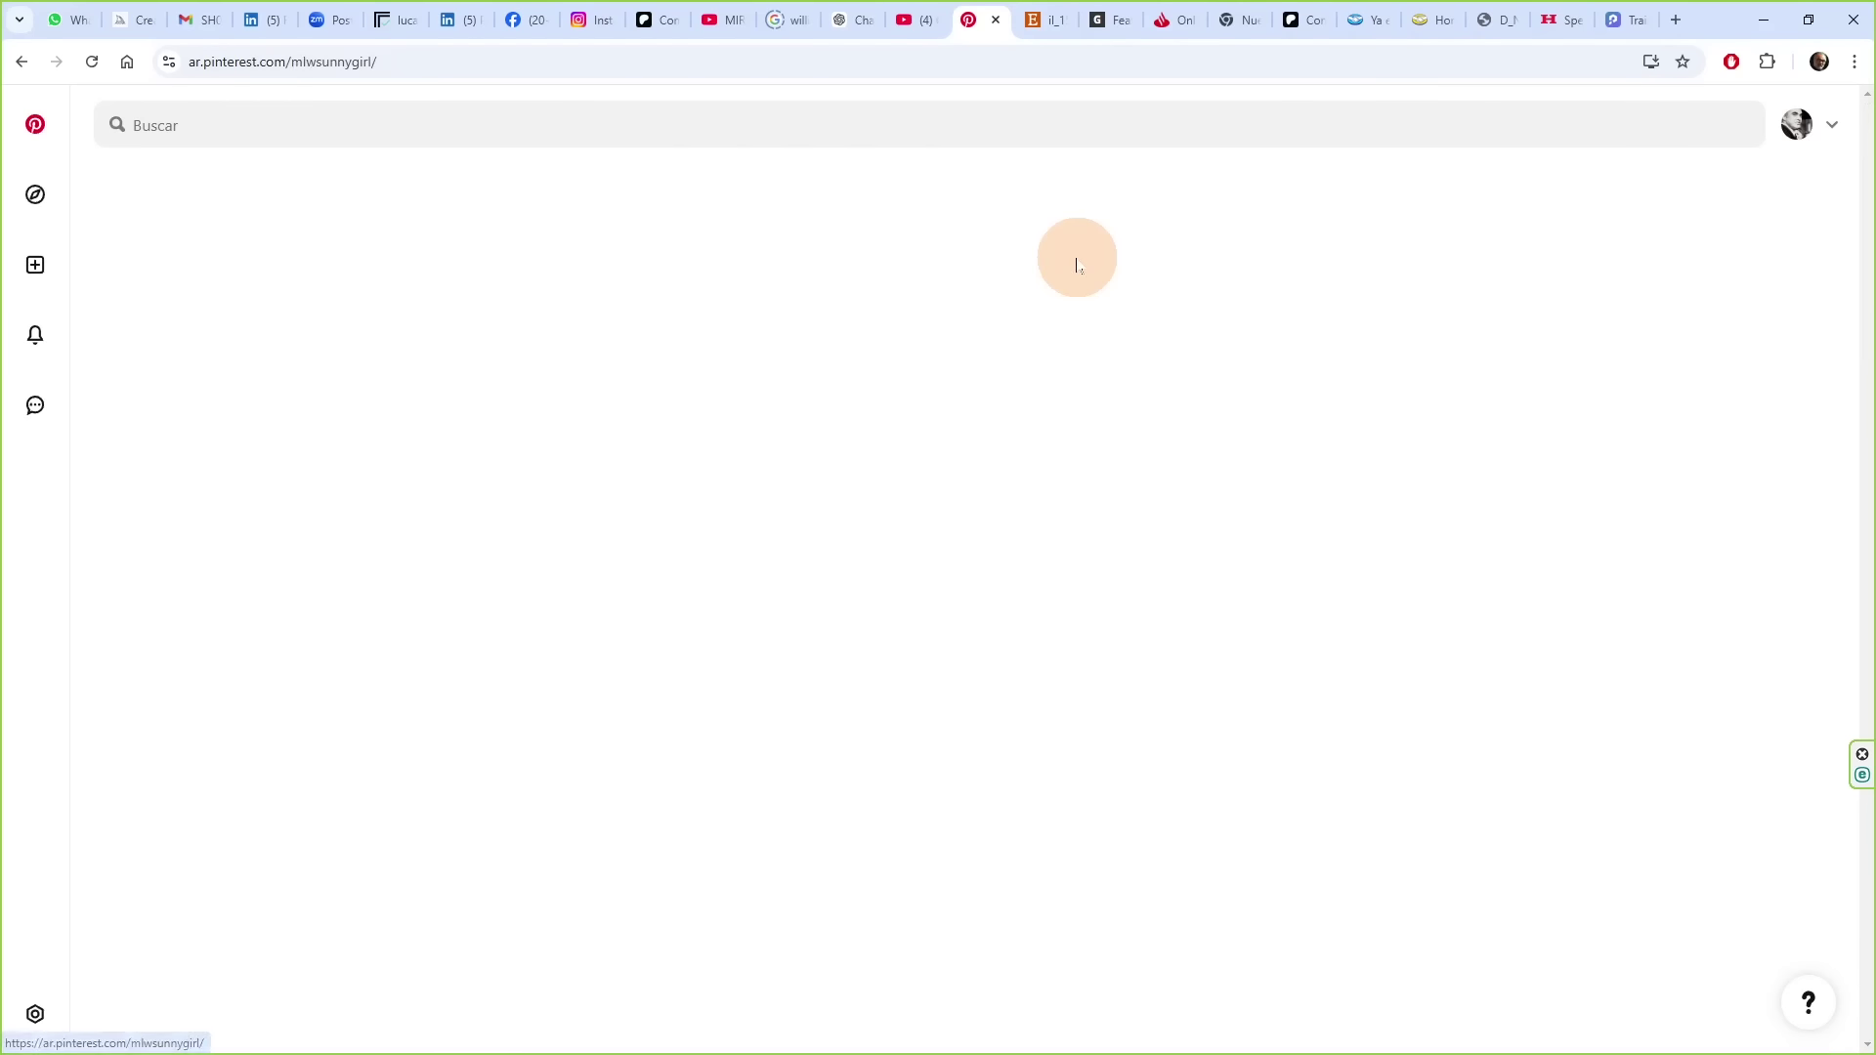
key("alt+Left")
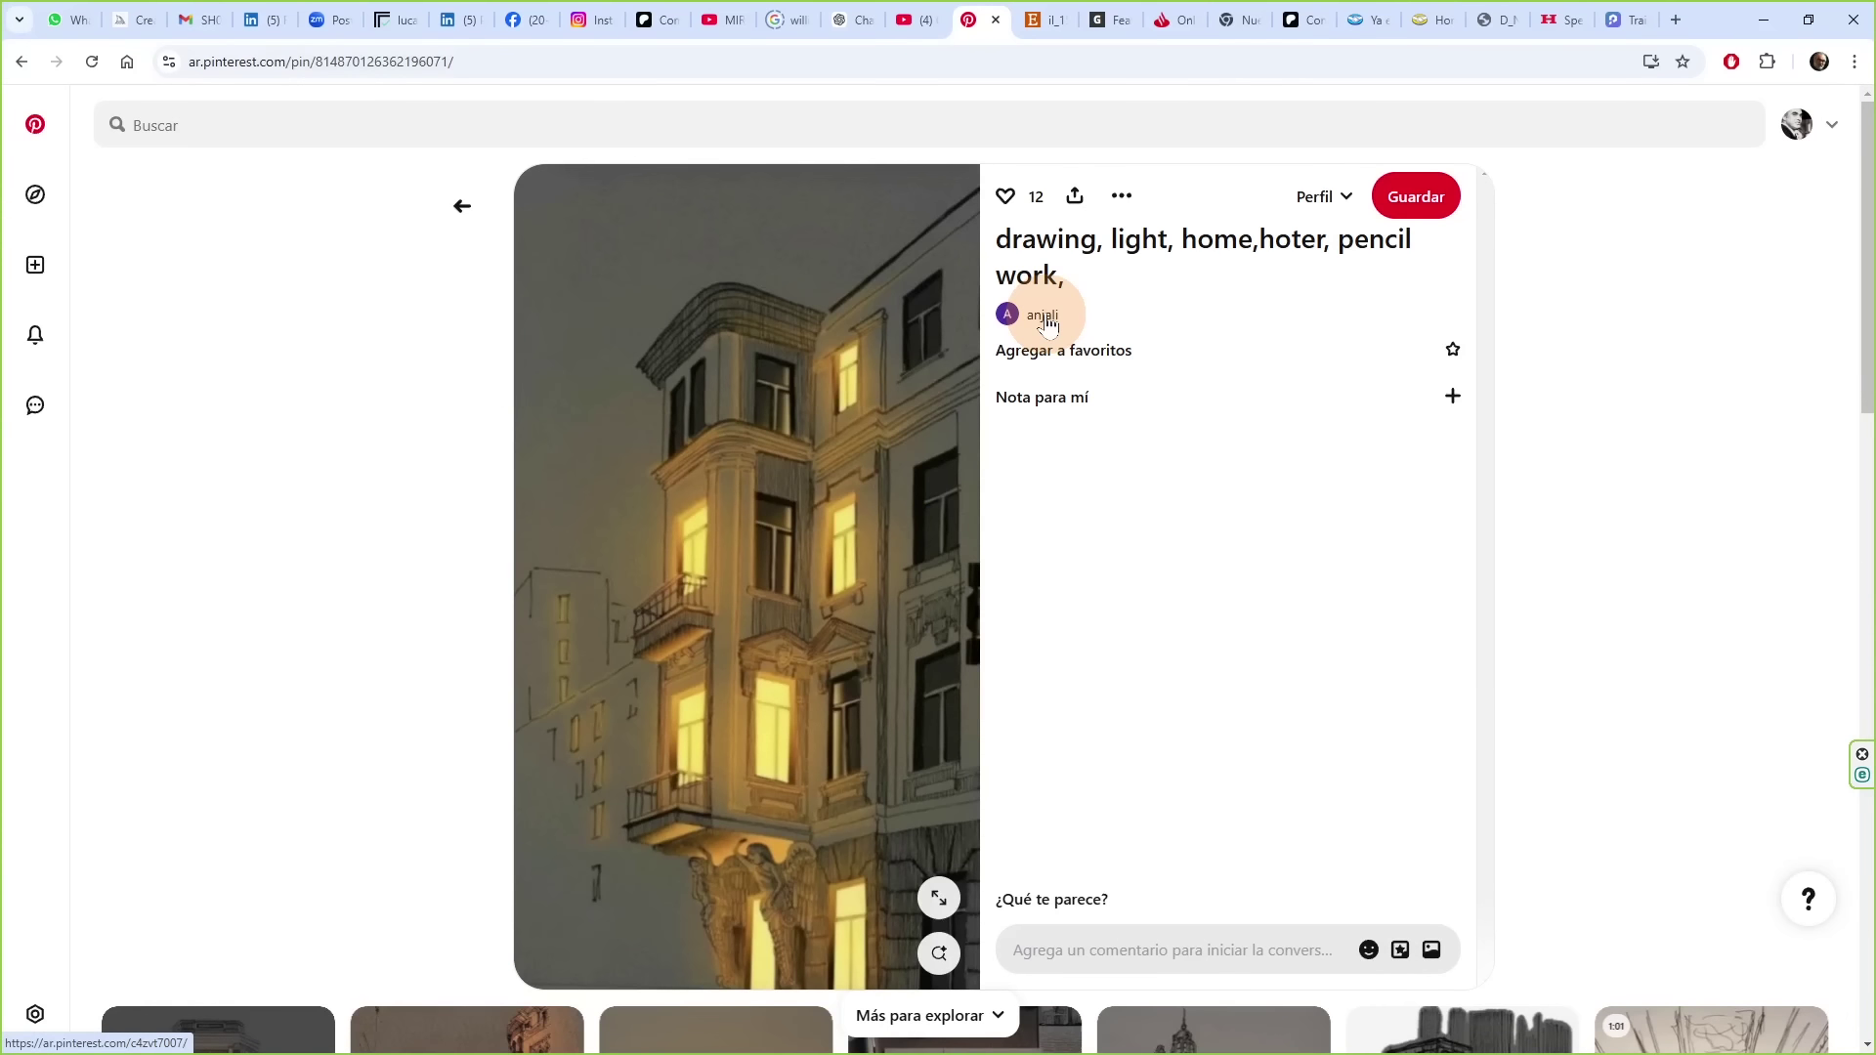
- Browse the created pins of the author of the pencil drawing with glowing yellow windows
left_click(1043, 316)
scroll(840, 461, "down", 6)
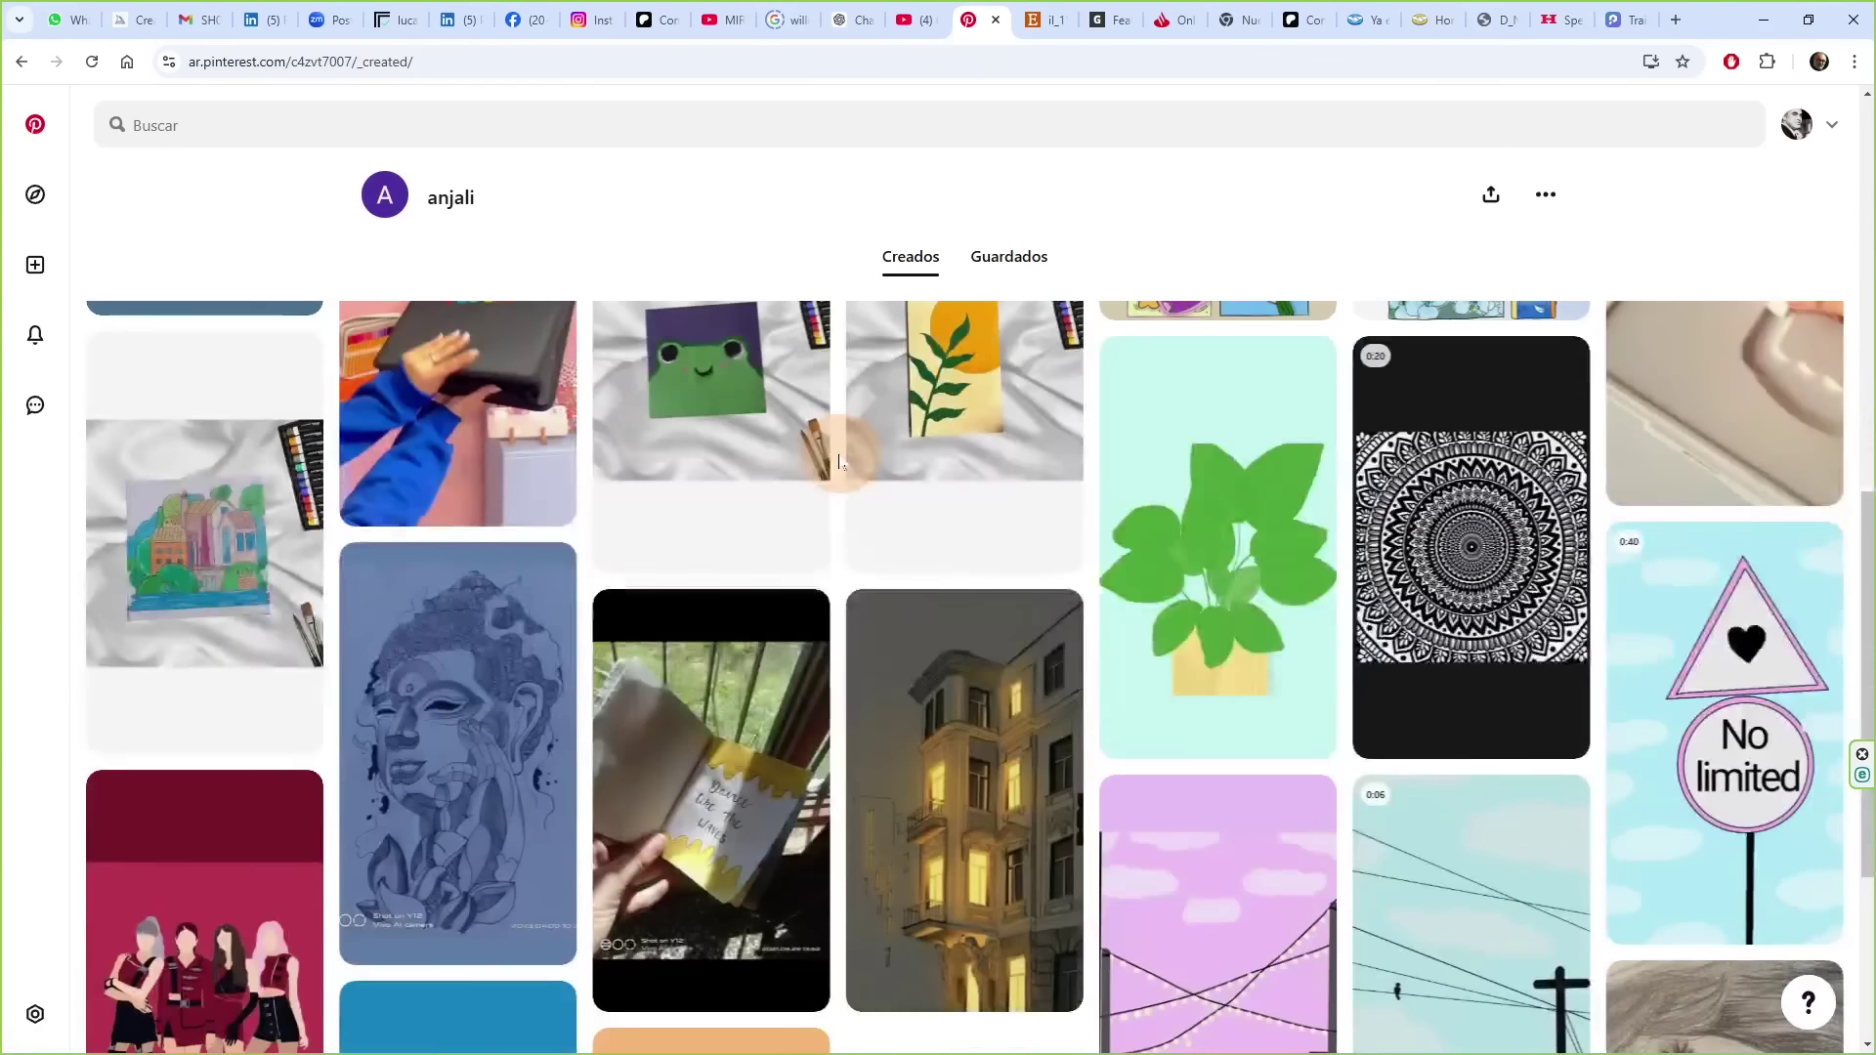
left_click(955, 795)
- Look over the artist's website linked from the pen-and-ink architecture drawings pin and return to Pinterest
left_click(1072, 246)
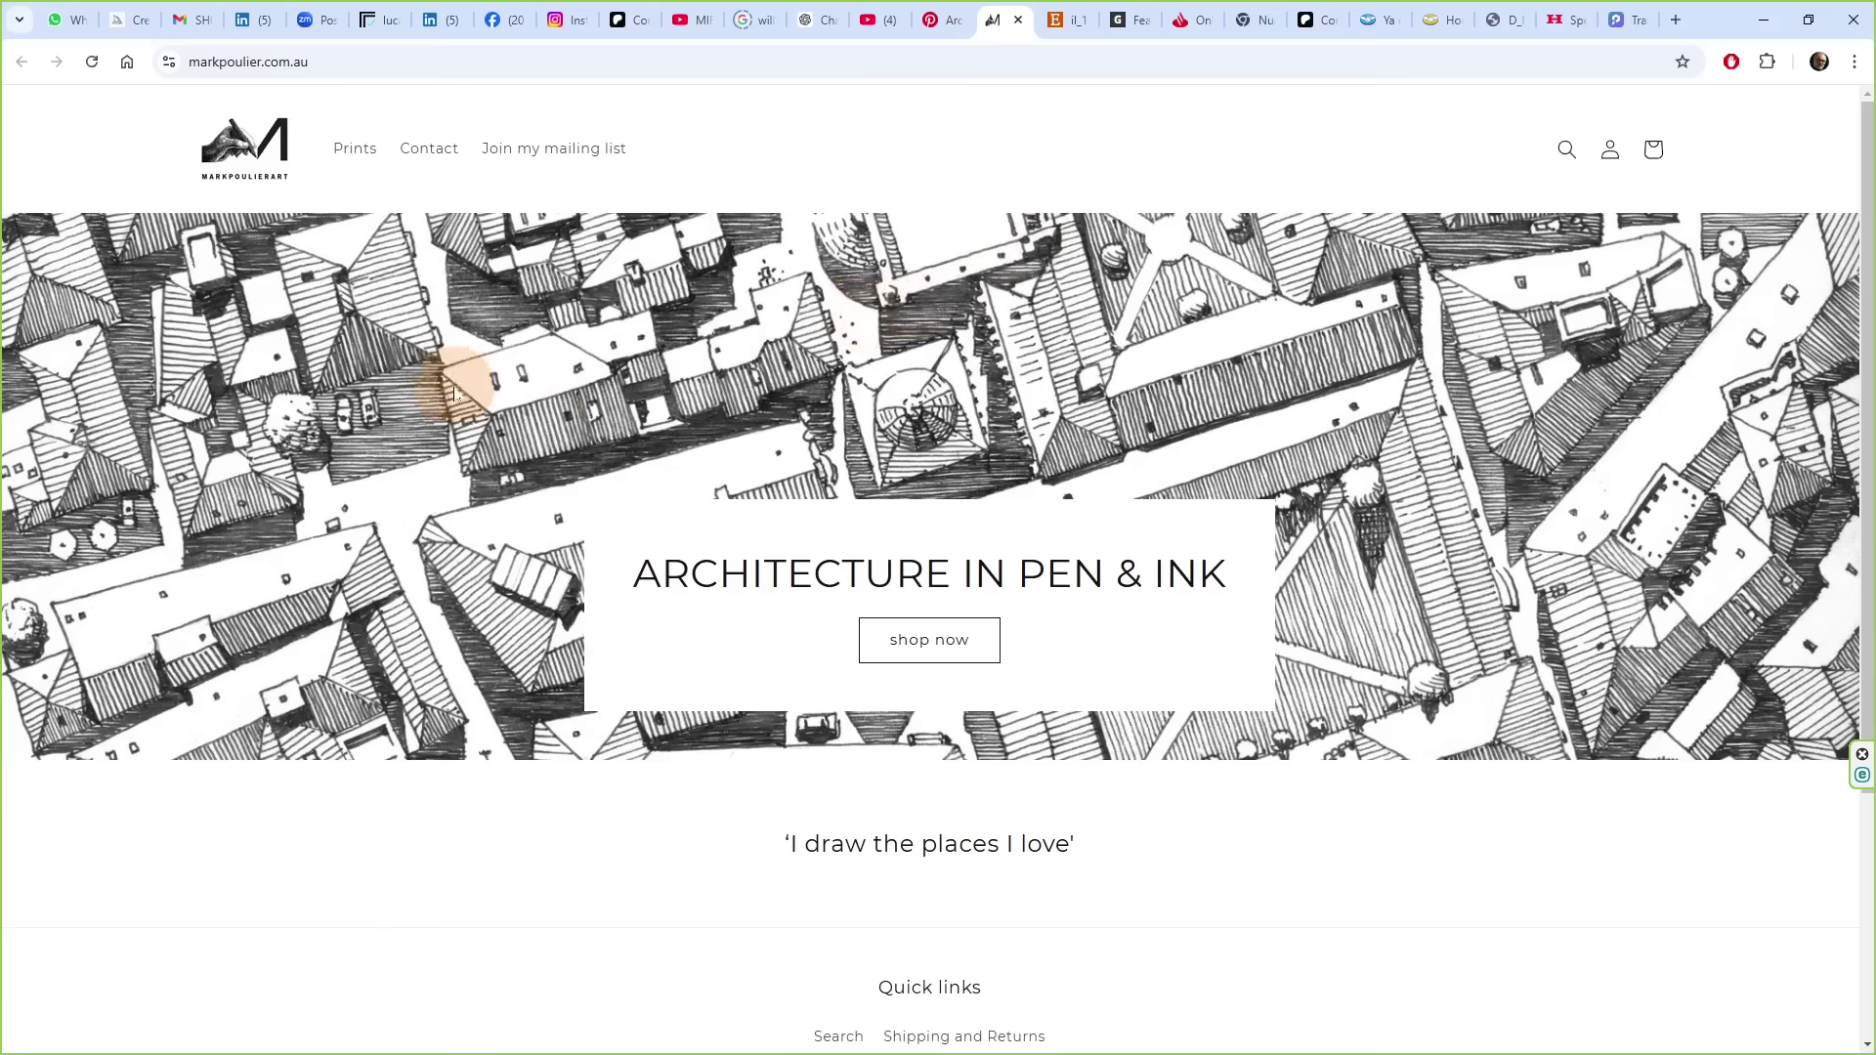
scroll(445, 391, "down", 2)
scroll(445, 381, "up", 2)
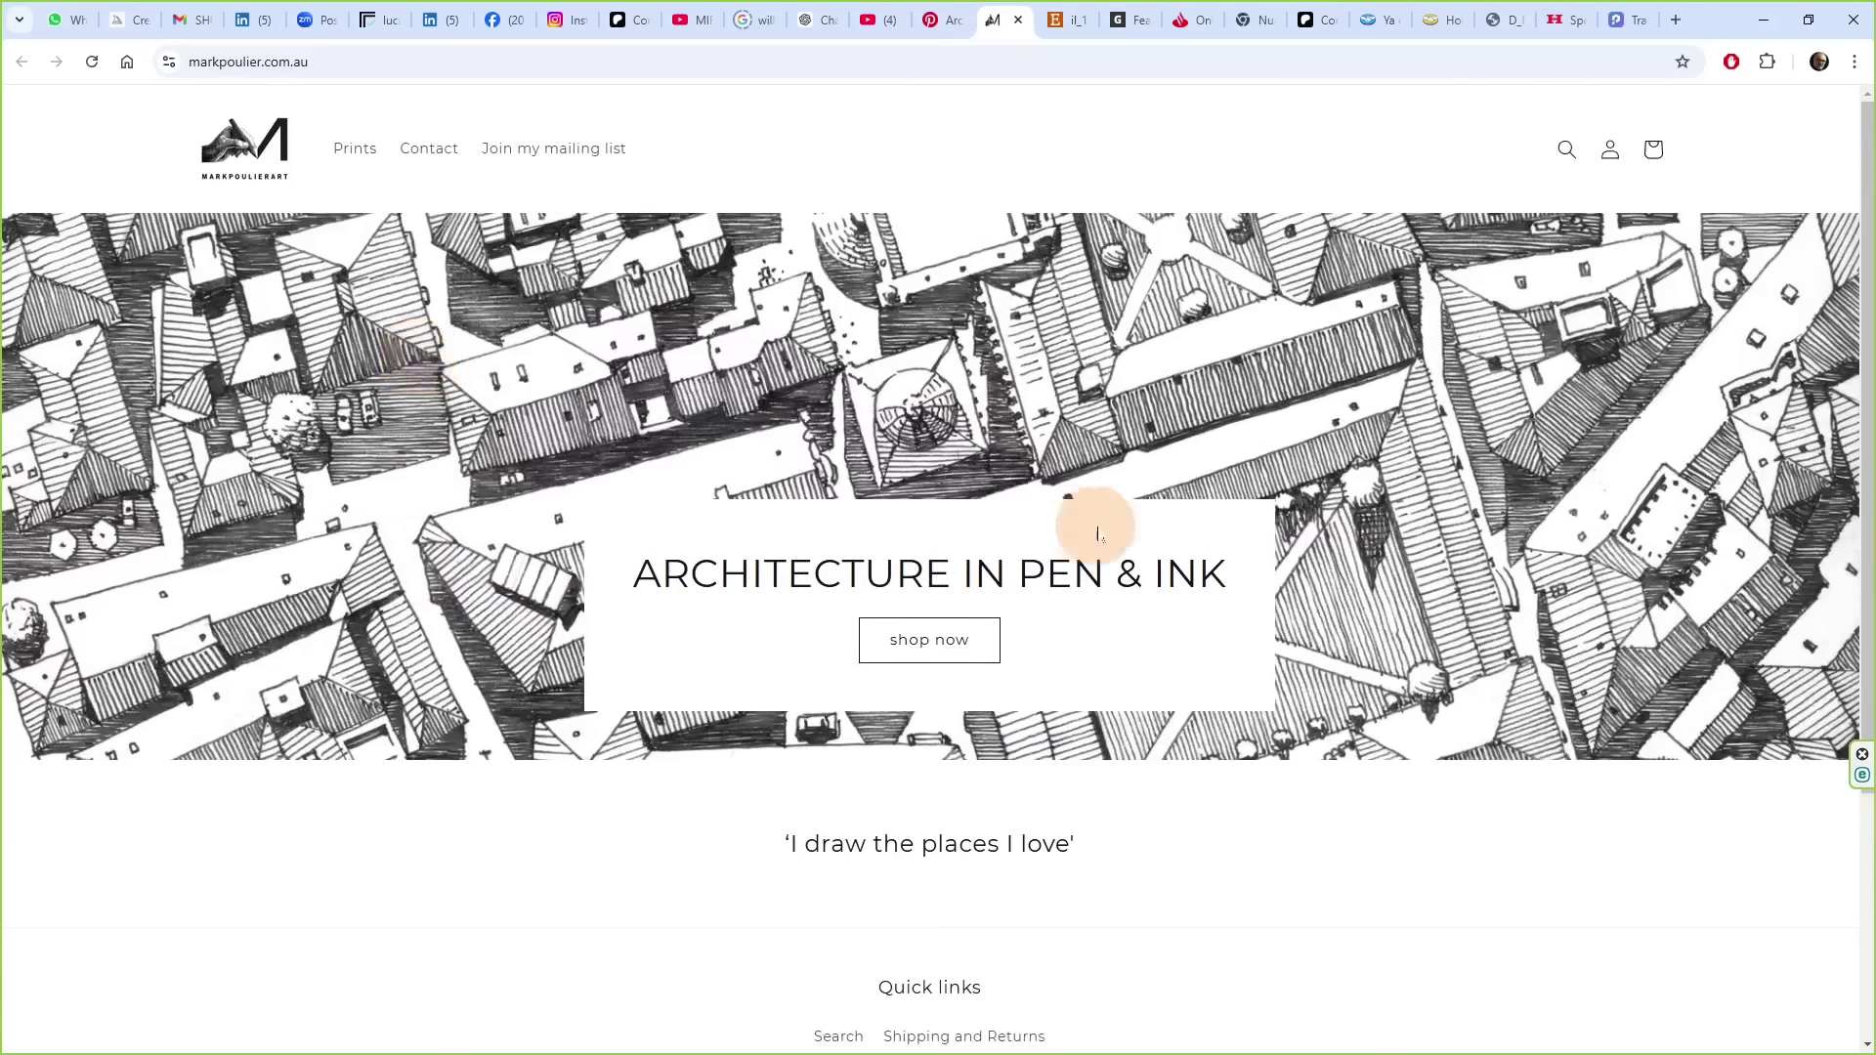
key("ctrl+shift+Tab")
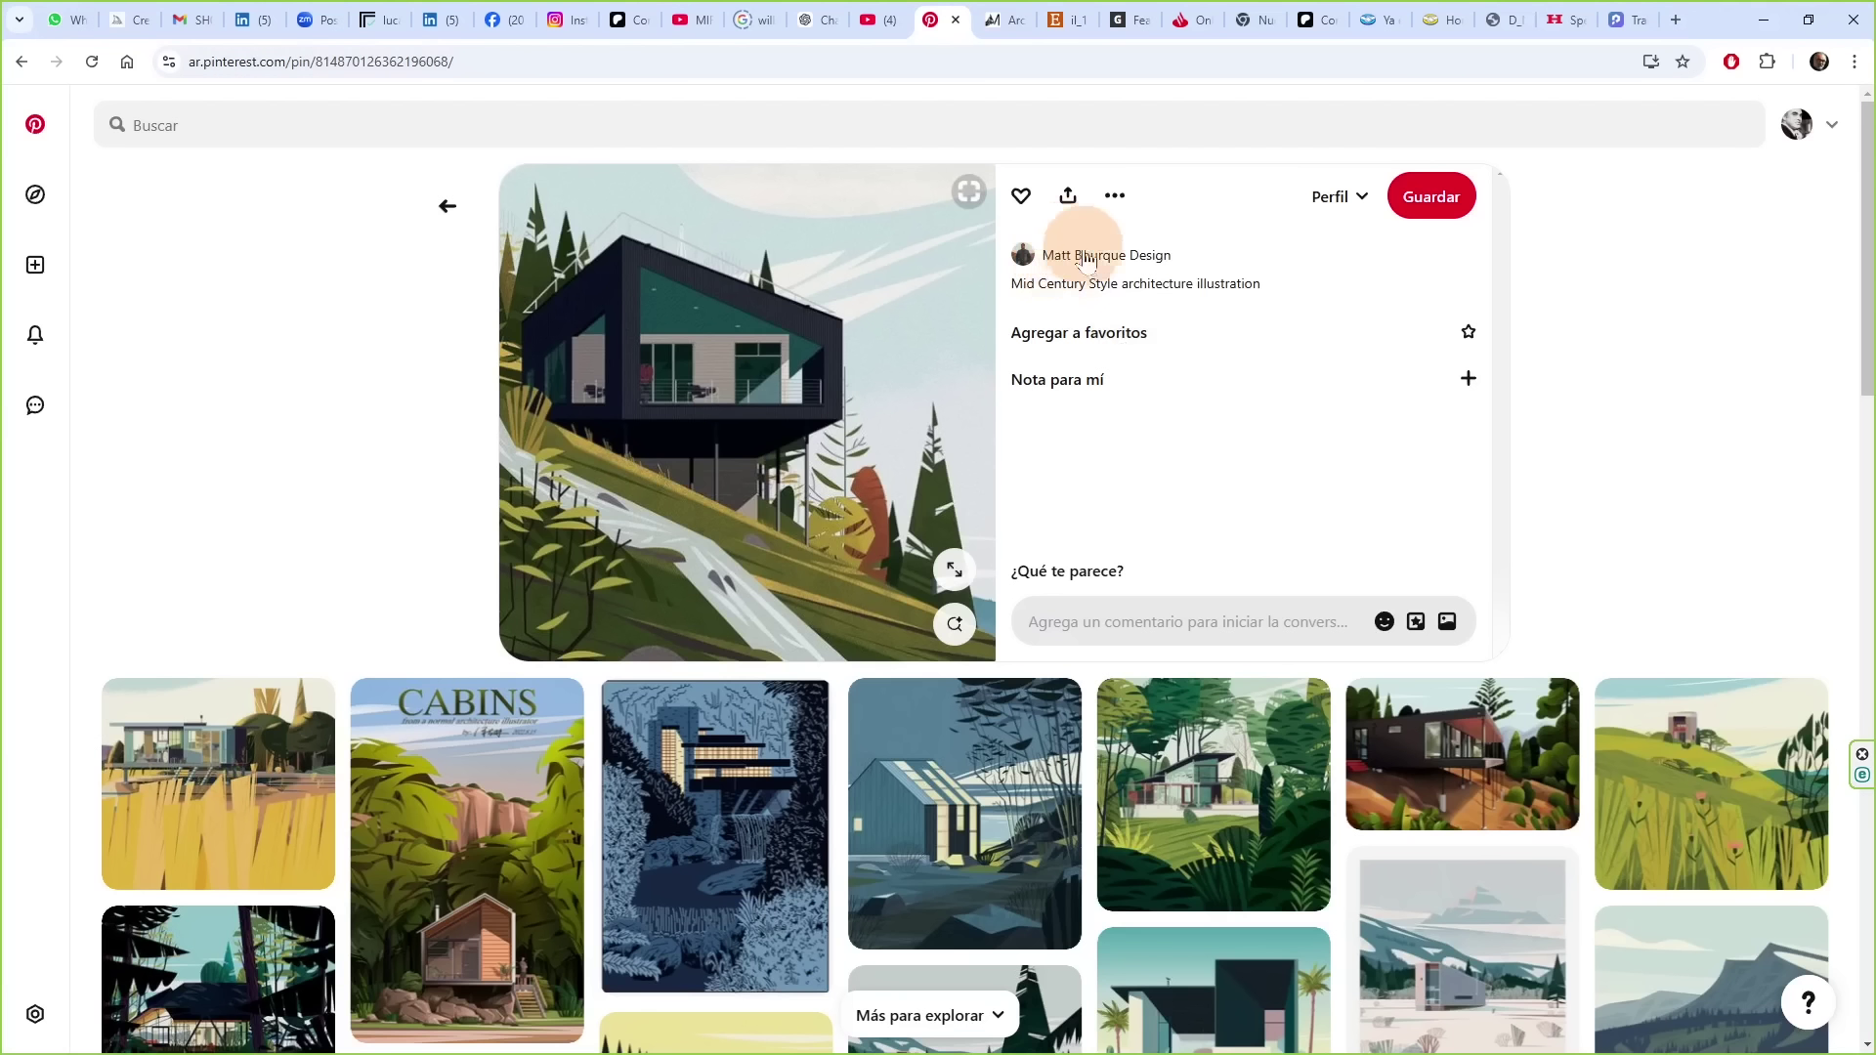
- Browse the created pins of the designer behind the Mid Century Style architecture illustration
left_click(1104, 264)
left_click(924, 572)
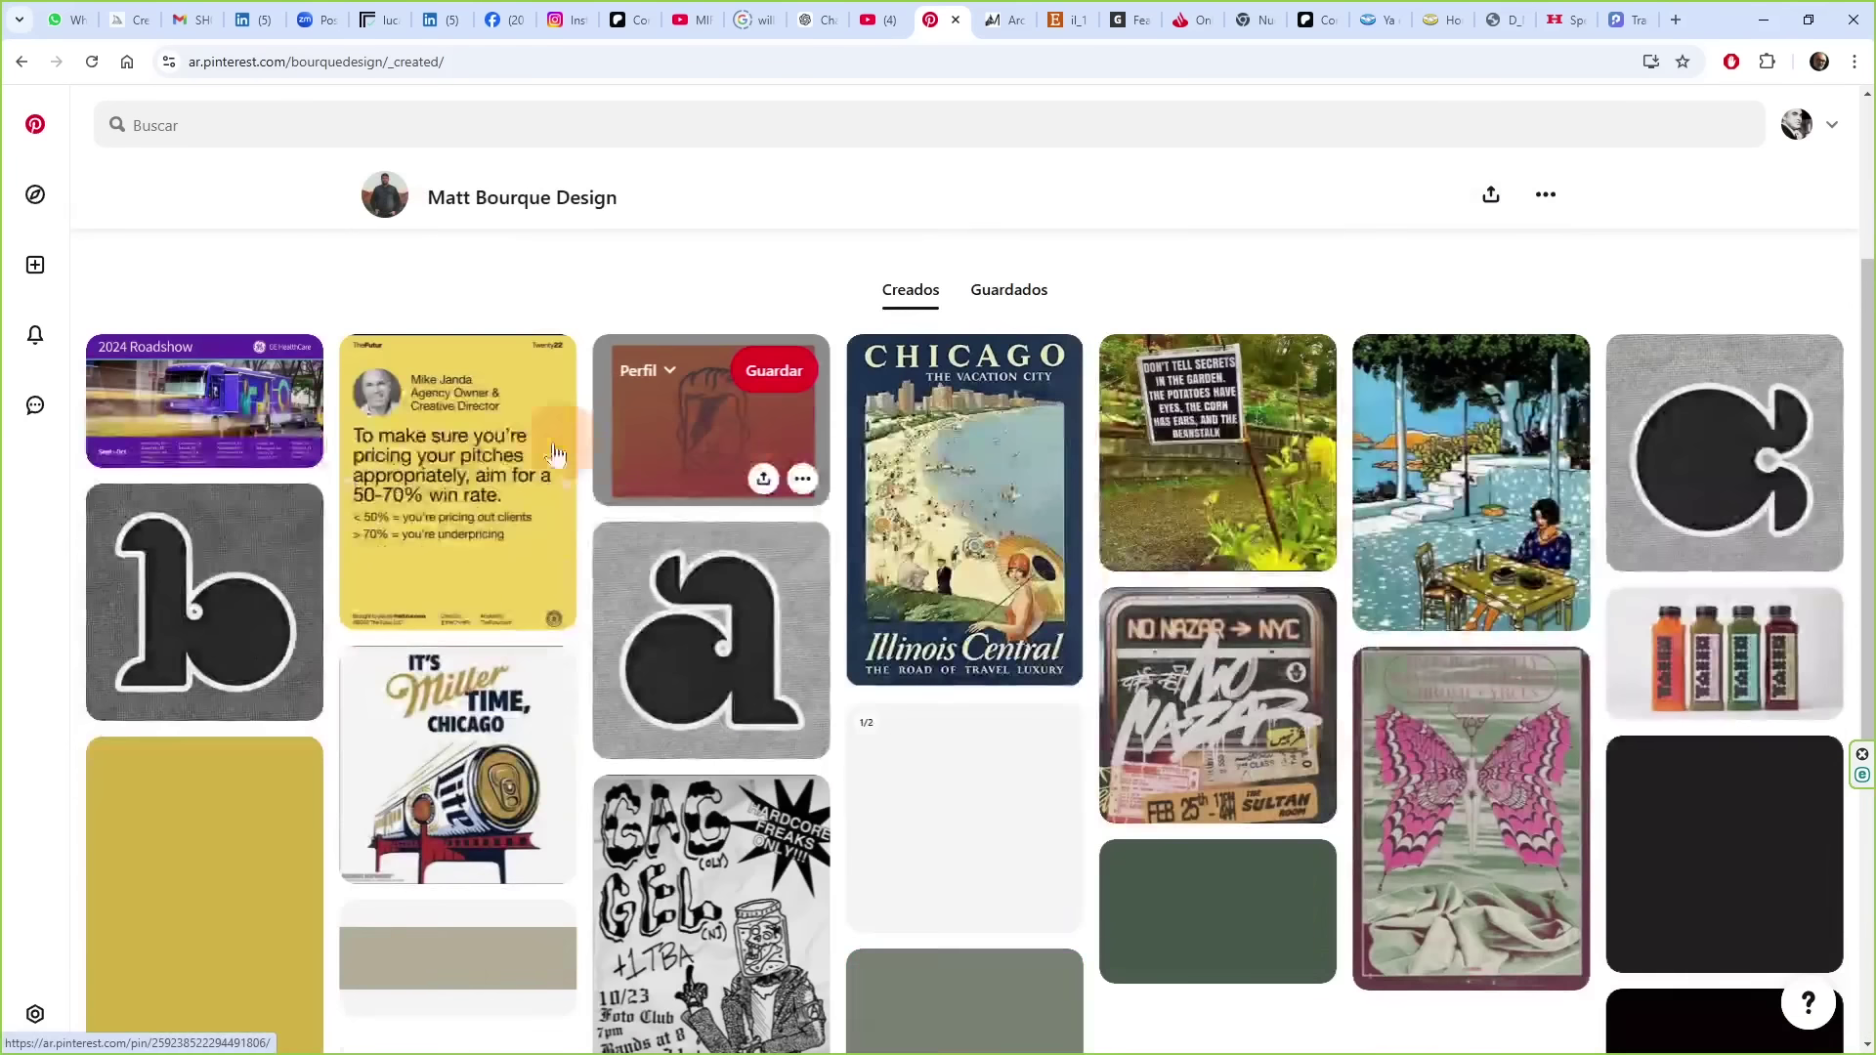
scroll(1182, 550, "down", 4)
left_click(1182, 547)
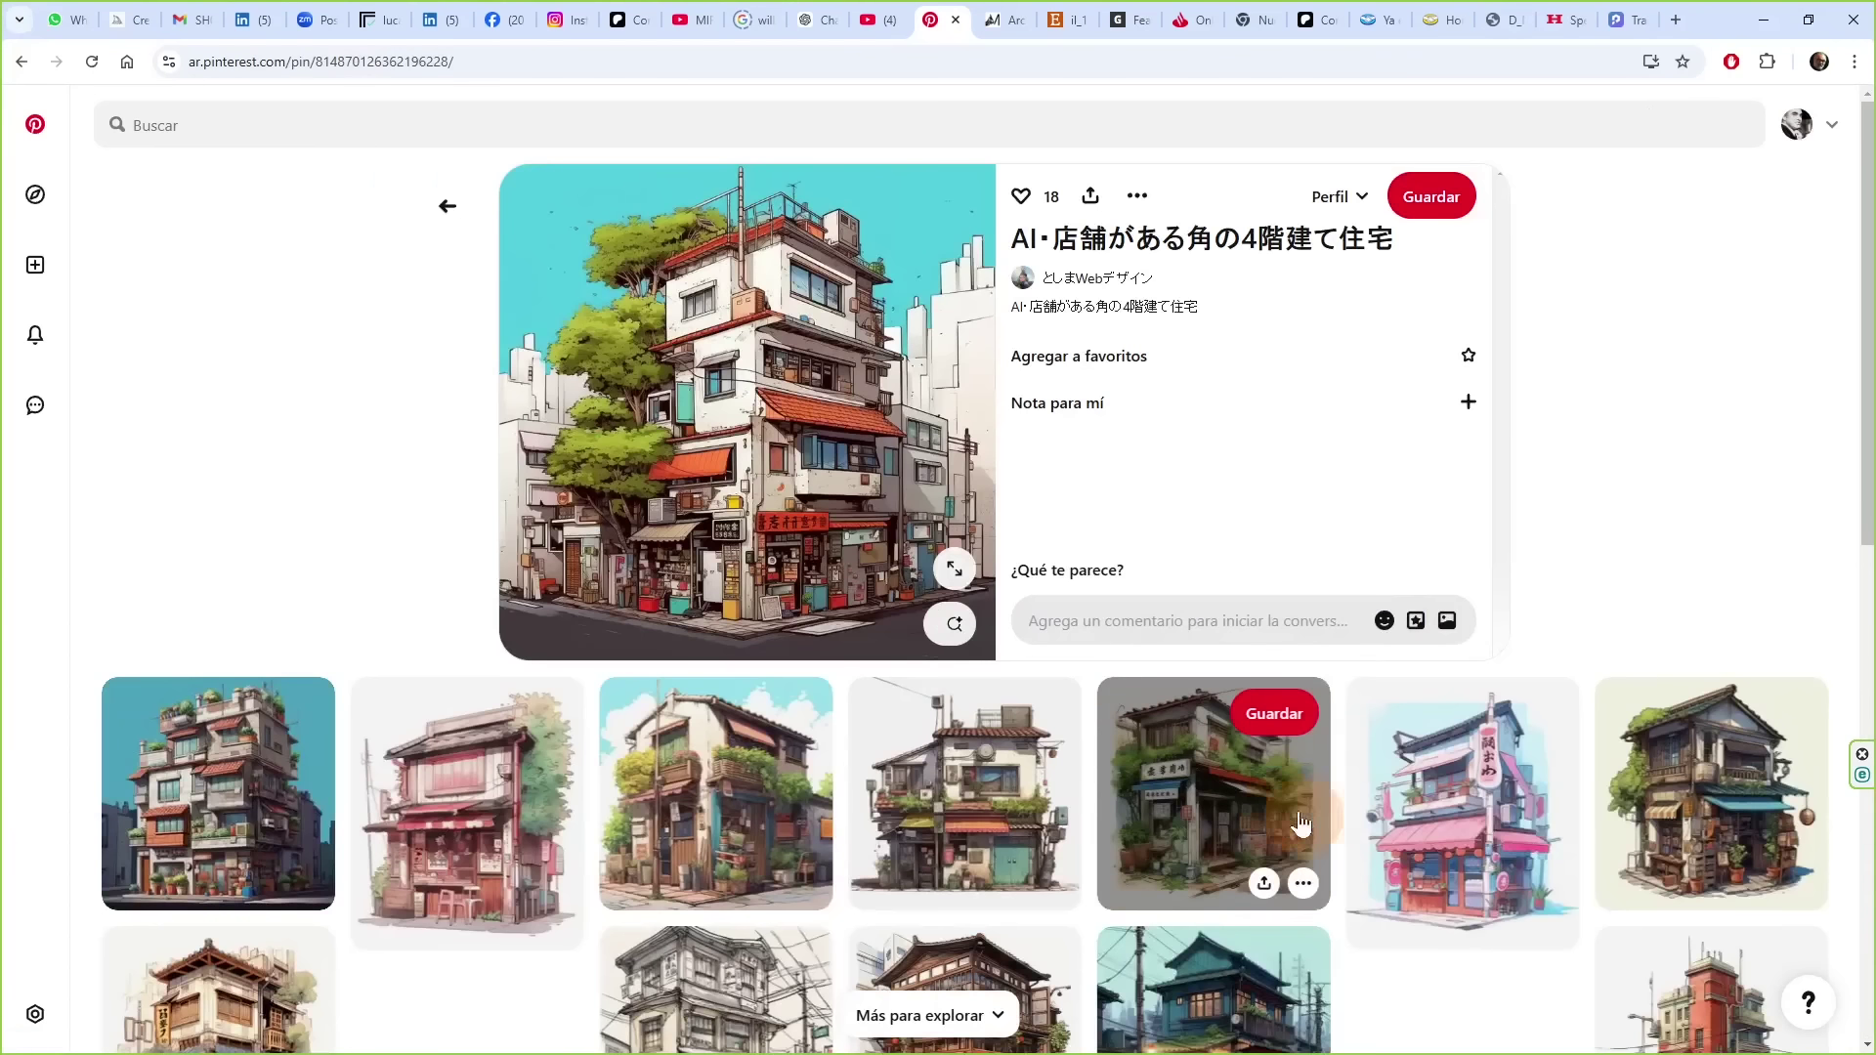
- Browse the created pins of the author of the AI corner building pin and return to the saved pins
left_click(1088, 282)
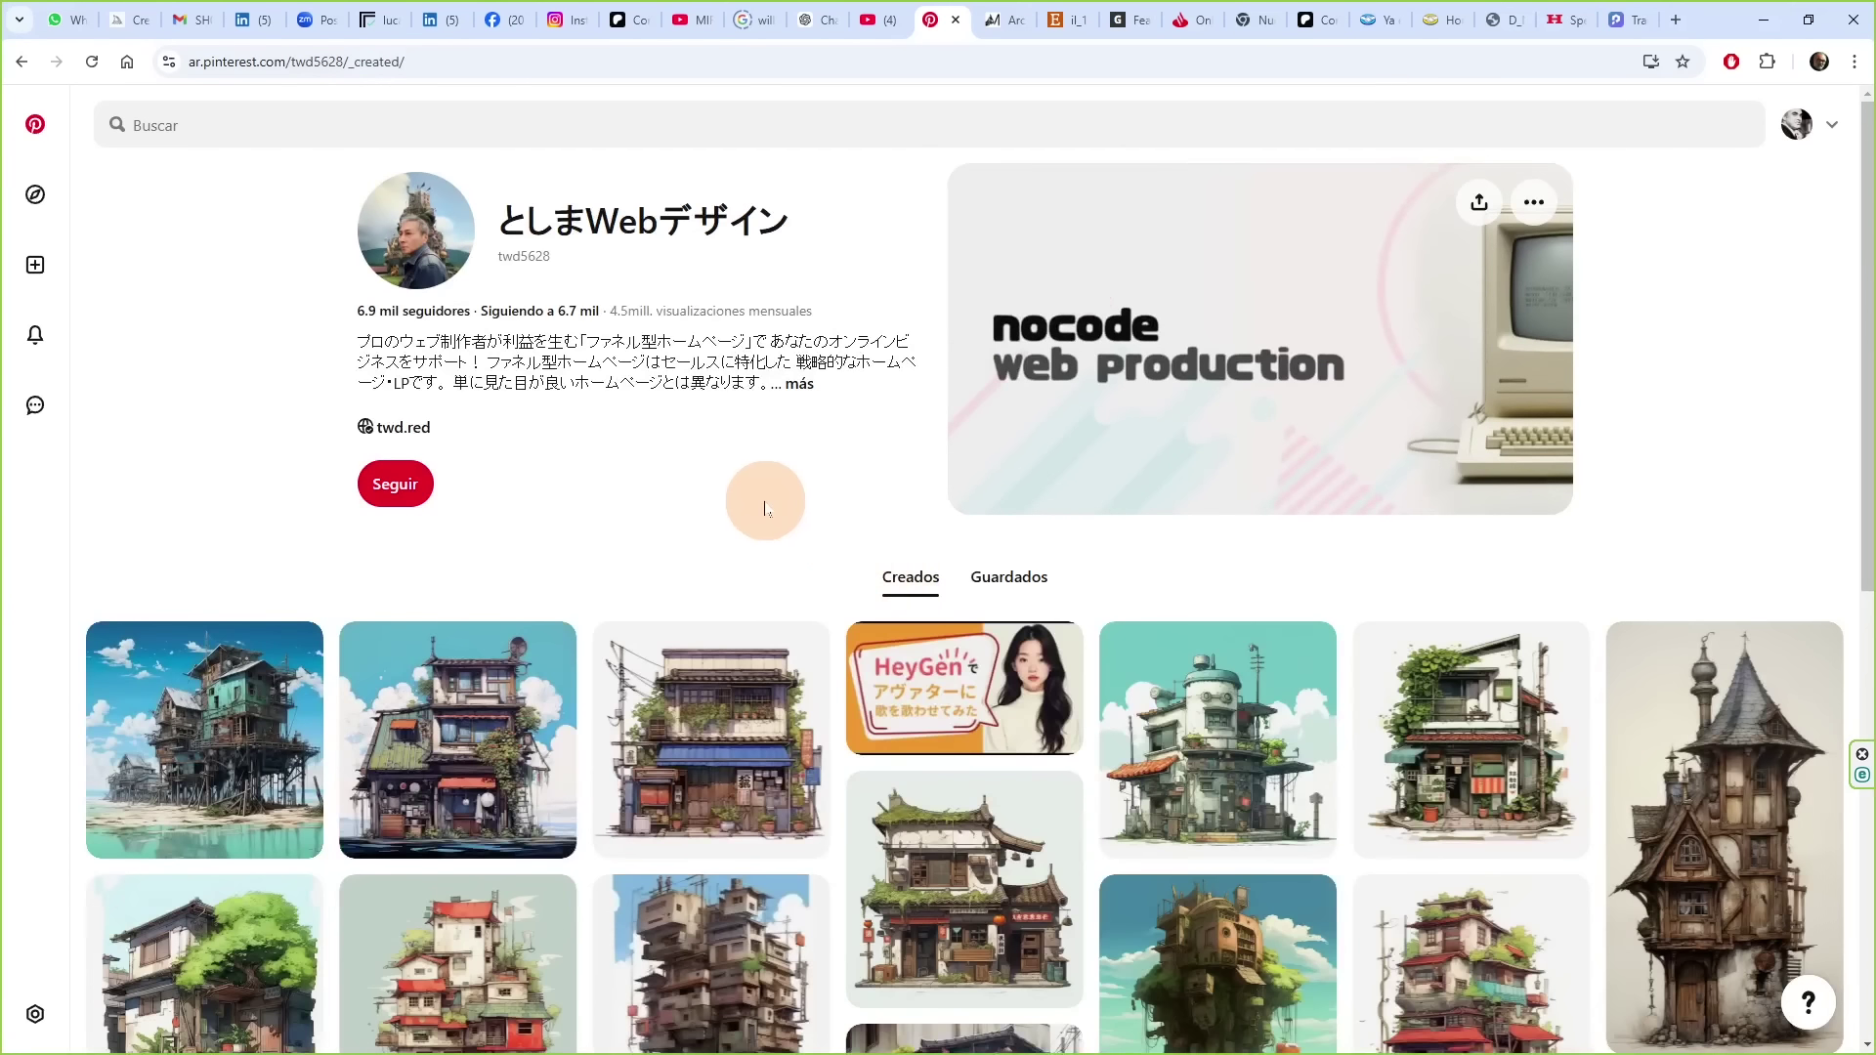
scroll(762, 494, "down", 2)
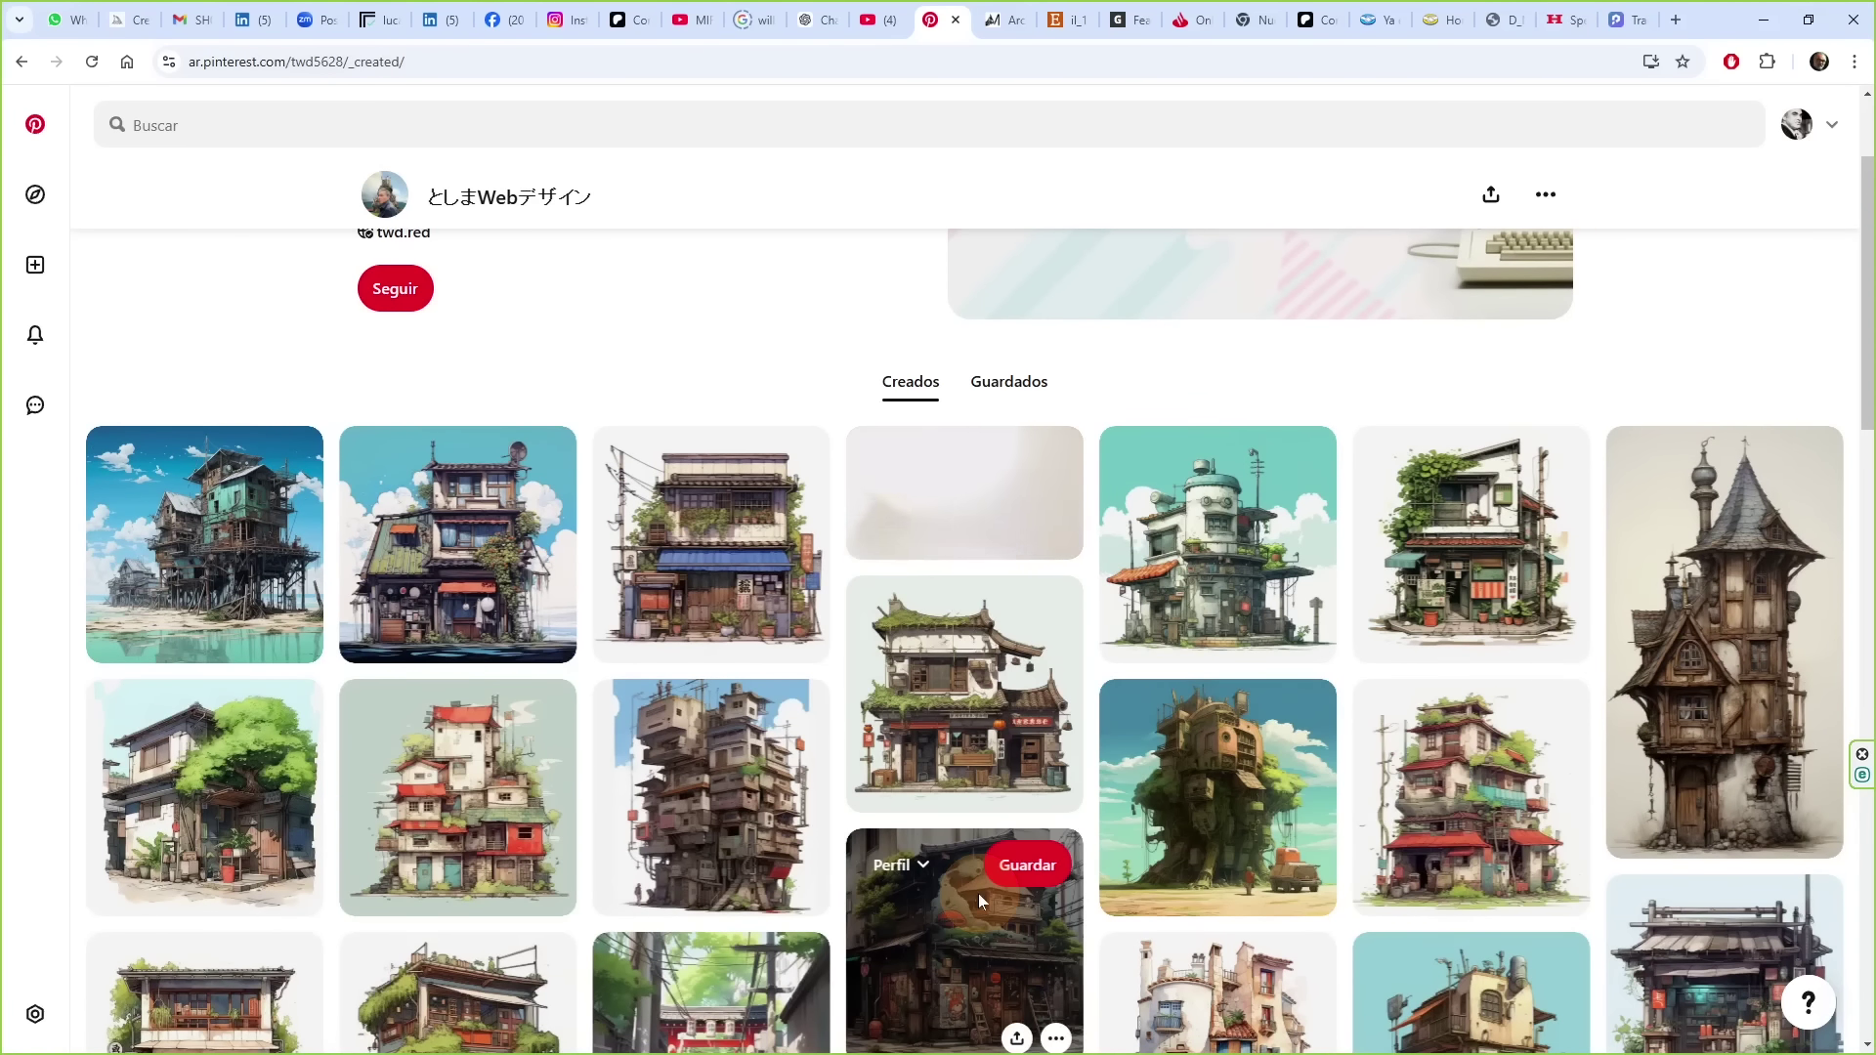
key("alt+Left")
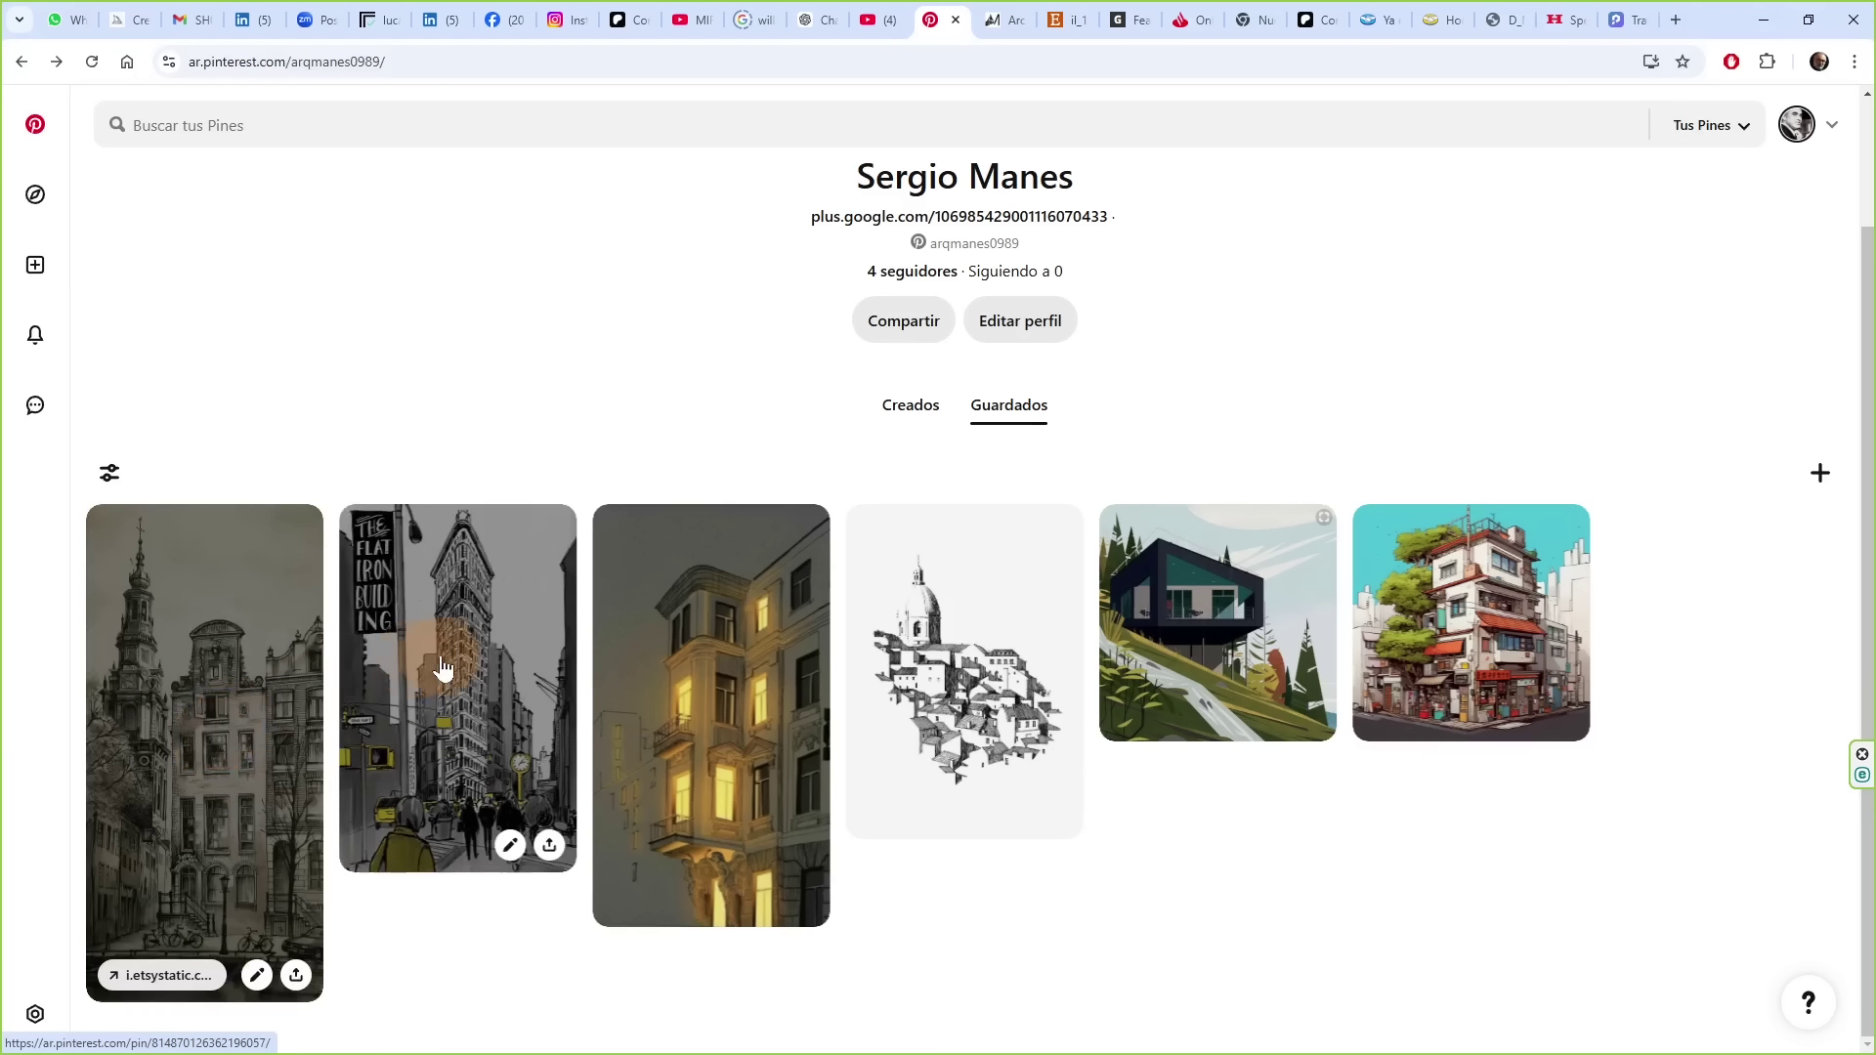
- Compare the Amsterdam canal houses pin with the images generated in its style in PromeAI
key("alt+Right")
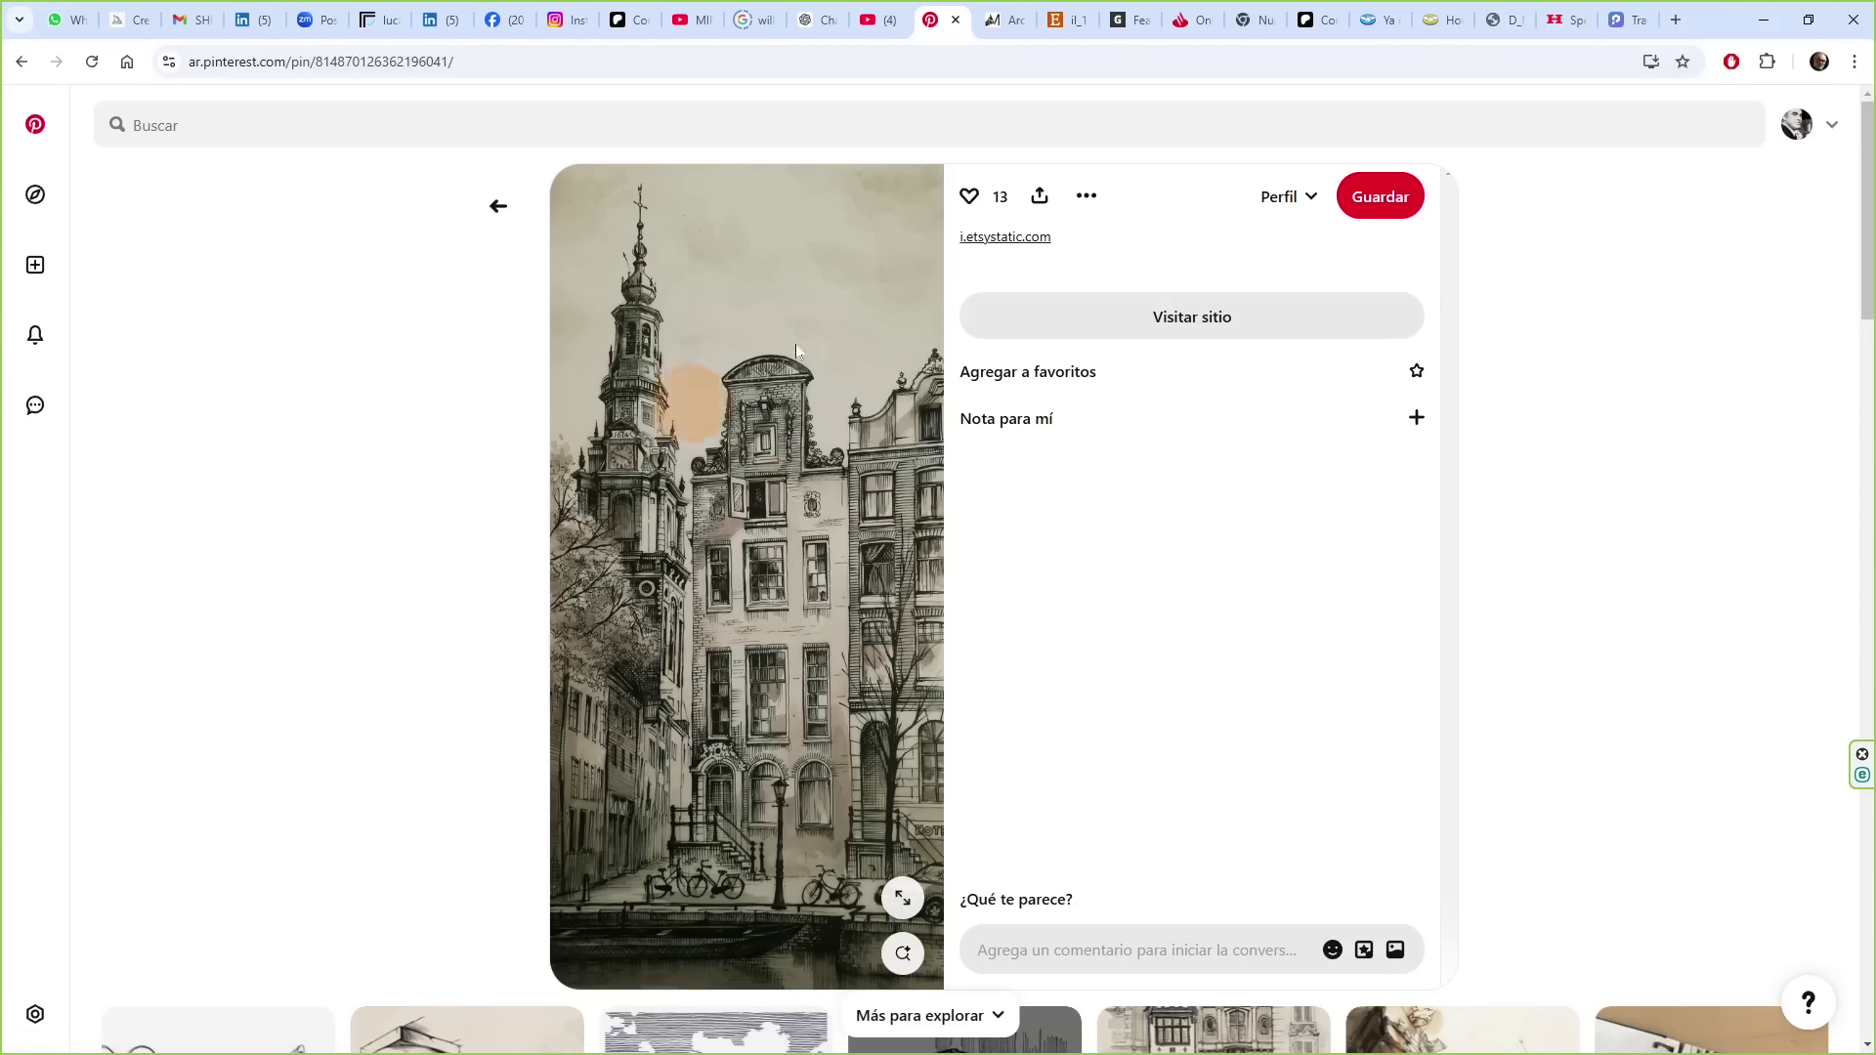
key("ctrl+9")
left_click(1812, 565)
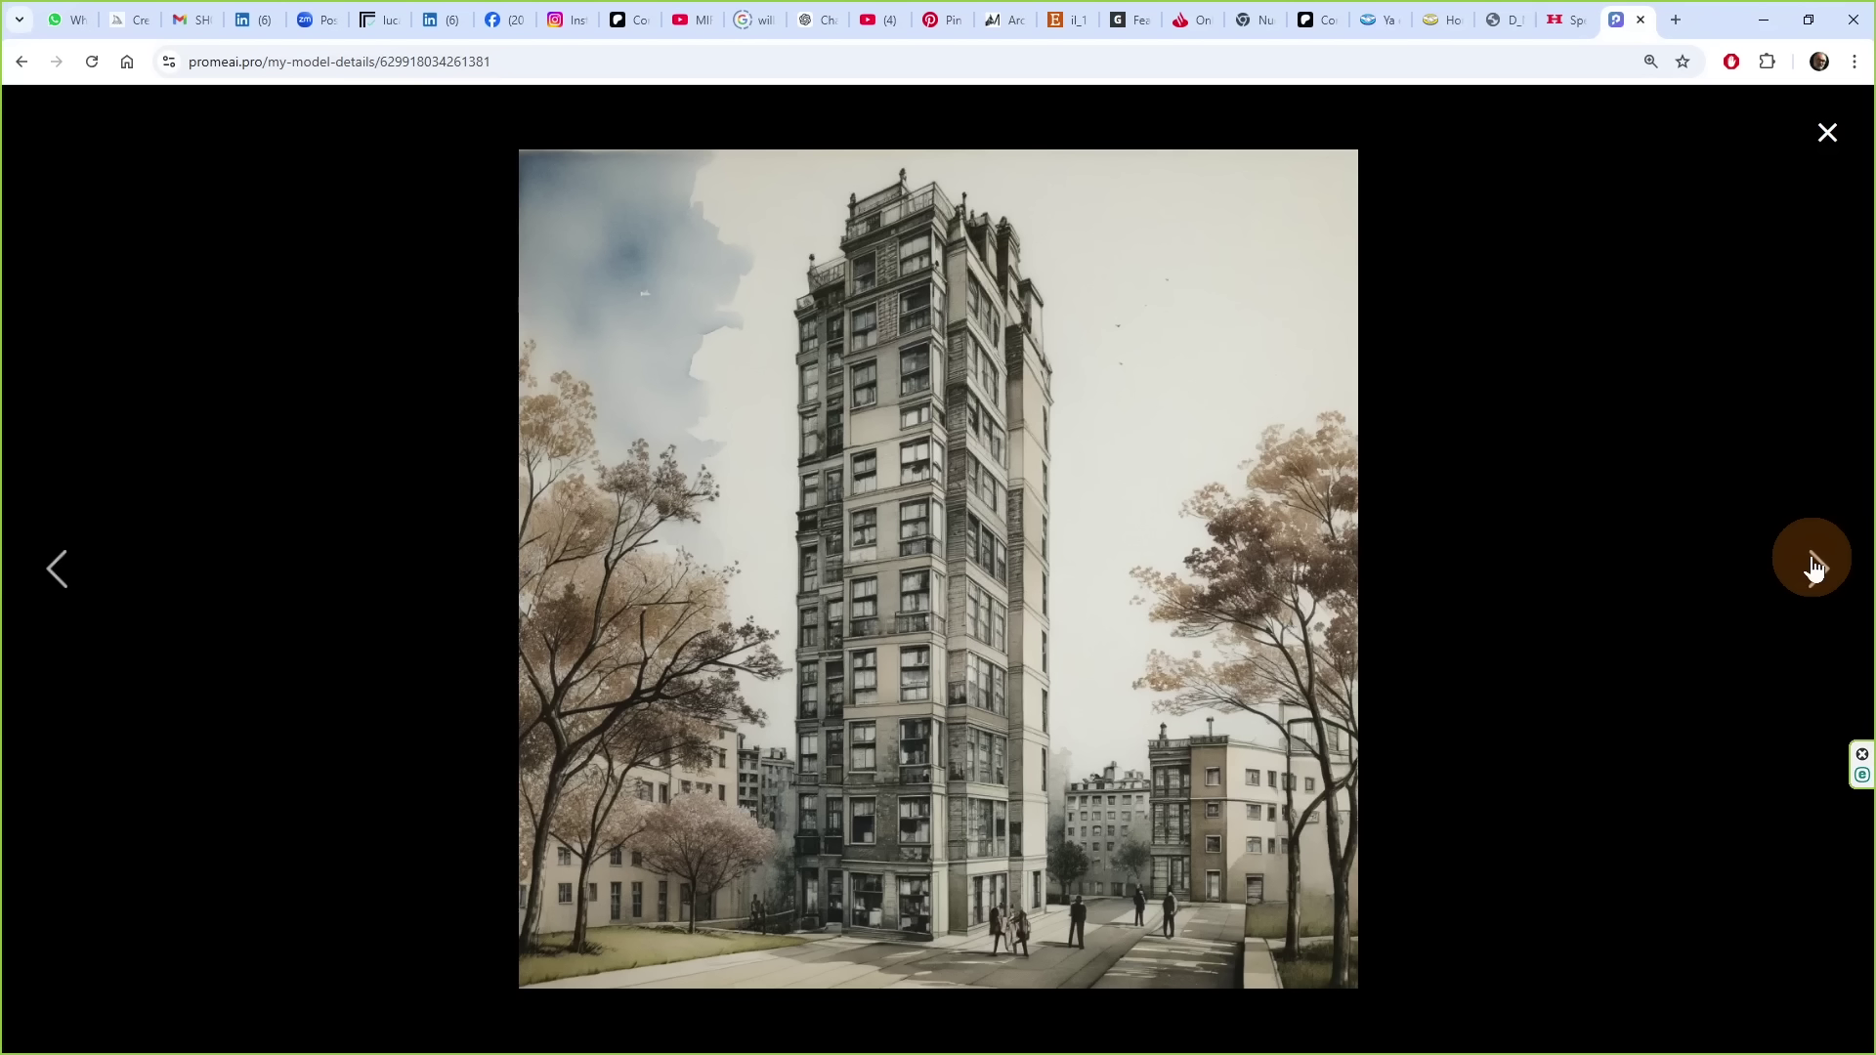
left_click(1812, 565)
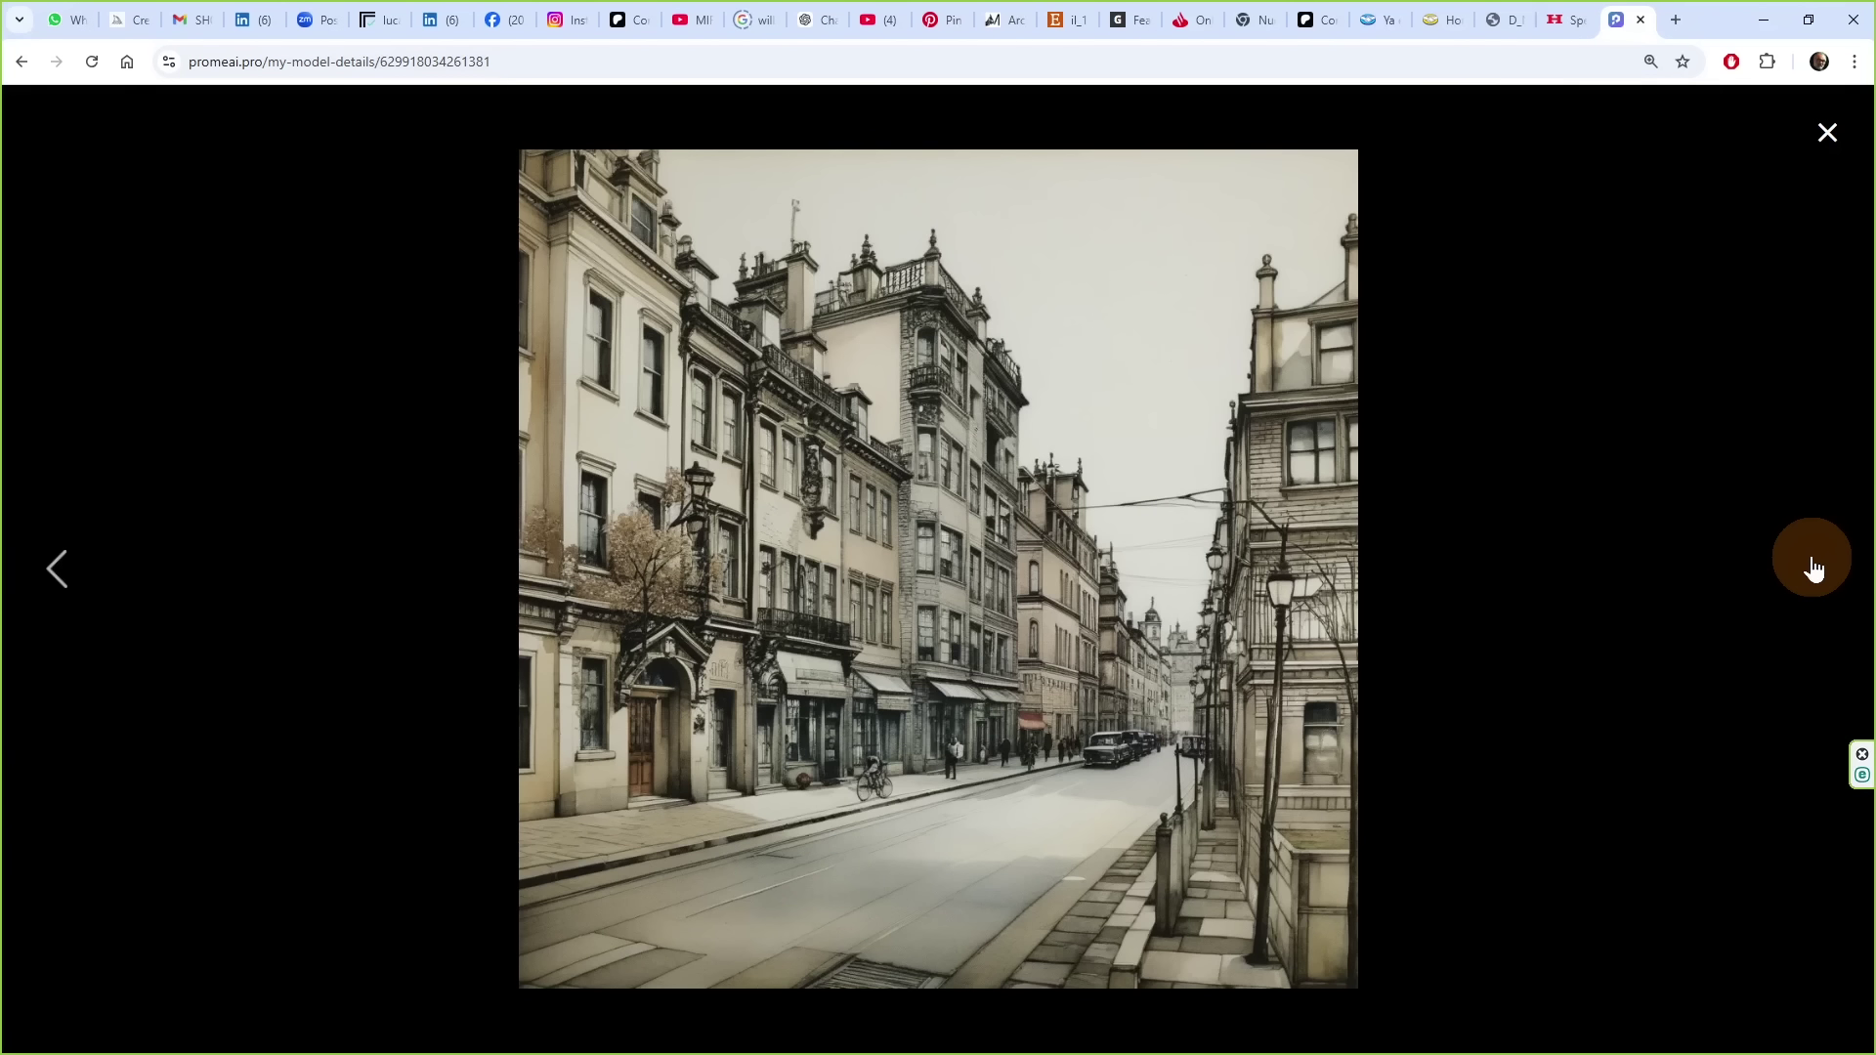
- Compare the Flatiron Building pin on Pinterest with the high rise and city street renders generated in PromeAI
key("ctrl+shift+Tab")
left_click(449, 670)
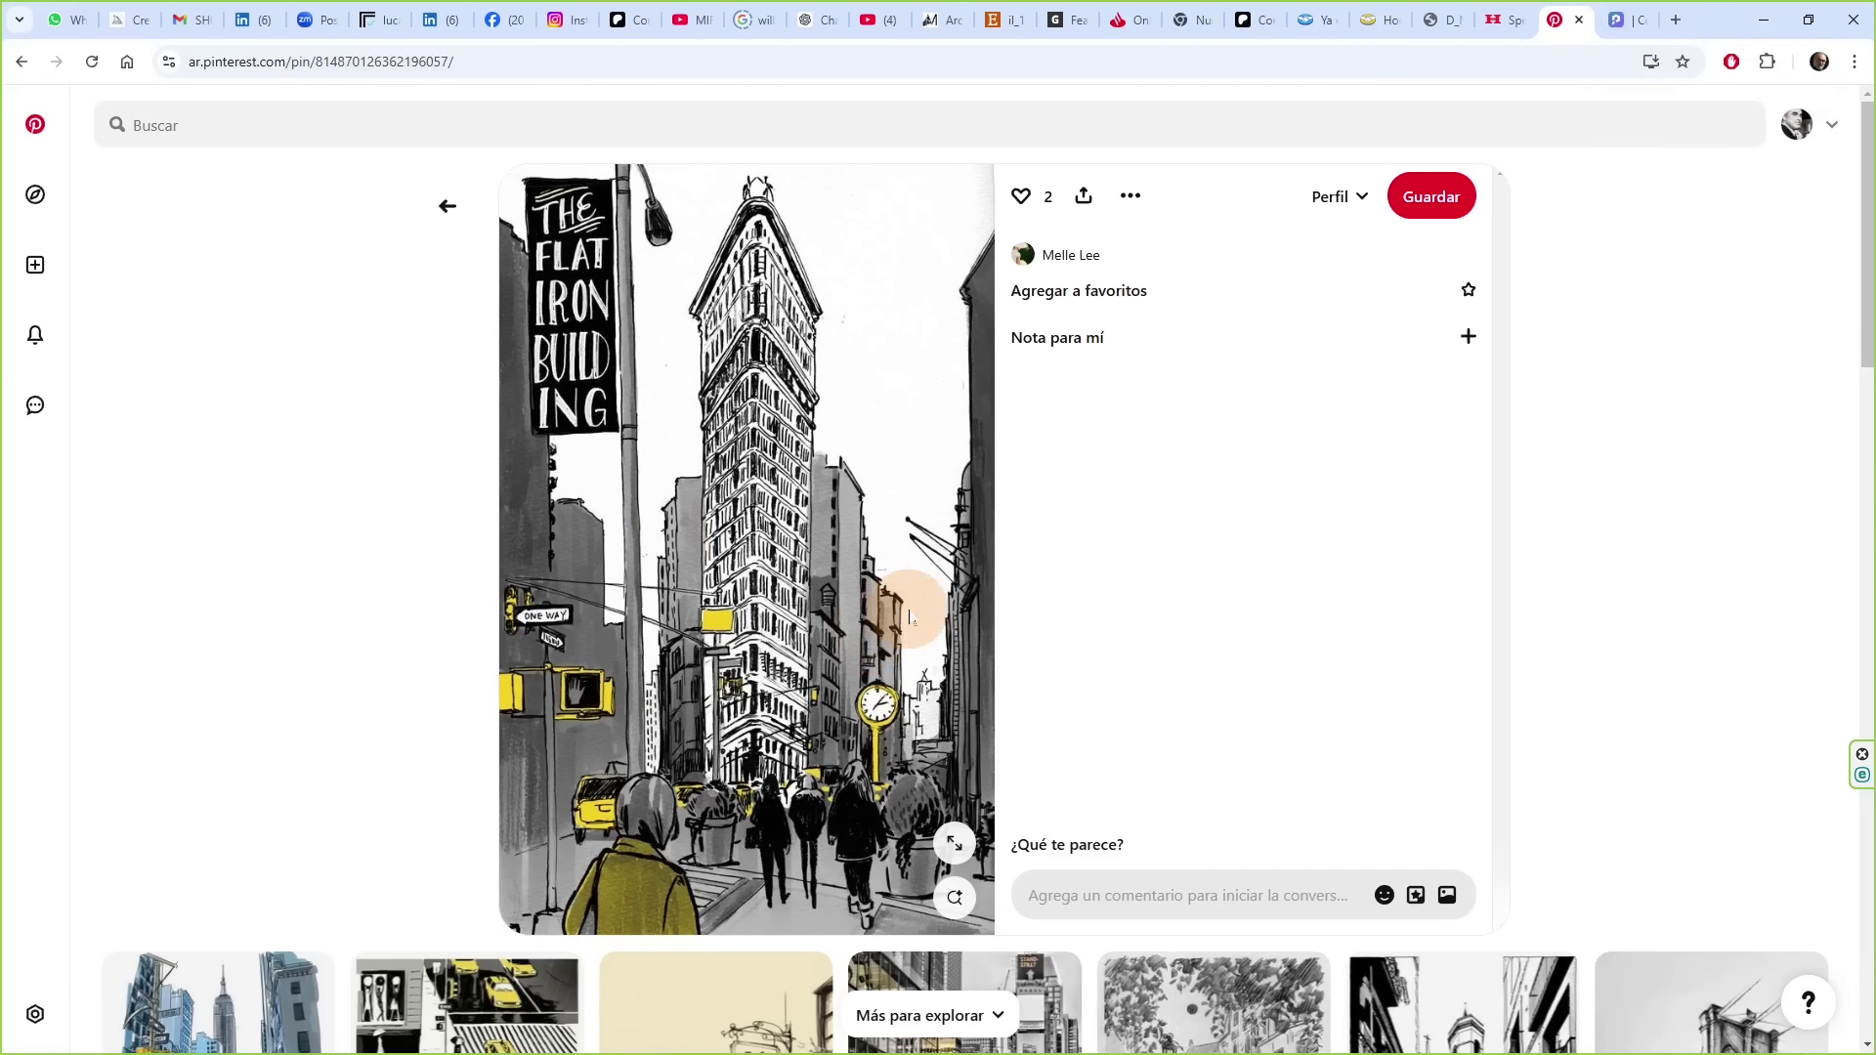
key("ctrl+Tab")
scroll(1718, 471, "down", 8)
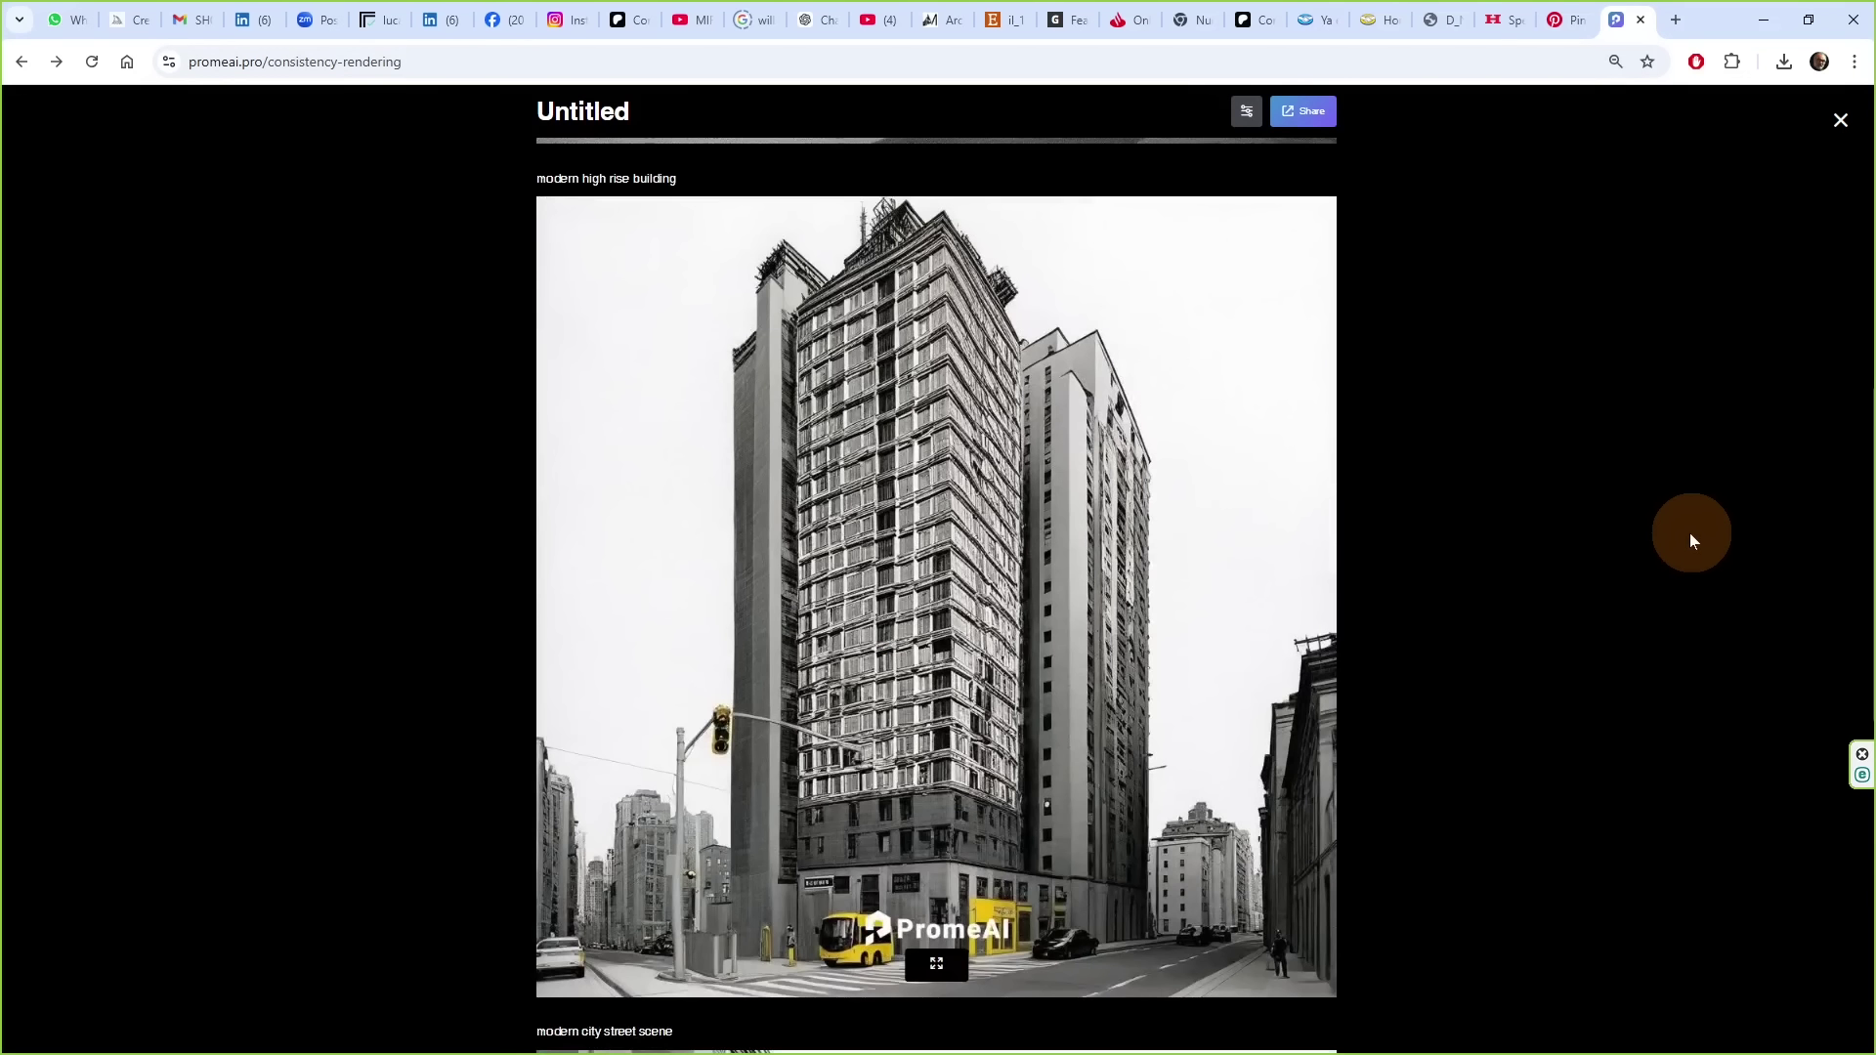
scroll(1685, 539, "down", 5)
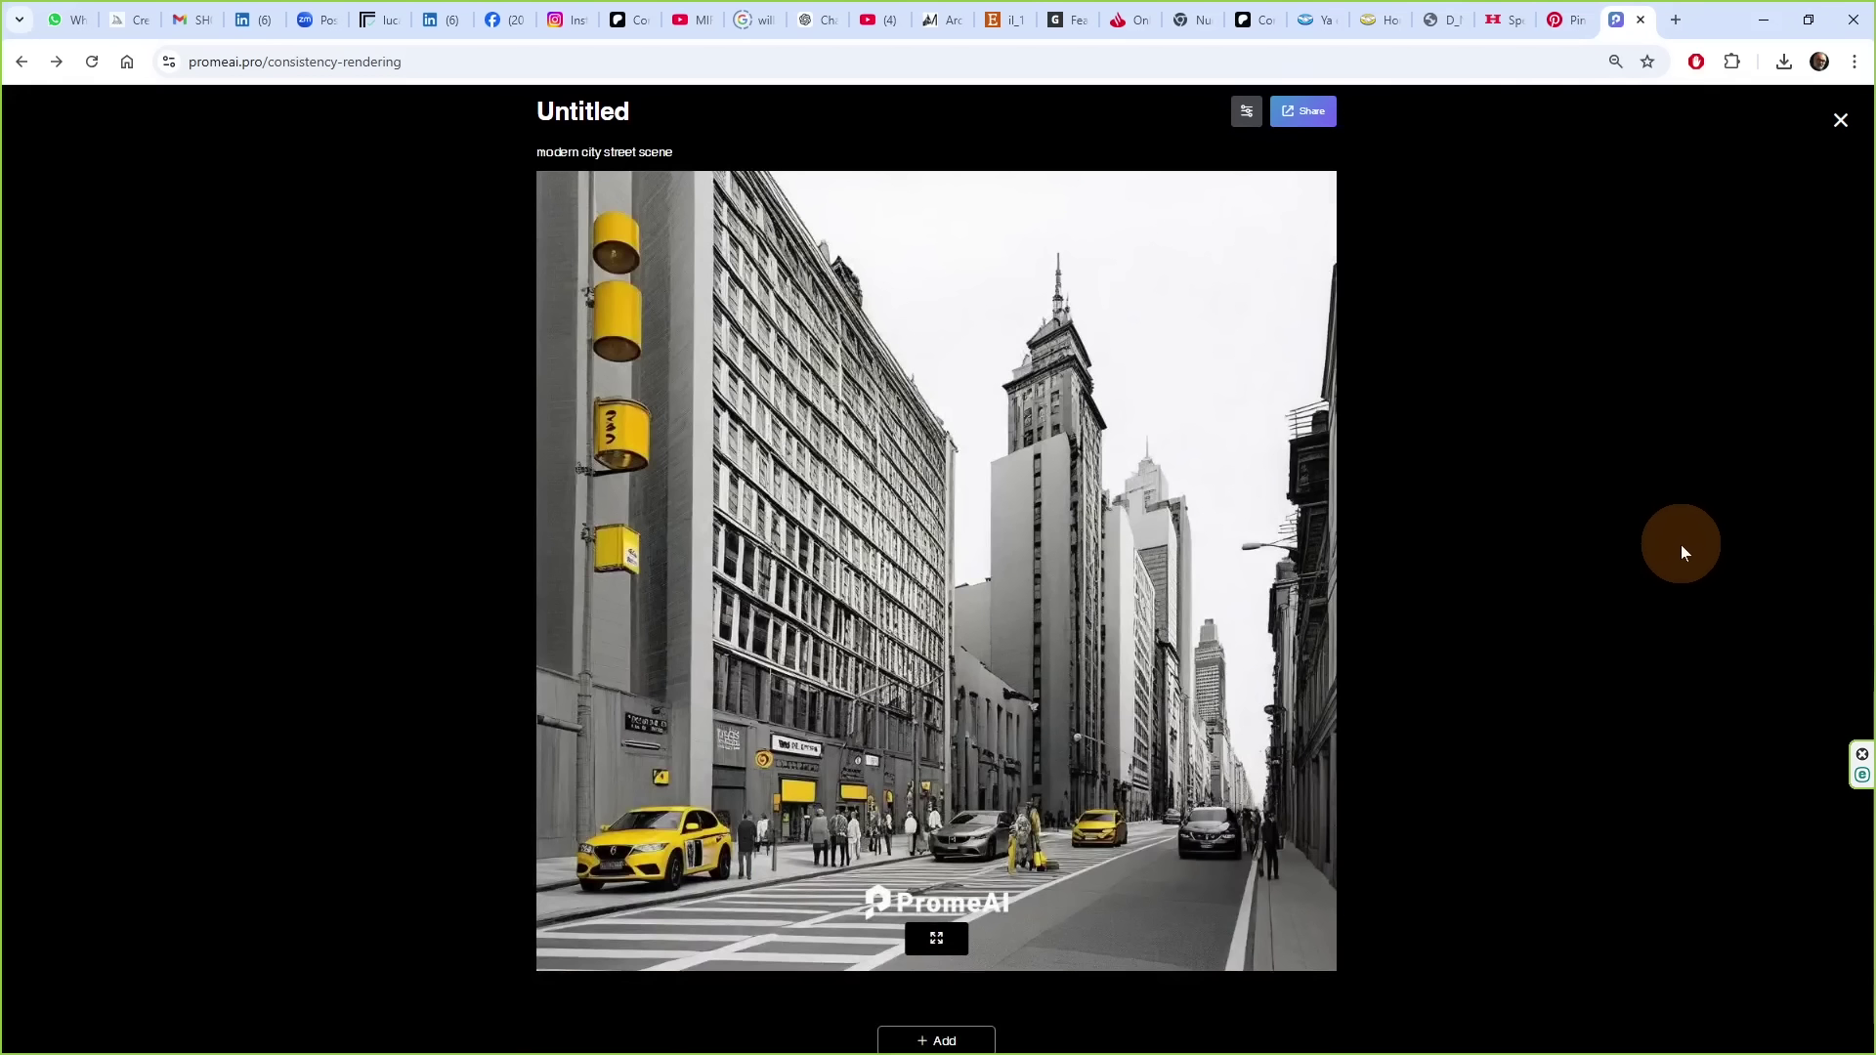
- Compare the glowing-window building pin on Pinterest with the modern house and city street renders in PromeAI
key("ctrl+shift+Tab")
left_click(712, 670)
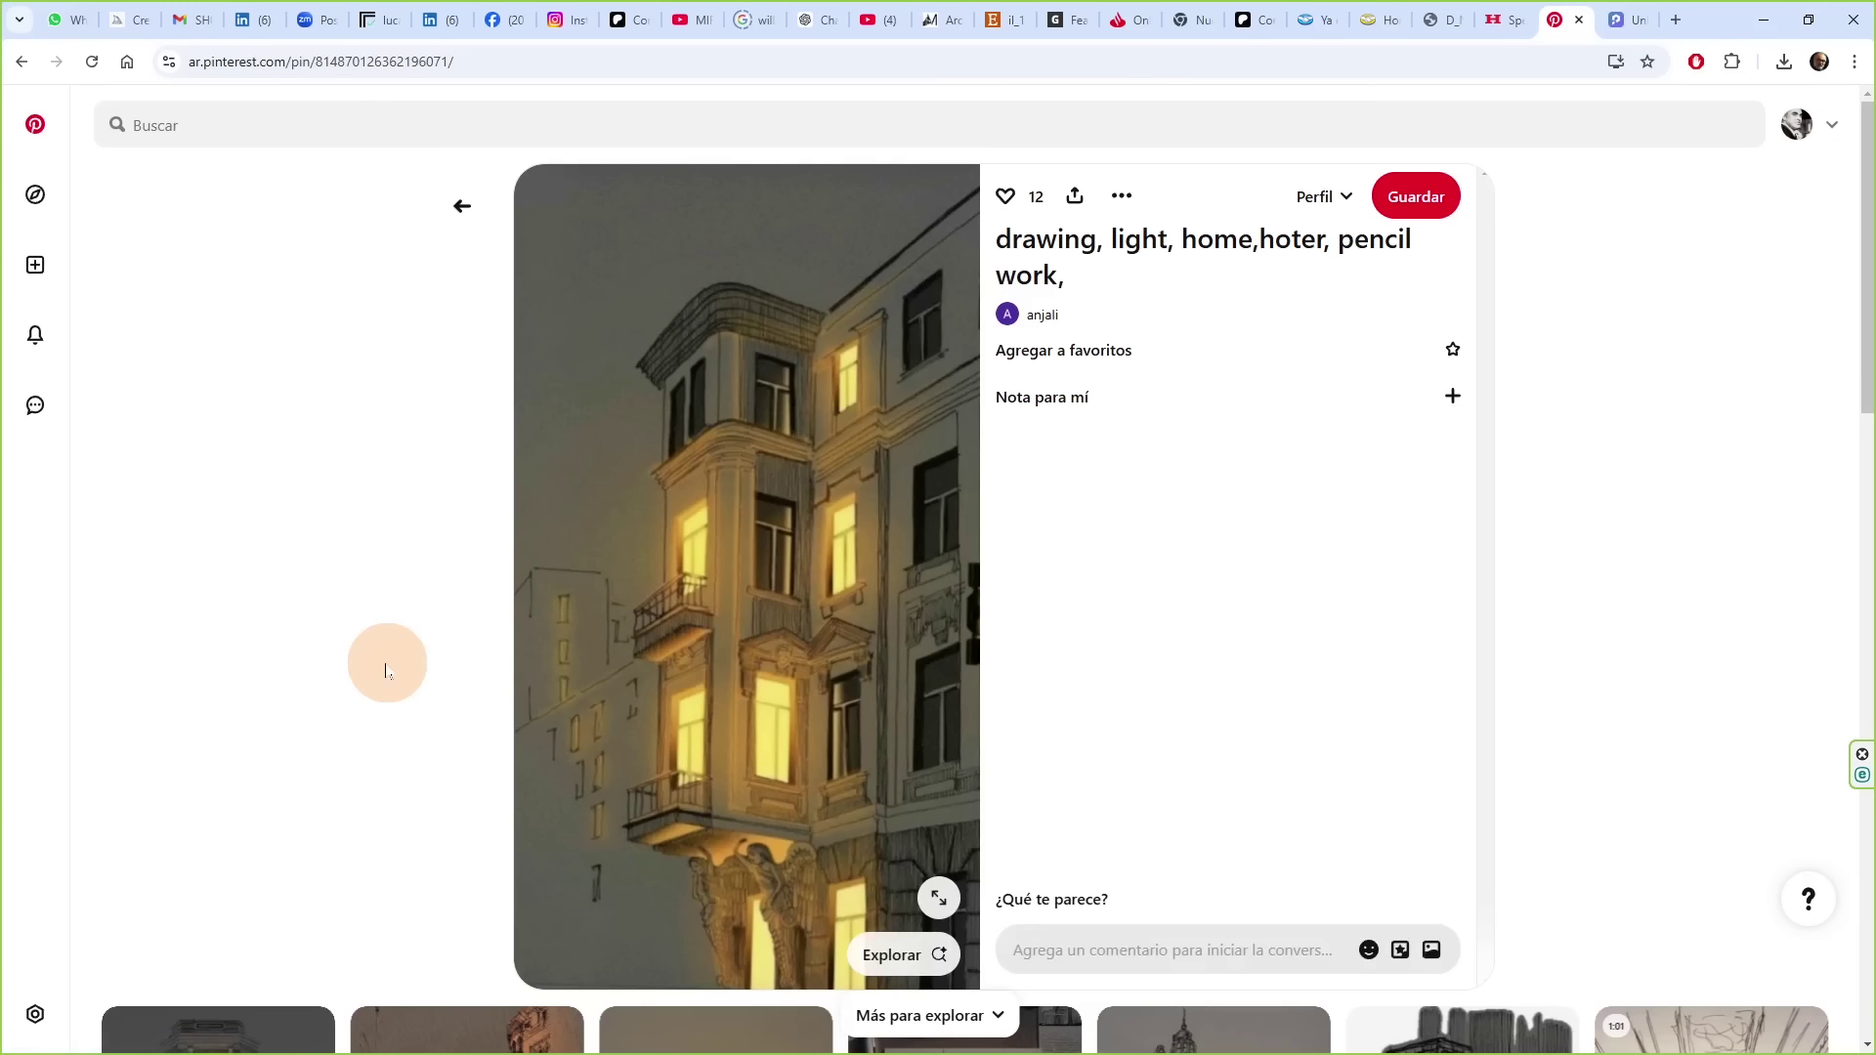
key("ctrl+Tab")
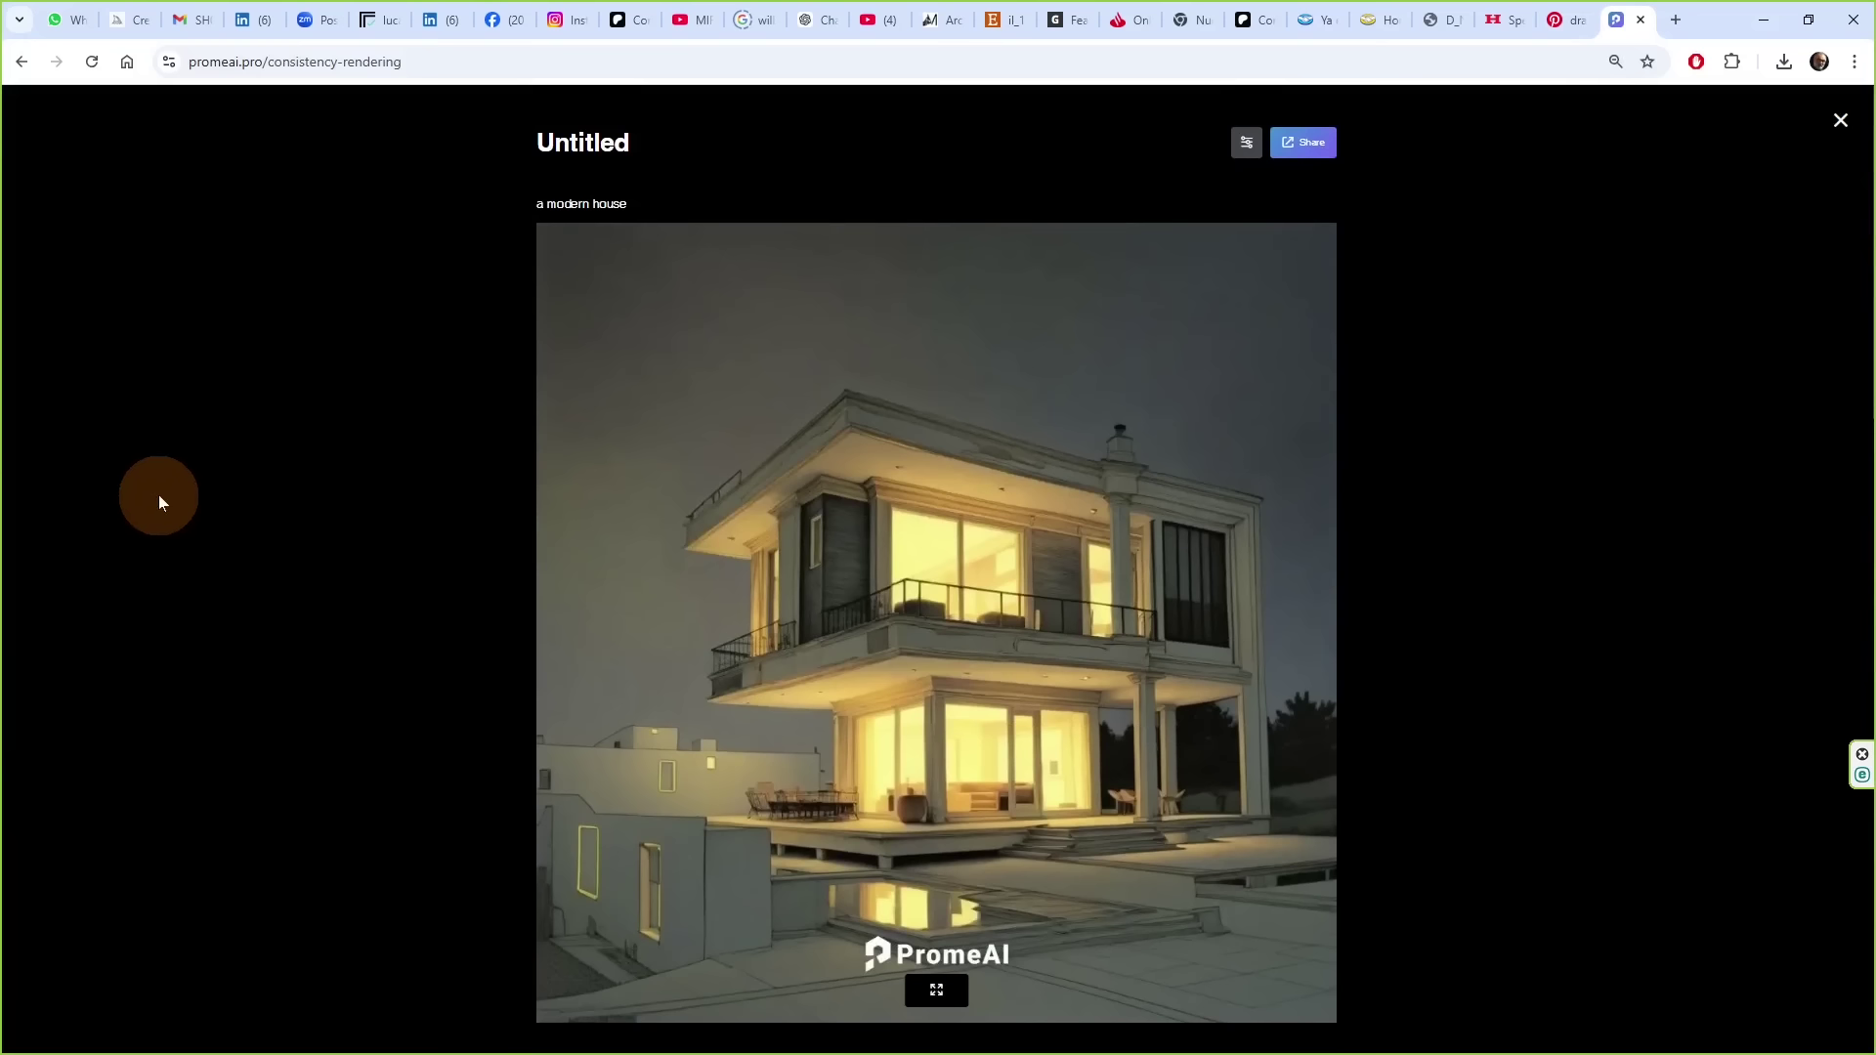
scroll(160, 483, "up", 5)
scroll(157, 456, "down", 5)
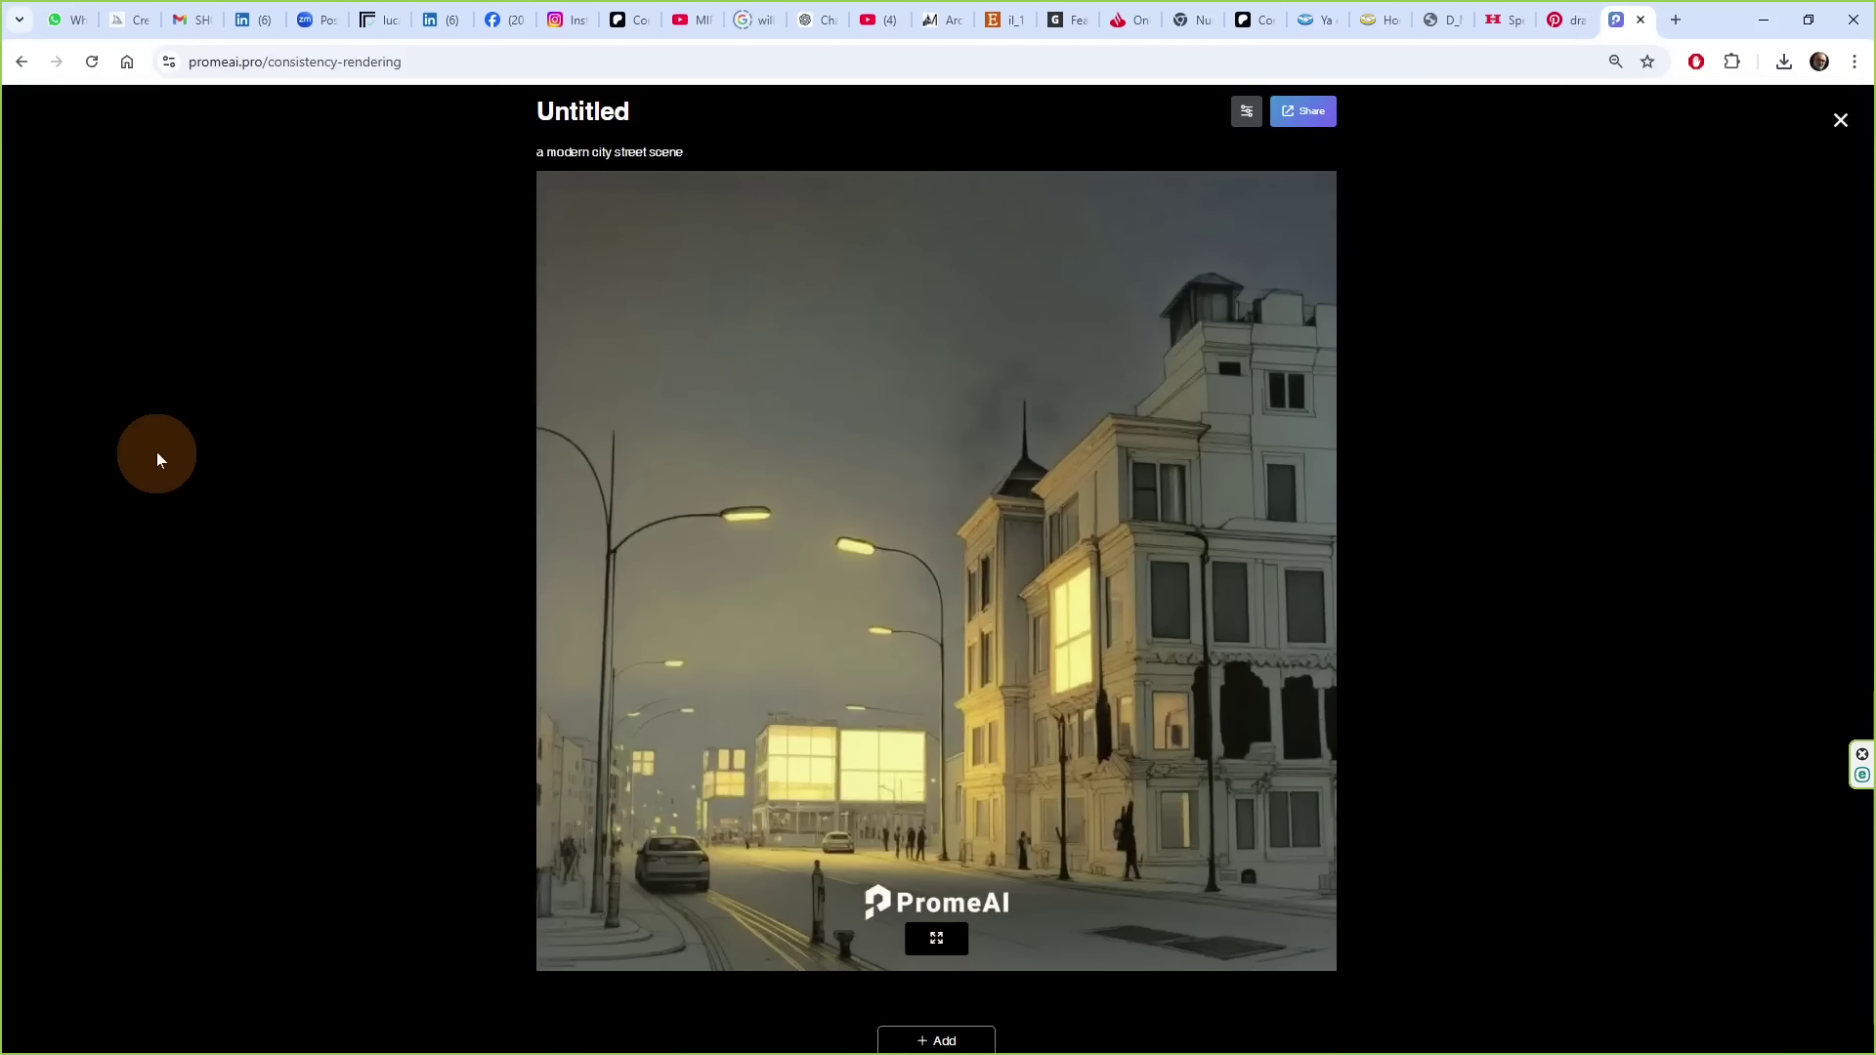
- Compare the pen-and-ink hillside town pin on Pinterest with the black-and-white renders generated in PromeAI
key("ctrl+shift+Tab")
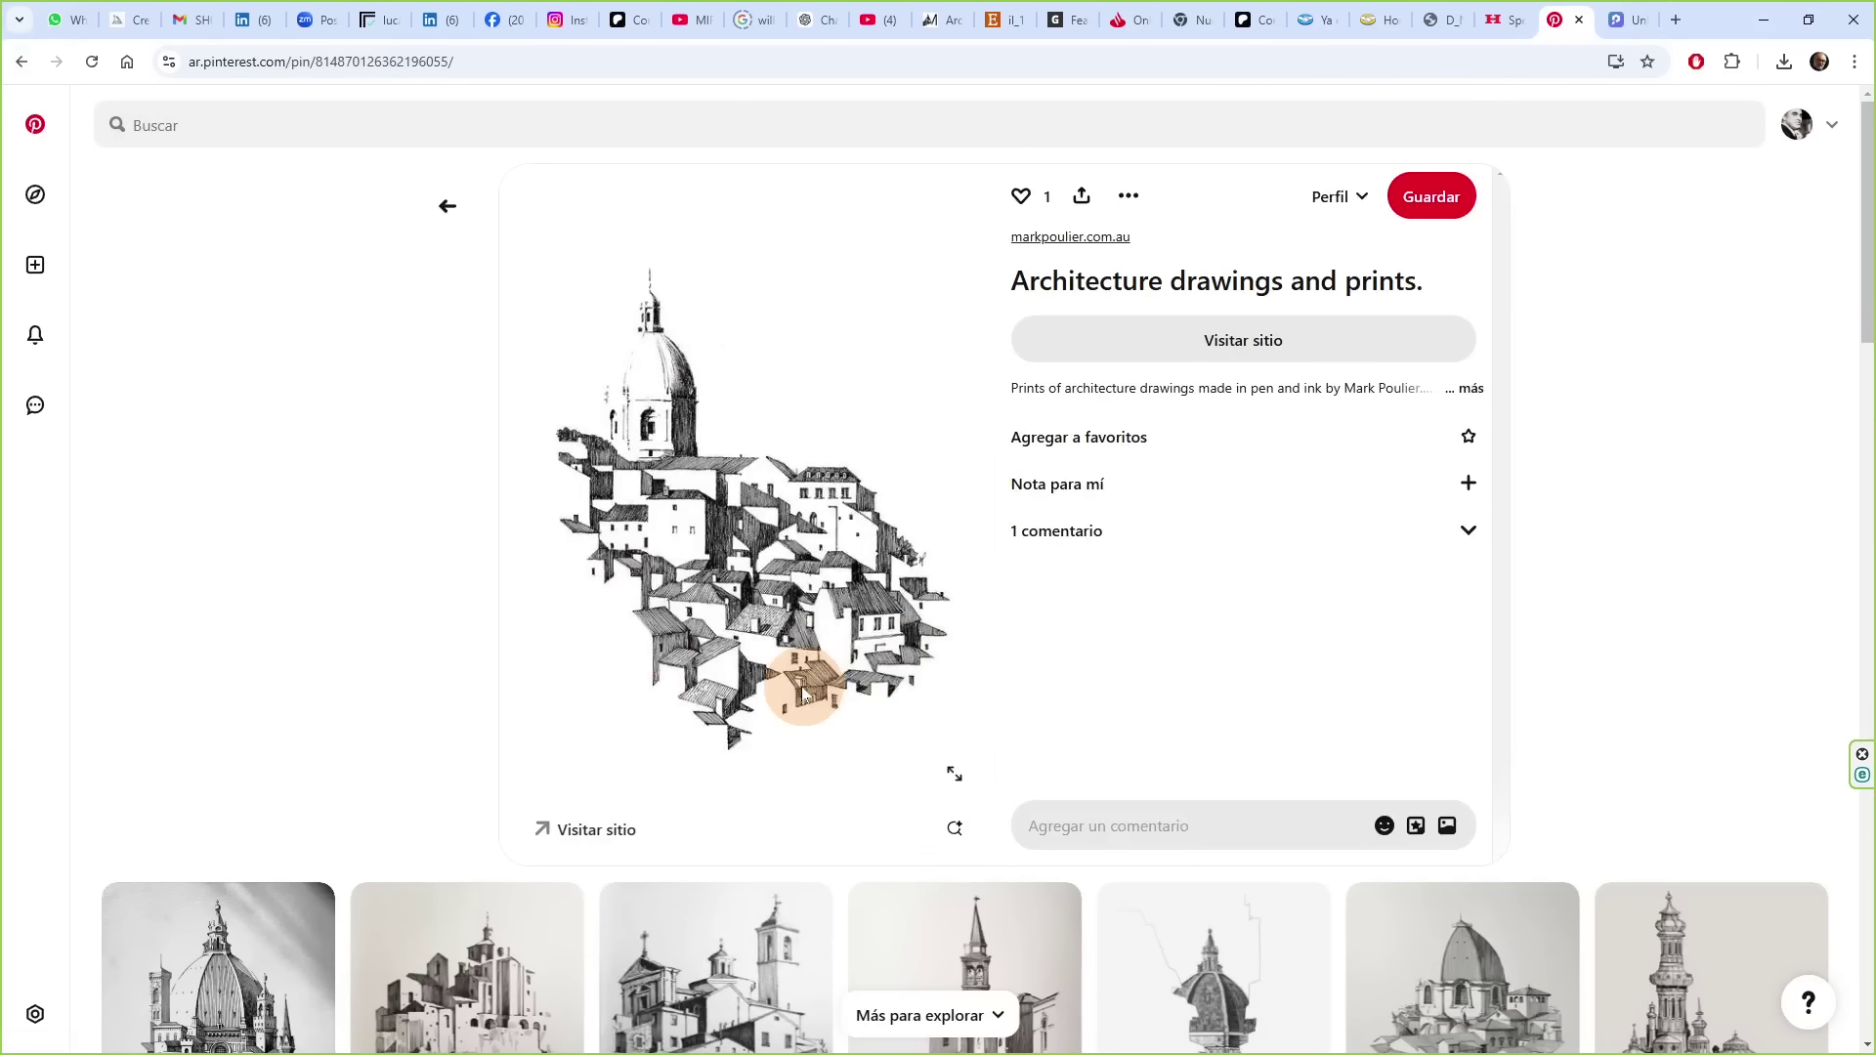
key("ctrl+Tab")
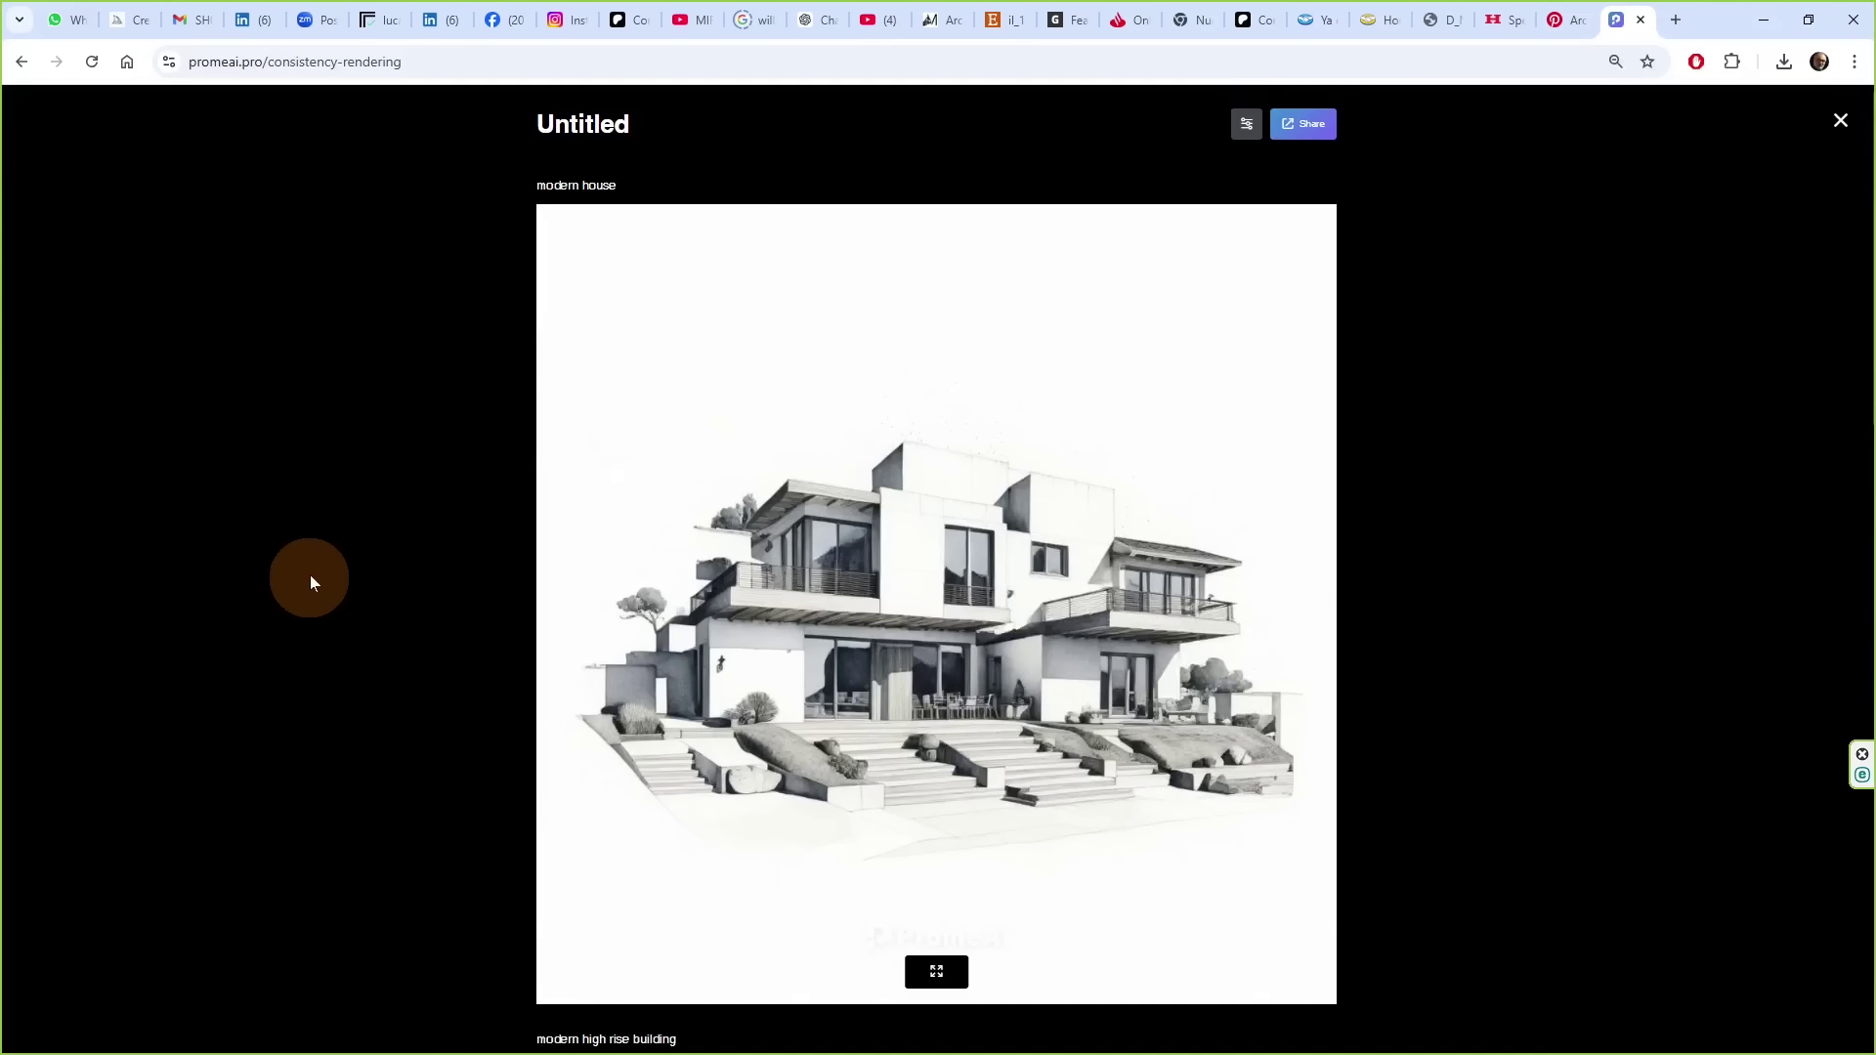
scroll(313, 567, "down", 3)
scroll(313, 565, "down", 3)
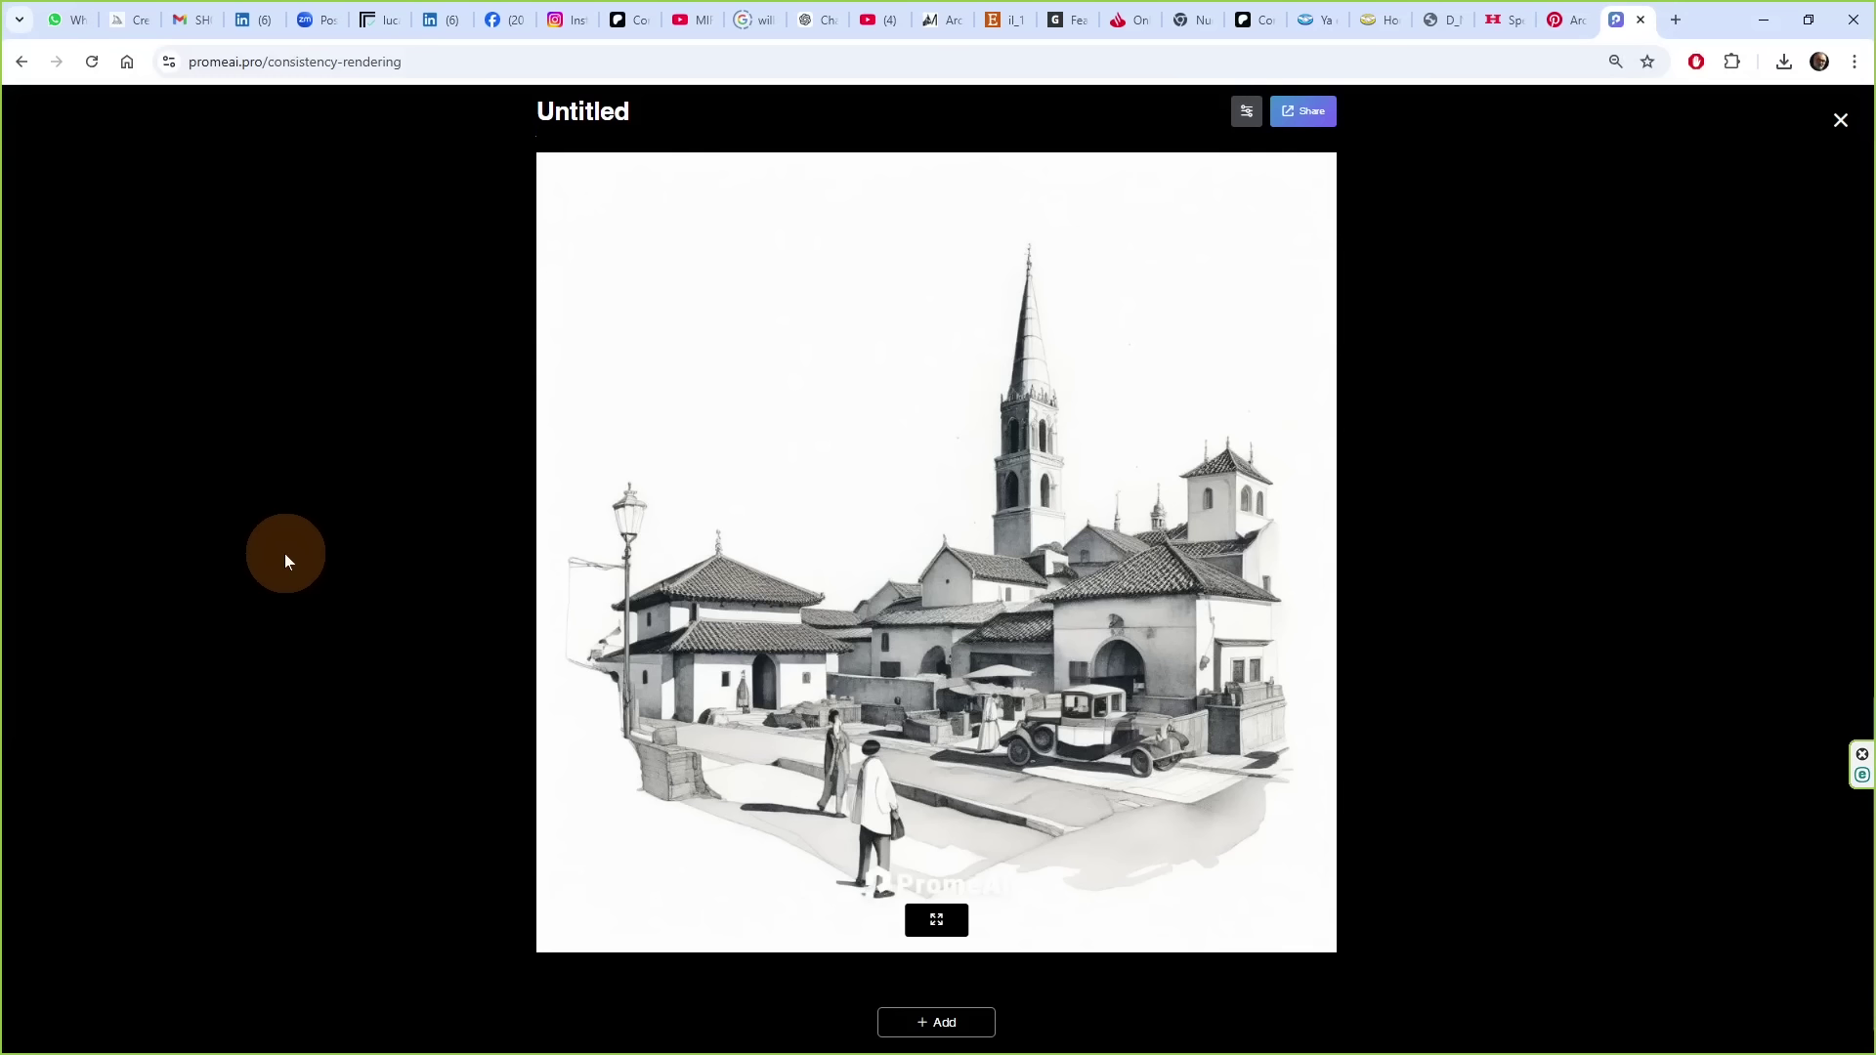
- Compare the Mid Century Style illustration pin on Pinterest with the building and street scene renders in PromeAI
left_click(1562, 22)
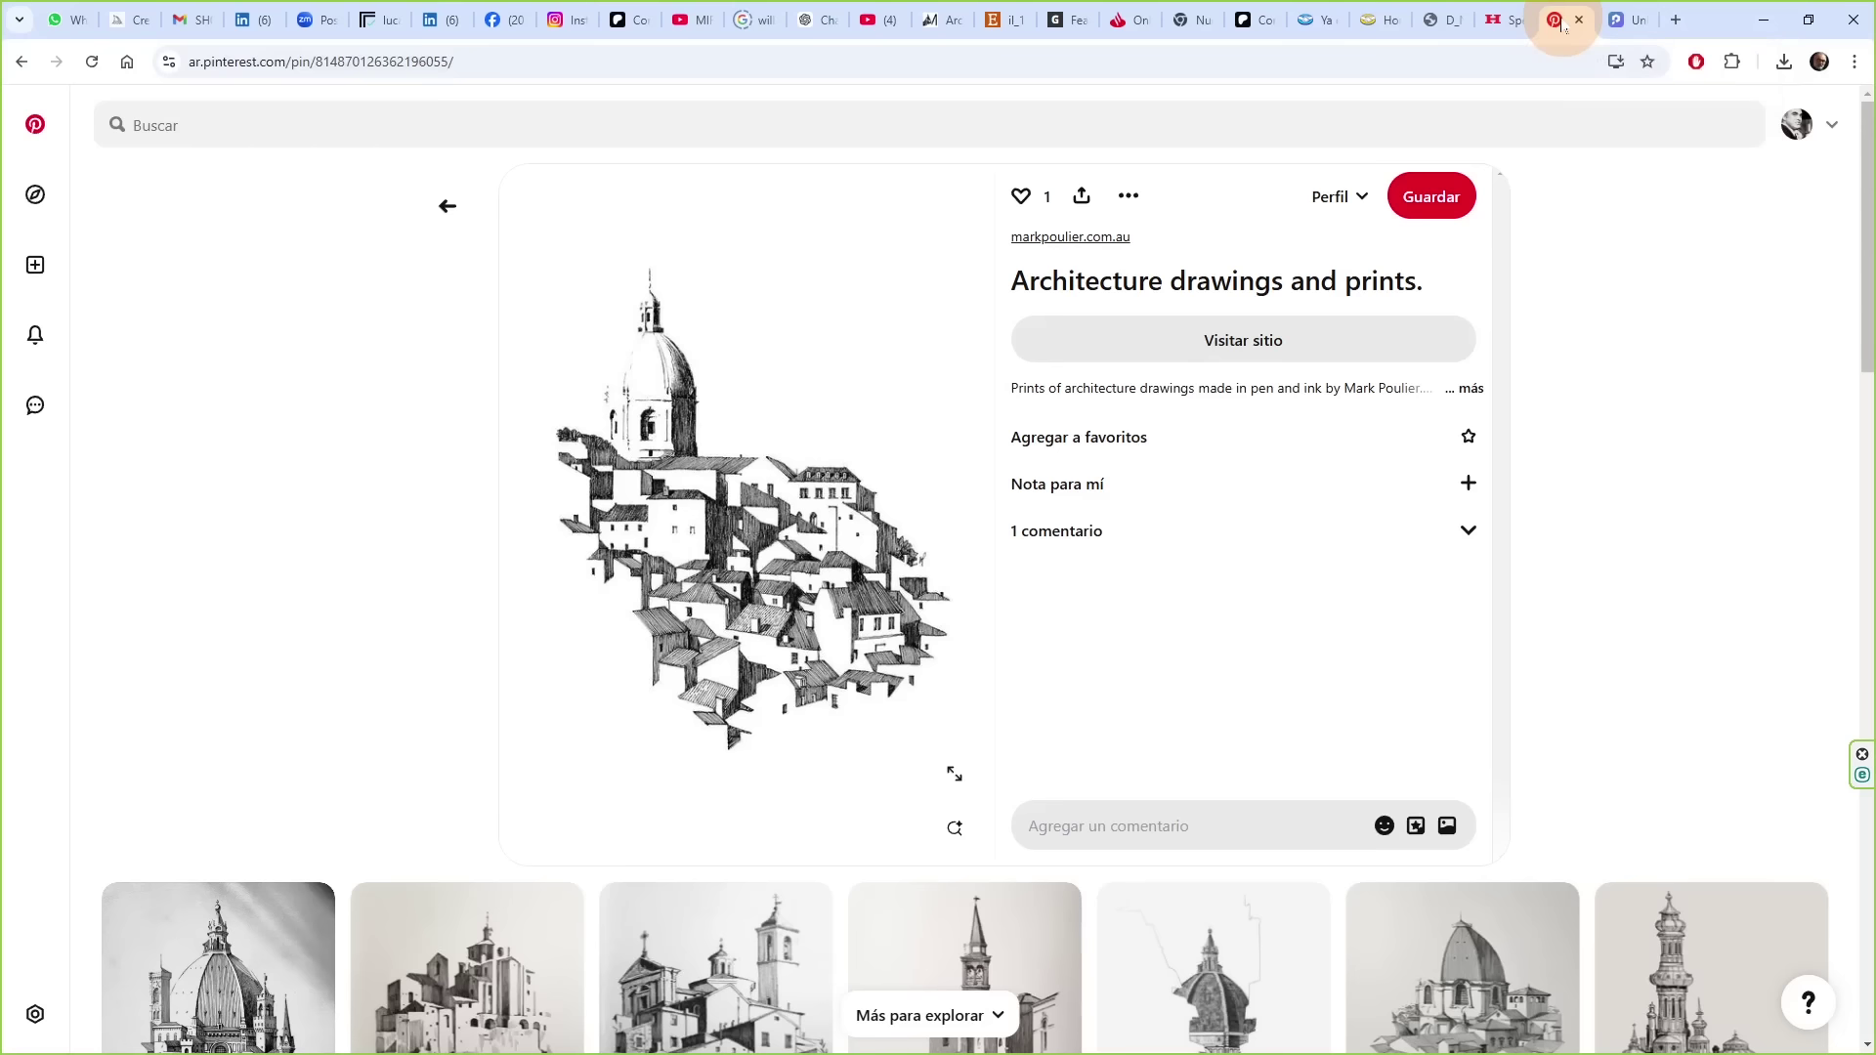
key("alt+Left")
left_click(1185, 622)
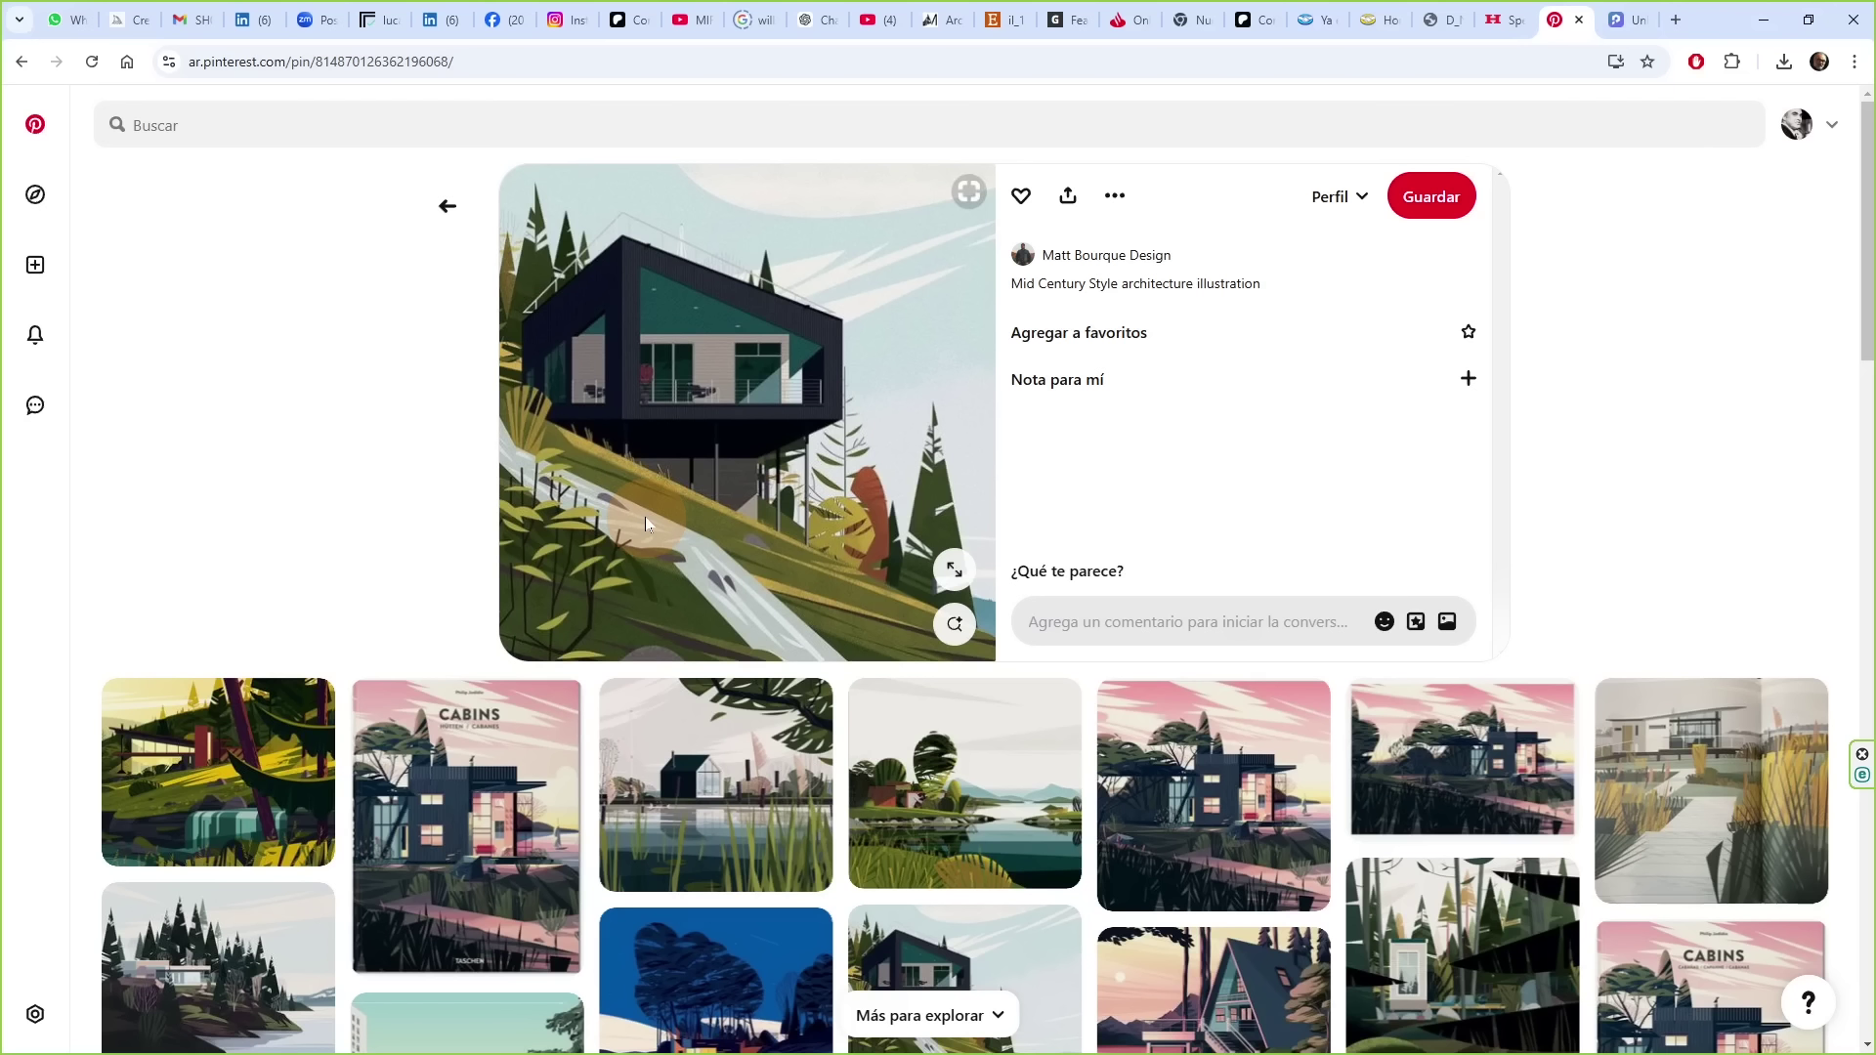
key("ctrl+Tab")
scroll(1589, 596, "down", 8)
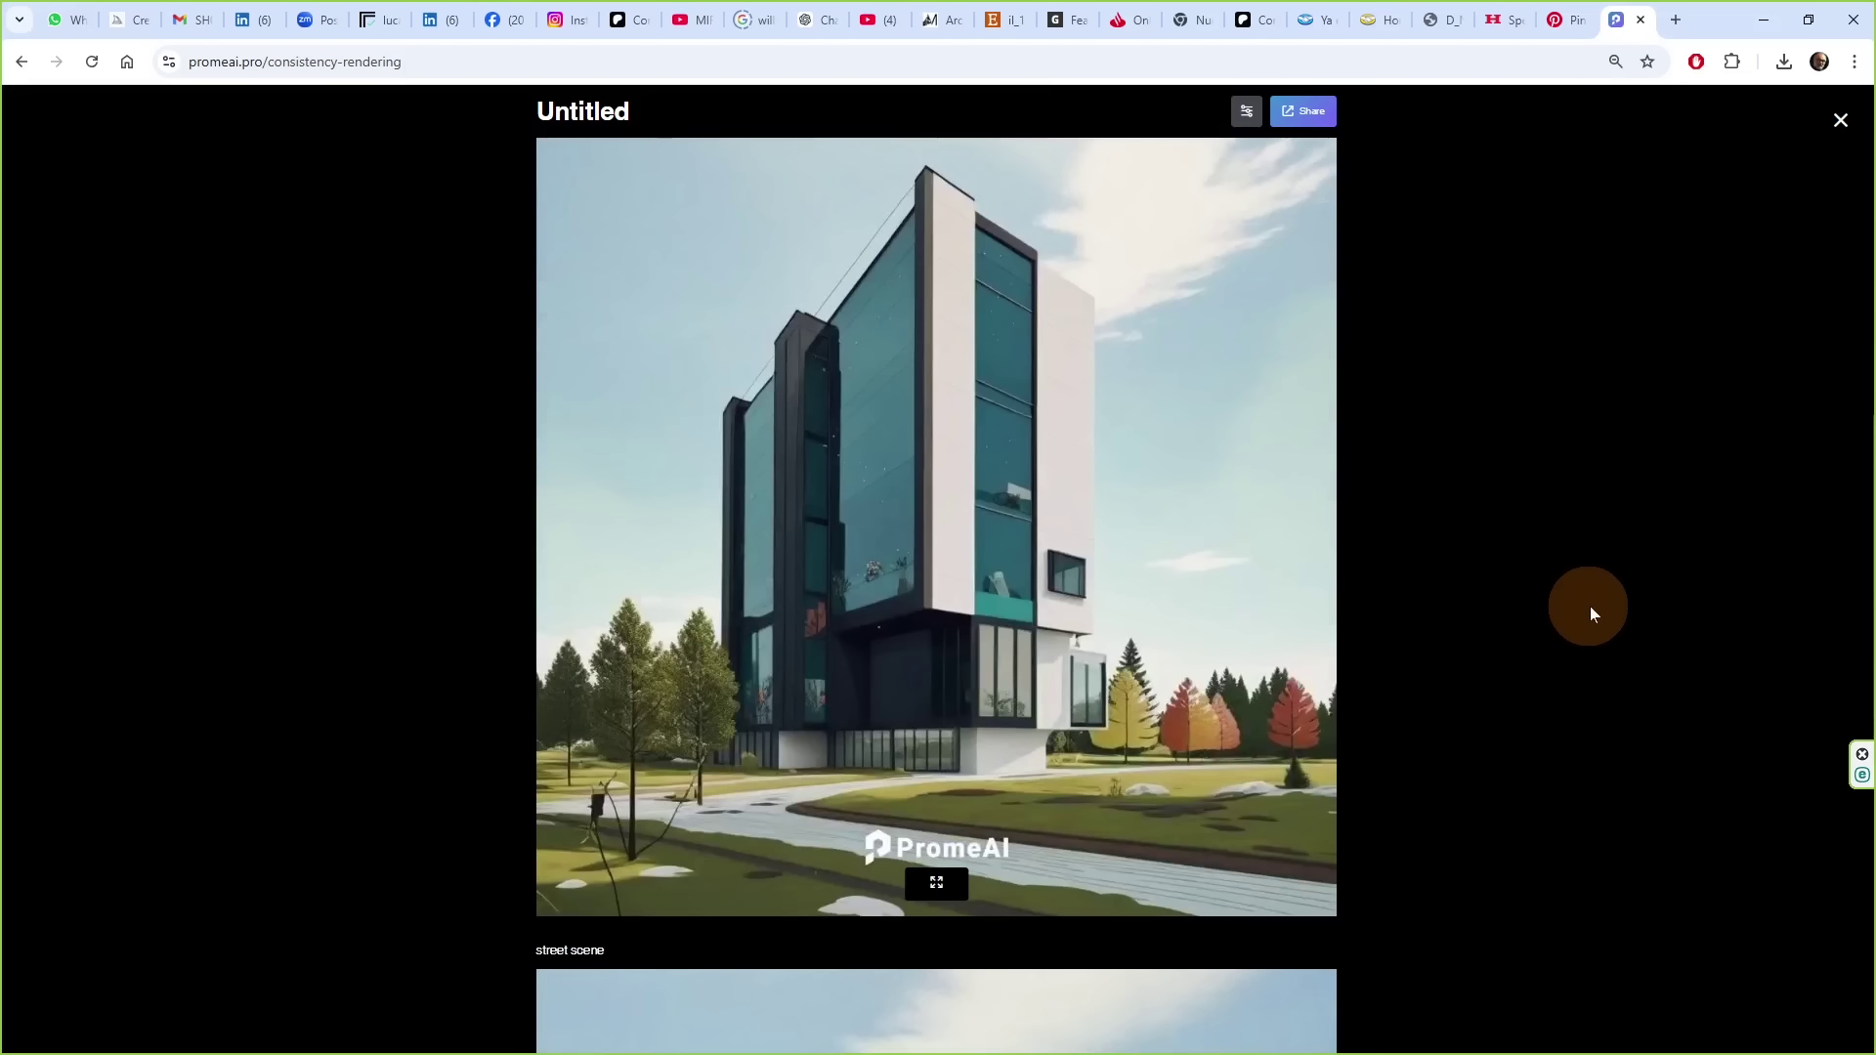
scroll(1592, 615, "down", 8)
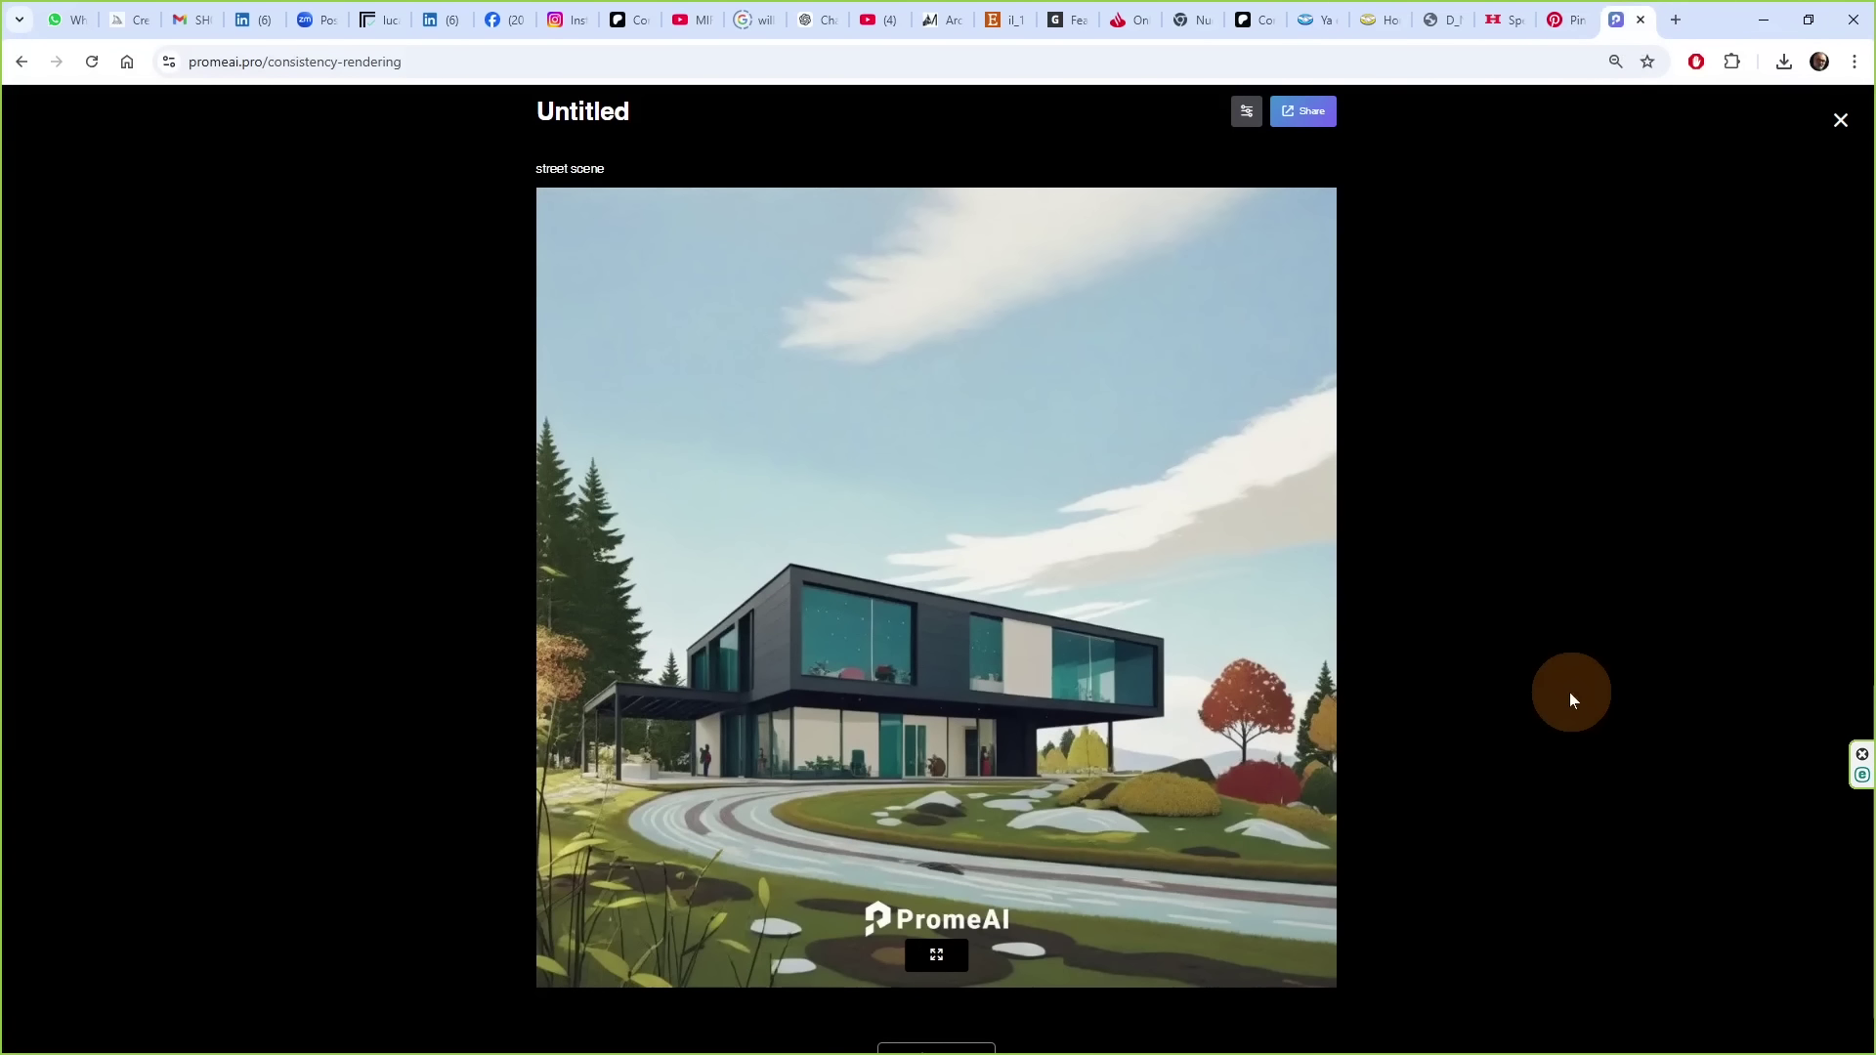
- Compare the AI corner building pin on Pinterest with the house, high rise and city street renders in PromeAI
key("ctrl+shift+Tab")
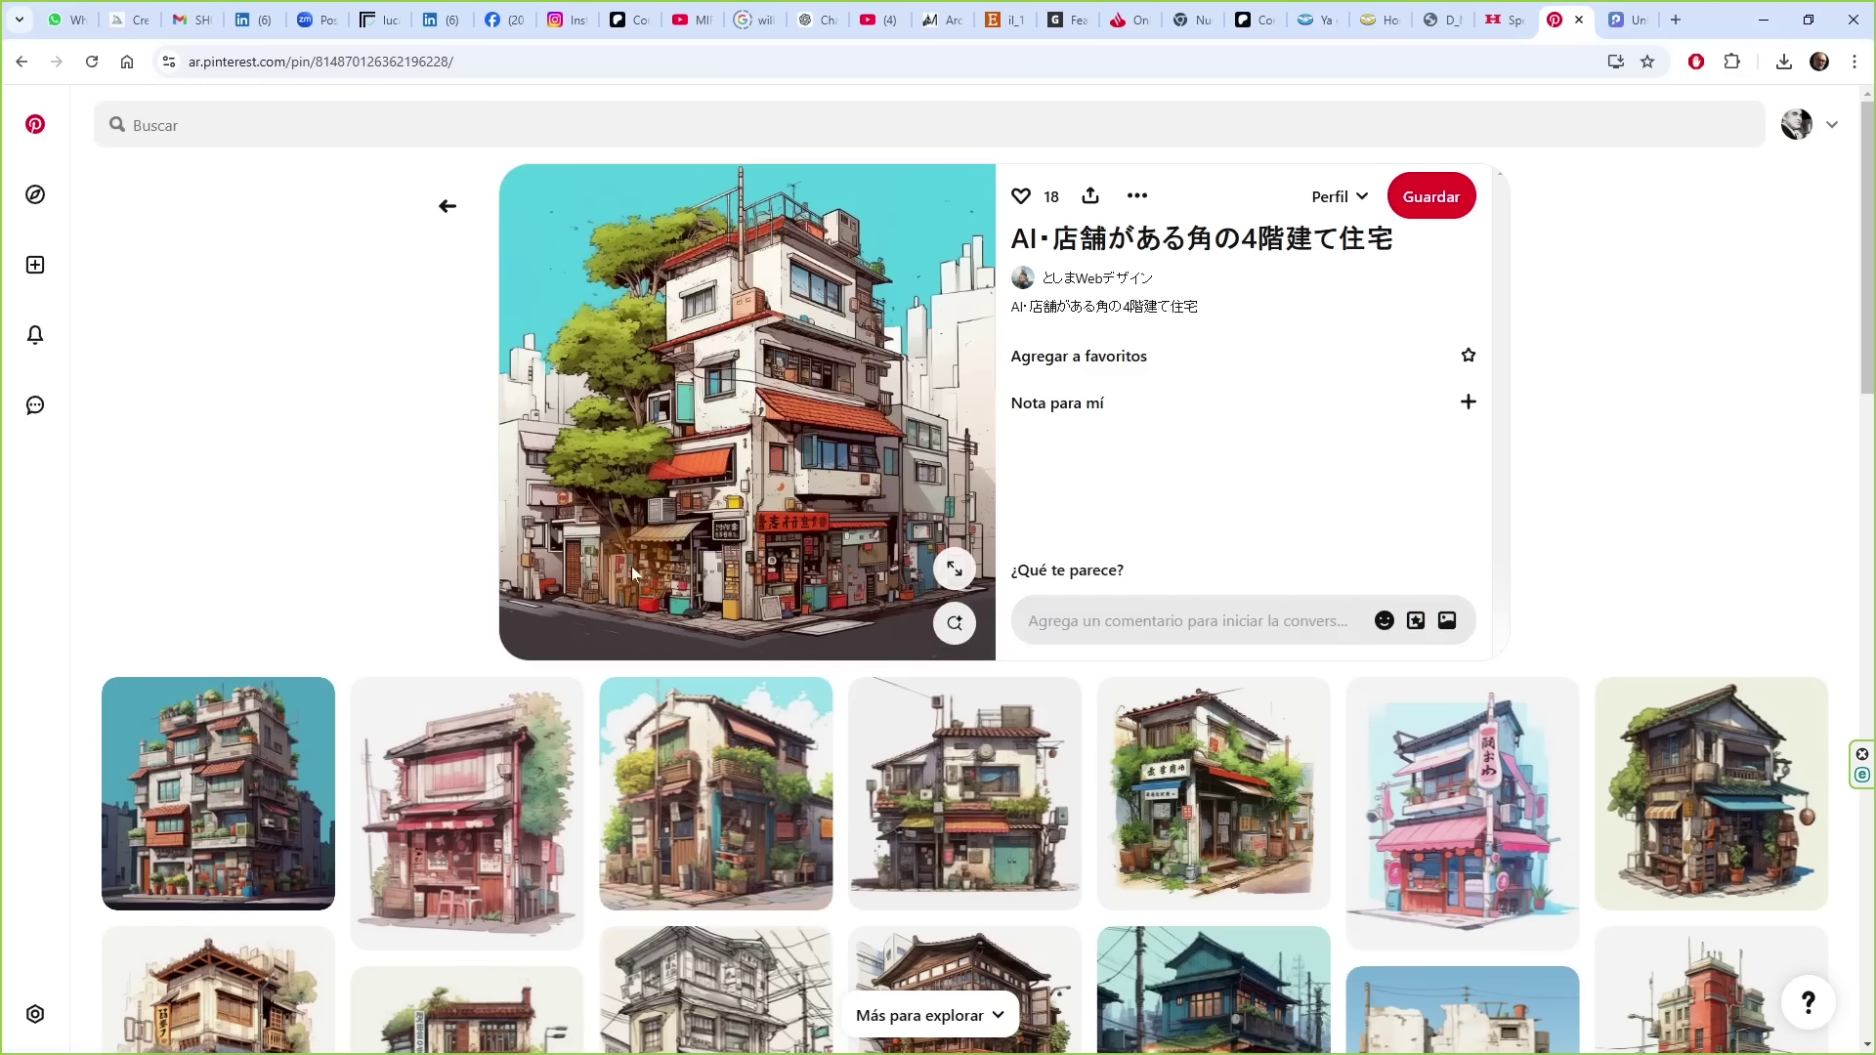
key("ctrl+Tab")
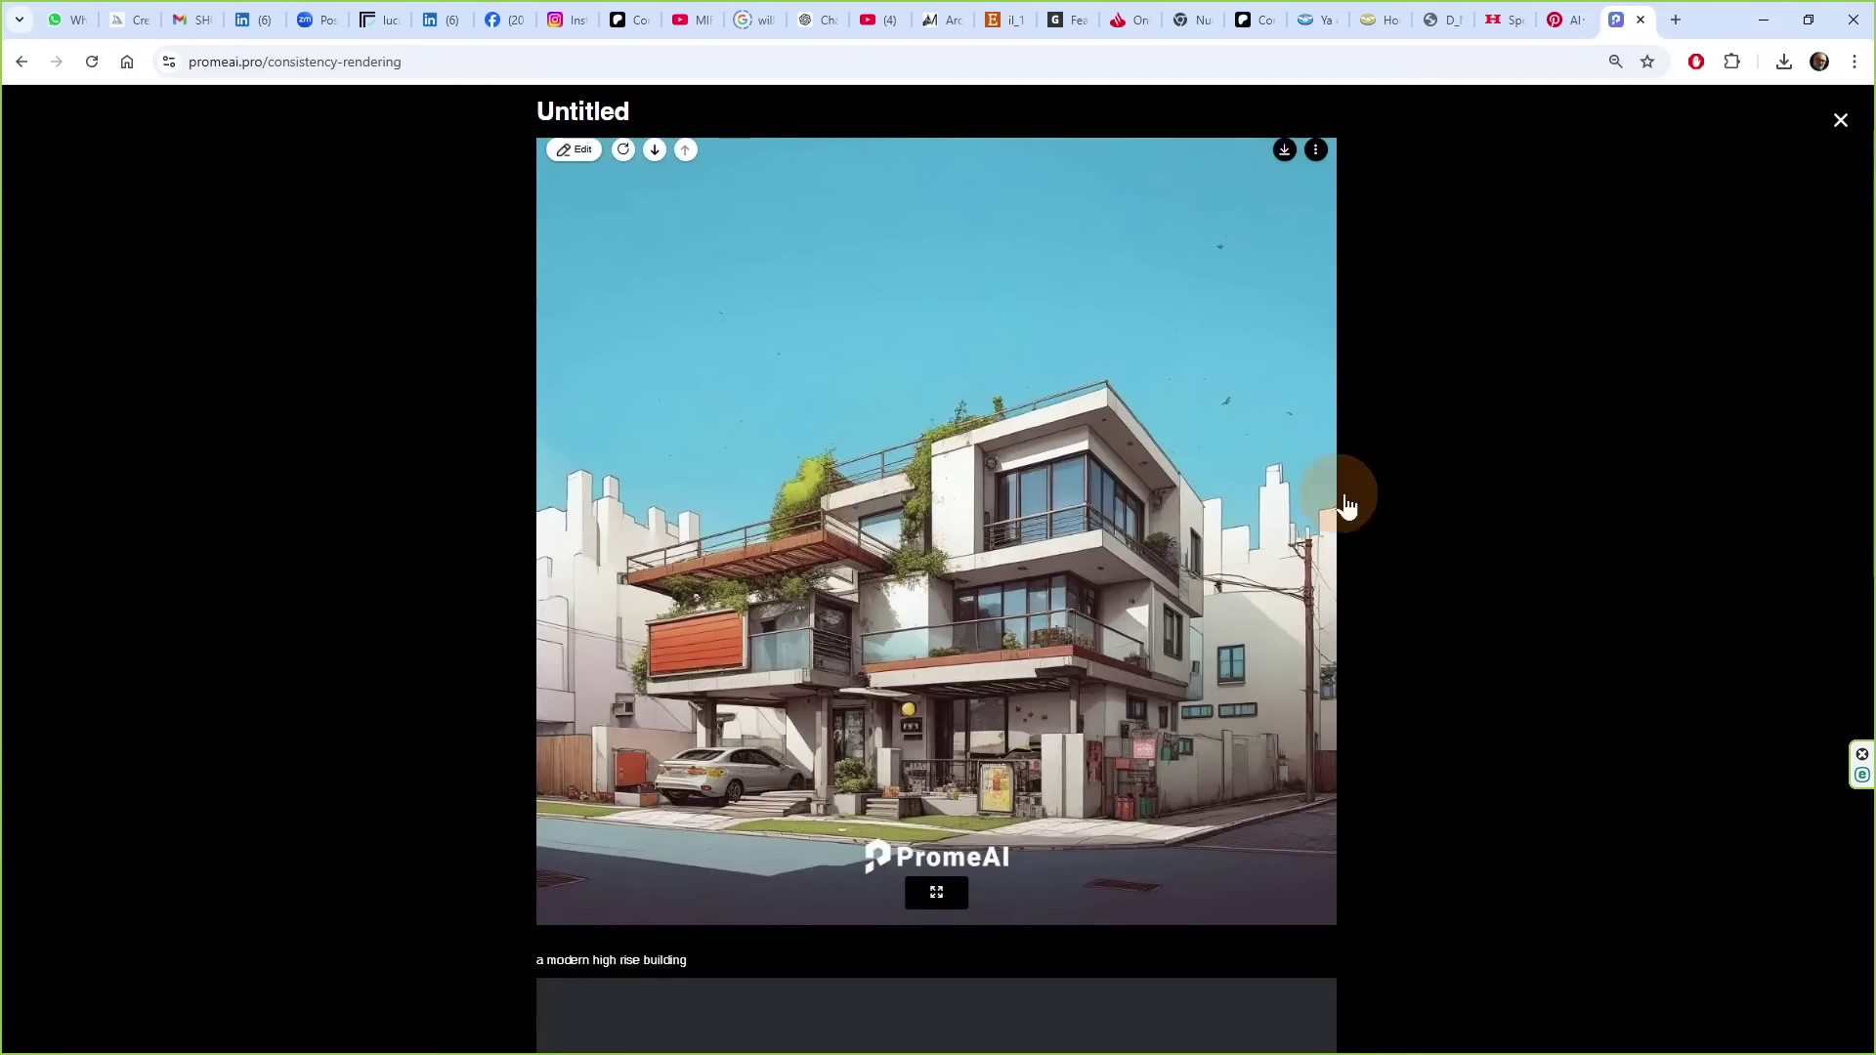
scroll(1564, 442, "down", 2)
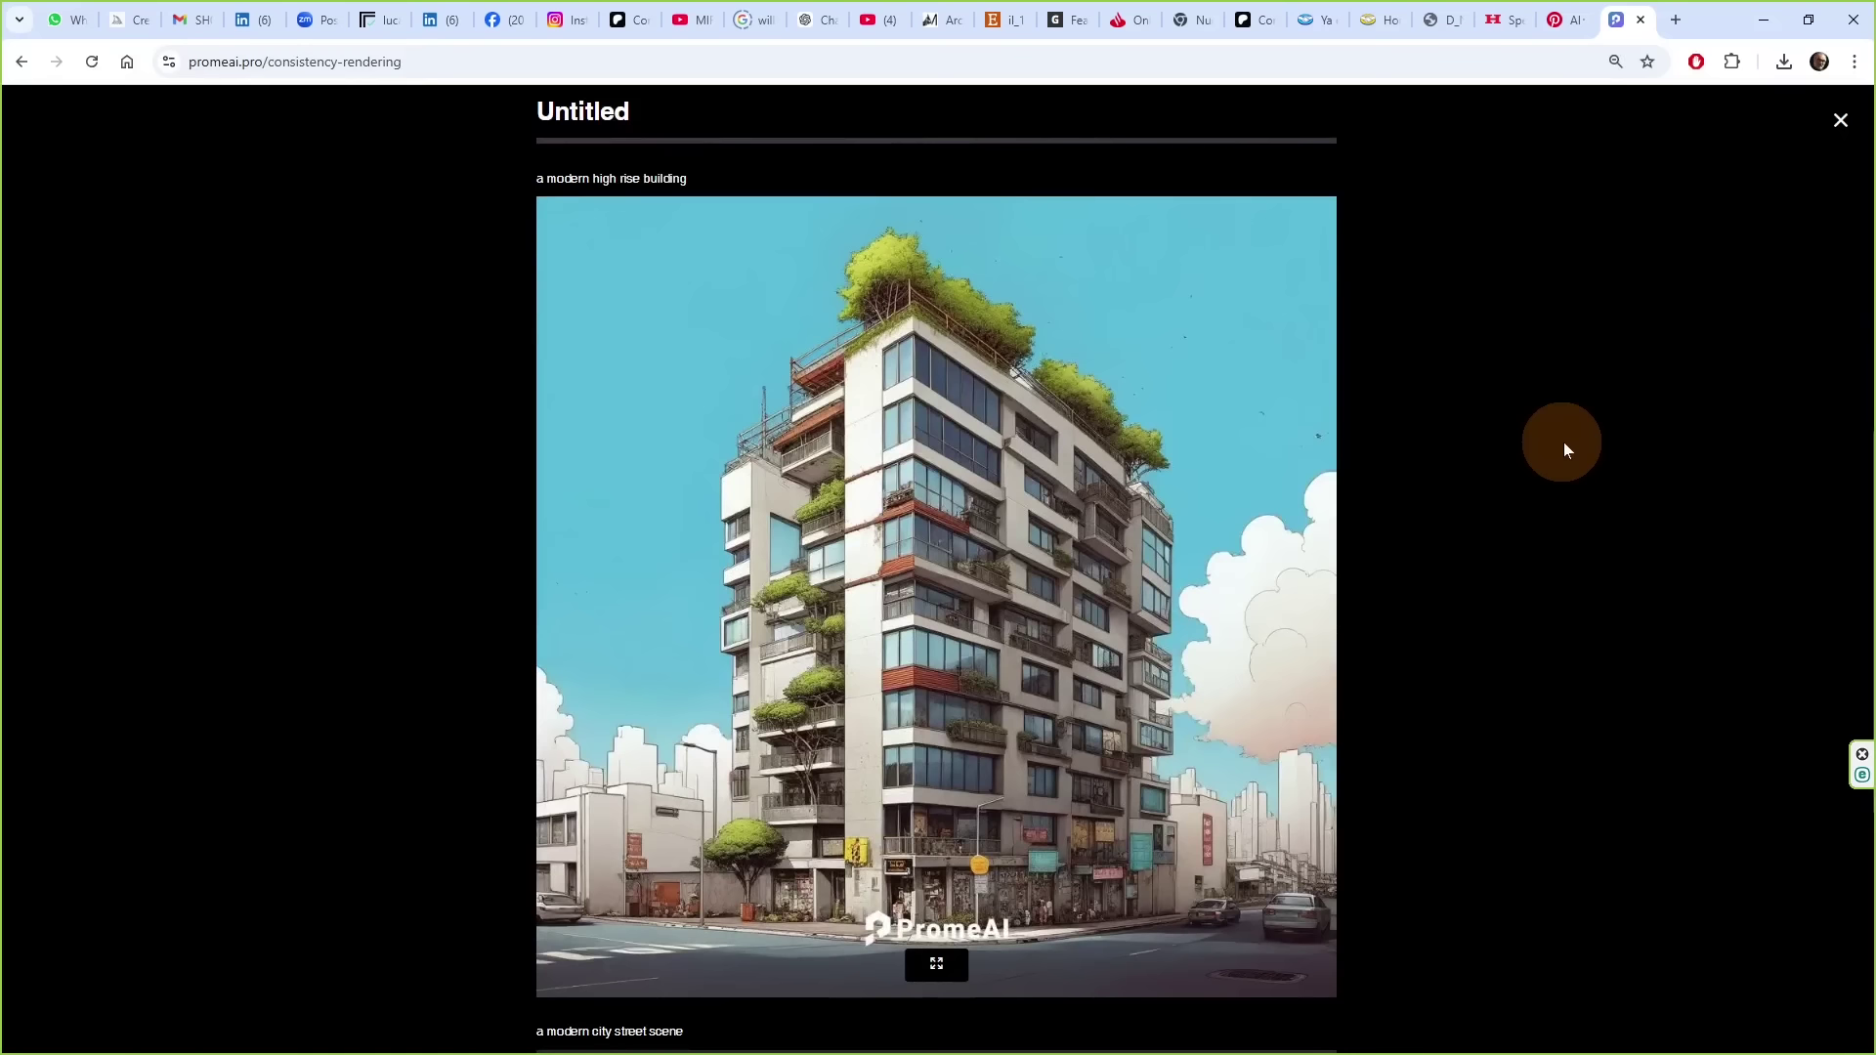
scroll(1564, 442, "down", 2)
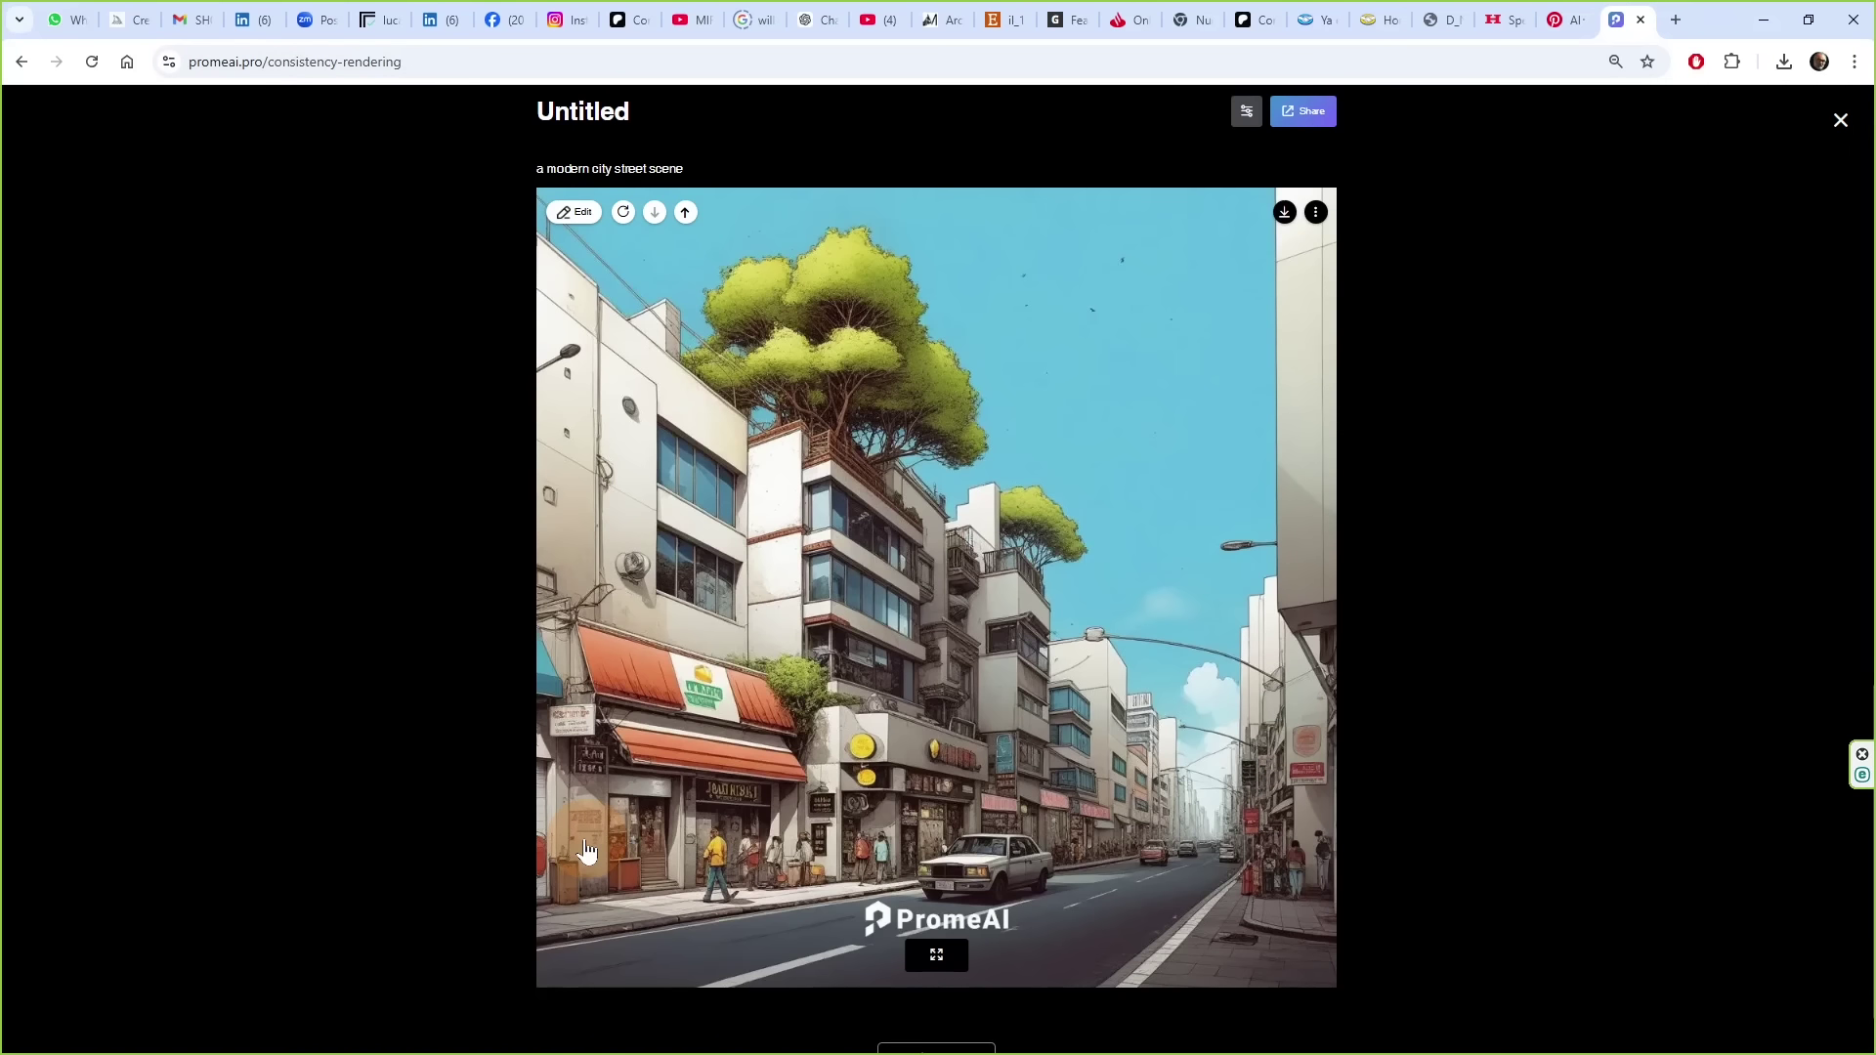
scroll(587, 852, "down", 2)
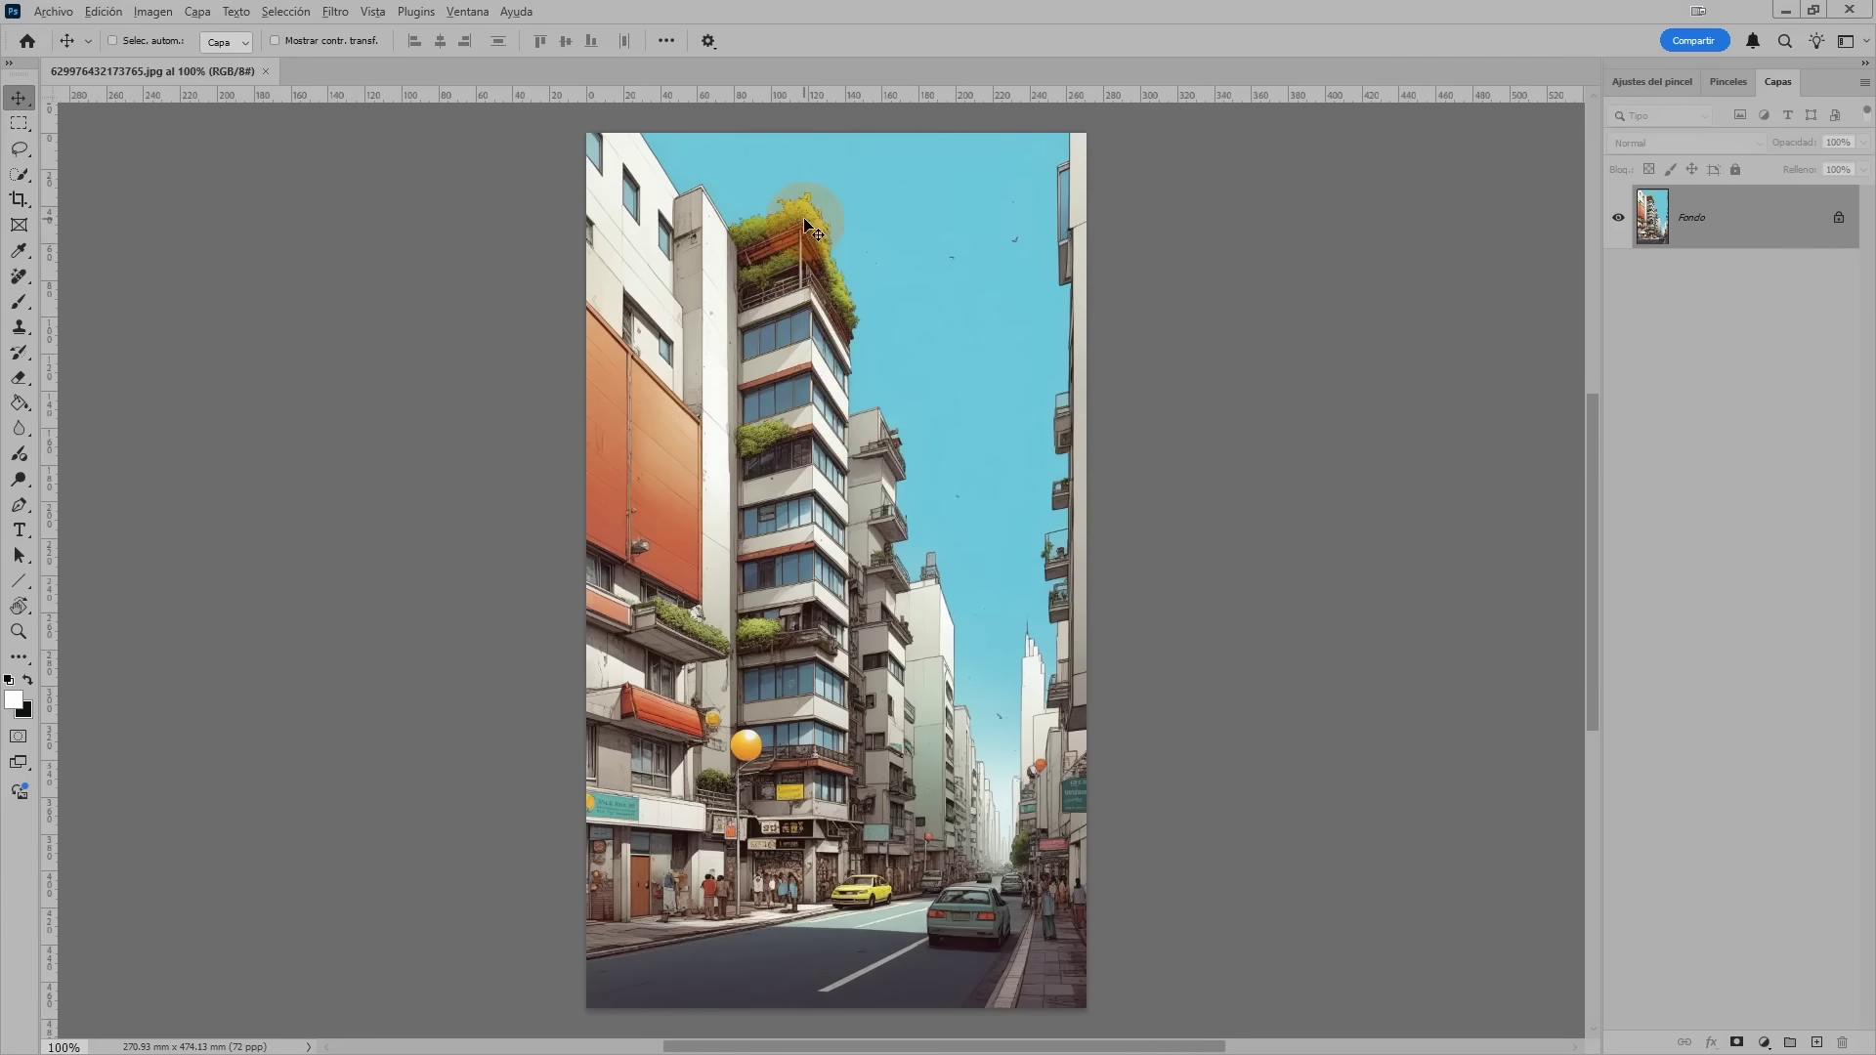
- Inspect the rooftop garden of the city street render up close and check the image's width and height in pixels
scroll(807, 221, "up", 6)
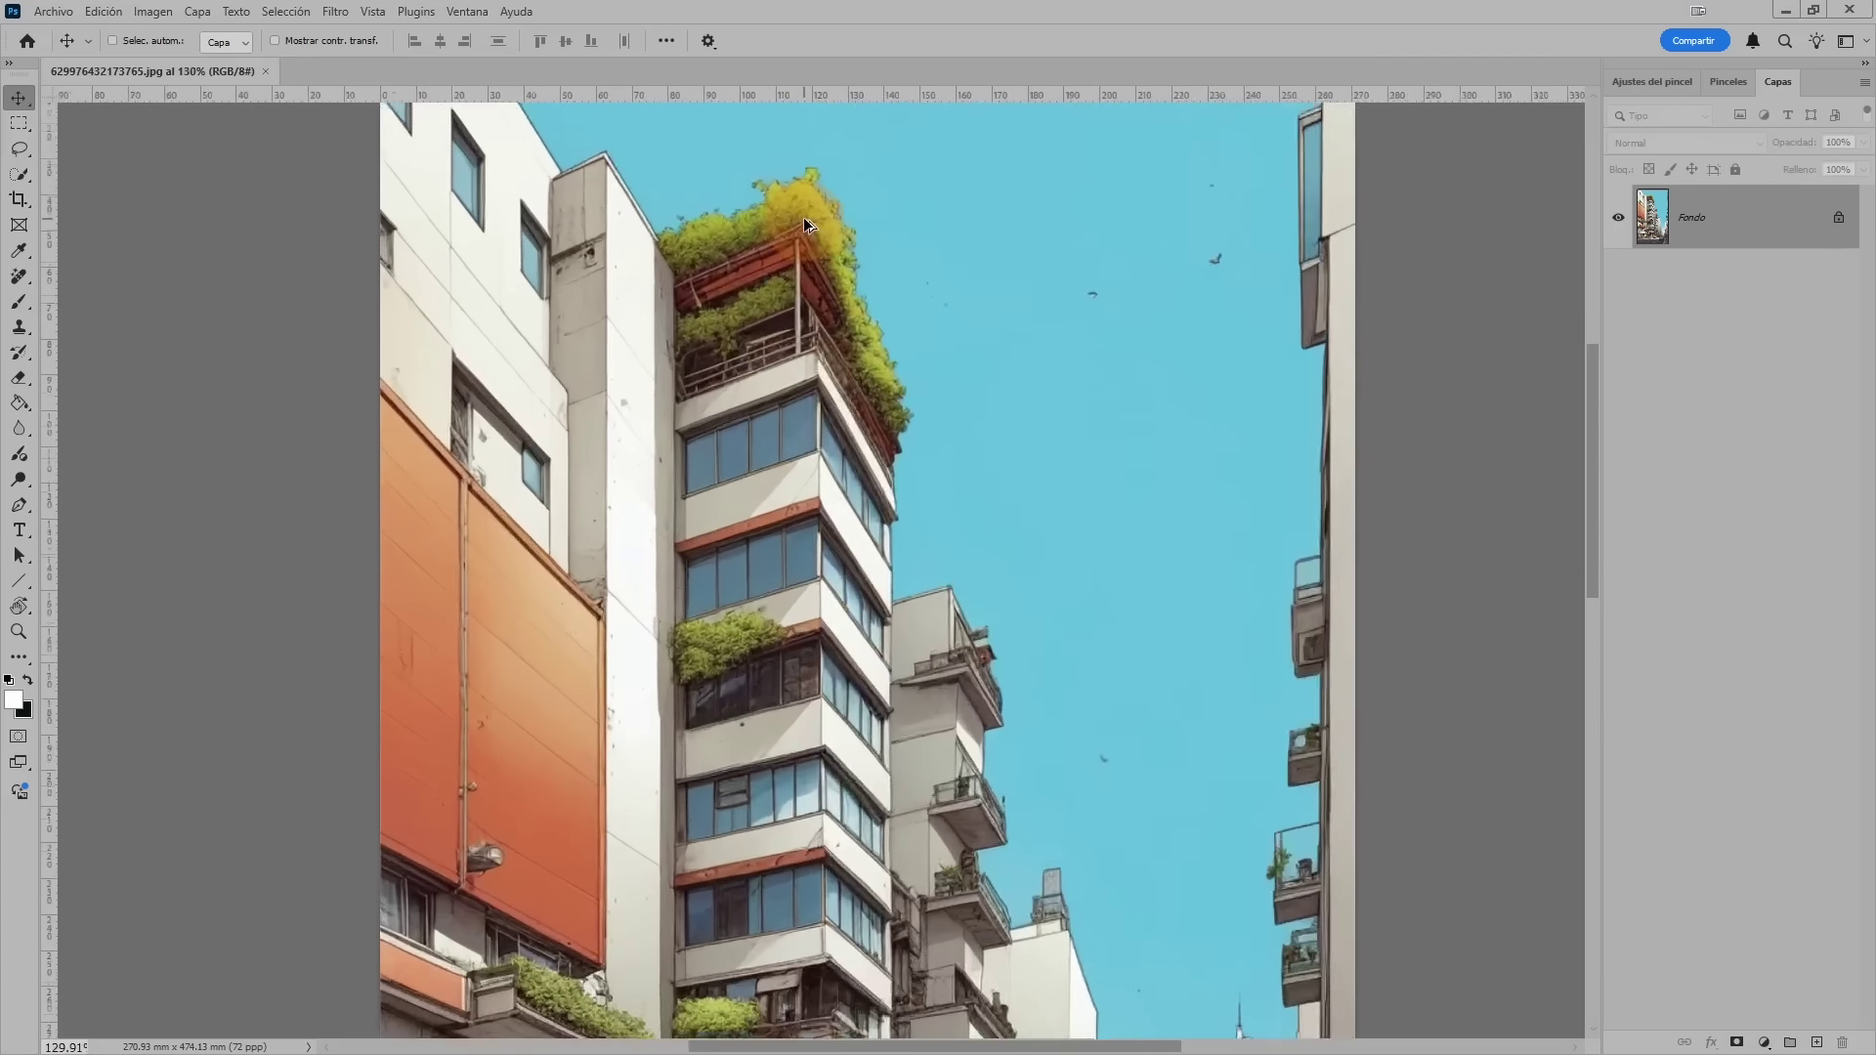
scroll(807, 221, "up", 4)
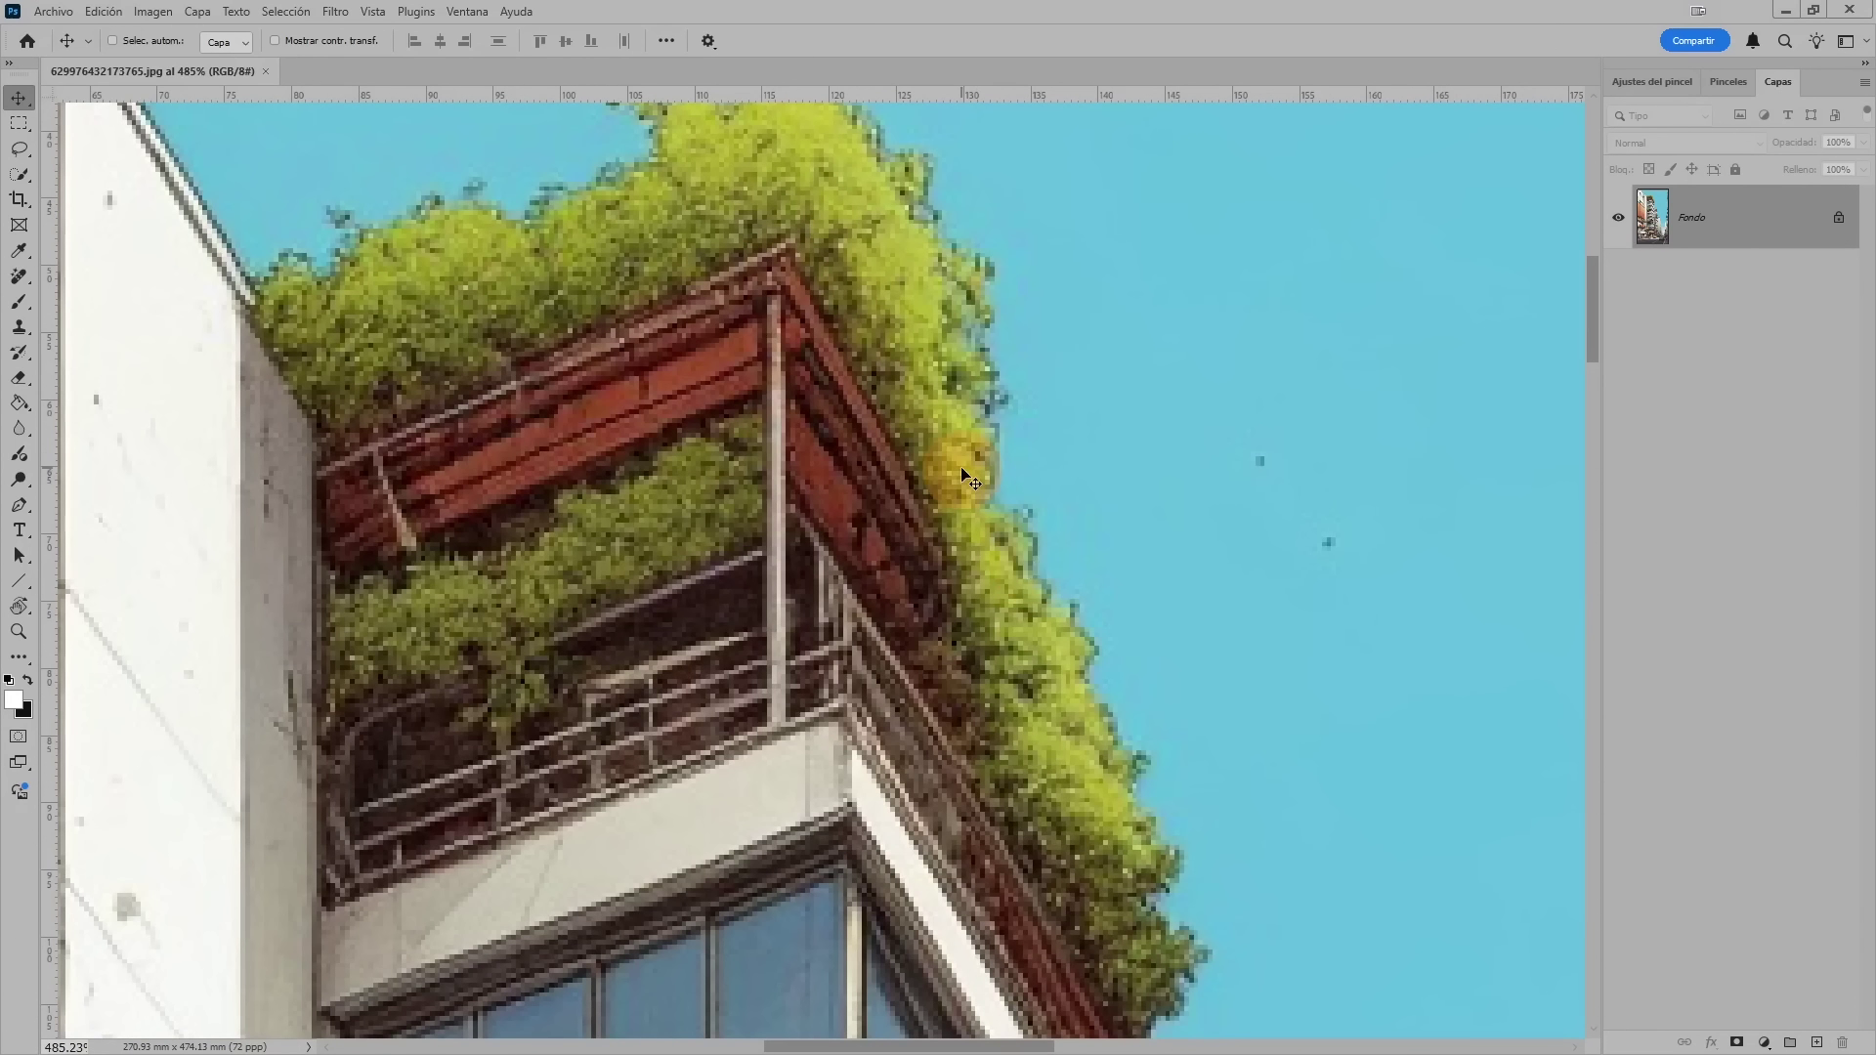
key("ctrl+alt+i")
left_click(1216, 375)
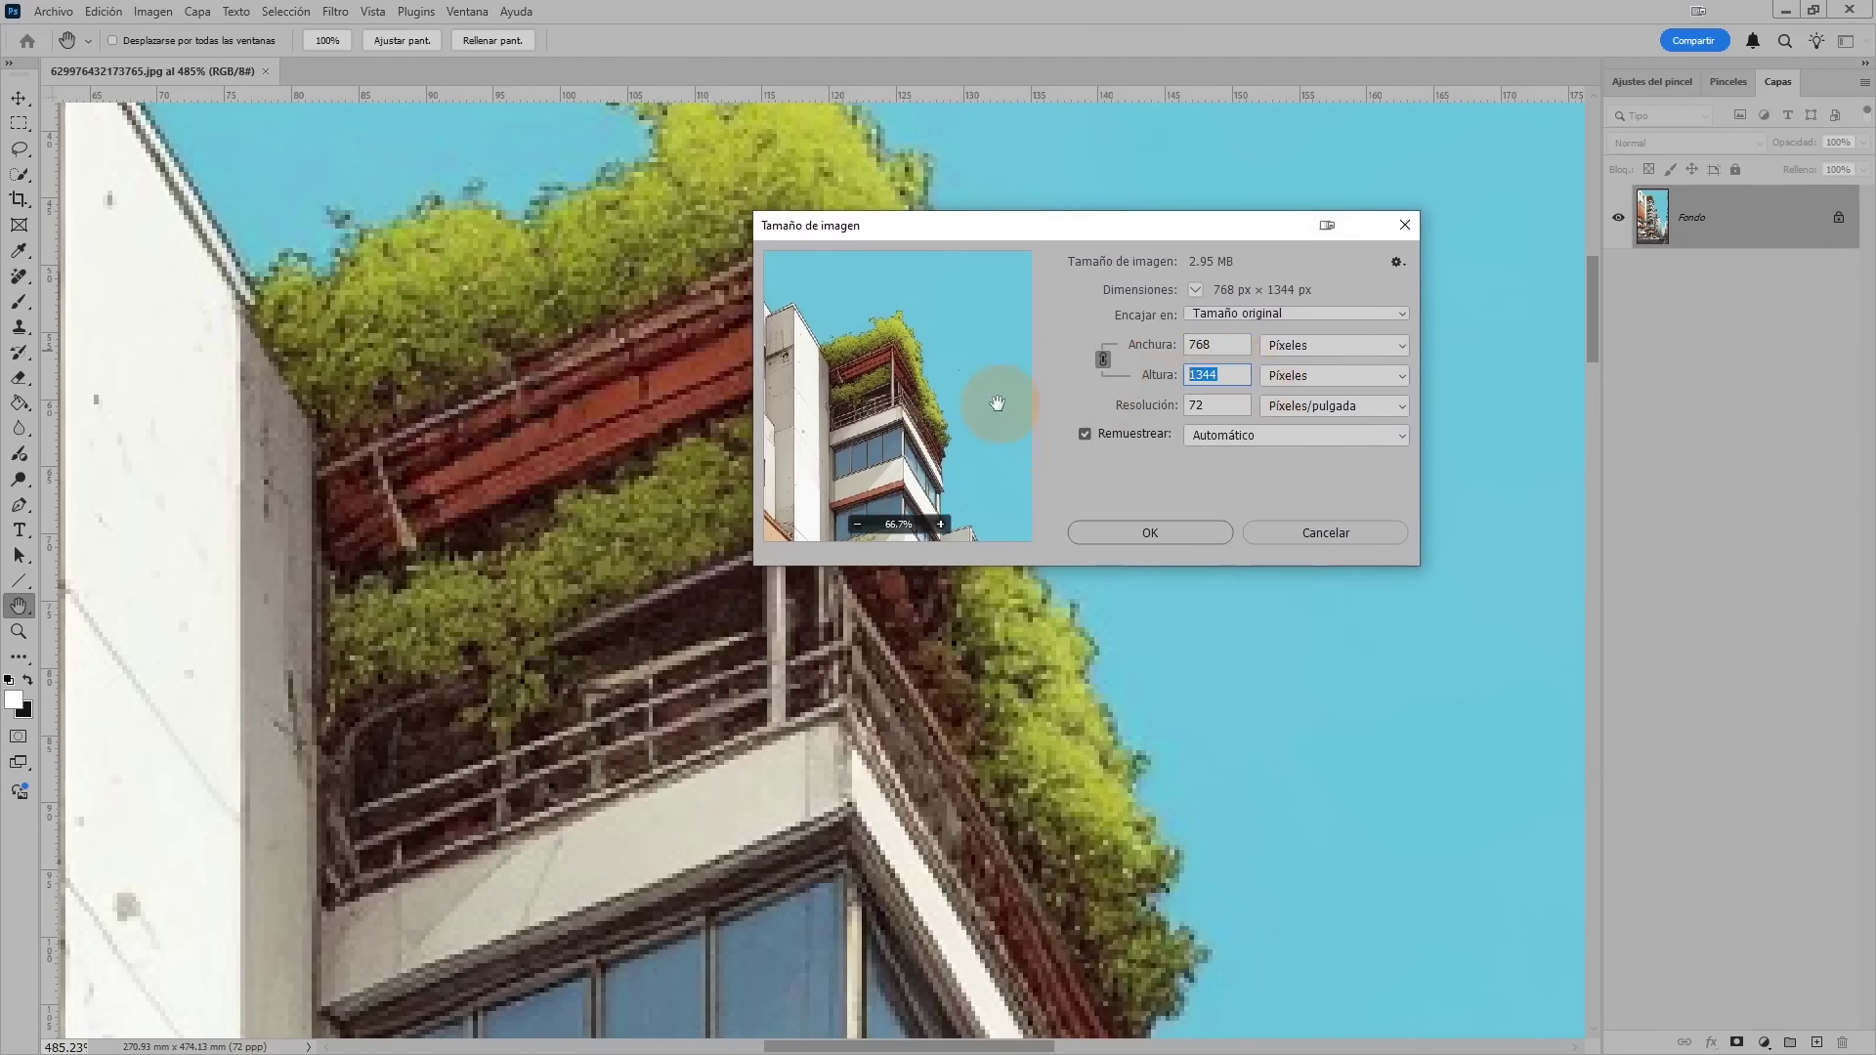
left_click(1211, 345)
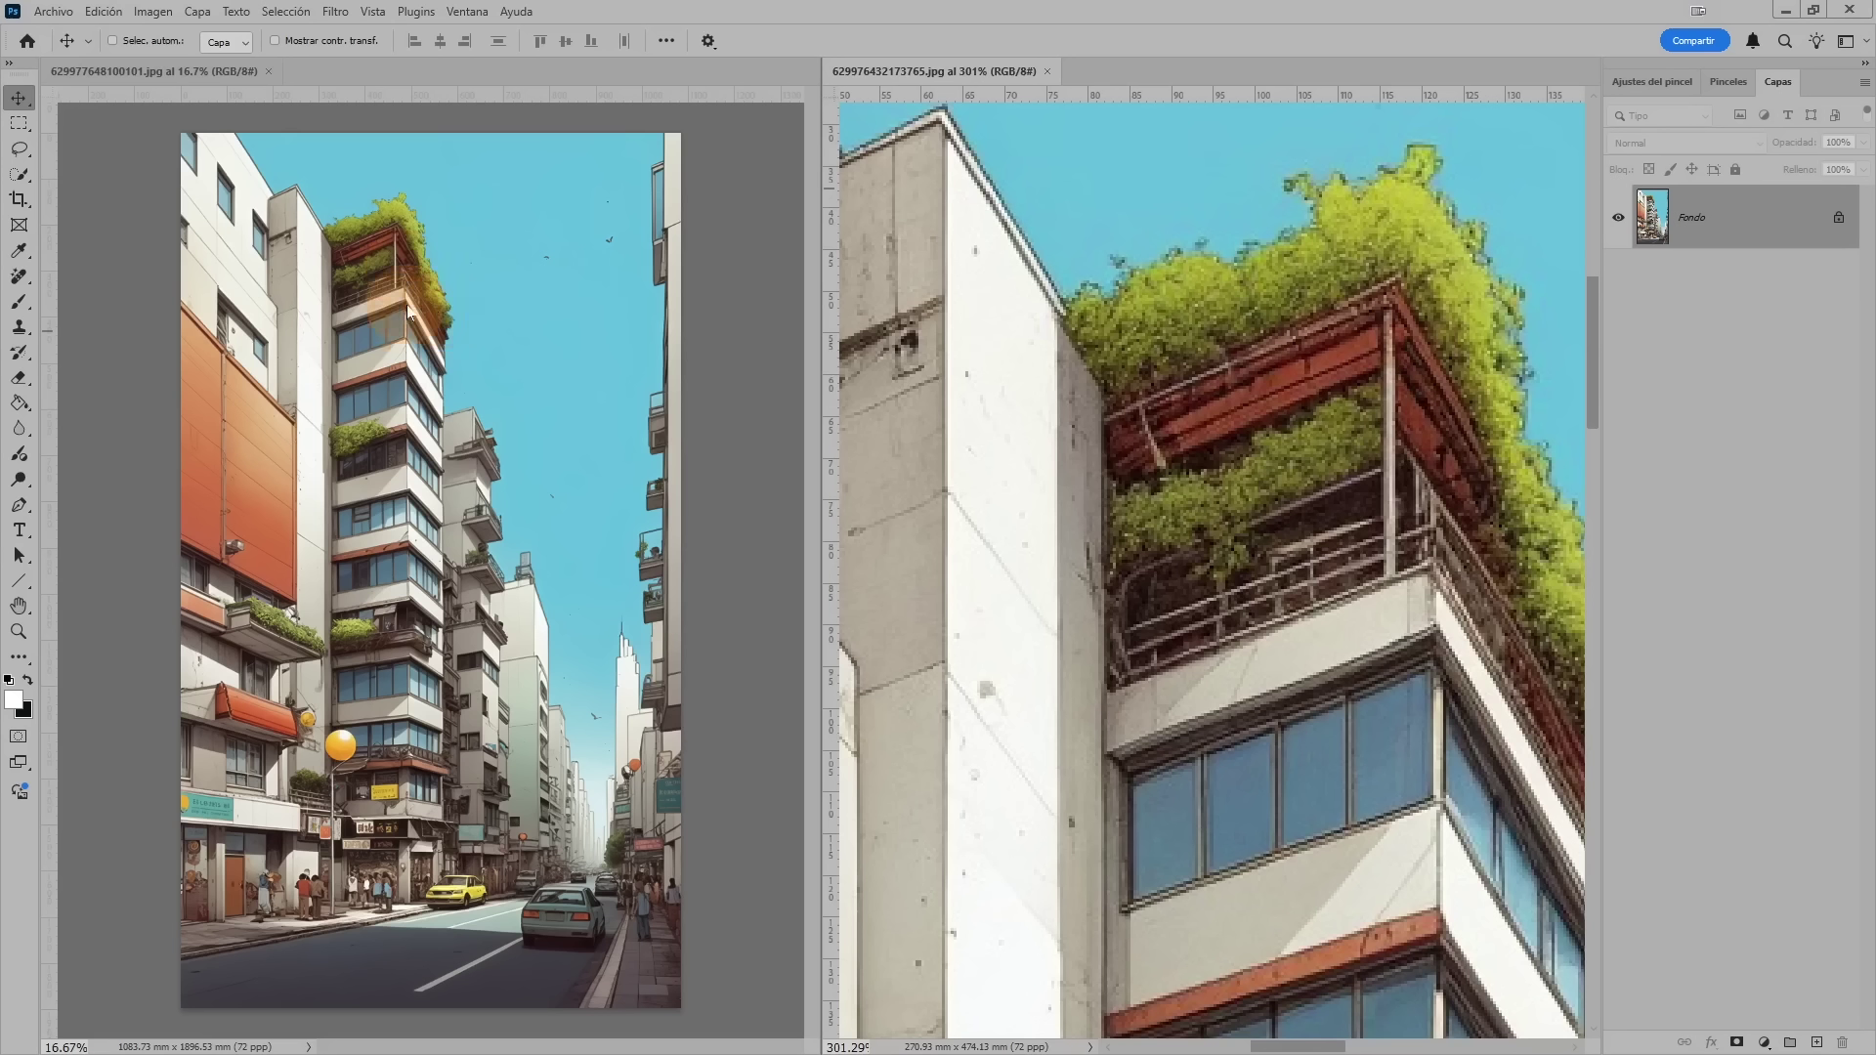
- Check the pixel width and height of the enlarged city street render, 629977648100101.jpg
left_click(146, 71)
key("ctrl+alt+i")
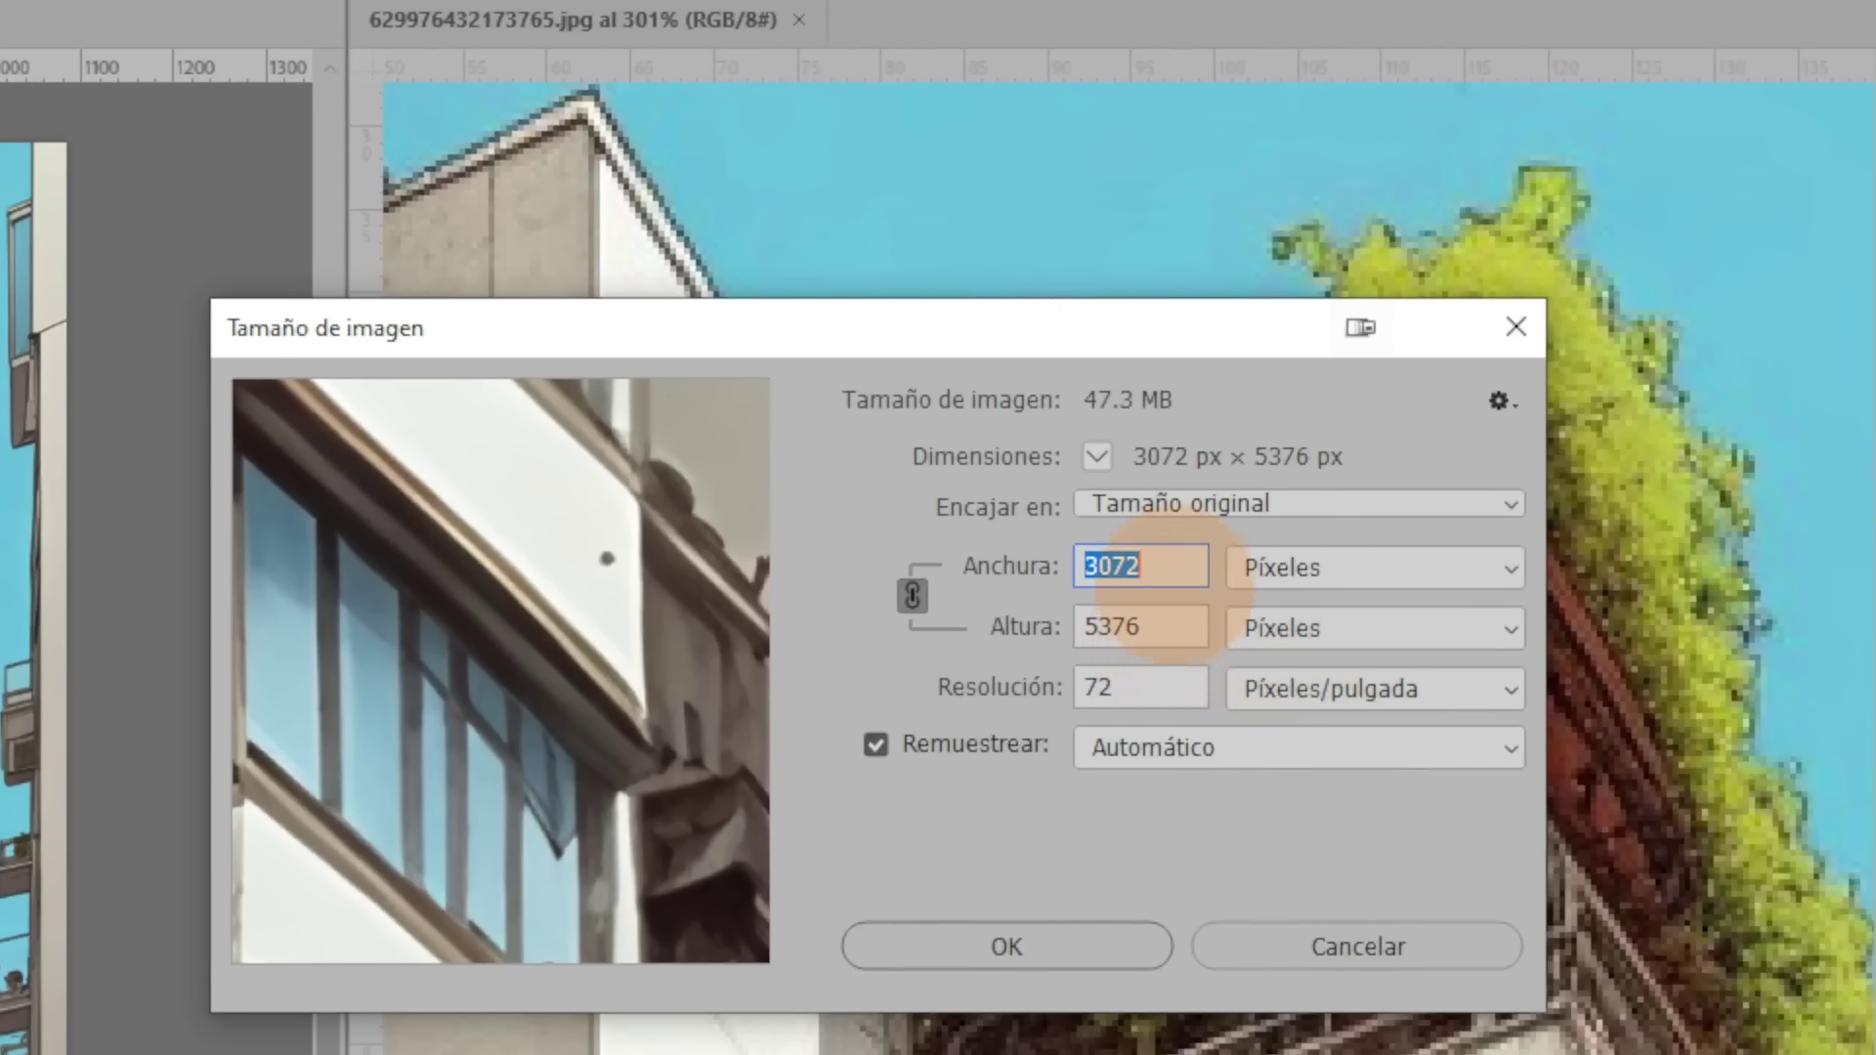
double_click(1163, 628)
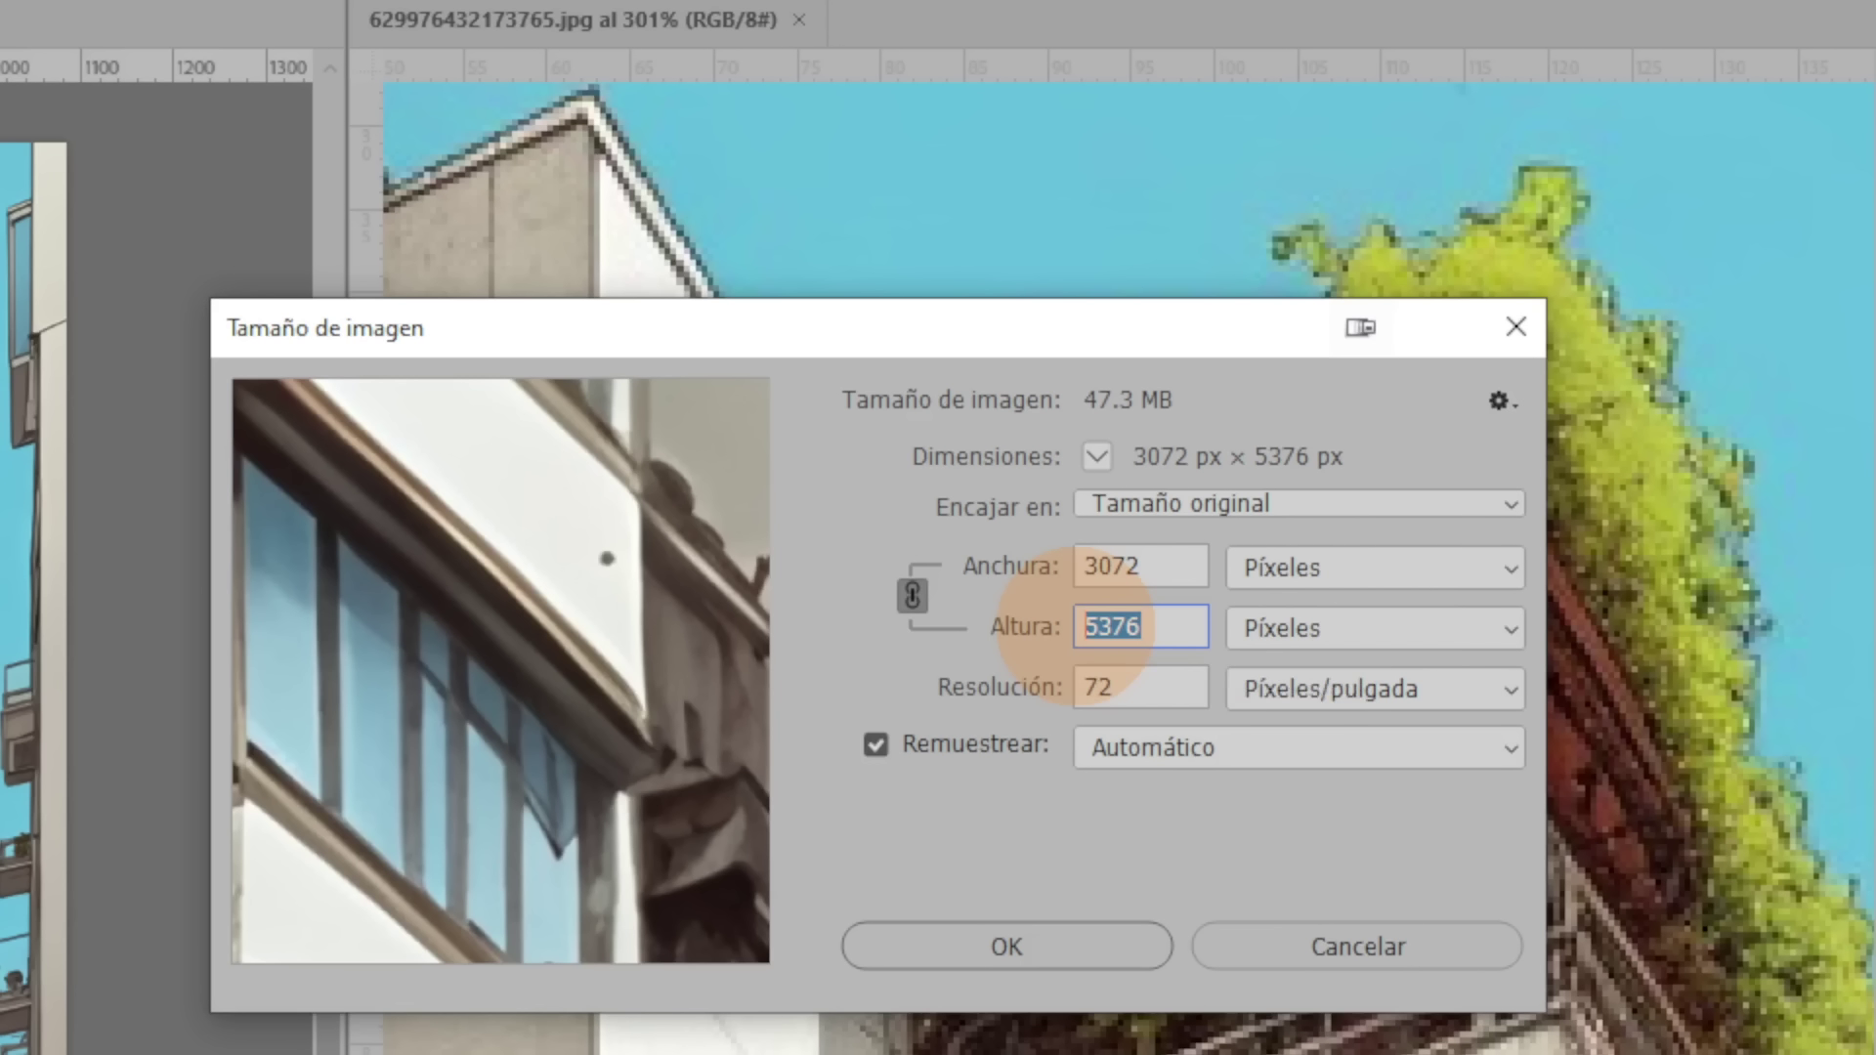
- Turn off resampling and set the resolution to 150 pixels/inch to check the enlarged render's print width and height
key("alt+r")
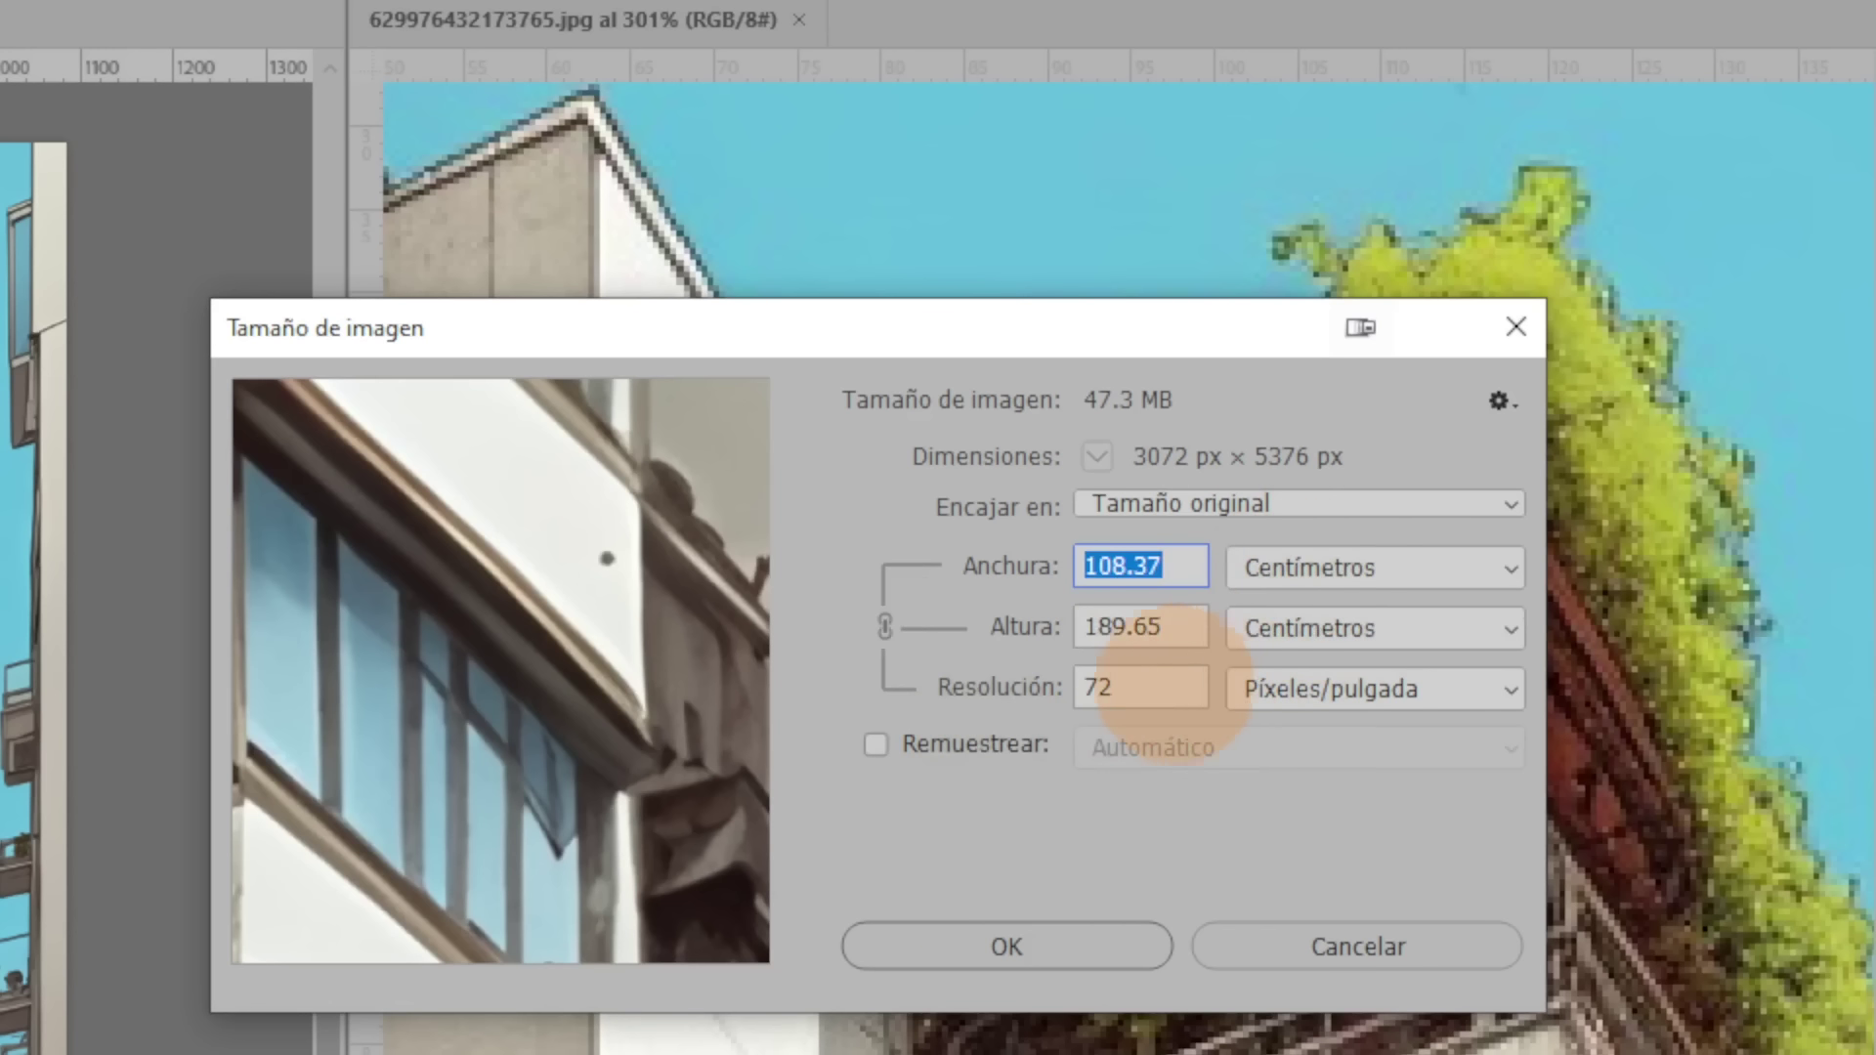
double_click(1143, 685)
type("1")
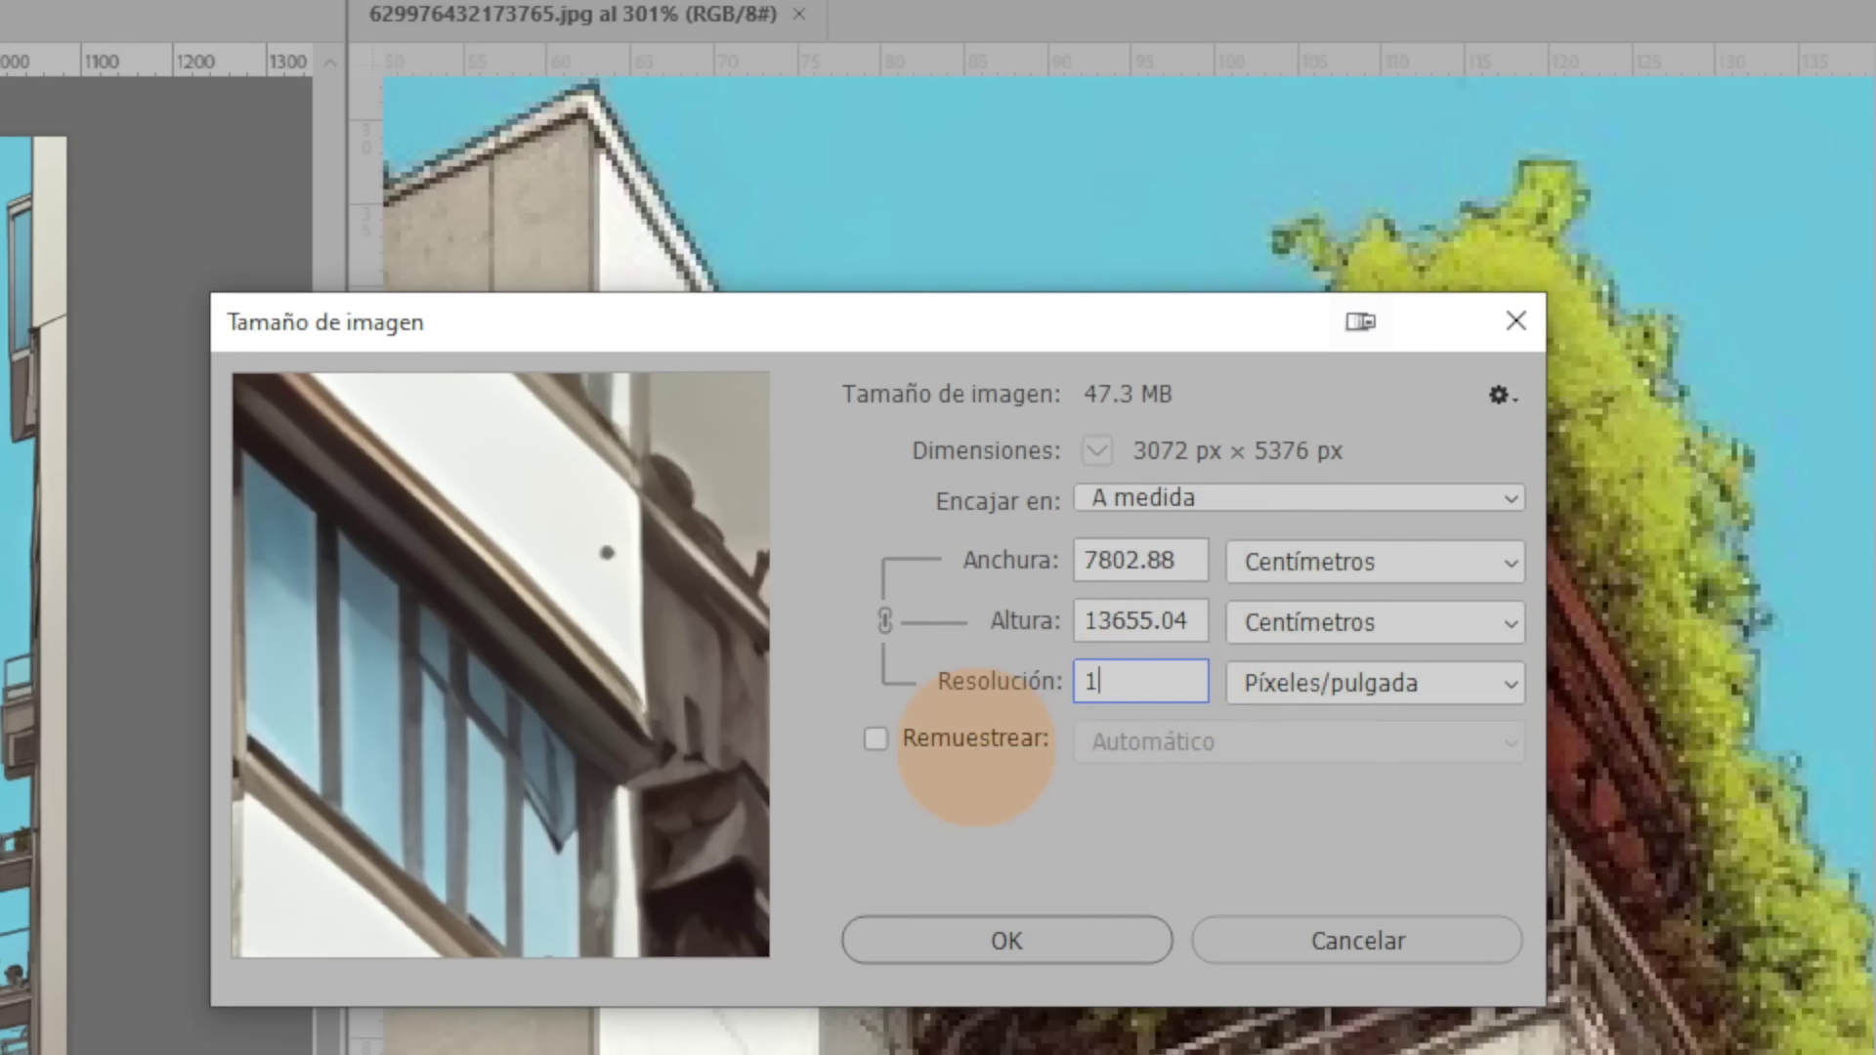
type("50")
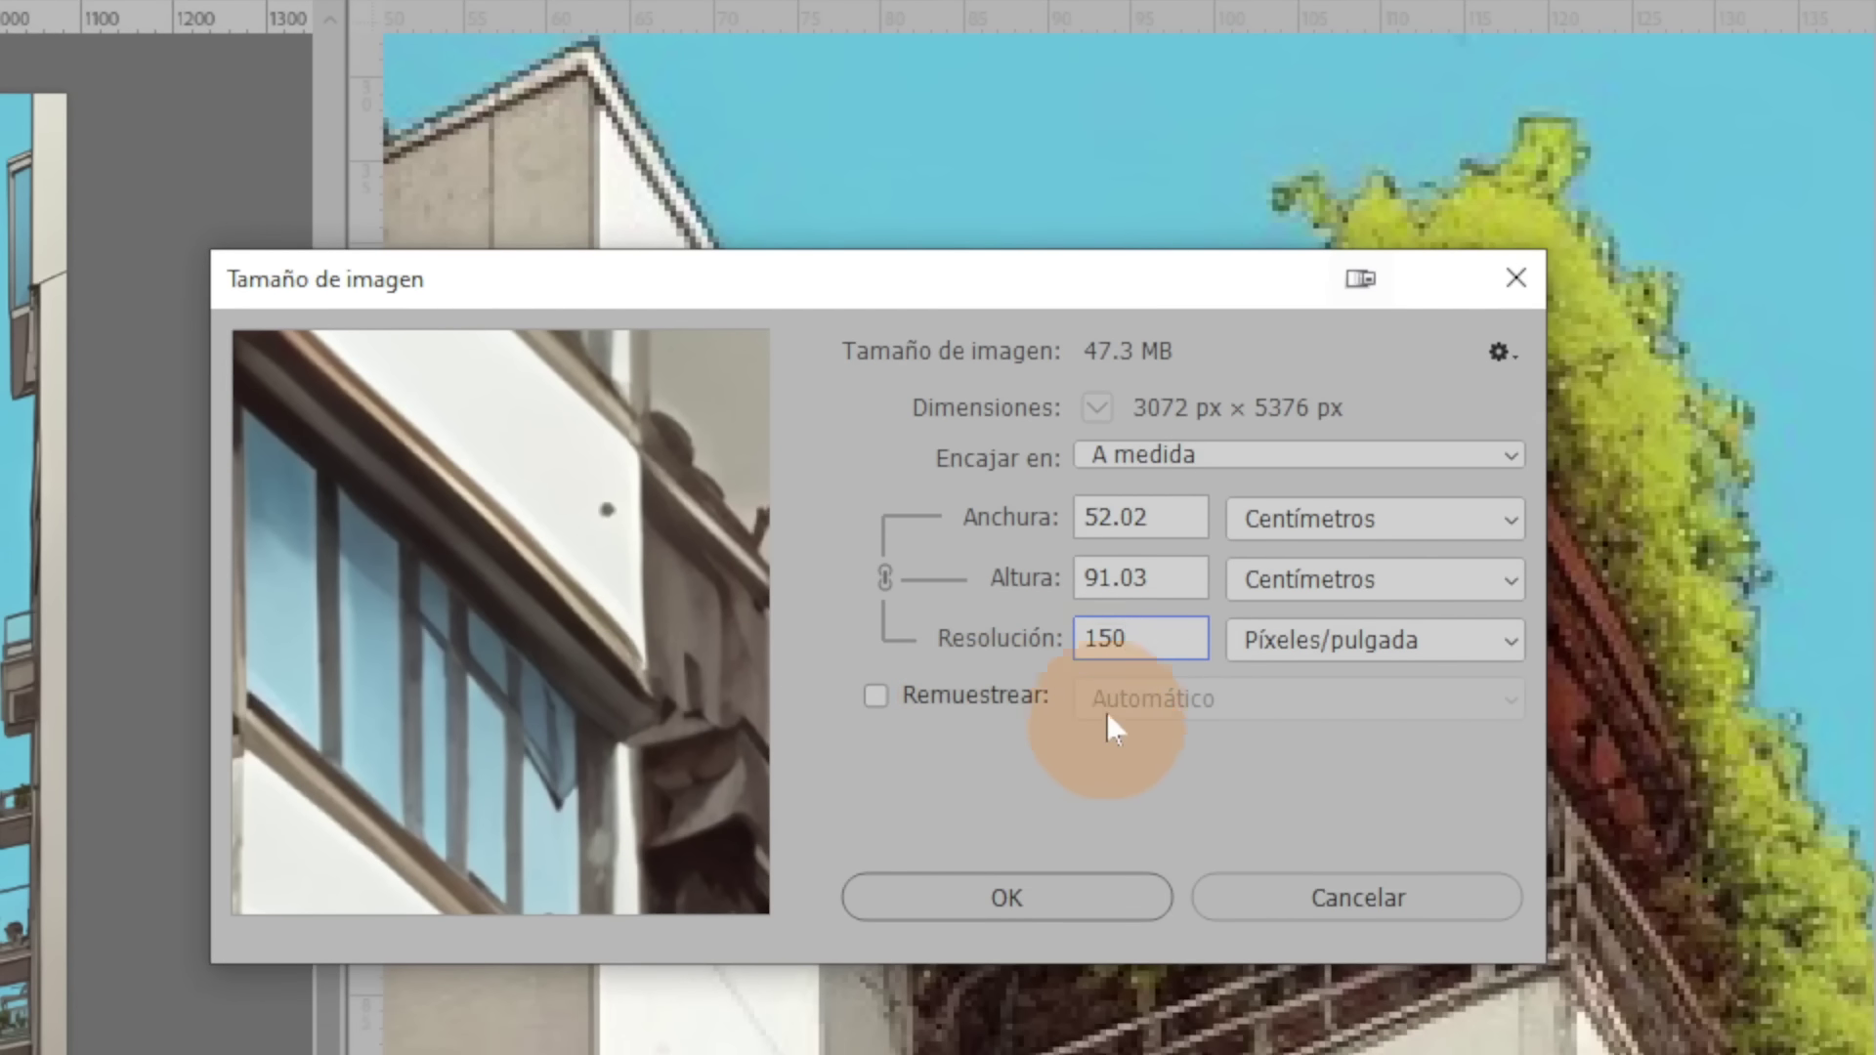
double_click(1163, 578)
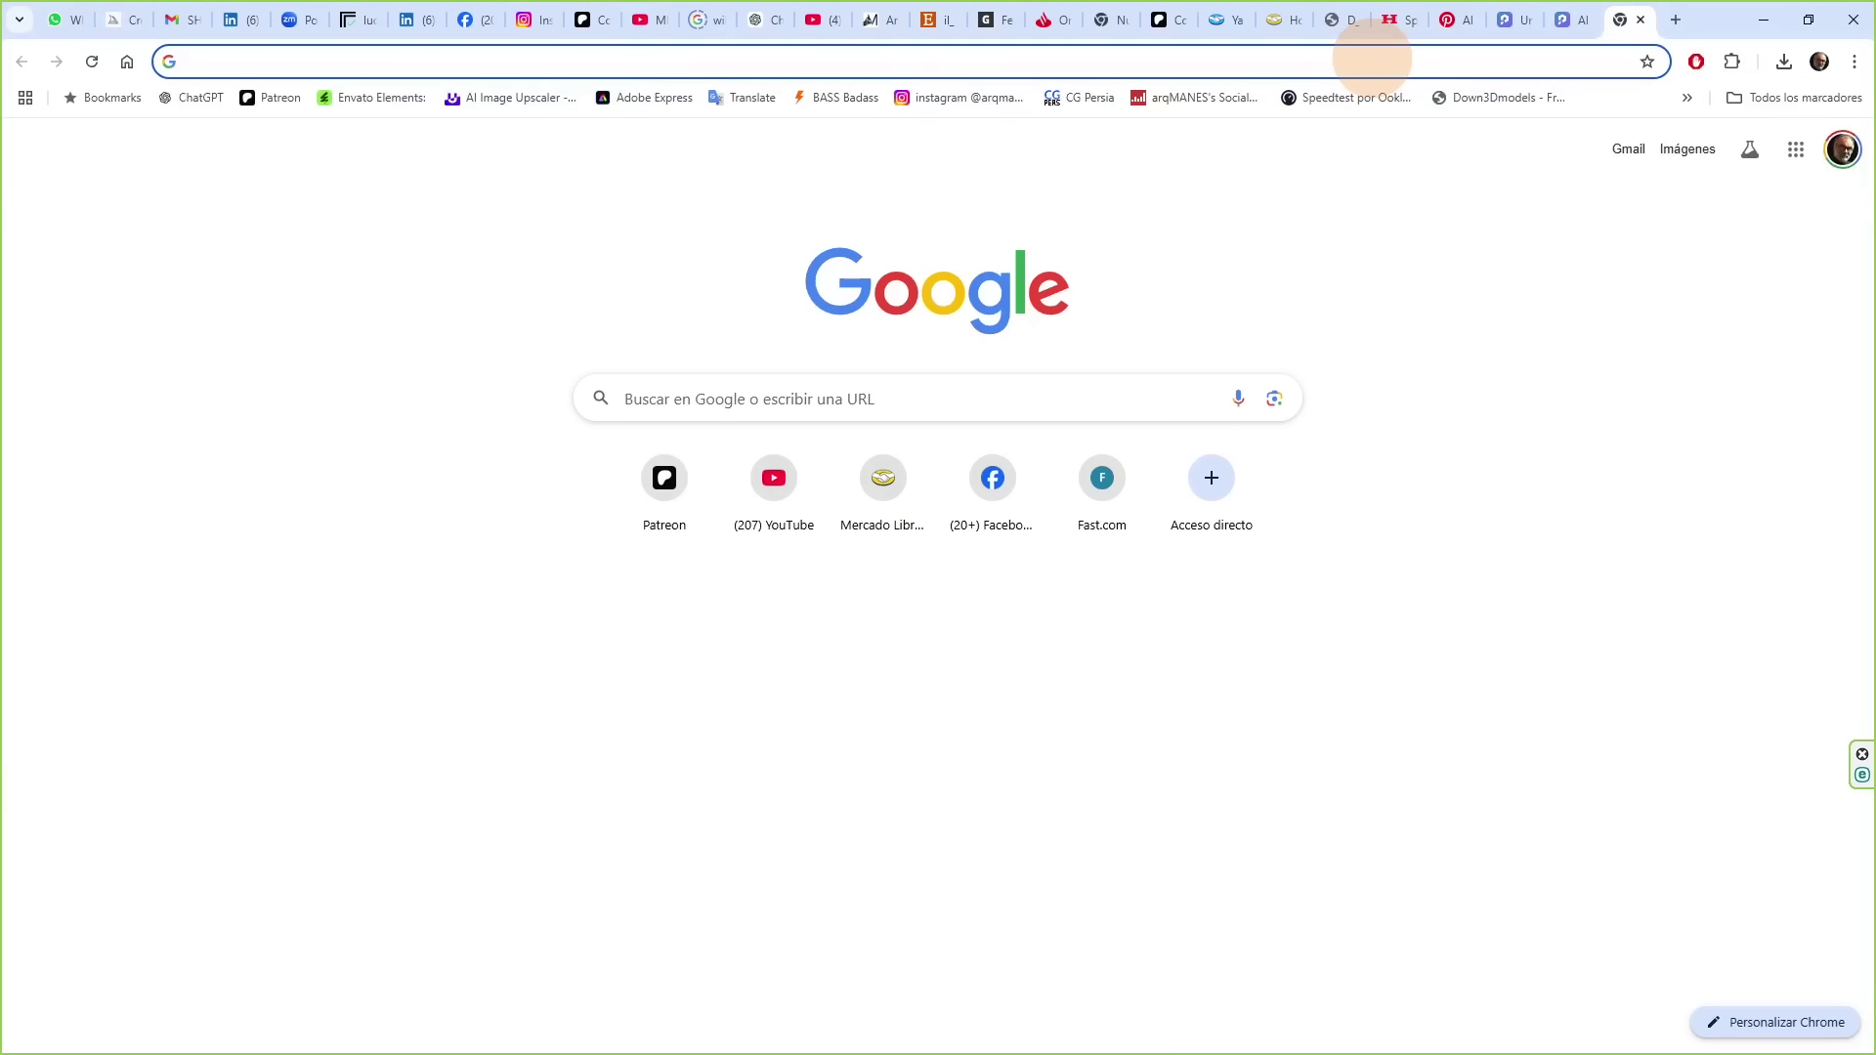
- Switch to Chrome and search Google Images for "sketchup architecture"
left_click(1371, 59)
type("sketchup architecture")
key("Return")
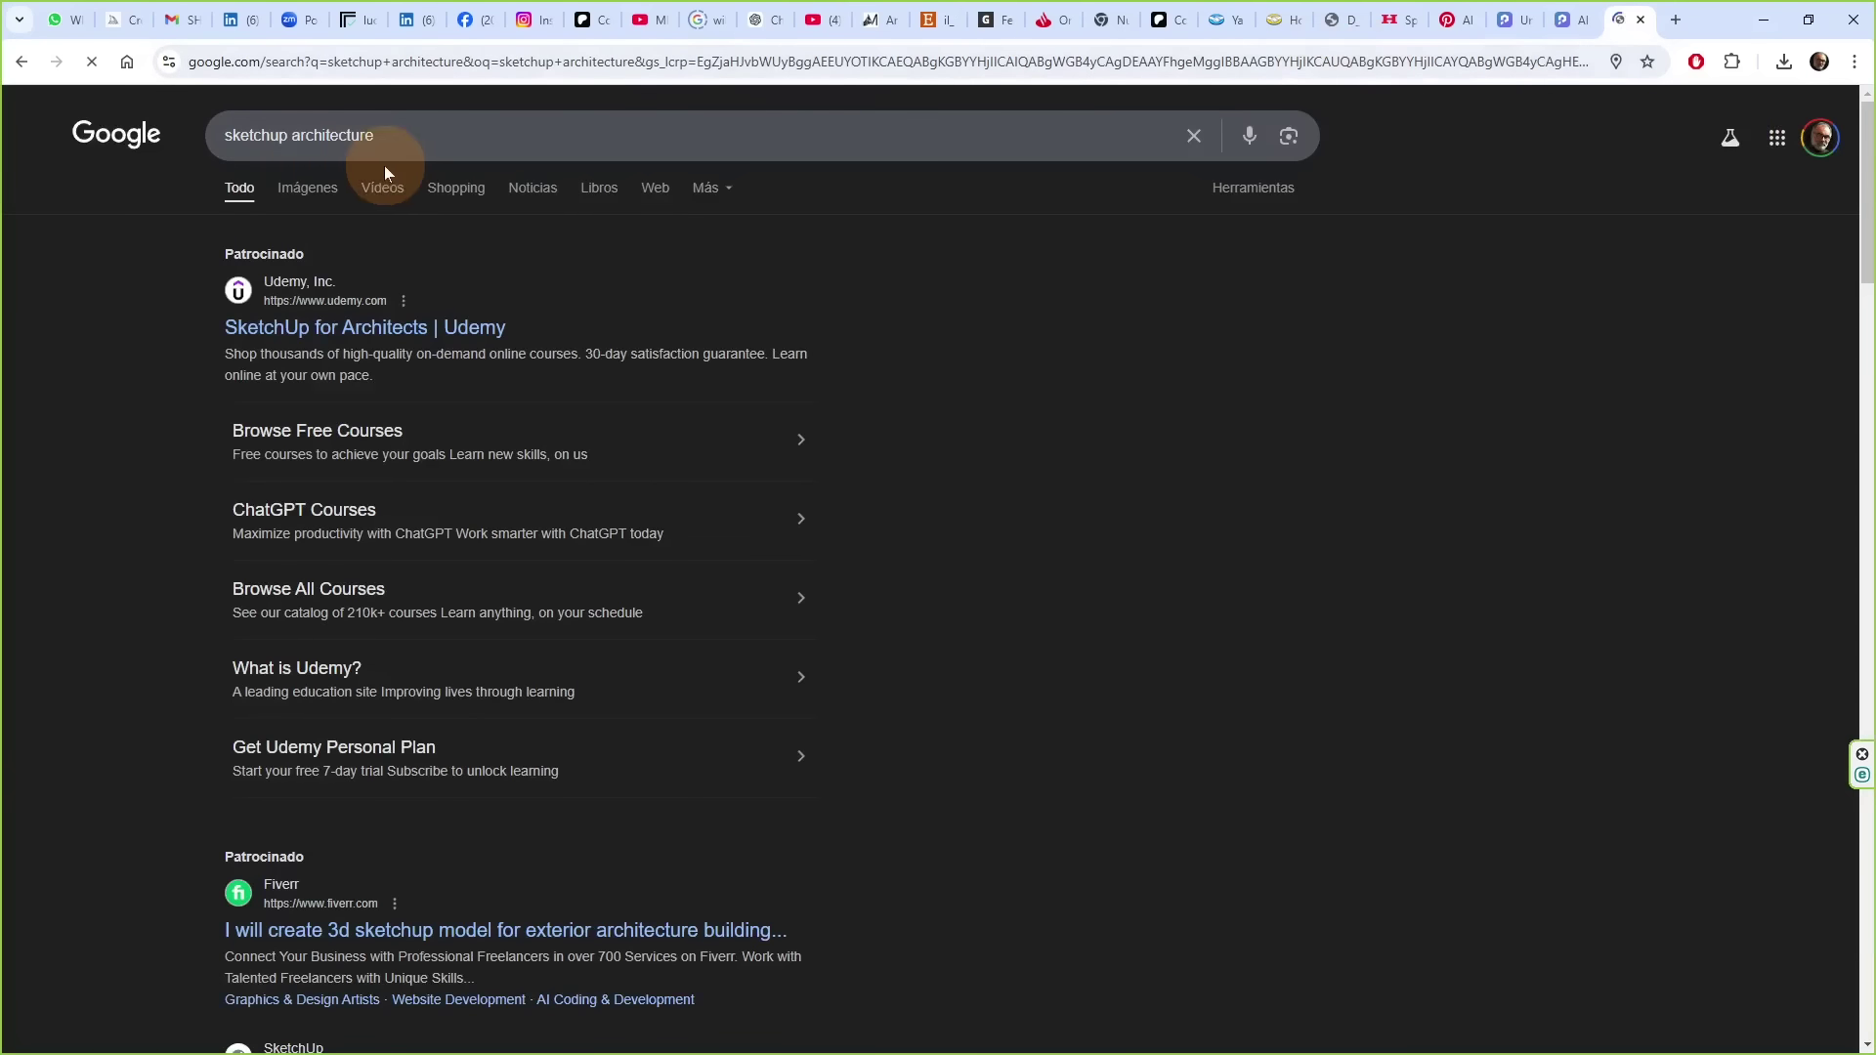
left_click(309, 187)
- Preview several houses and buildings in the SketchUp architecture image results to find a suitable model view
left_click(1299, 533)
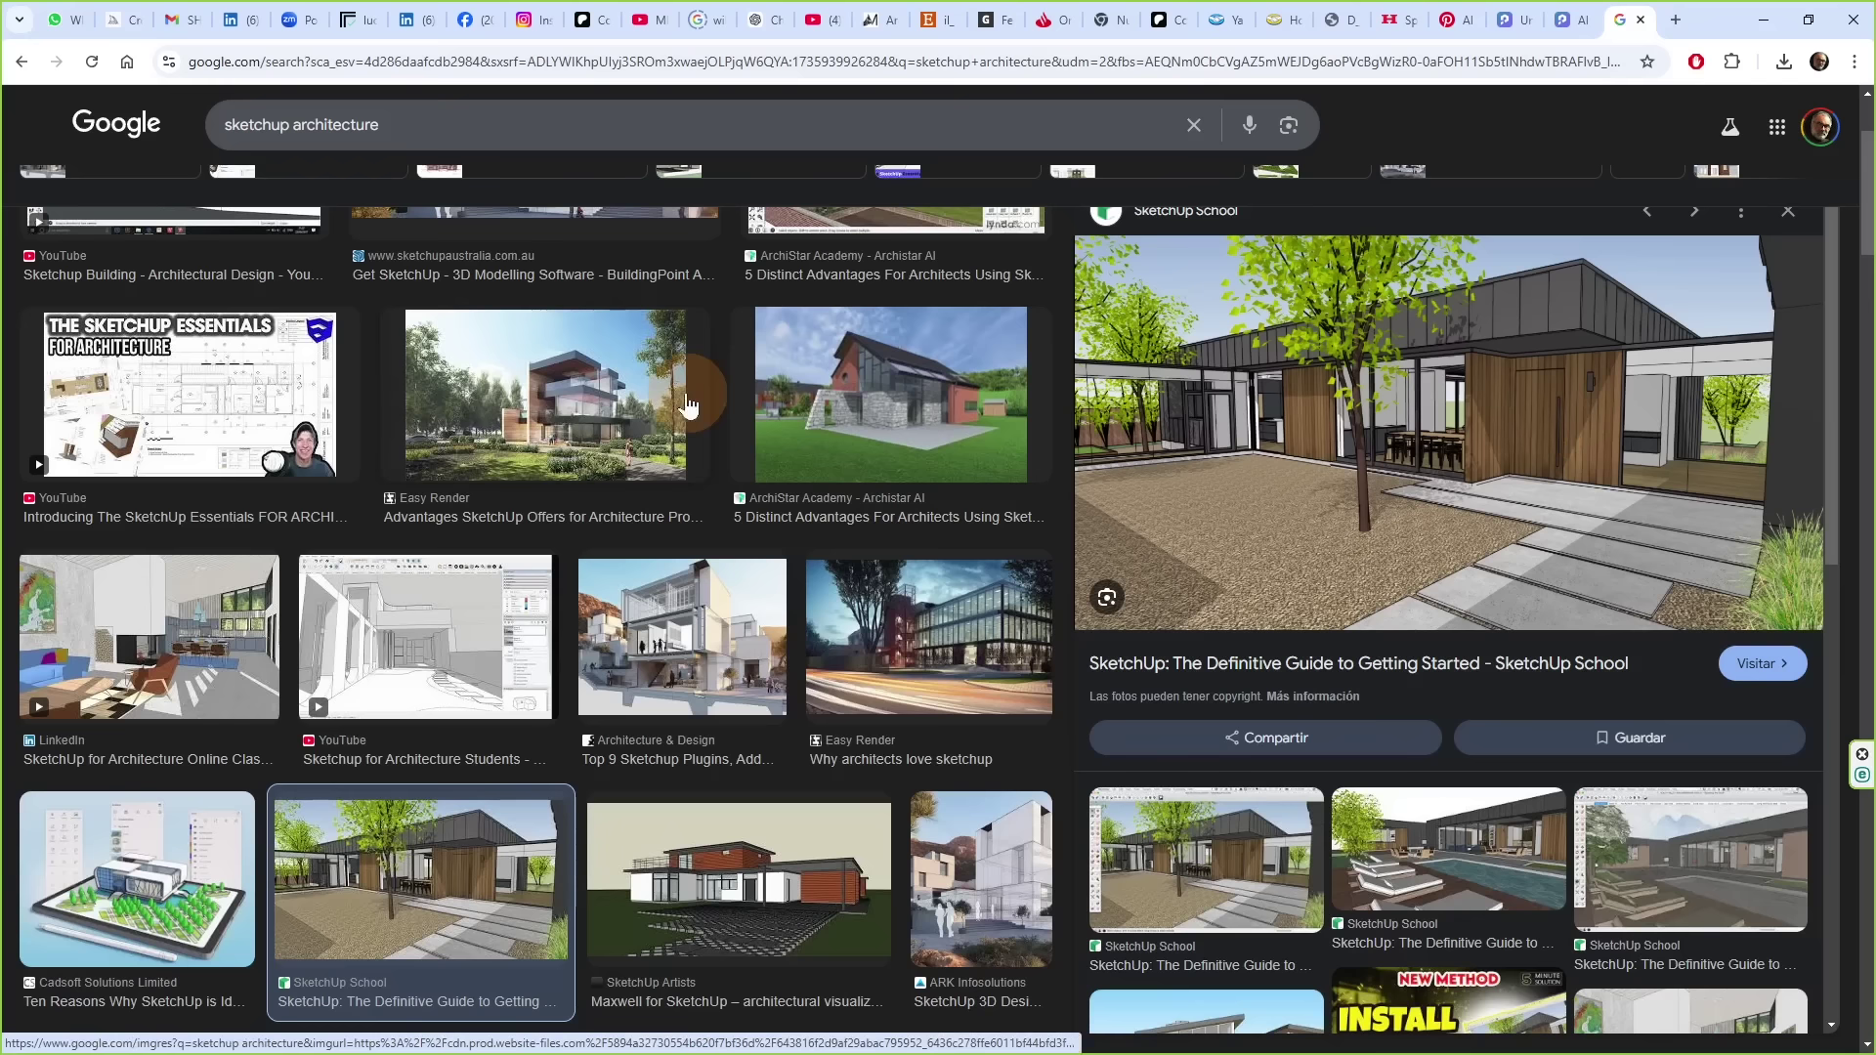
left_click(556, 376)
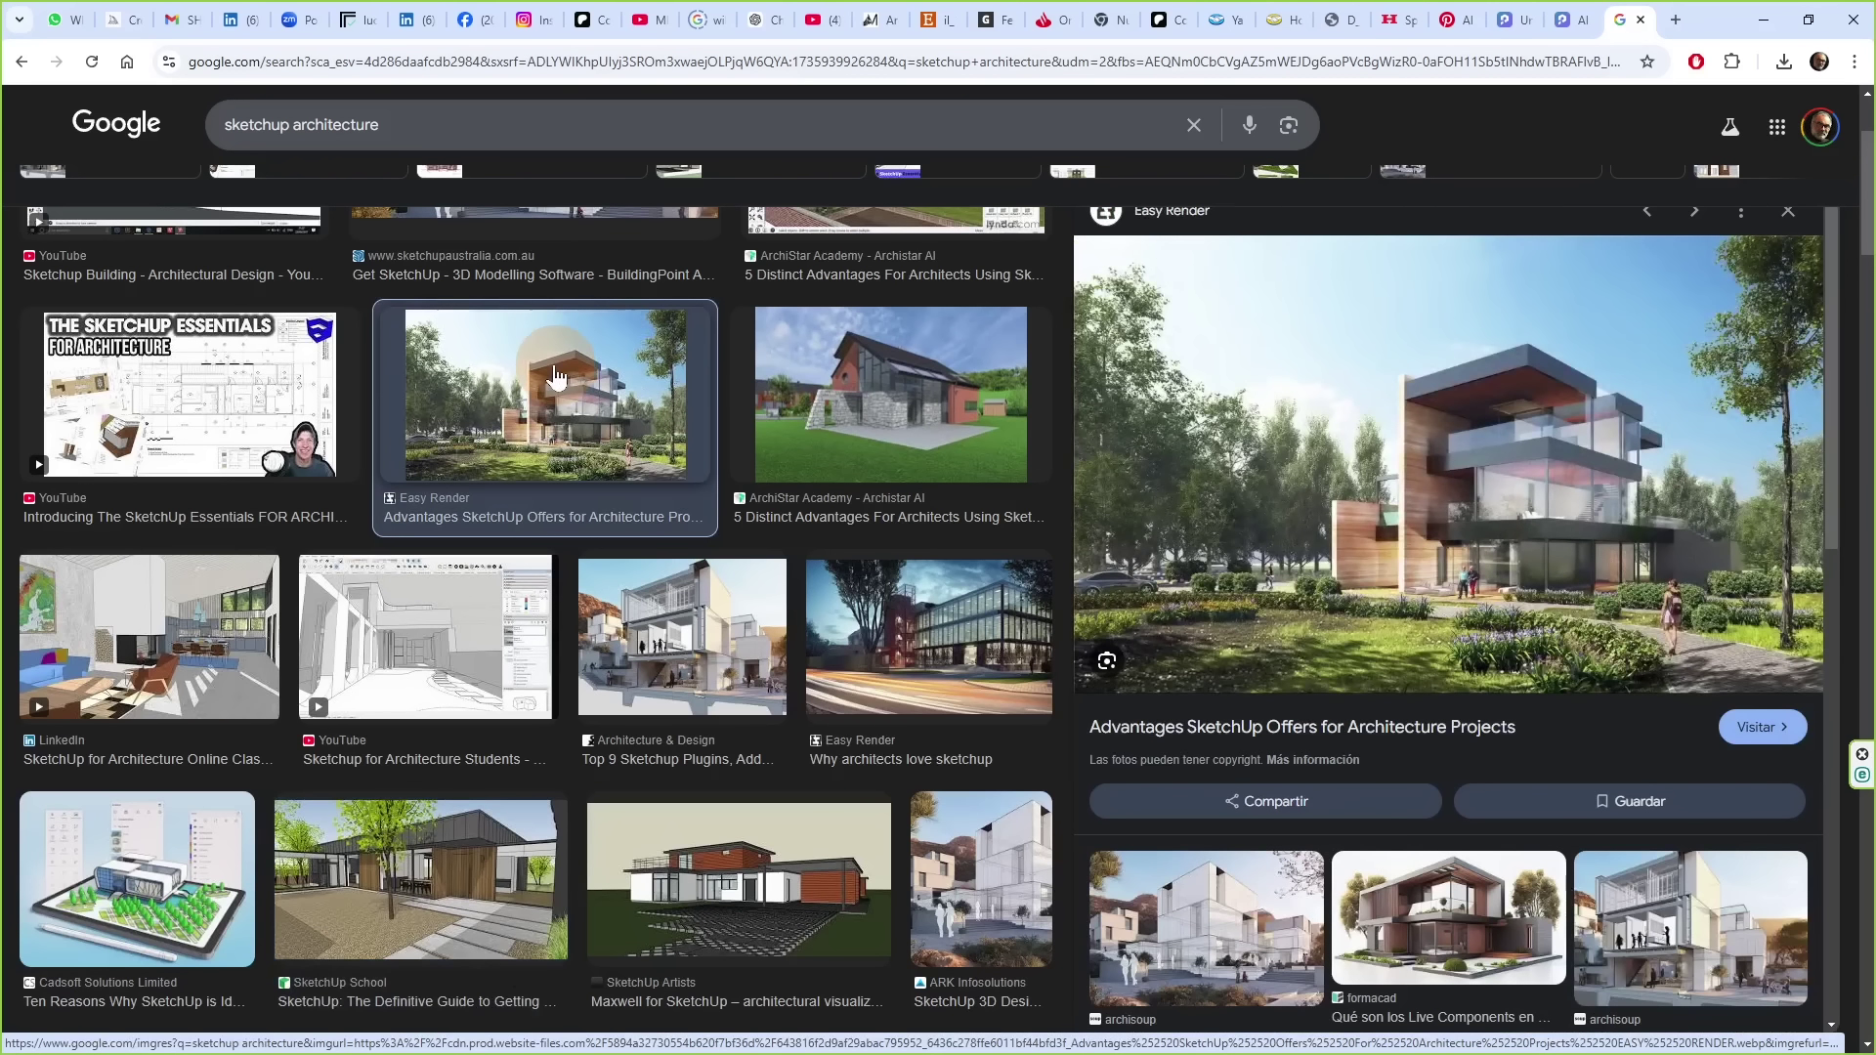
left_click(890, 391)
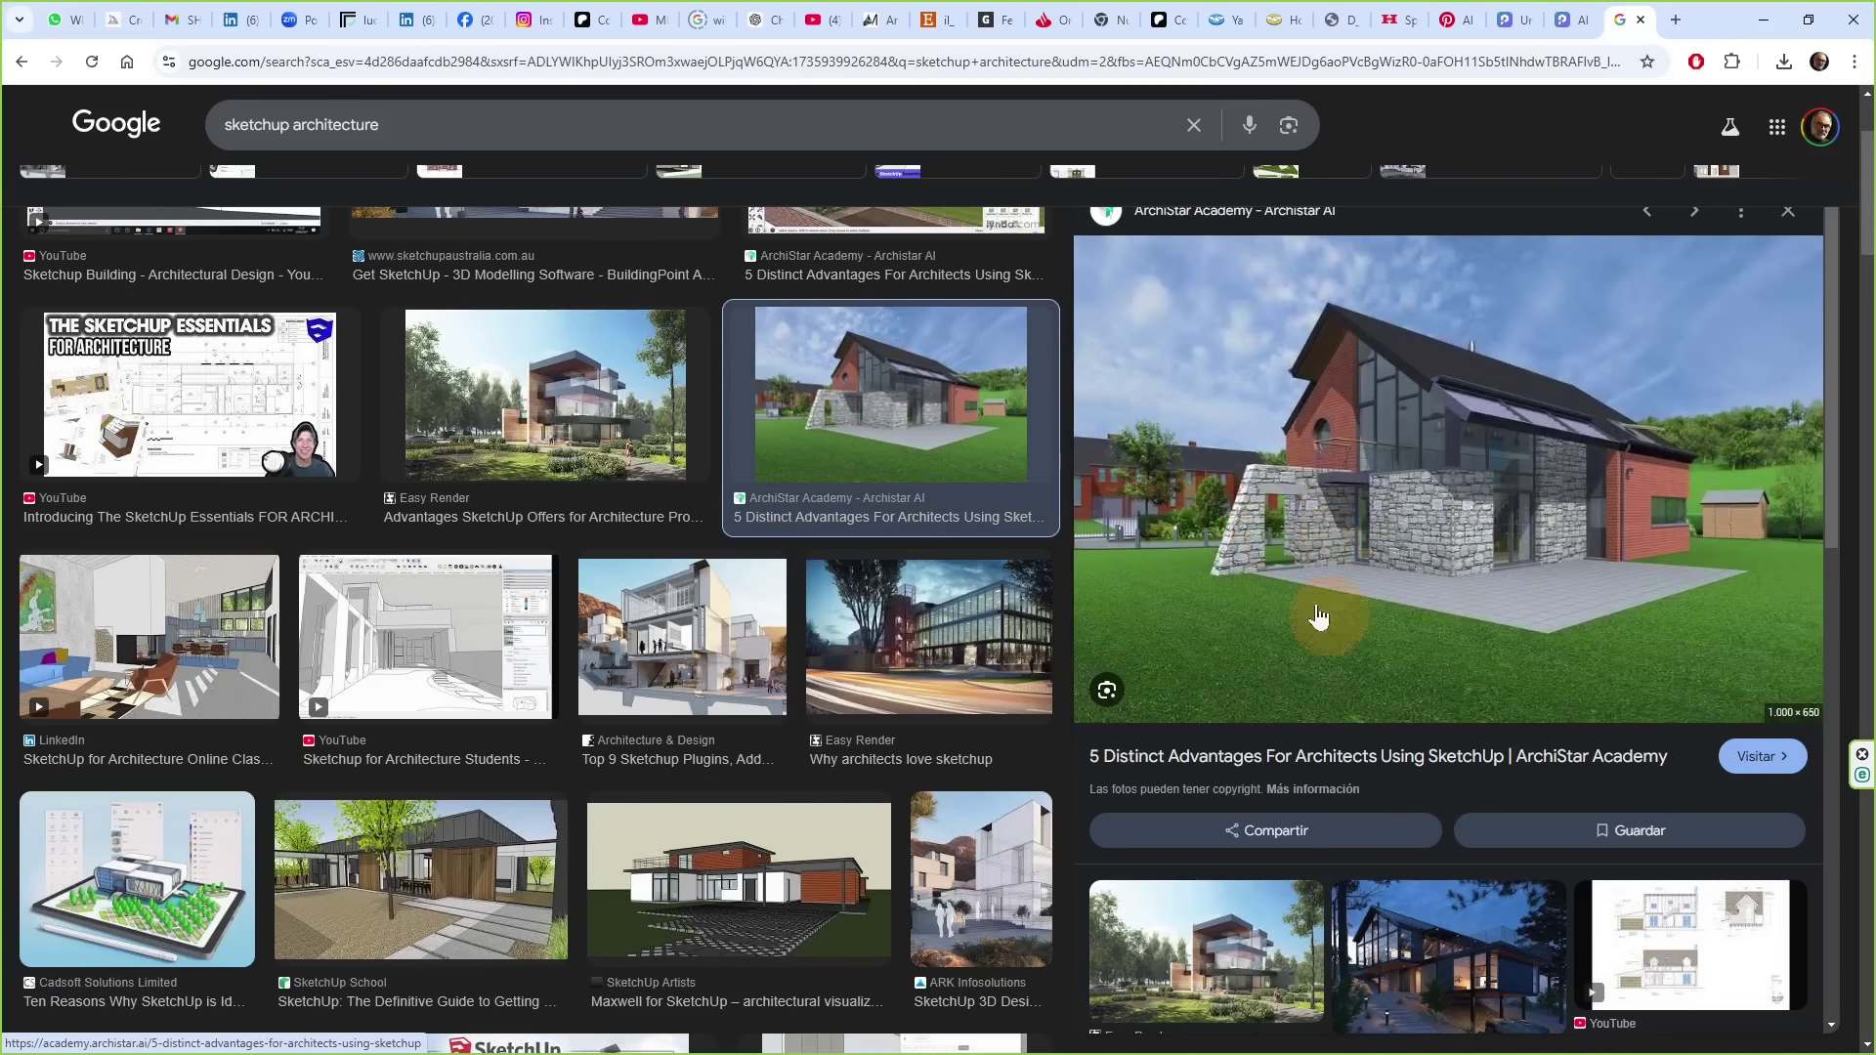
scroll(422, 489, "down", 4)
left_click(422, 479)
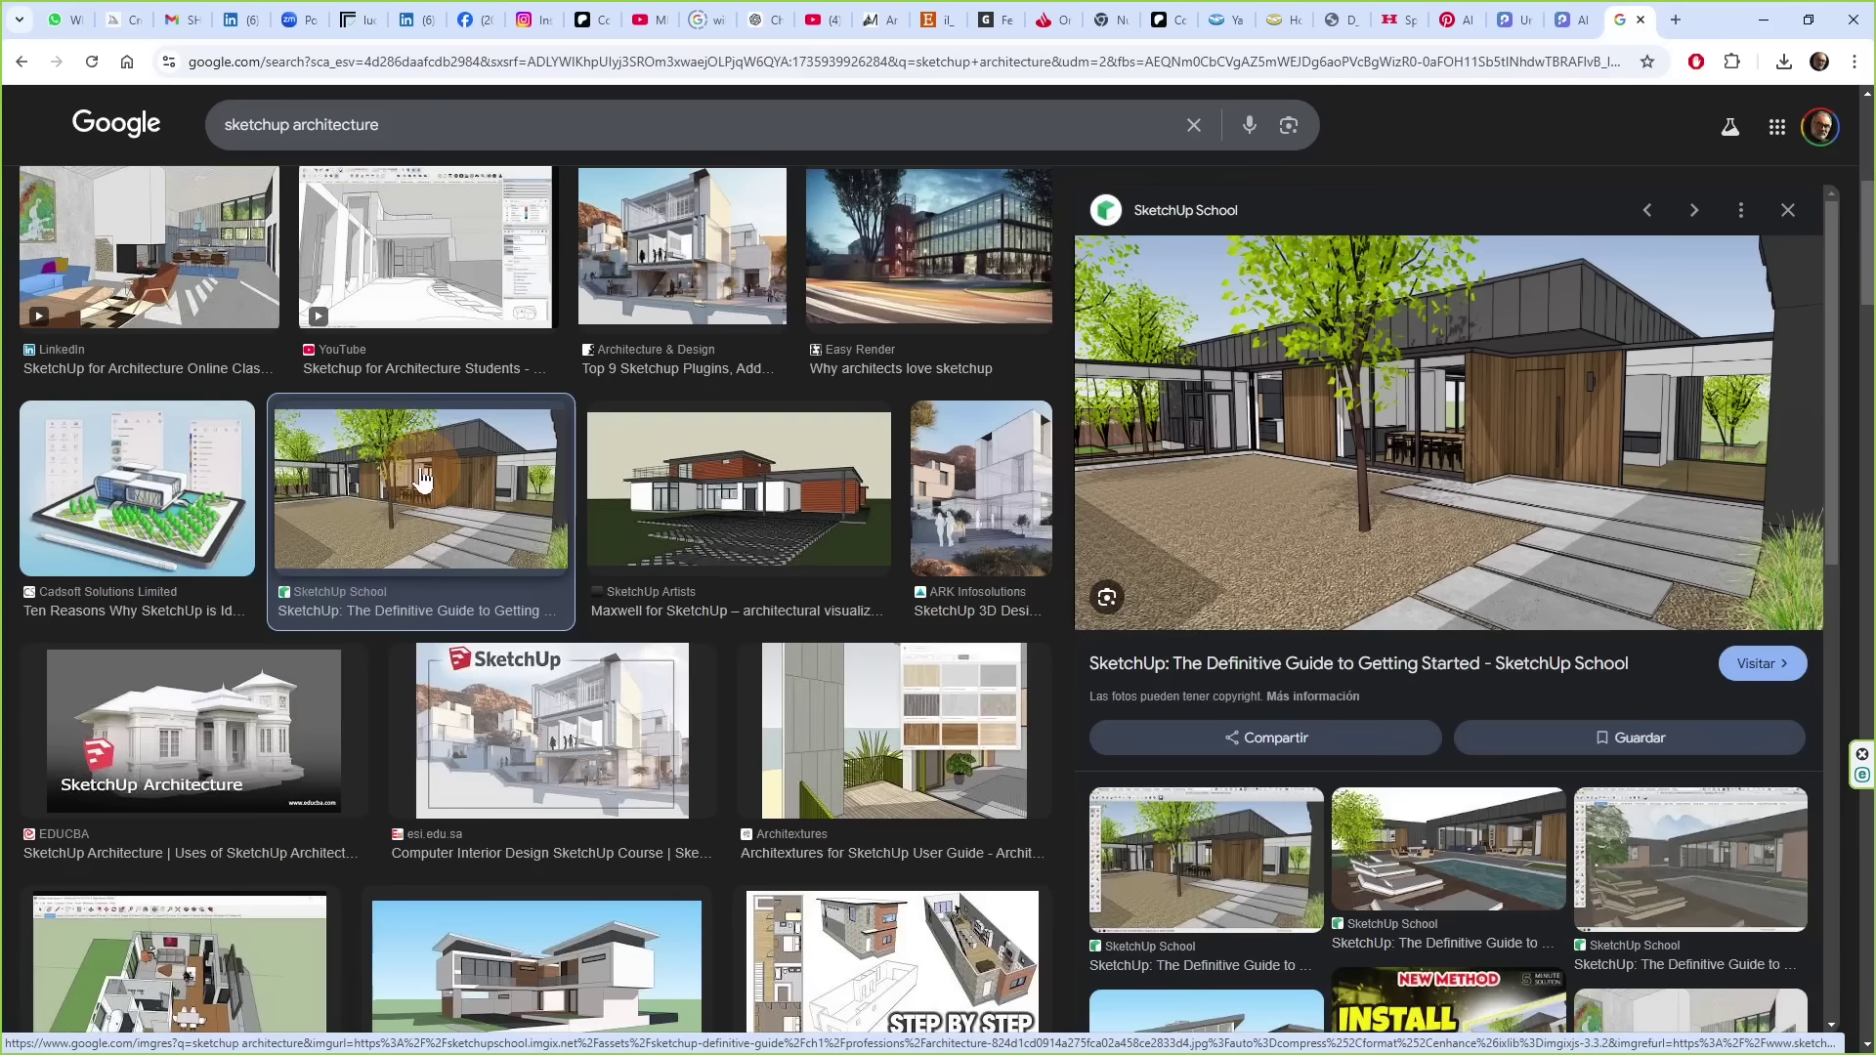
scroll(422, 479, "down", 5)
left_click(244, 489)
scroll(245, 489, "down", 7)
left_click(263, 566)
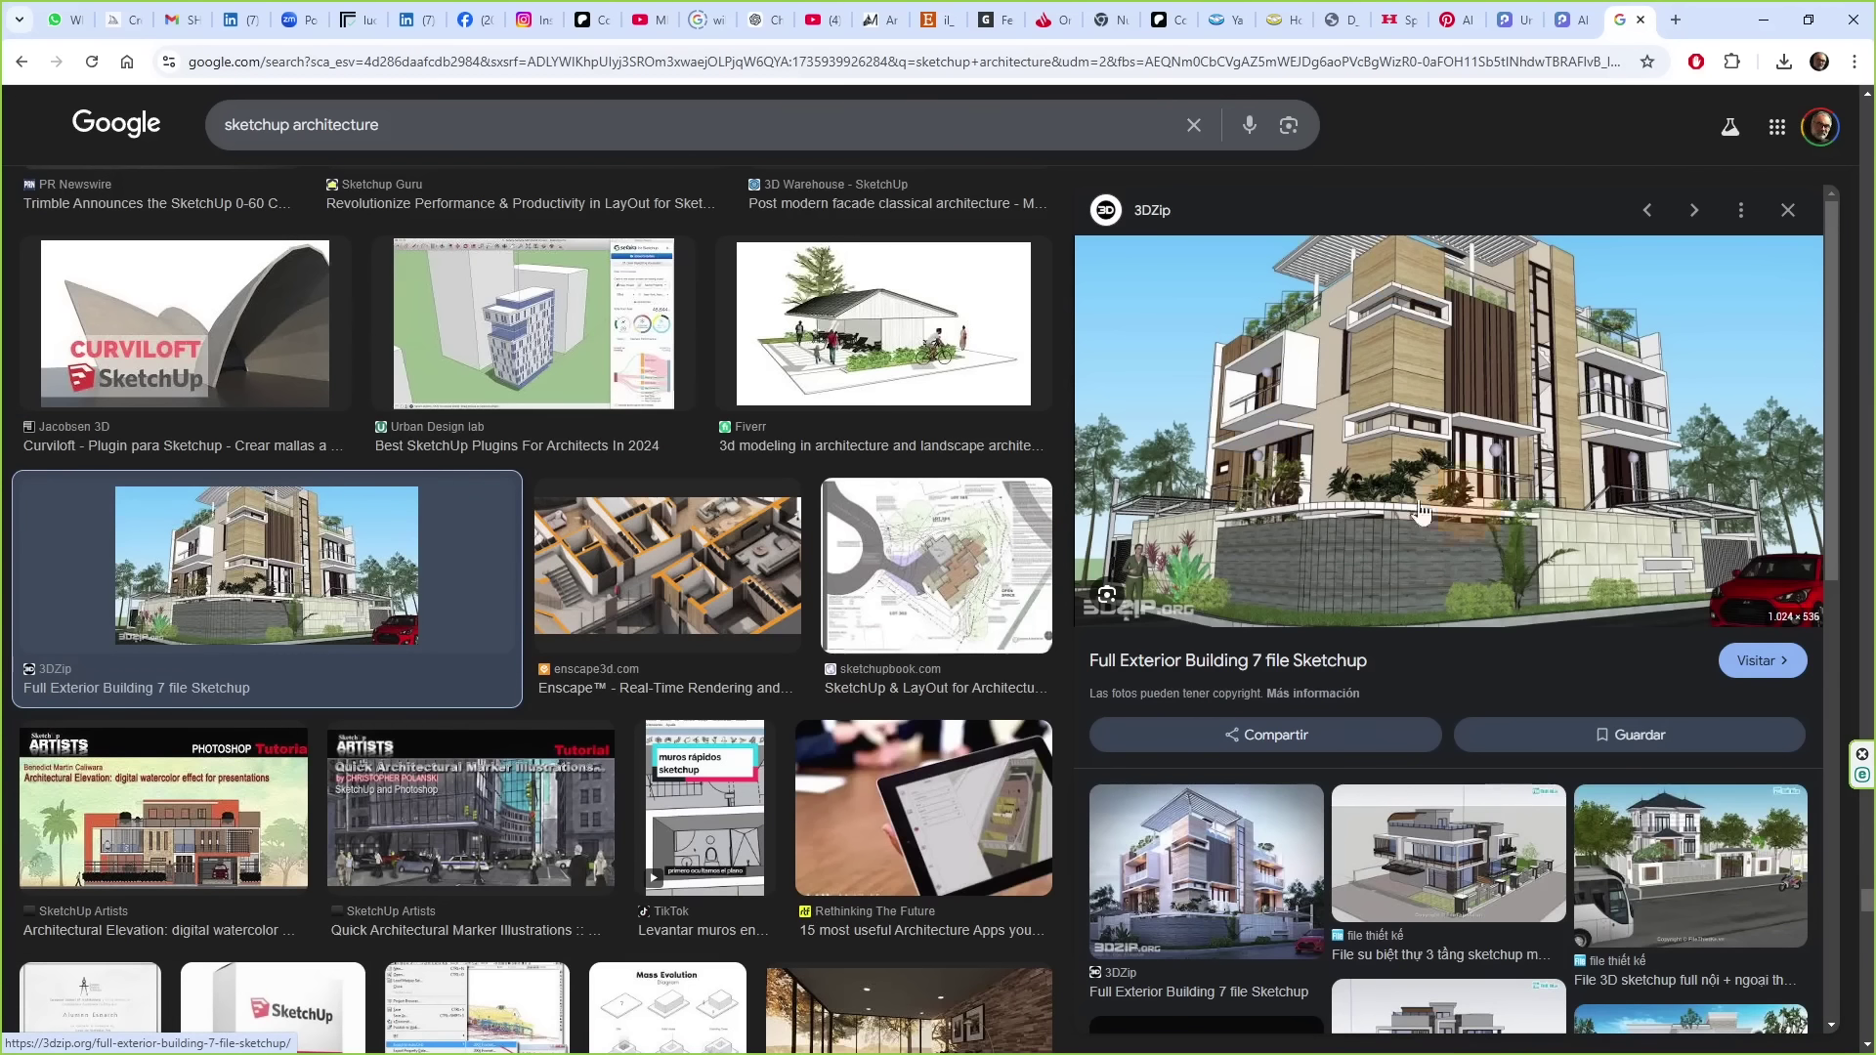
scroll(930, 616, "down", 8)
- Preview the SketchUp School courtyard house with the tree and wooden door, and open the options for that image
left_click(930, 616)
left_click(470, 509)
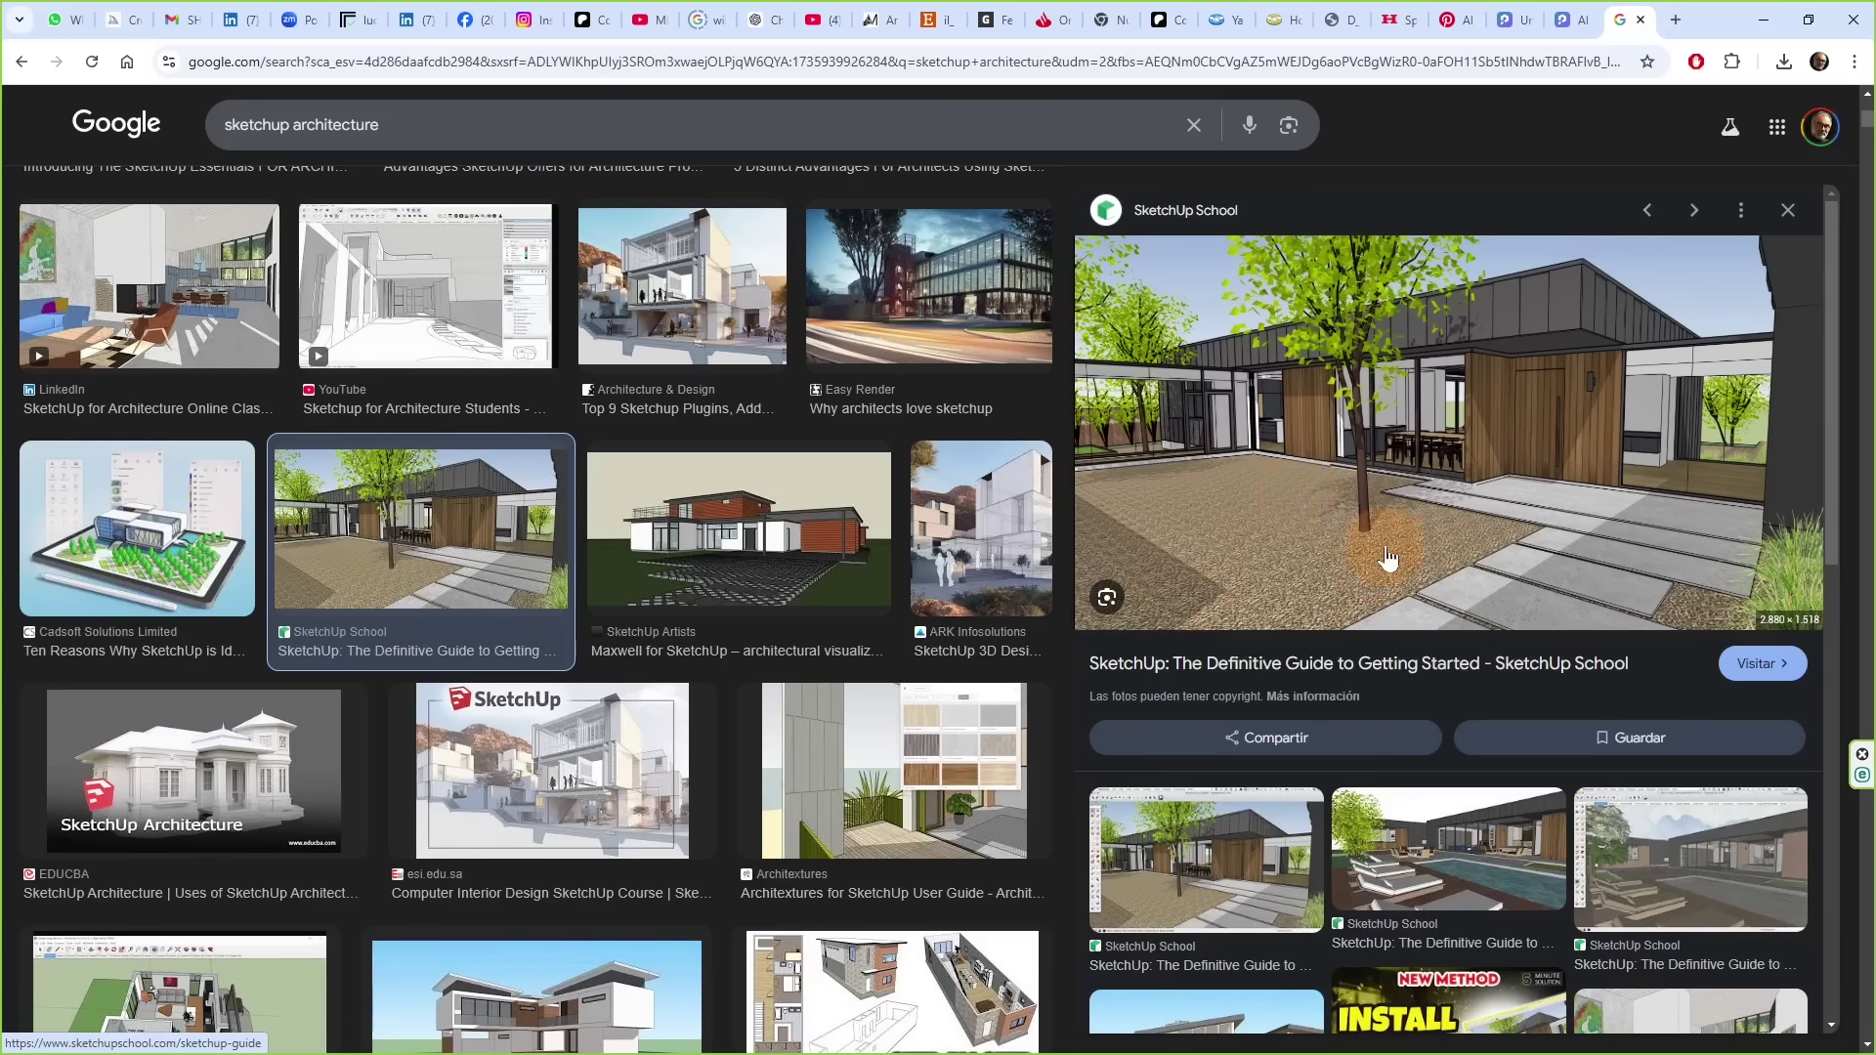
right_click(1324, 437)
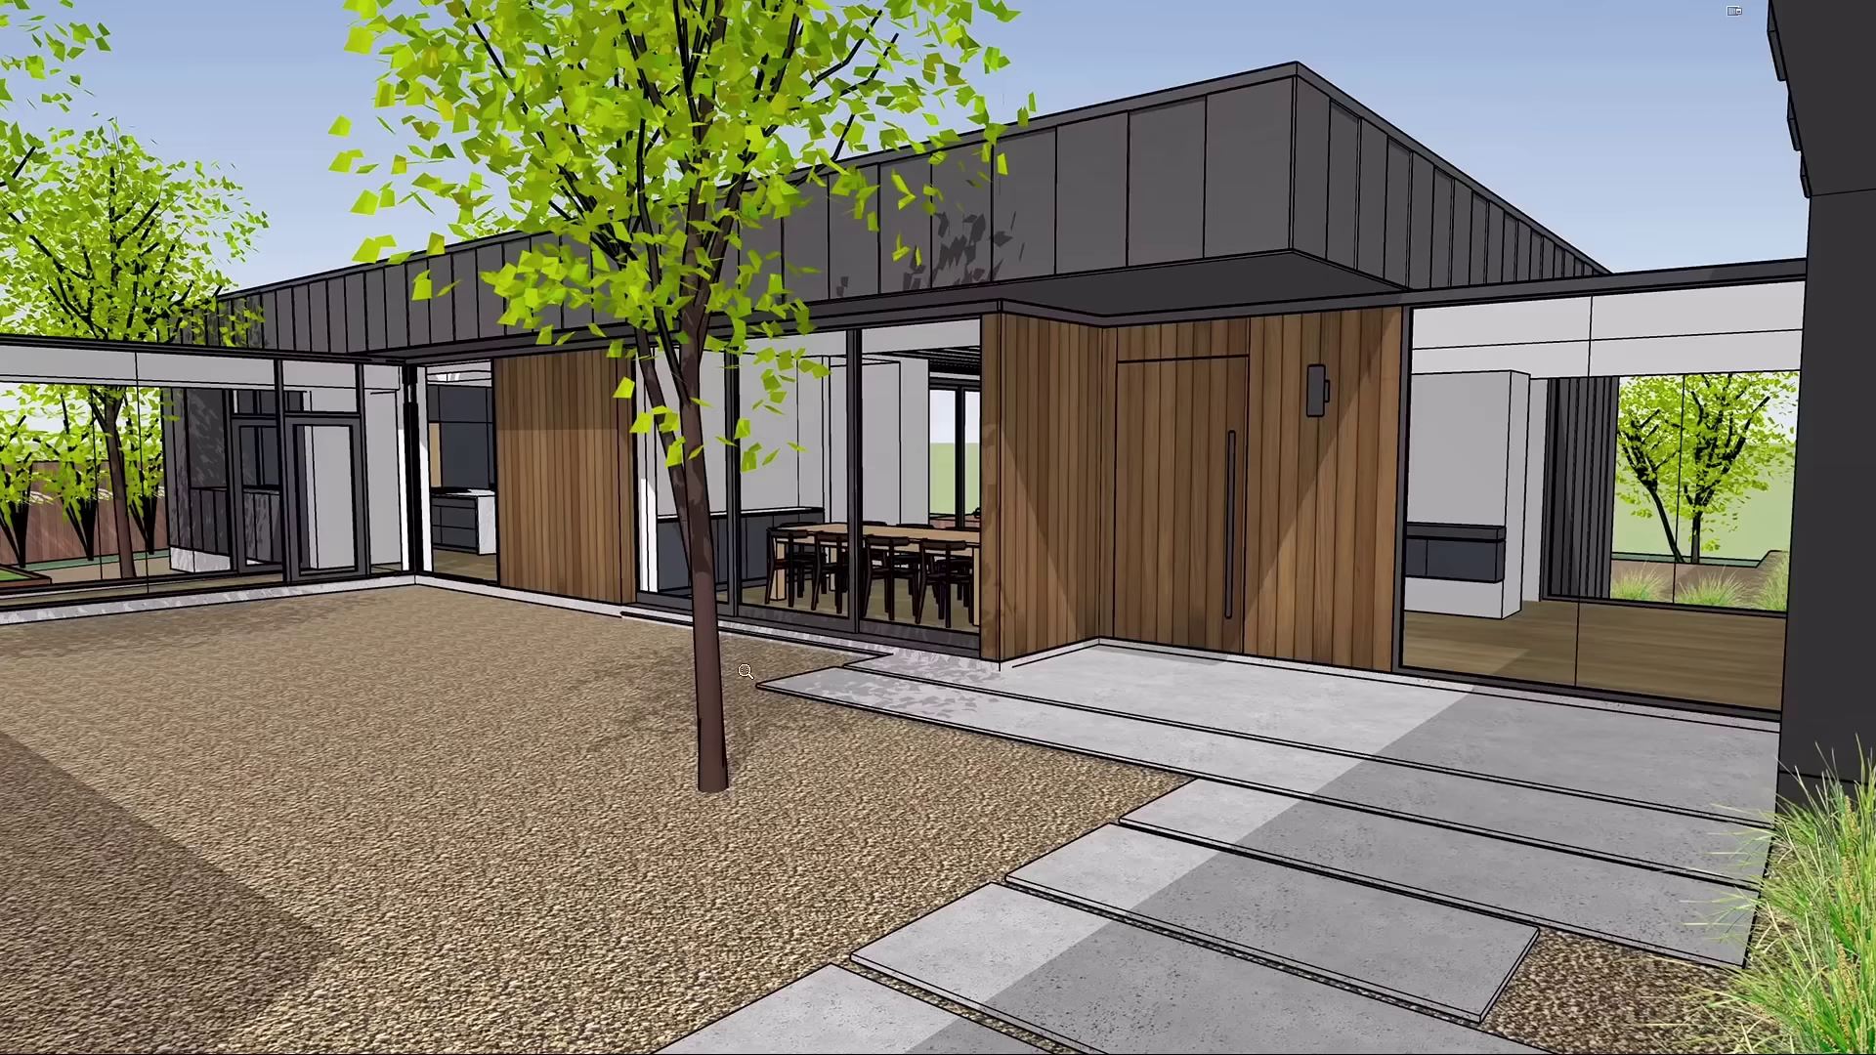
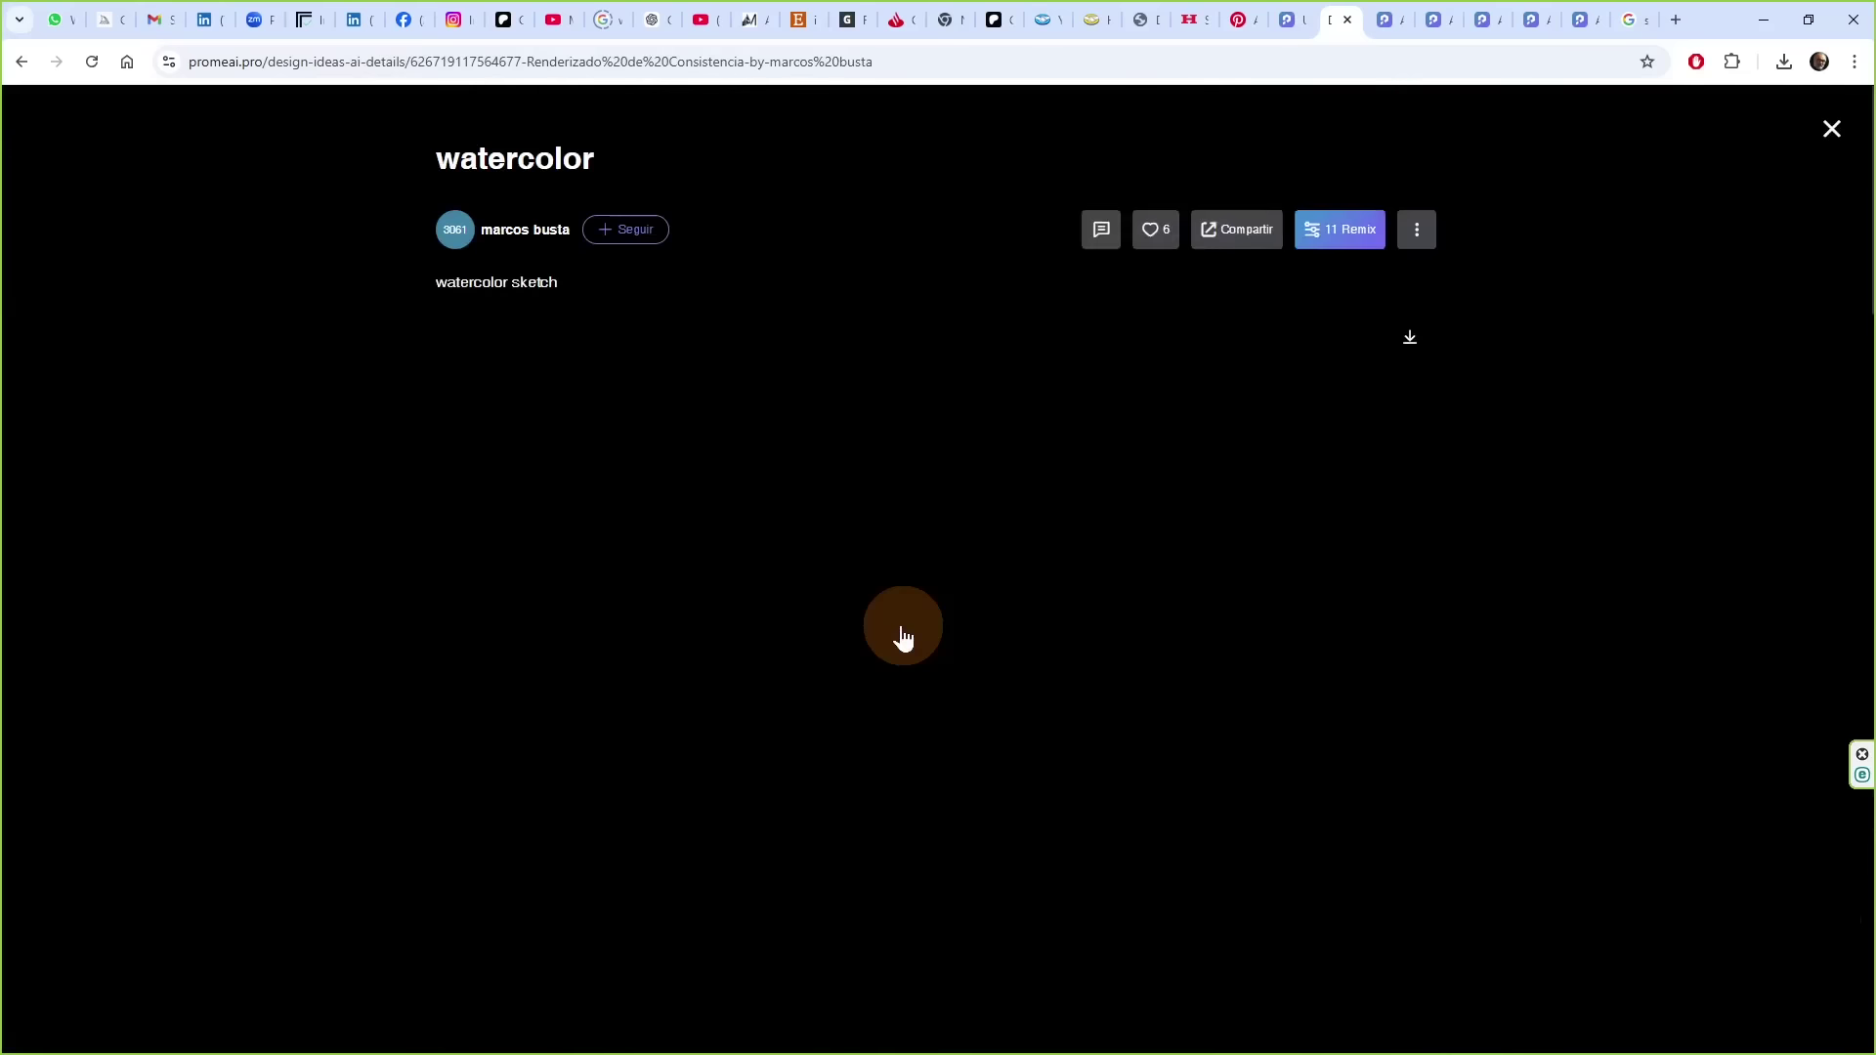
- Remix the watercolor sketch design, removing the urban lose sketch and urban watercolor sketch entries and clearing the remaining entry's prompt
scroll(903, 630, "down", 1)
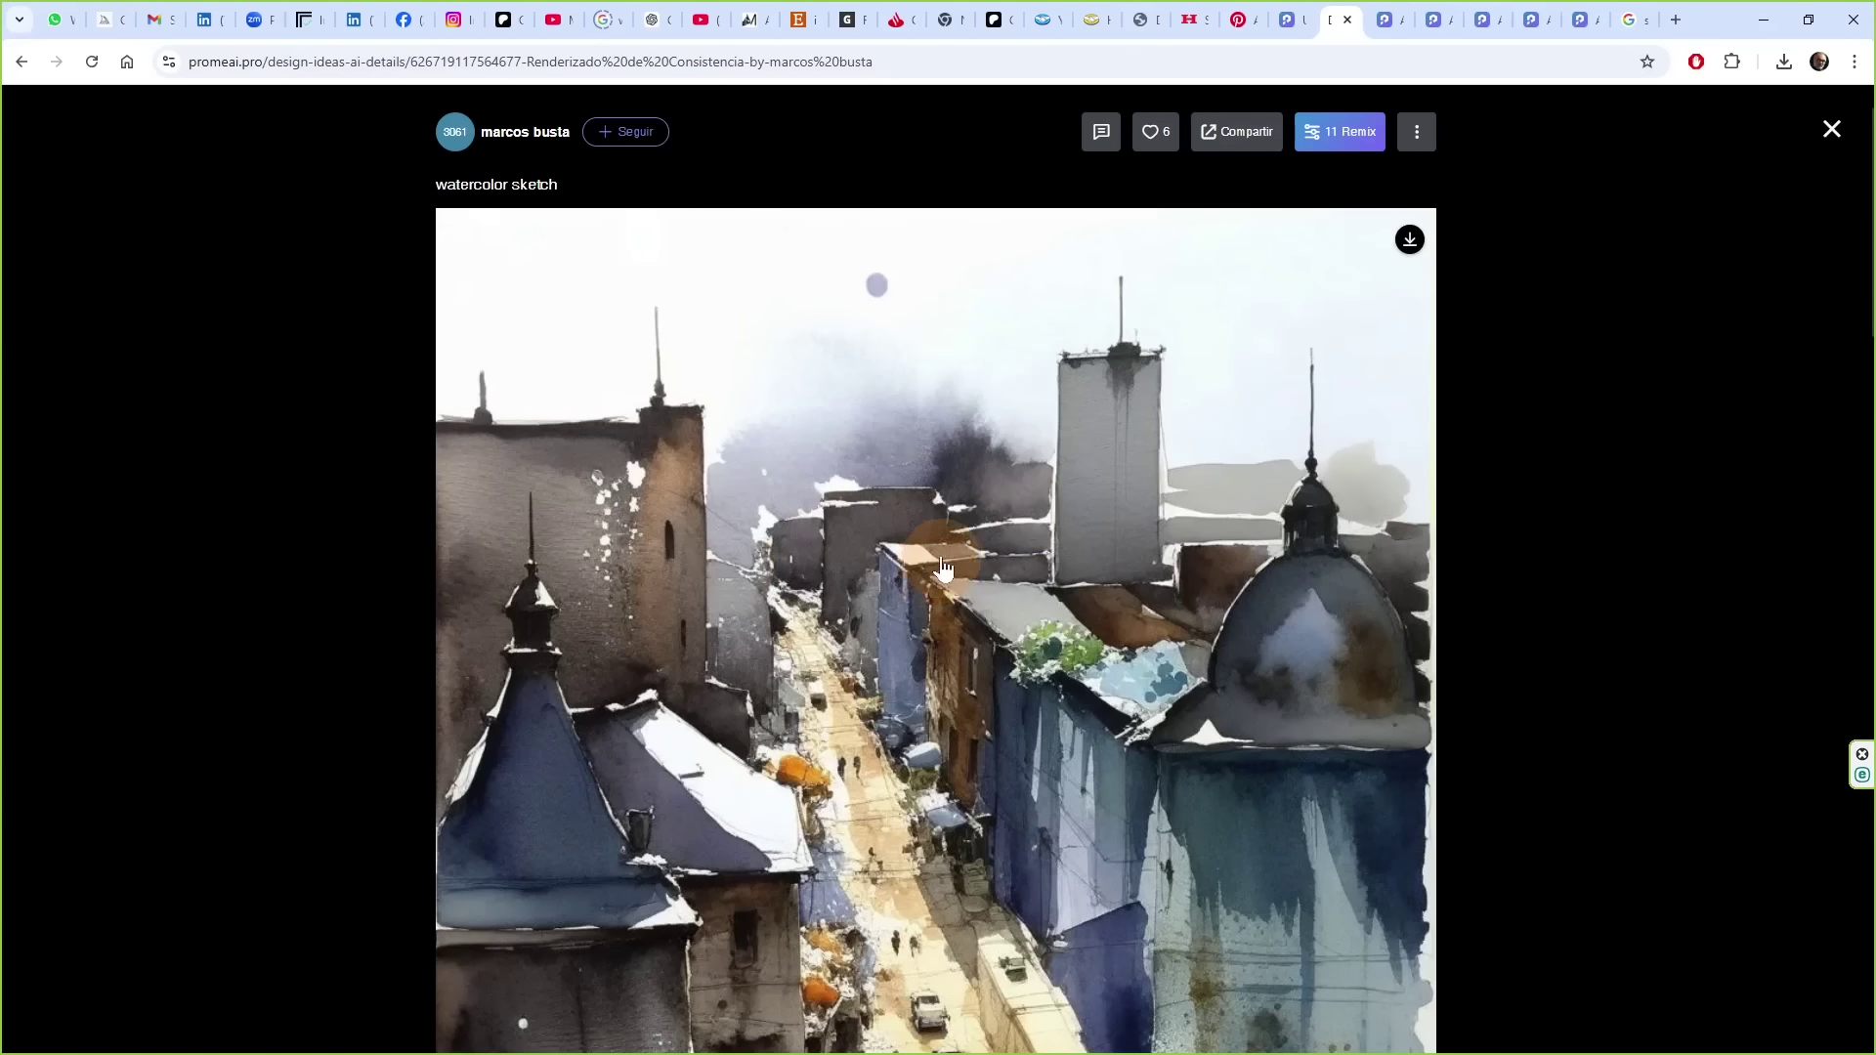
left_click(1340, 144)
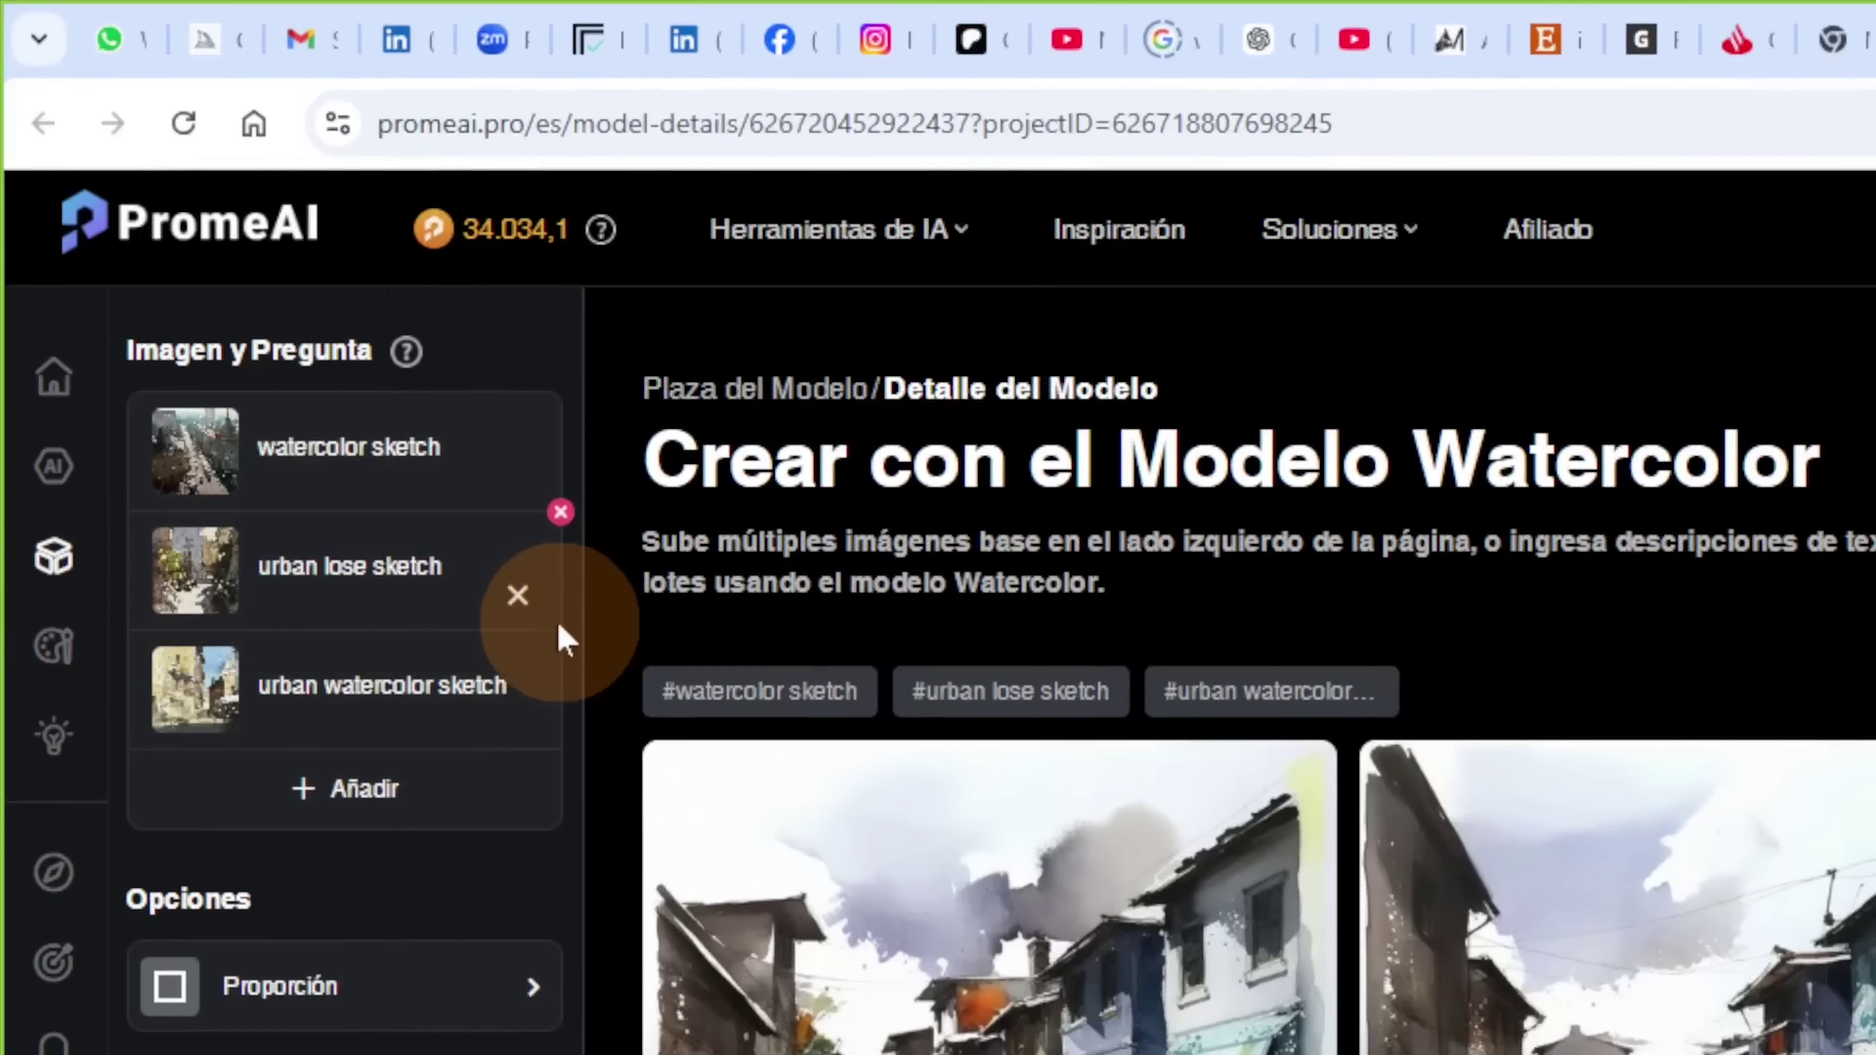
left_click(559, 635)
left_click(559, 514)
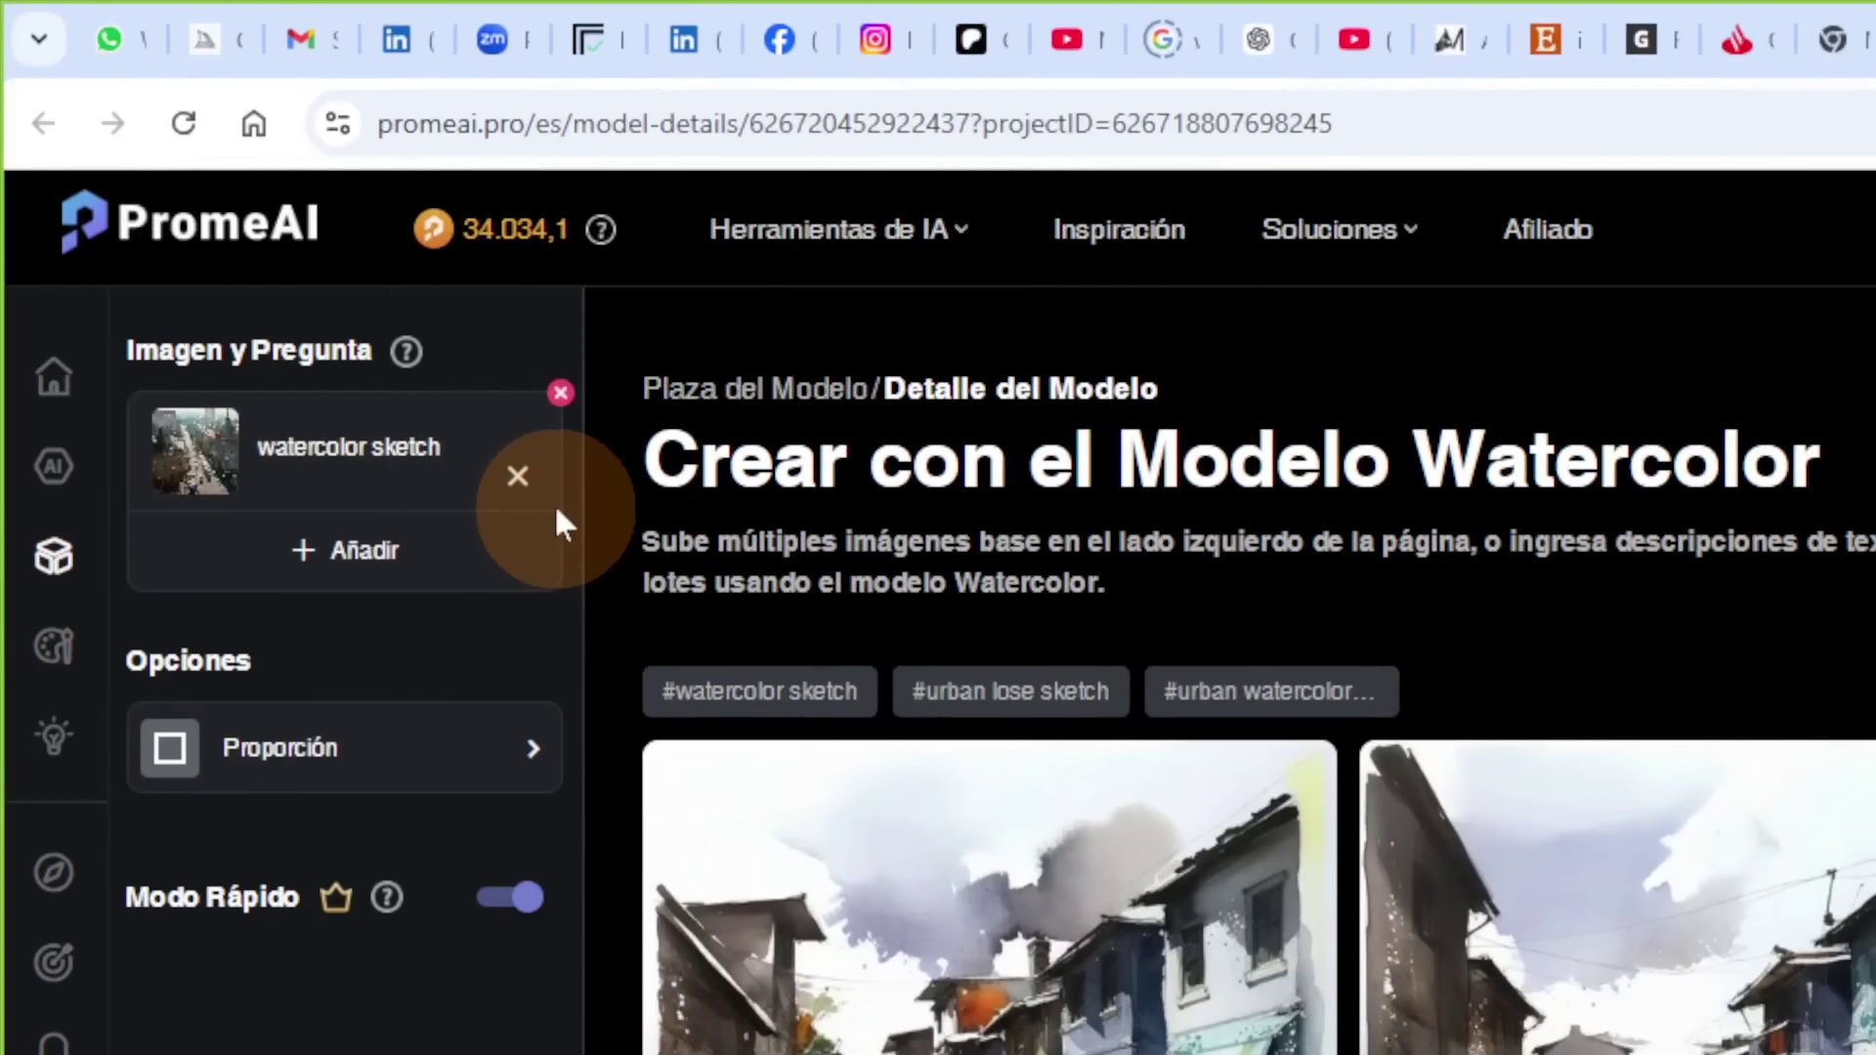
left_click(518, 475)
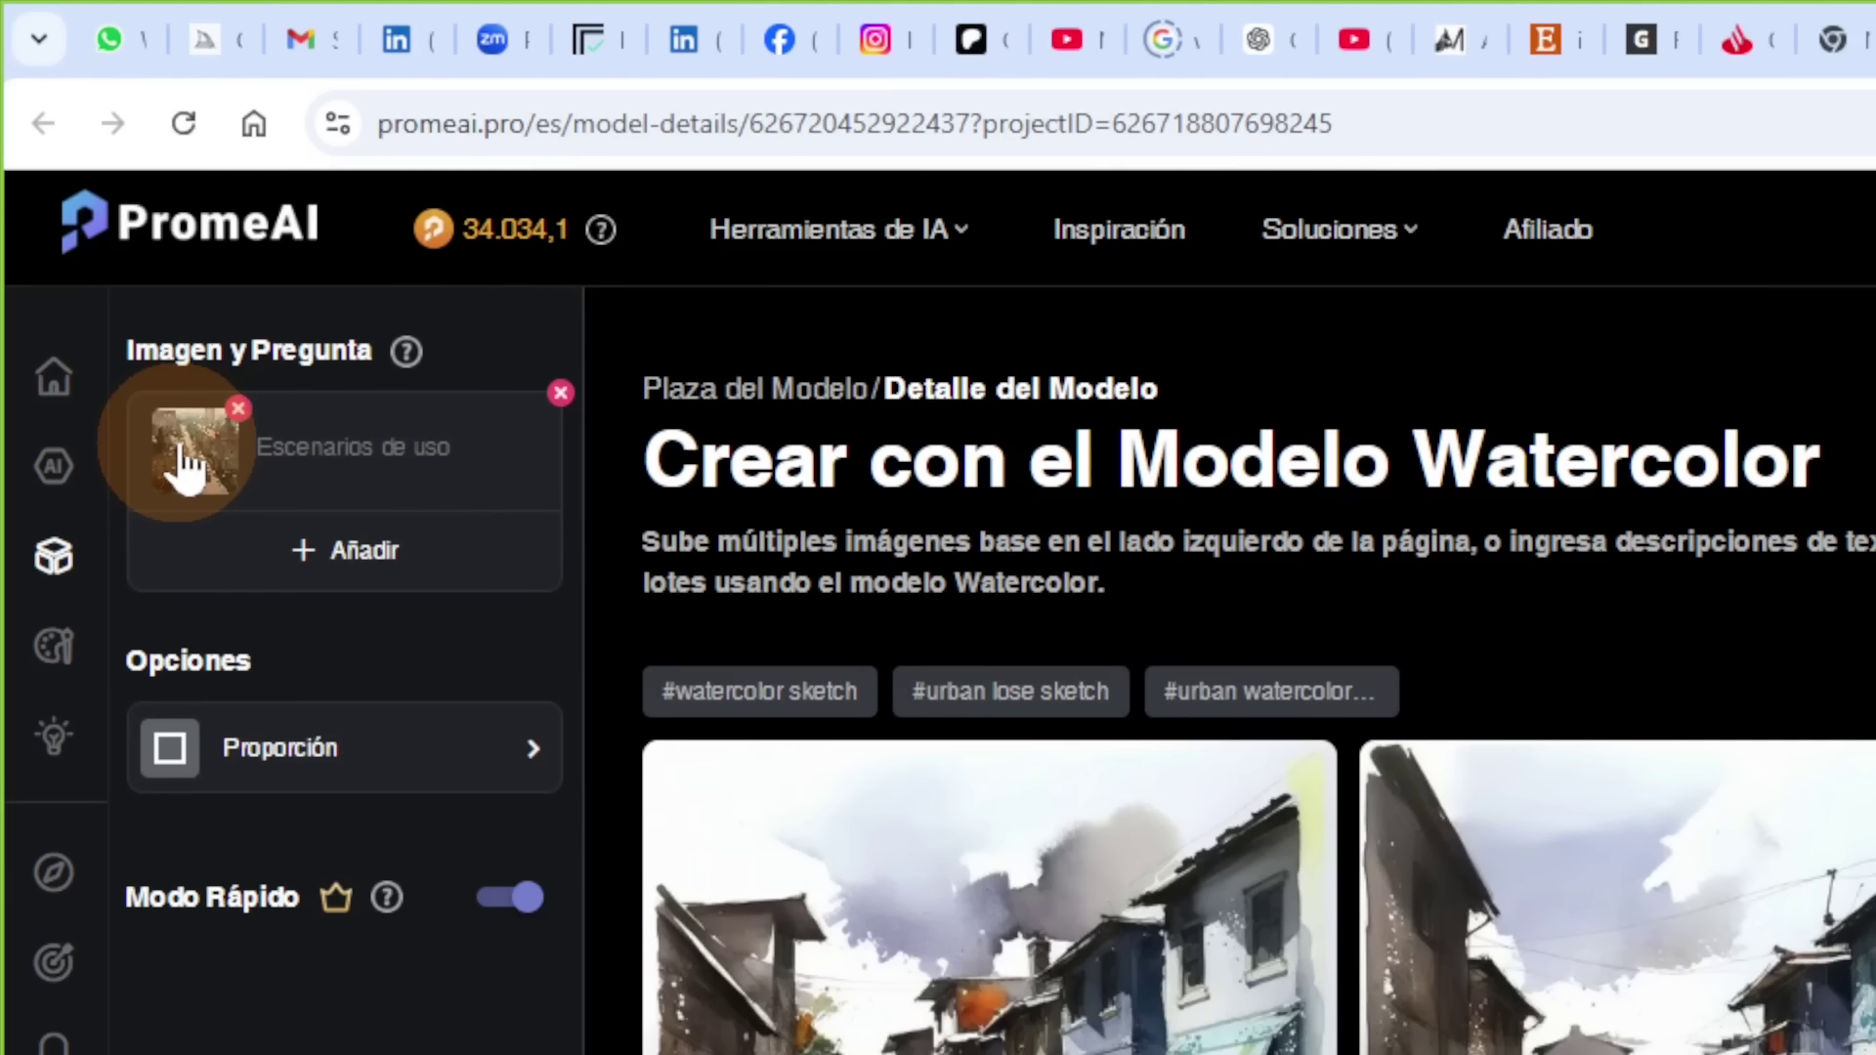
- Replace the remaining entry's base image with the uploaded file architecture-824d1cd0914a275fca02a458ce2833d4 copia.jpg
left_click(238, 410)
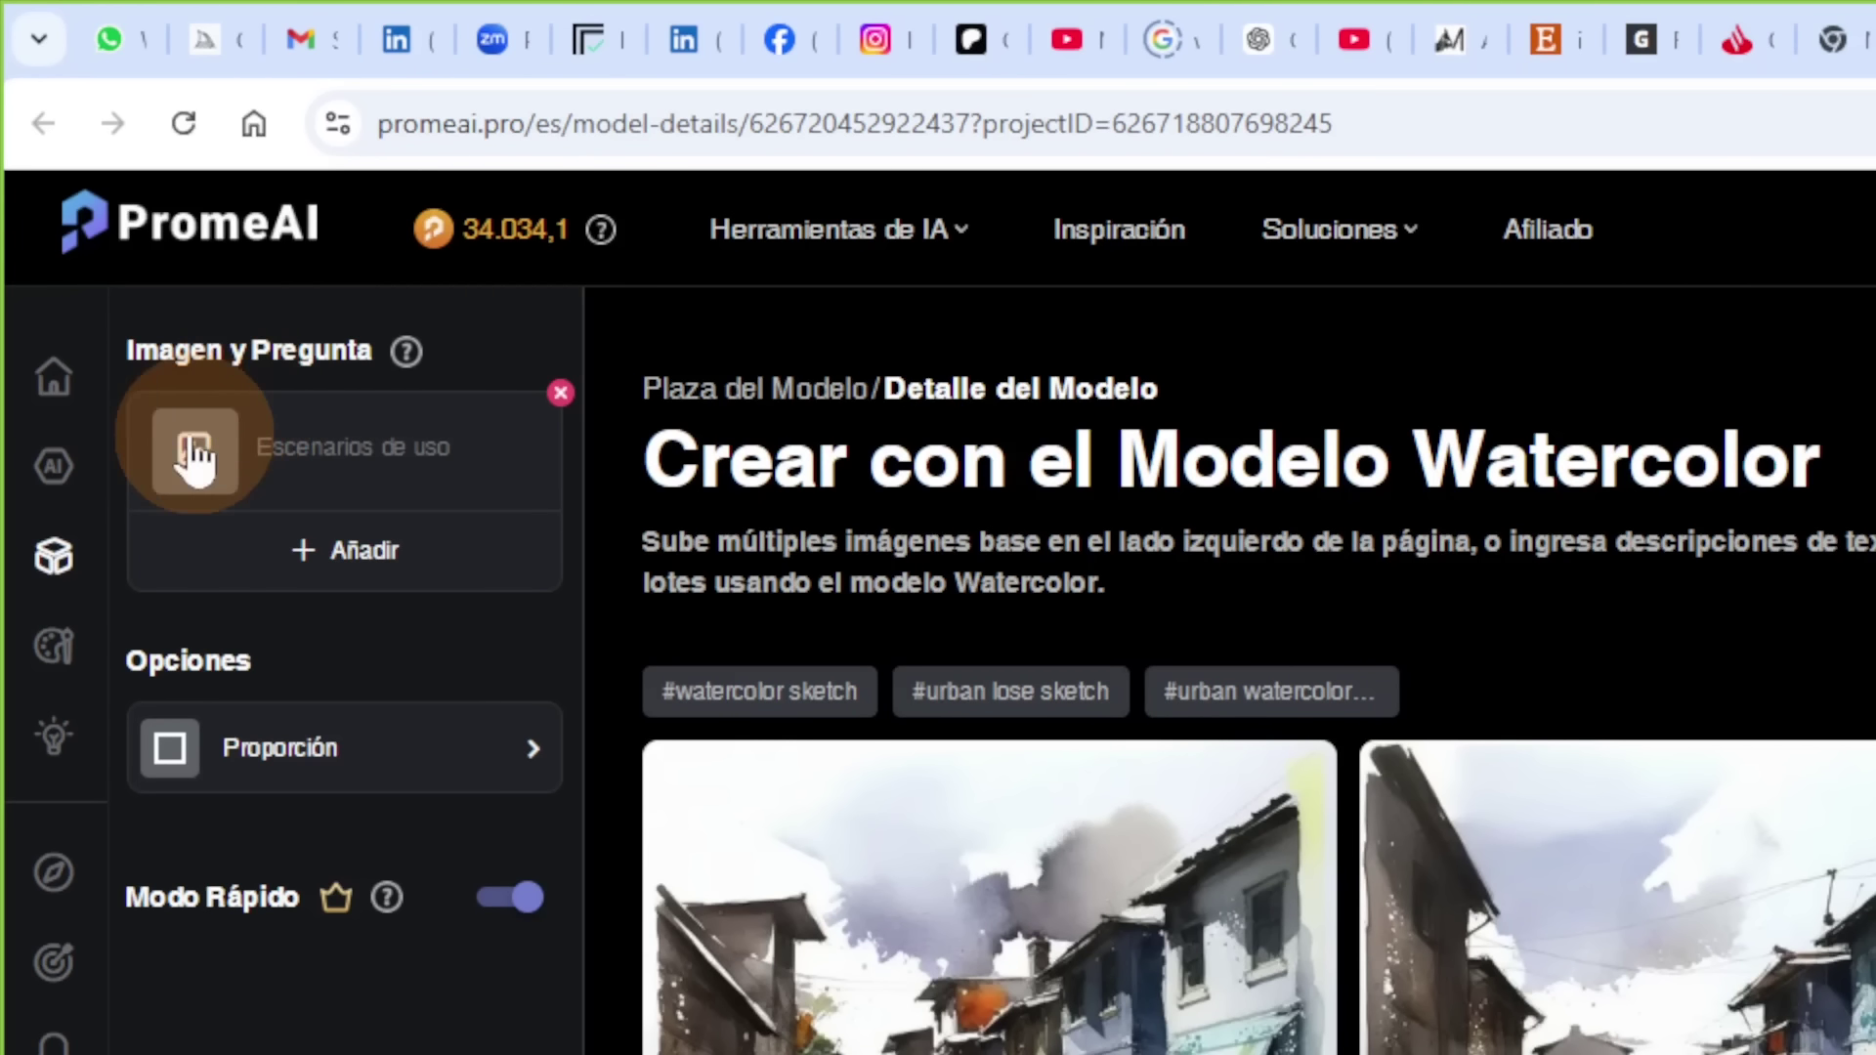
left_click(195, 451)
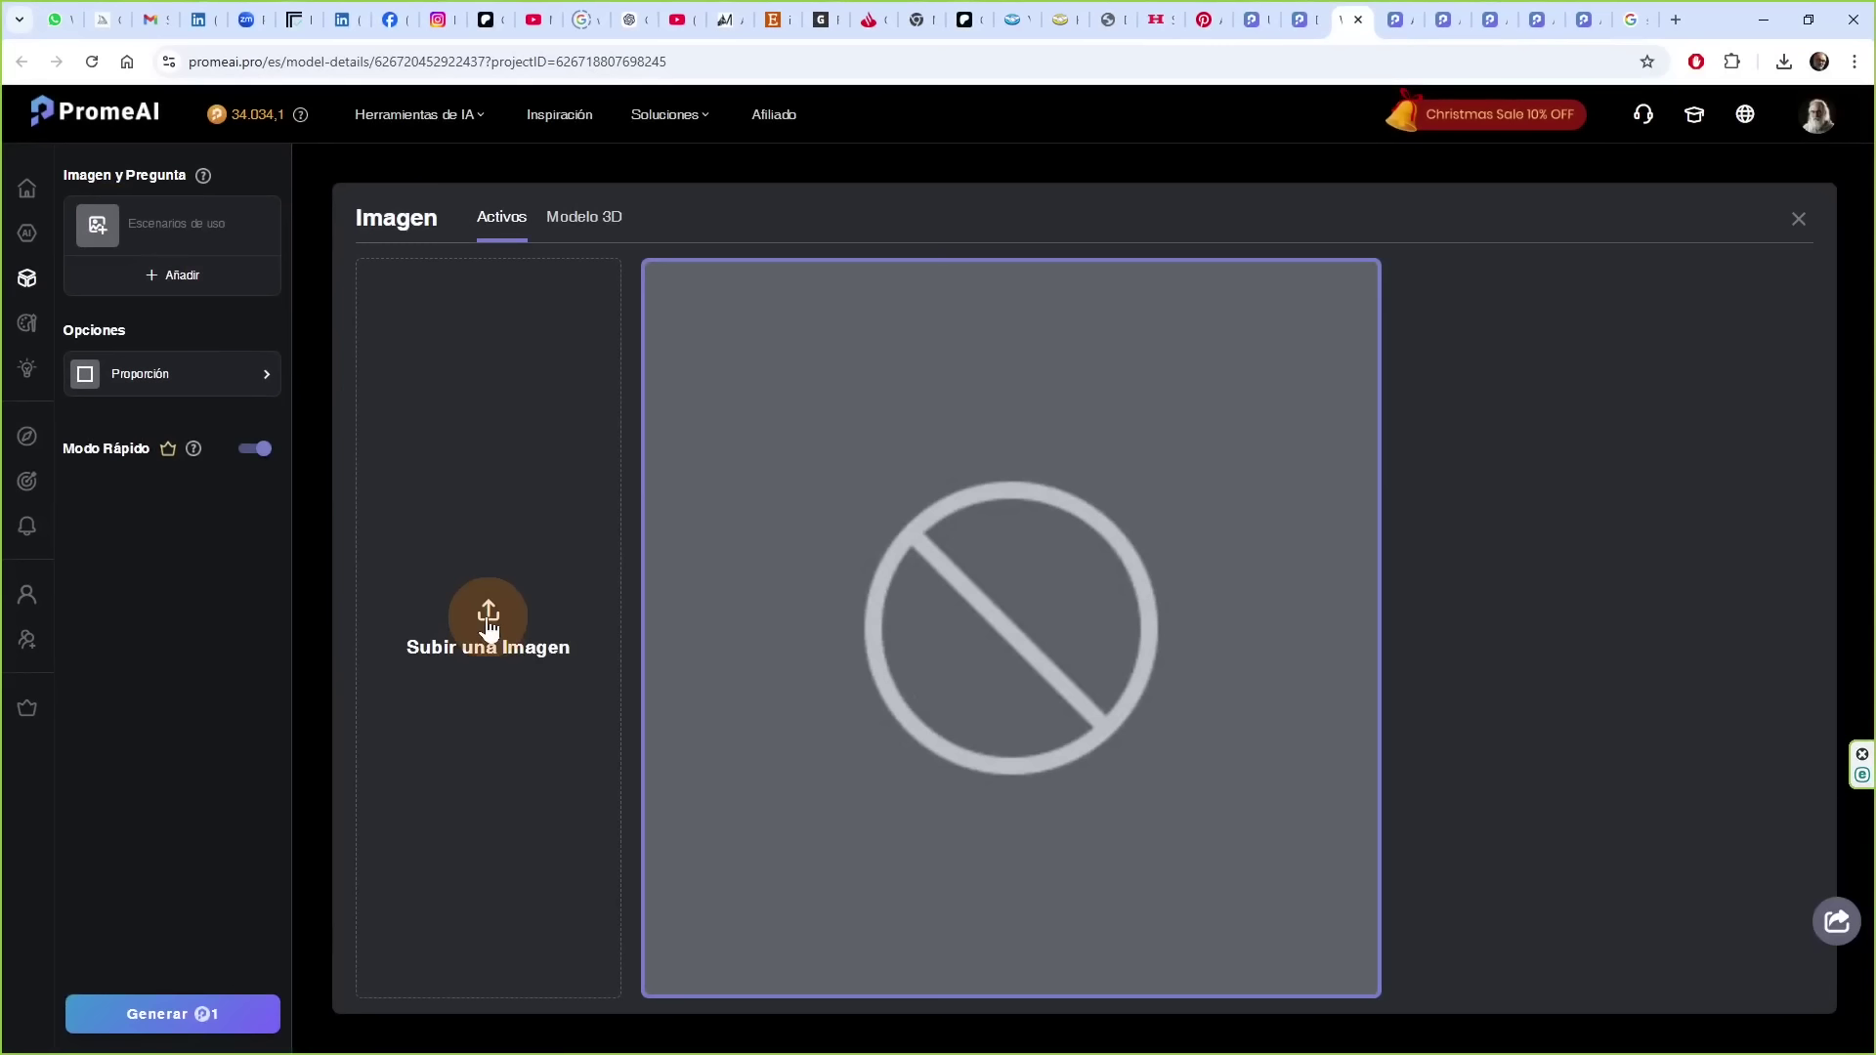
left_click(488, 620)
left_click(963, 415)
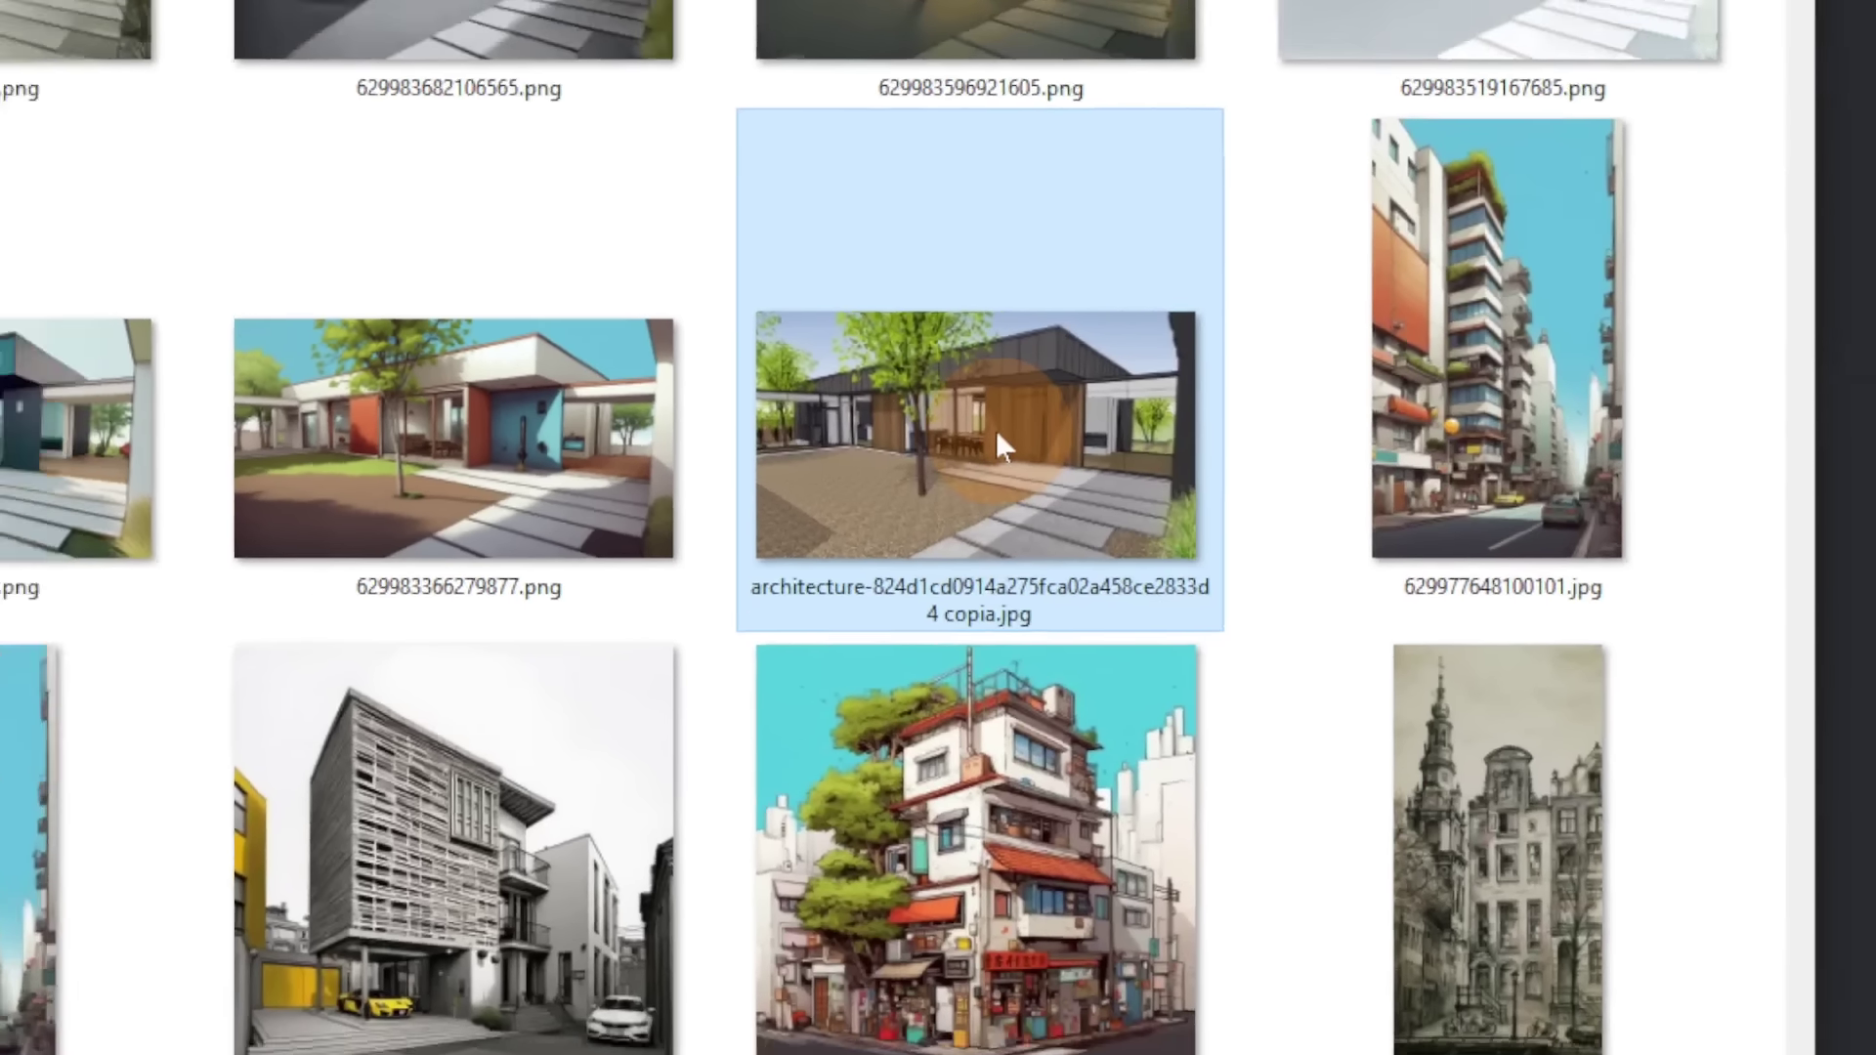
left_click(1445, 999)
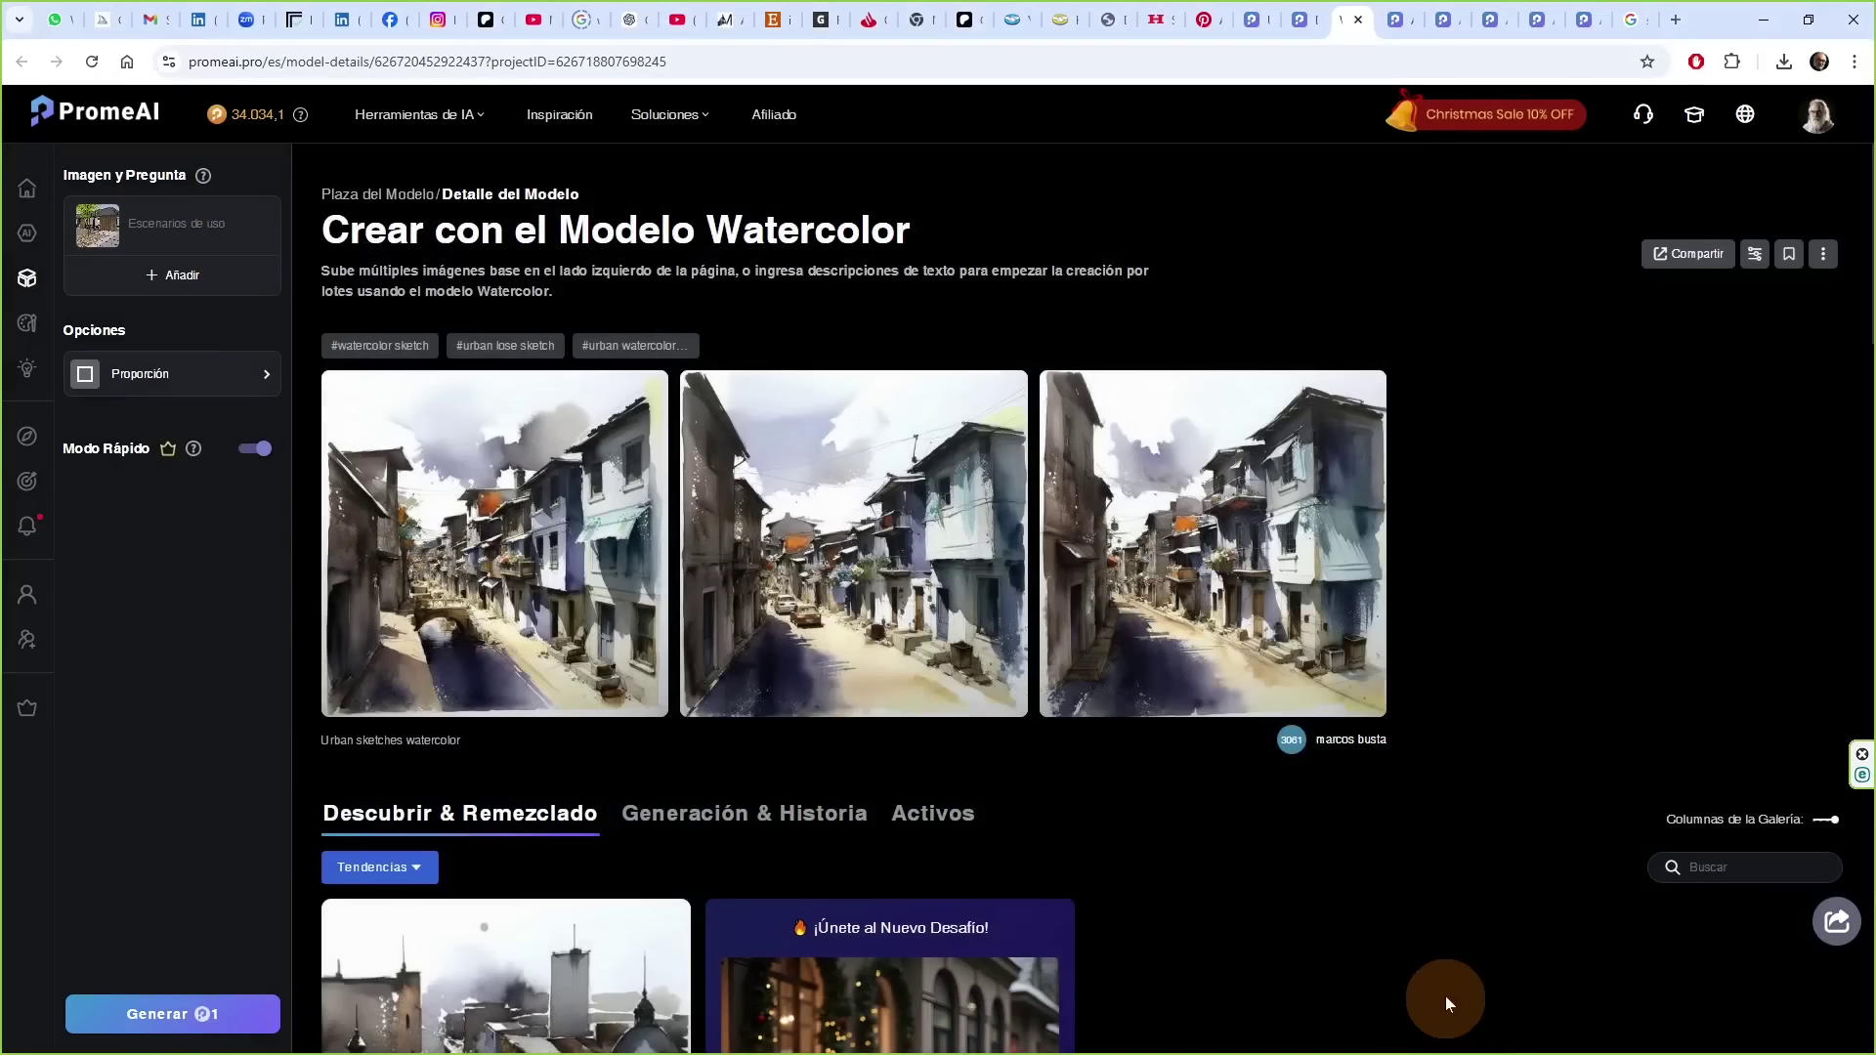
- Set the output proportion of the Watercolor generation to 16:9
left_click(153, 381)
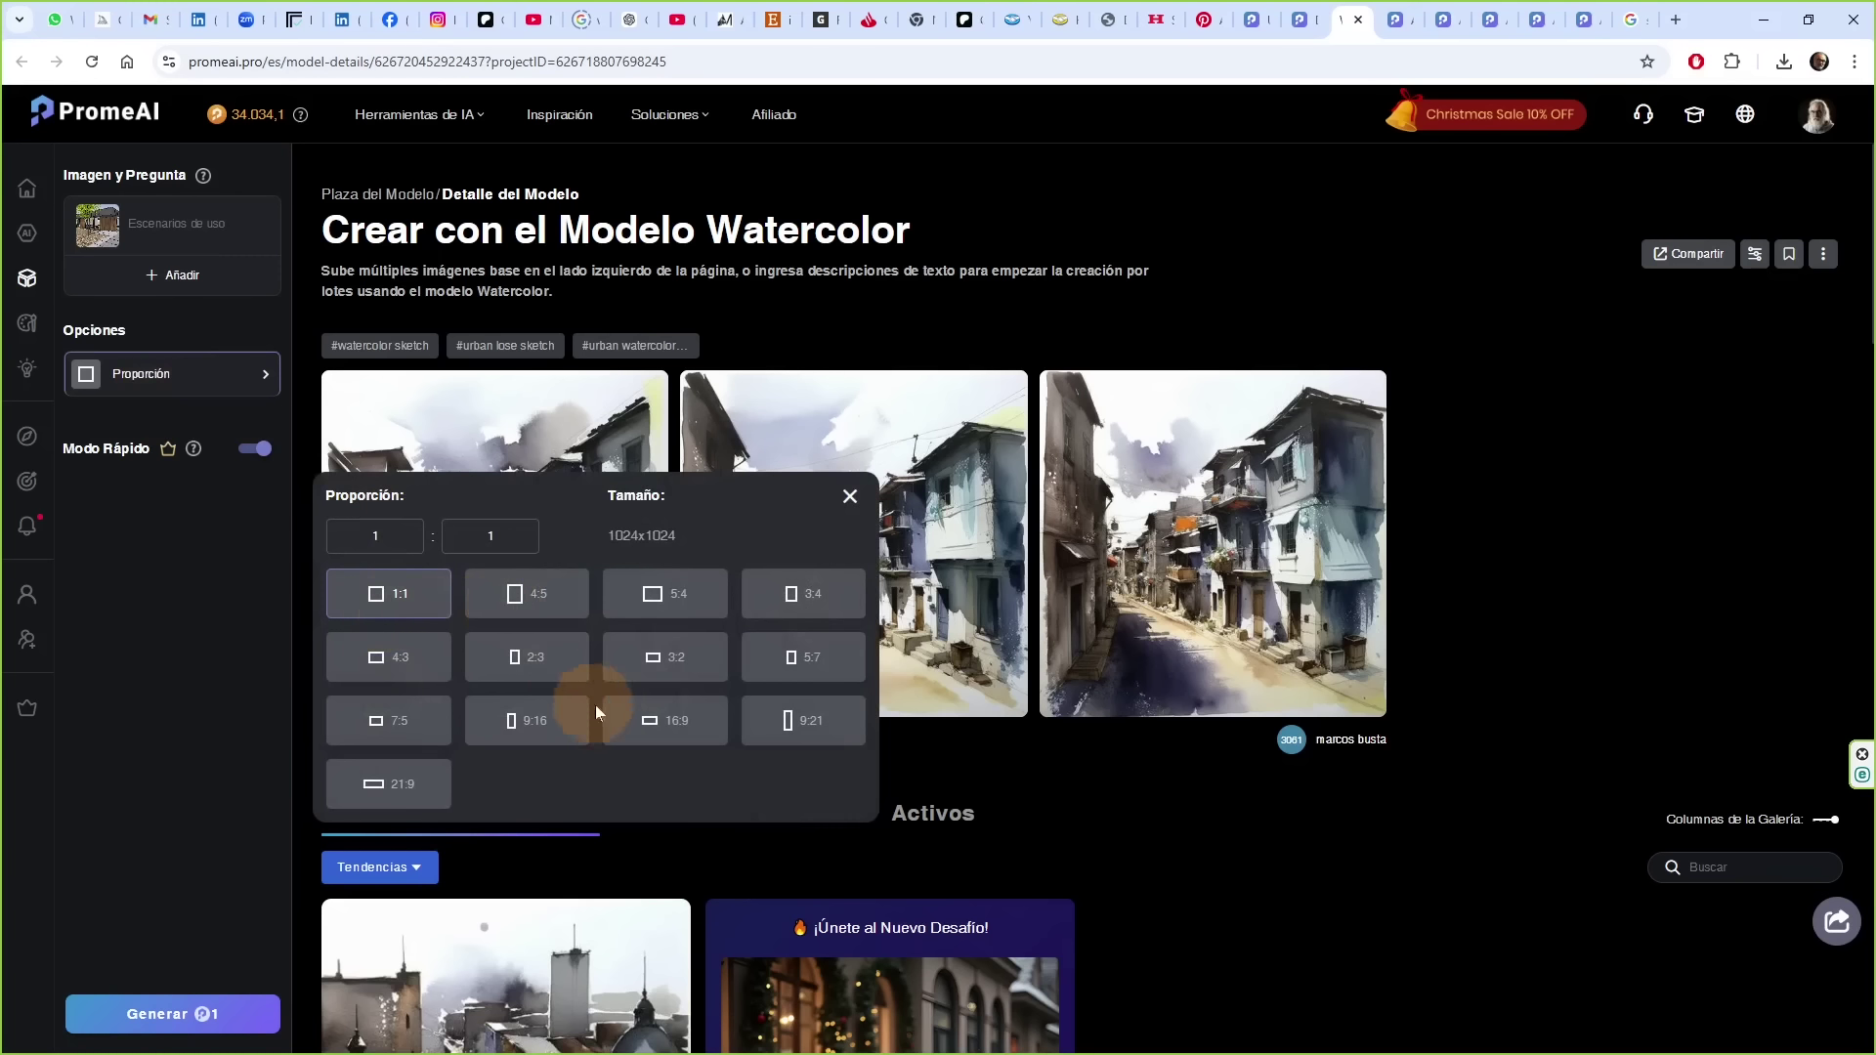
left_click(661, 723)
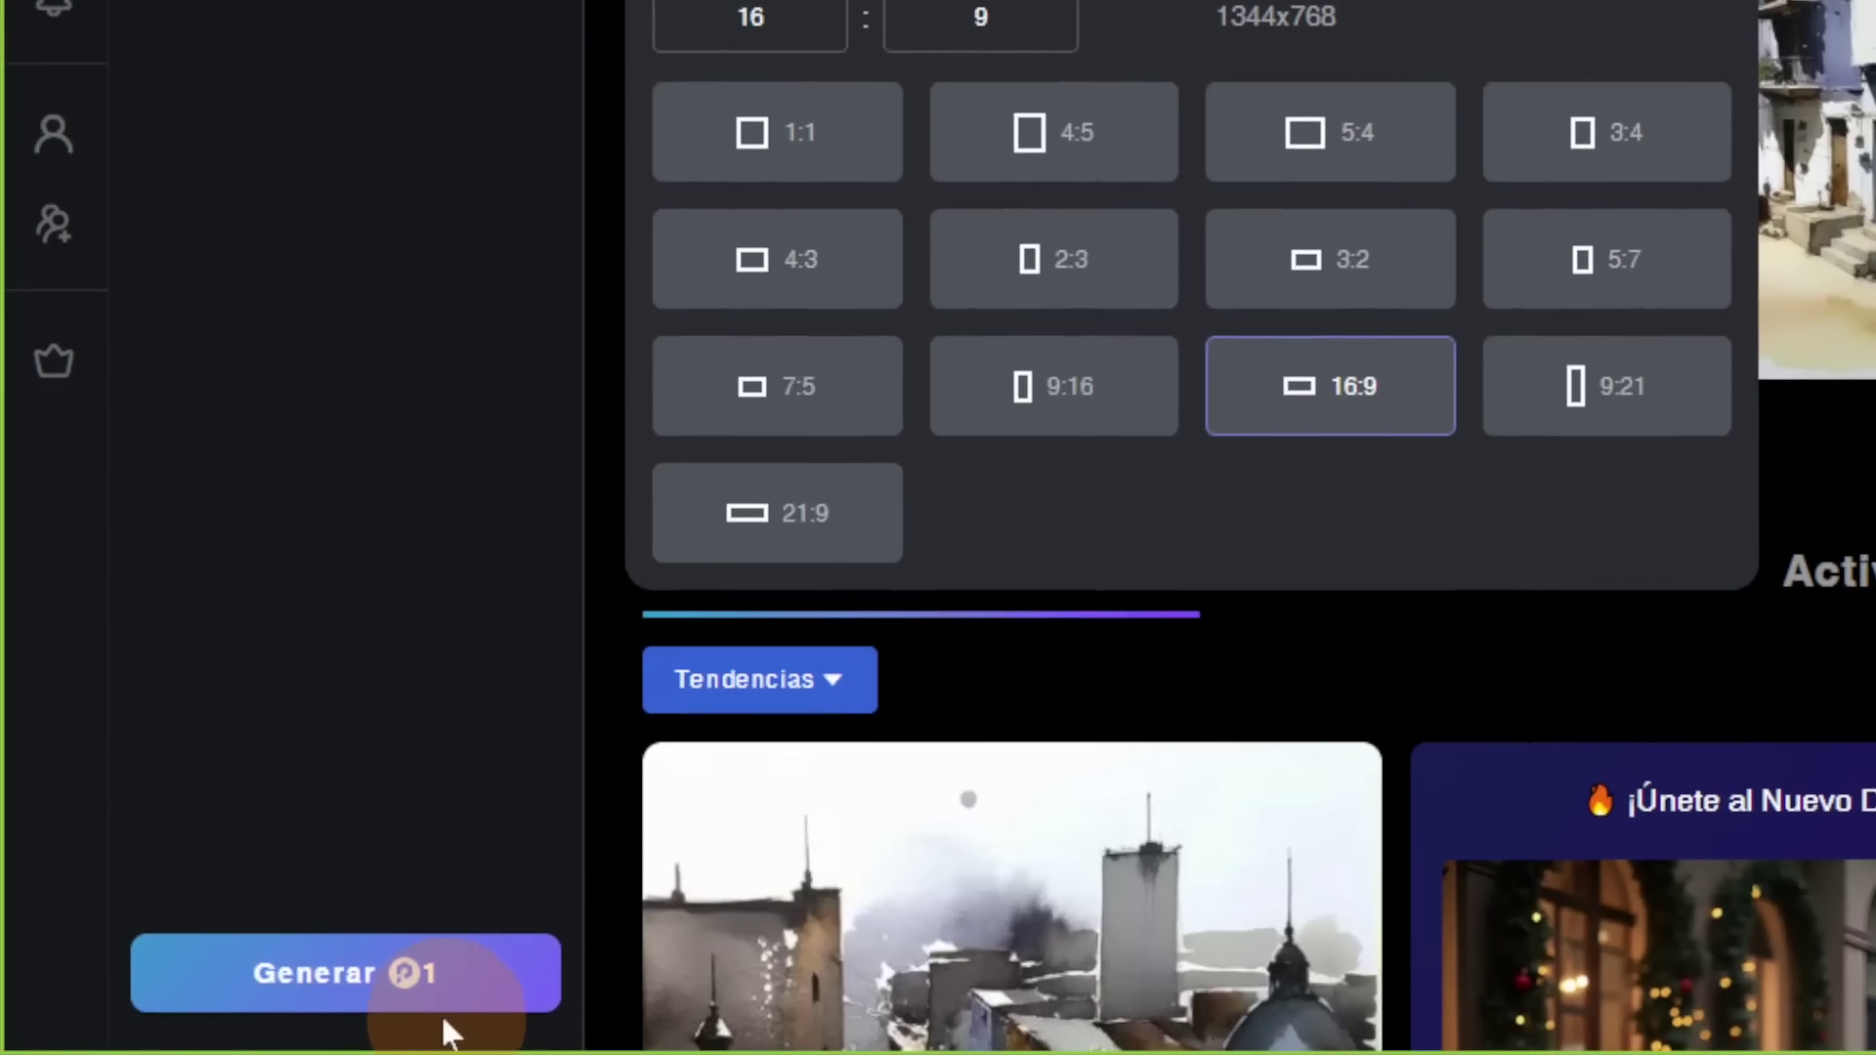
left_click(281, 1004)
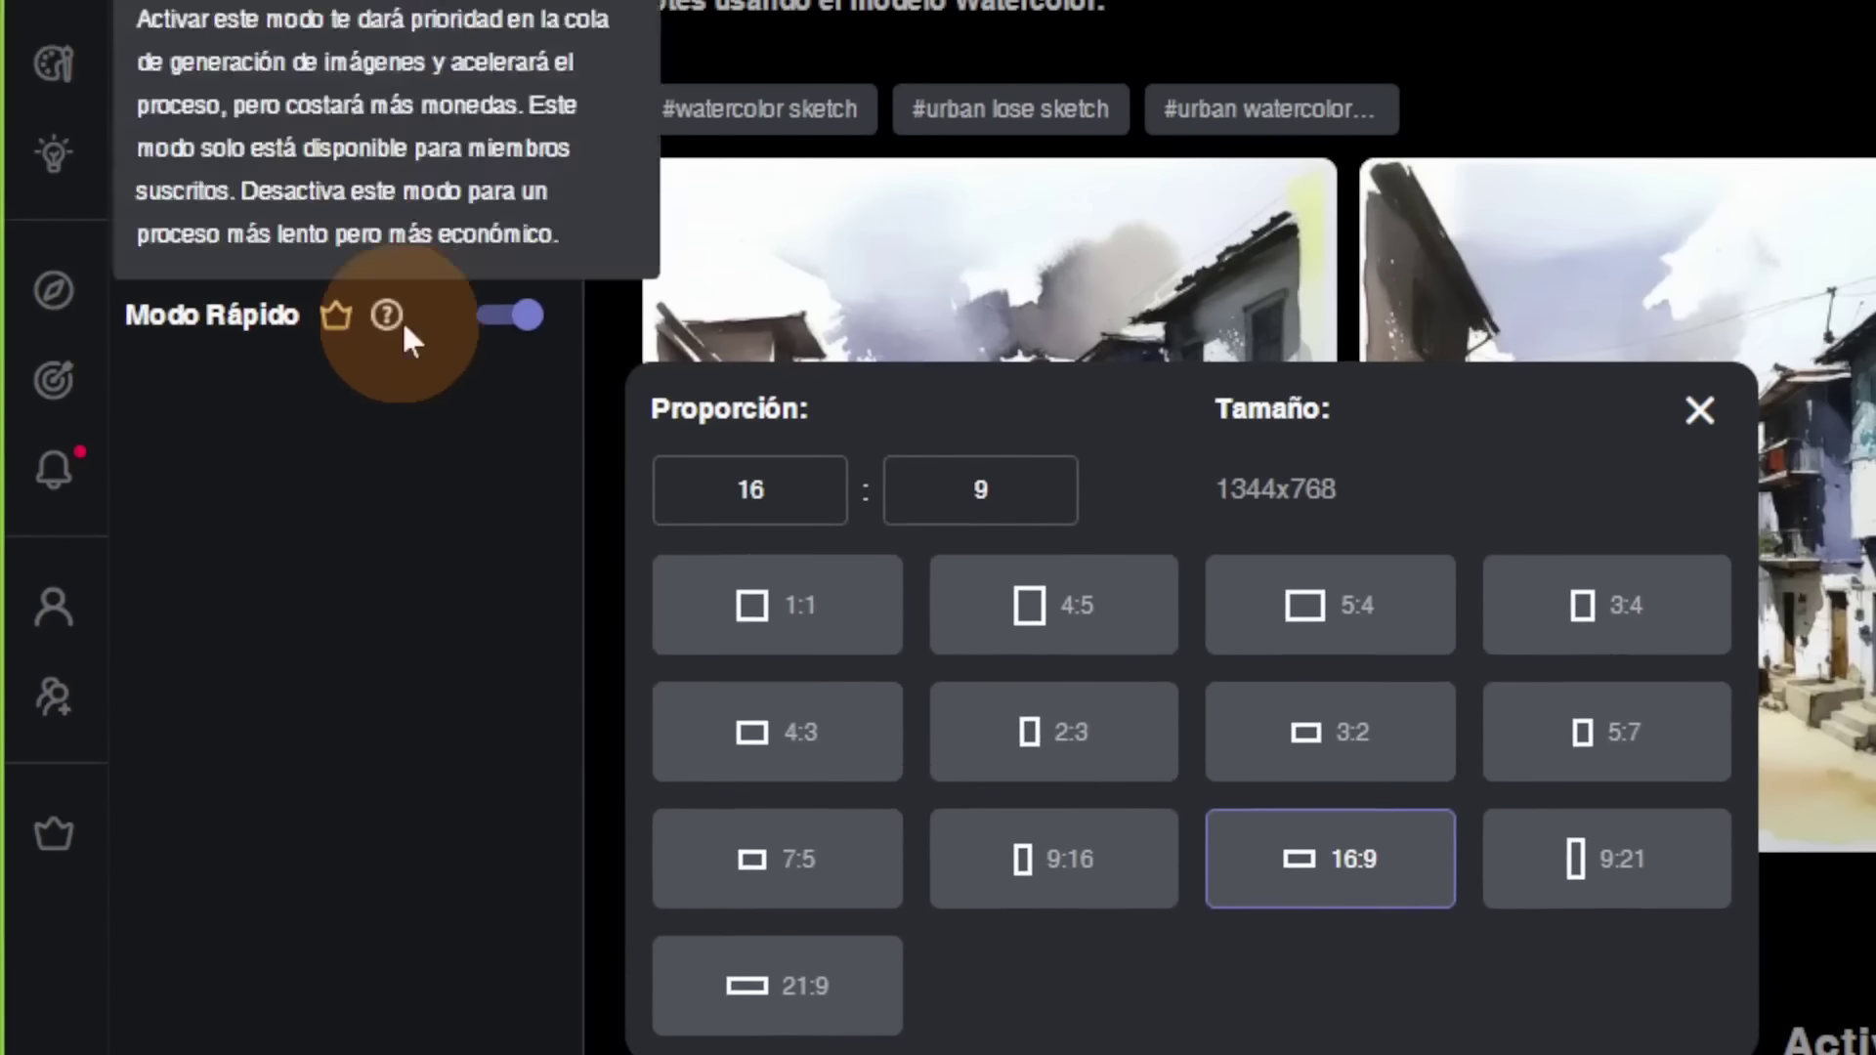
- Turn off fast mode (Modo Rápido) and generate the courtyard house with the Watercolor model
left_click(483, 318)
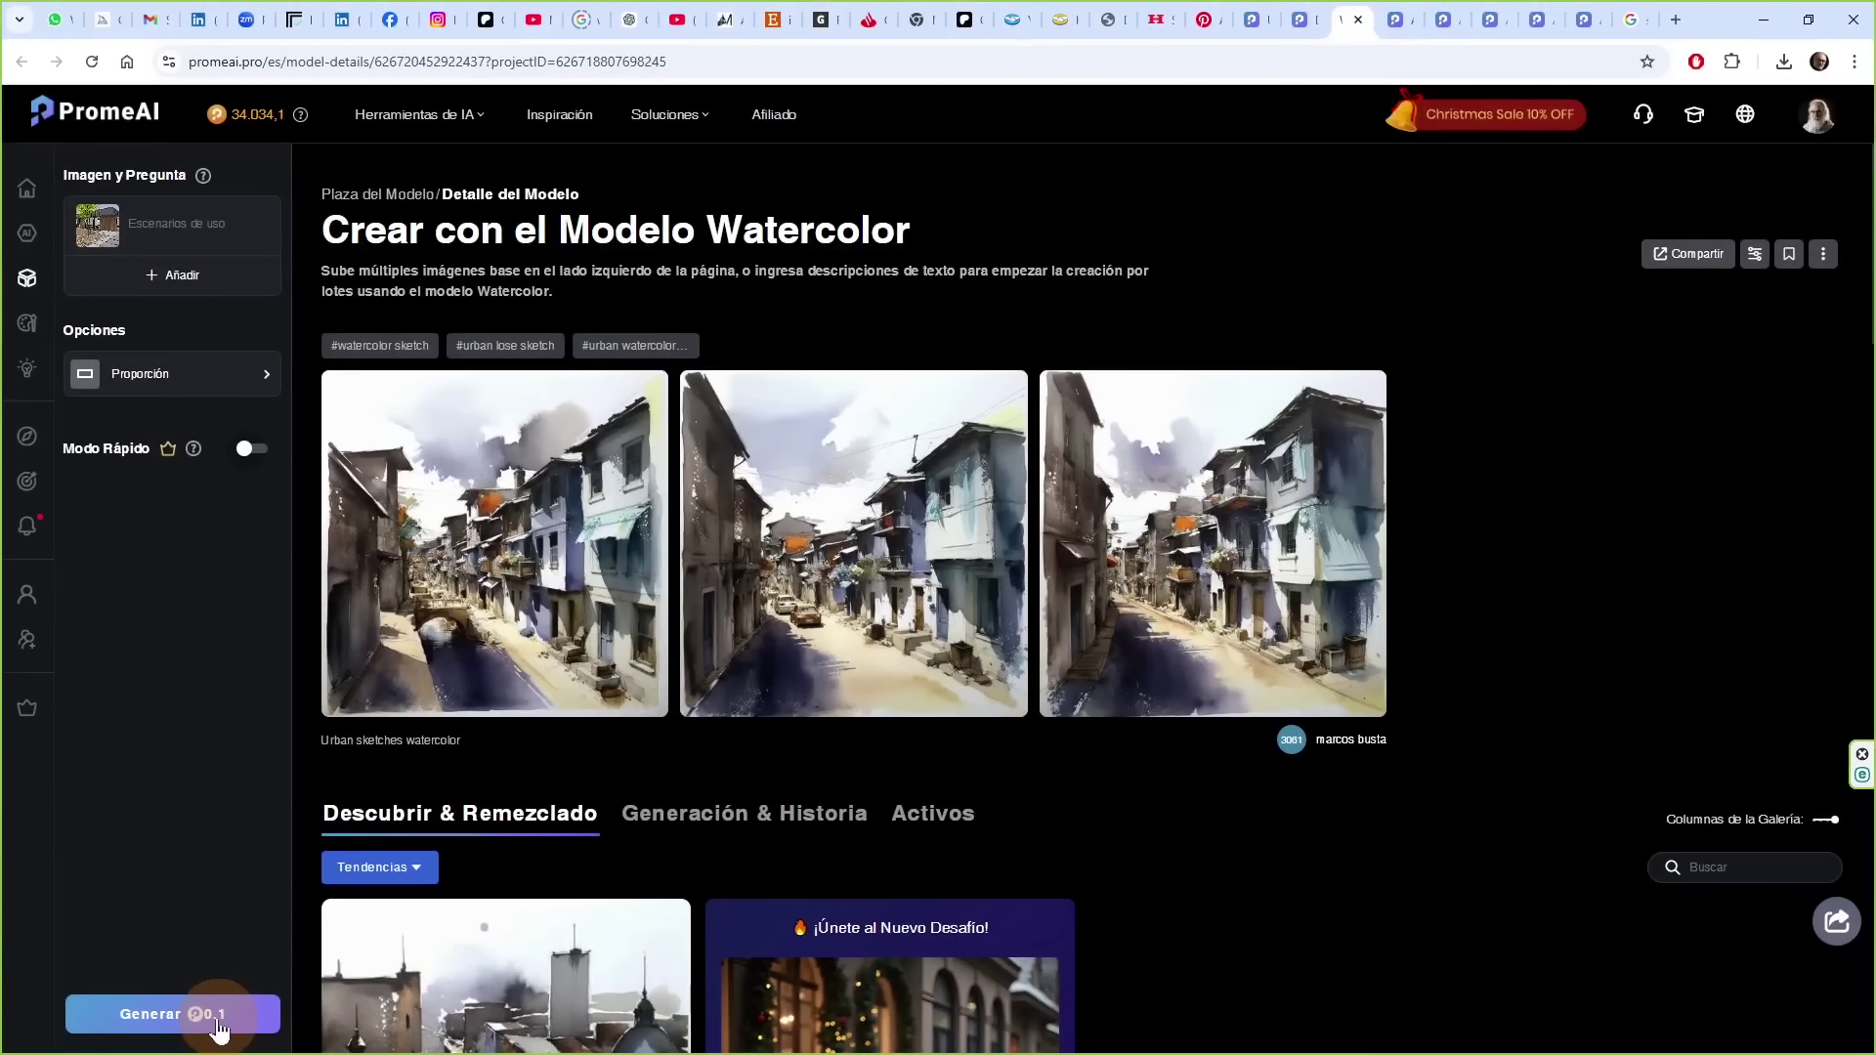
left_click(216, 1026)
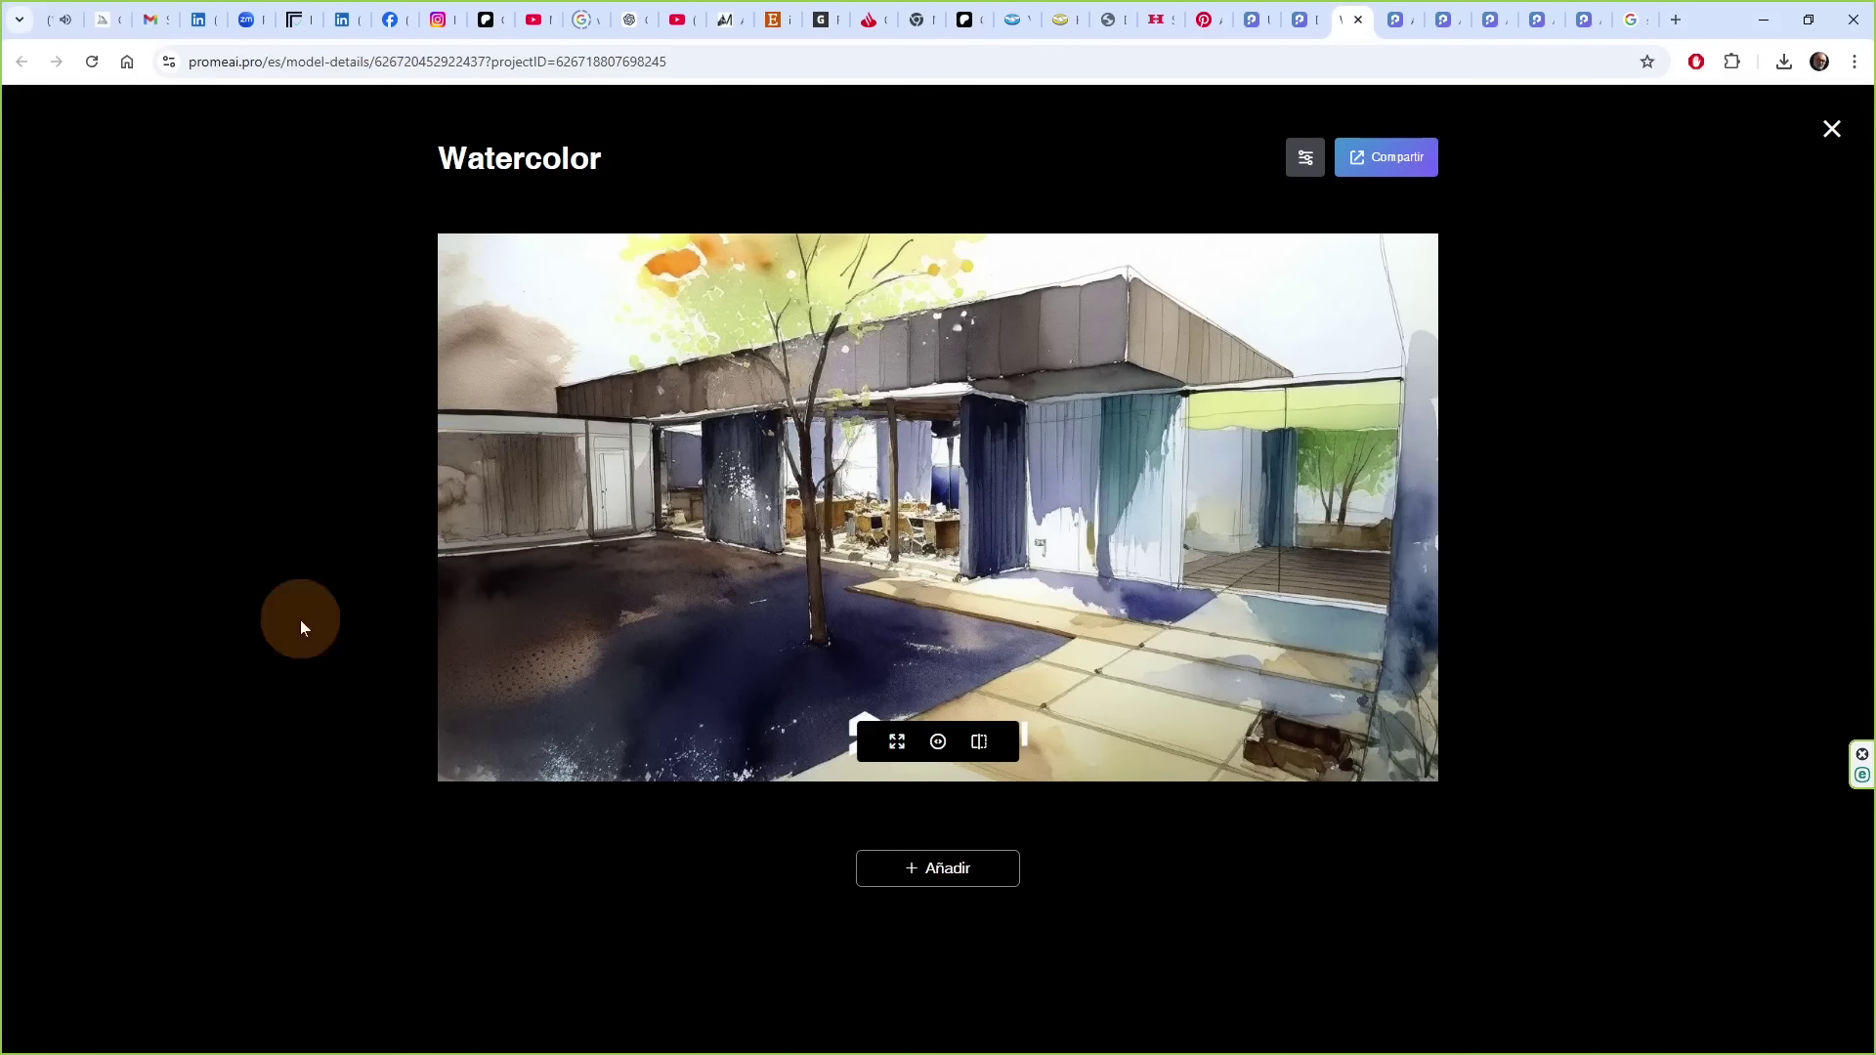
- Compare the generated watercolor render side by side with the original SketchUp courtyard view, and close the comparison
mouse_move(777, 476)
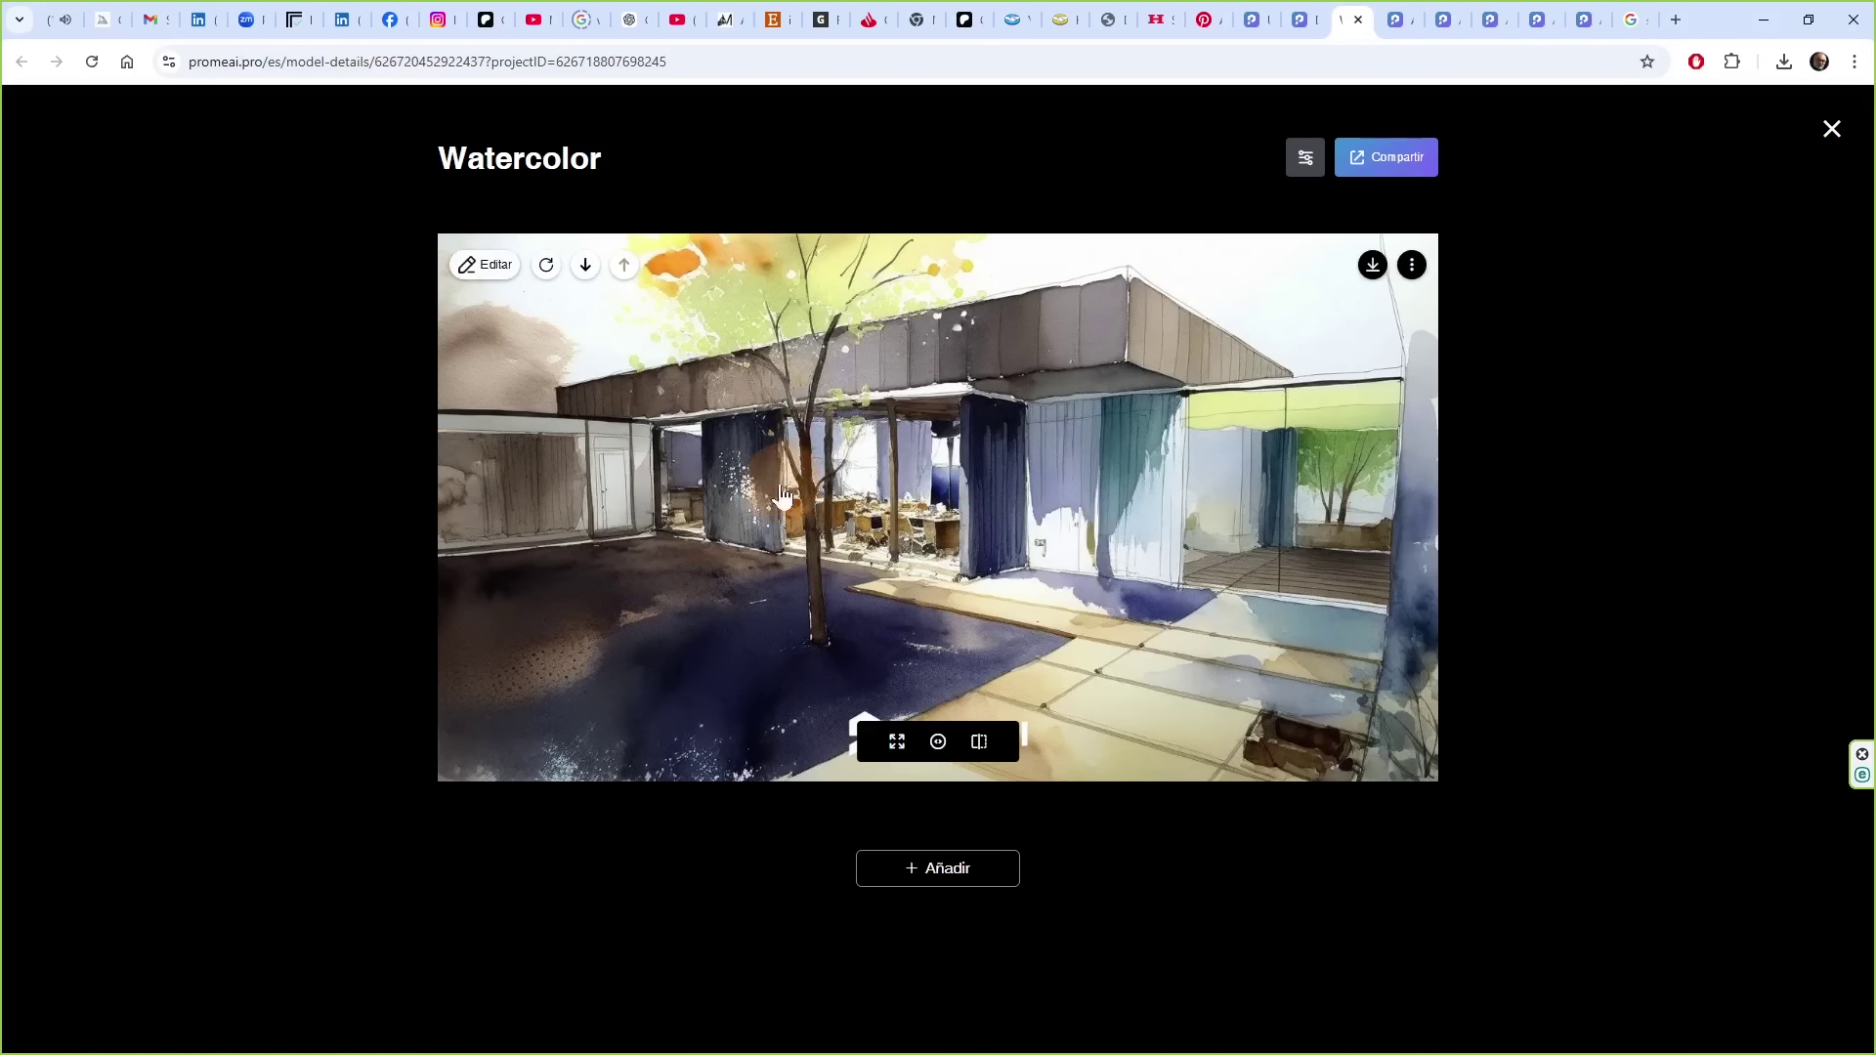
left_click(938, 536)
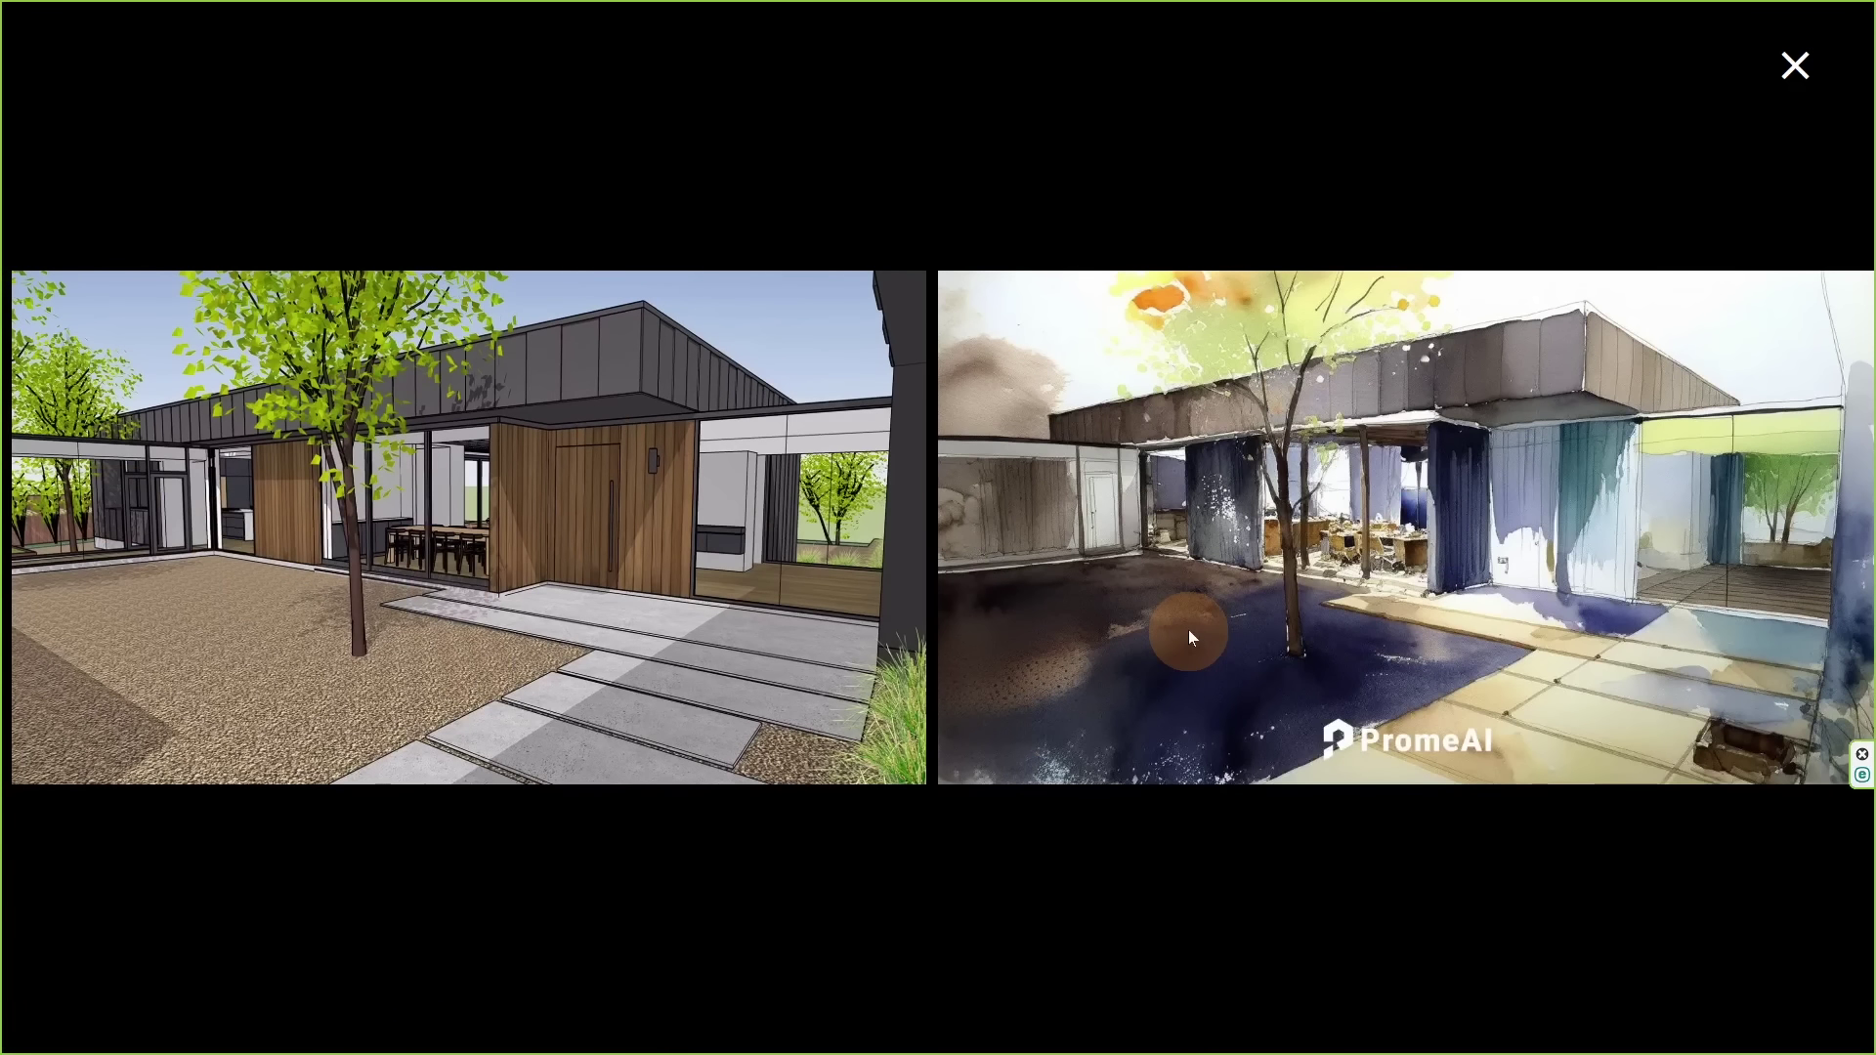
key("Escape")
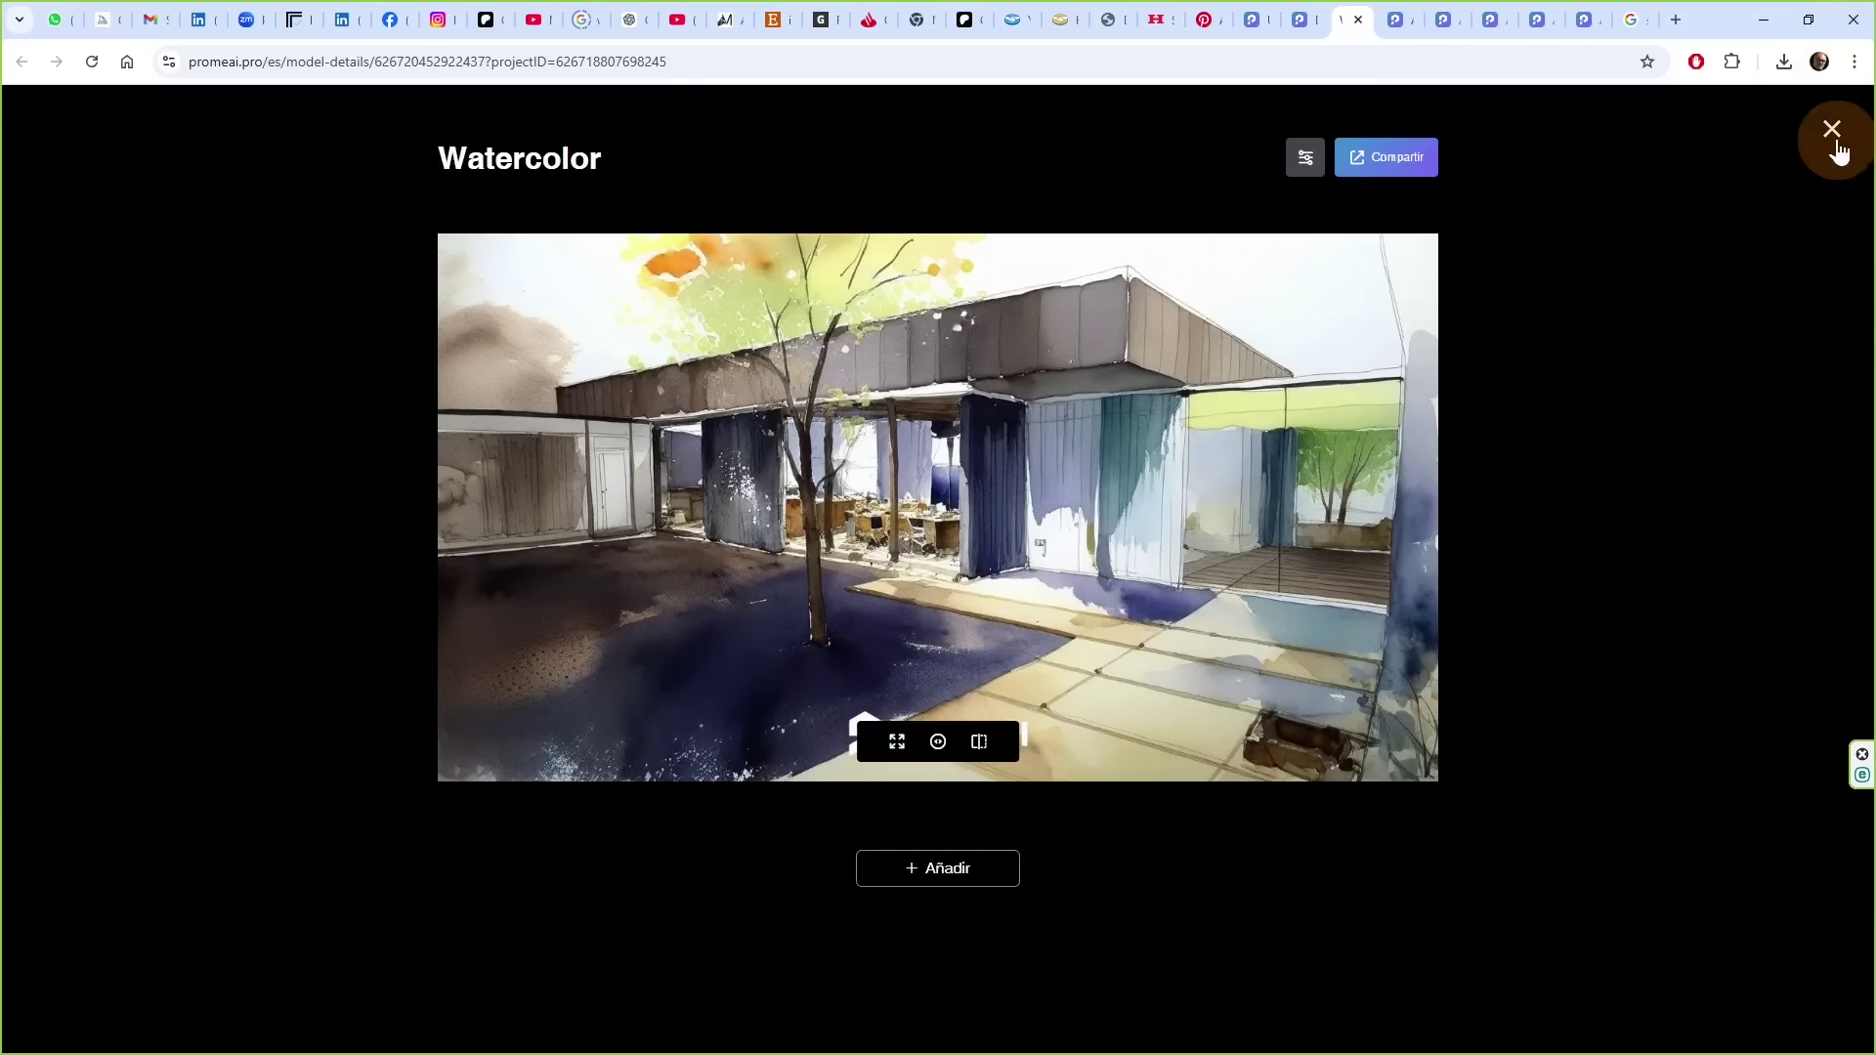
- Close the Watercolor render, open Consistency Rendering, and remix the watercolor modern house with pool and loungers from the gallery
left_click(1835, 147)
mouse_move(406, 137)
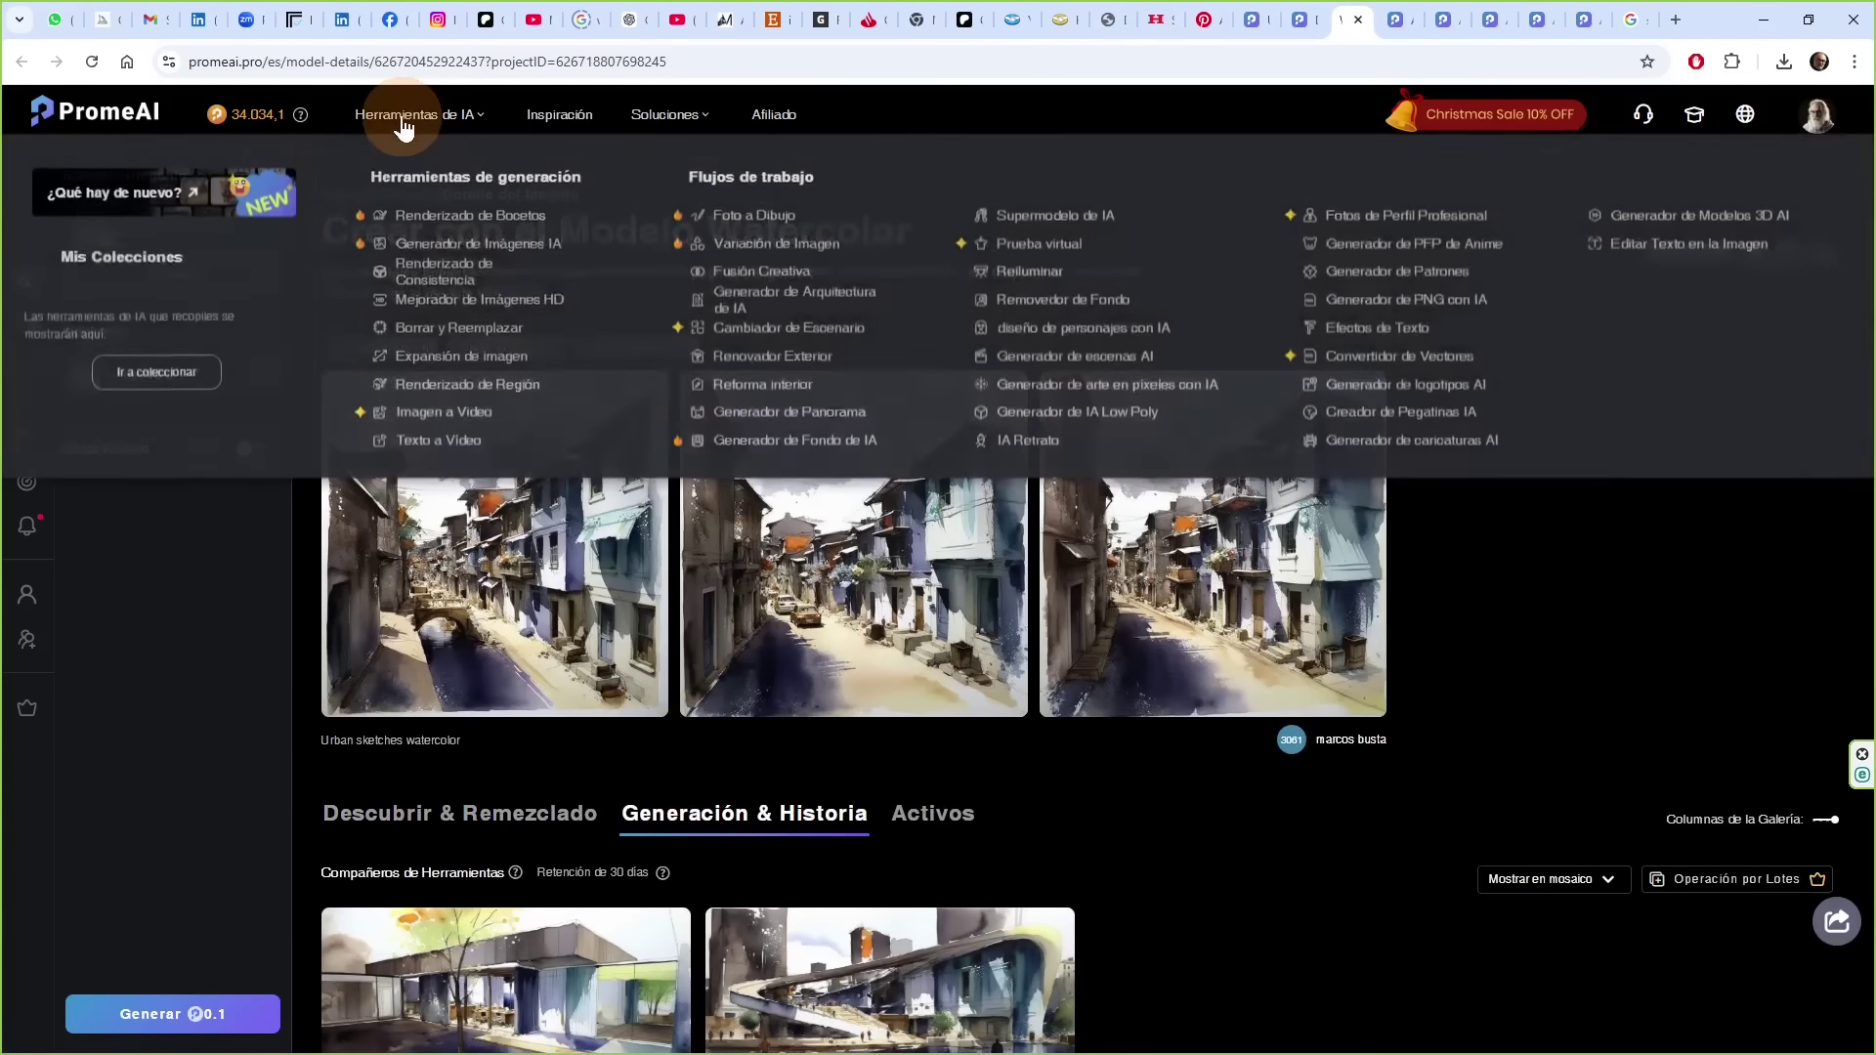
left_click(472, 276)
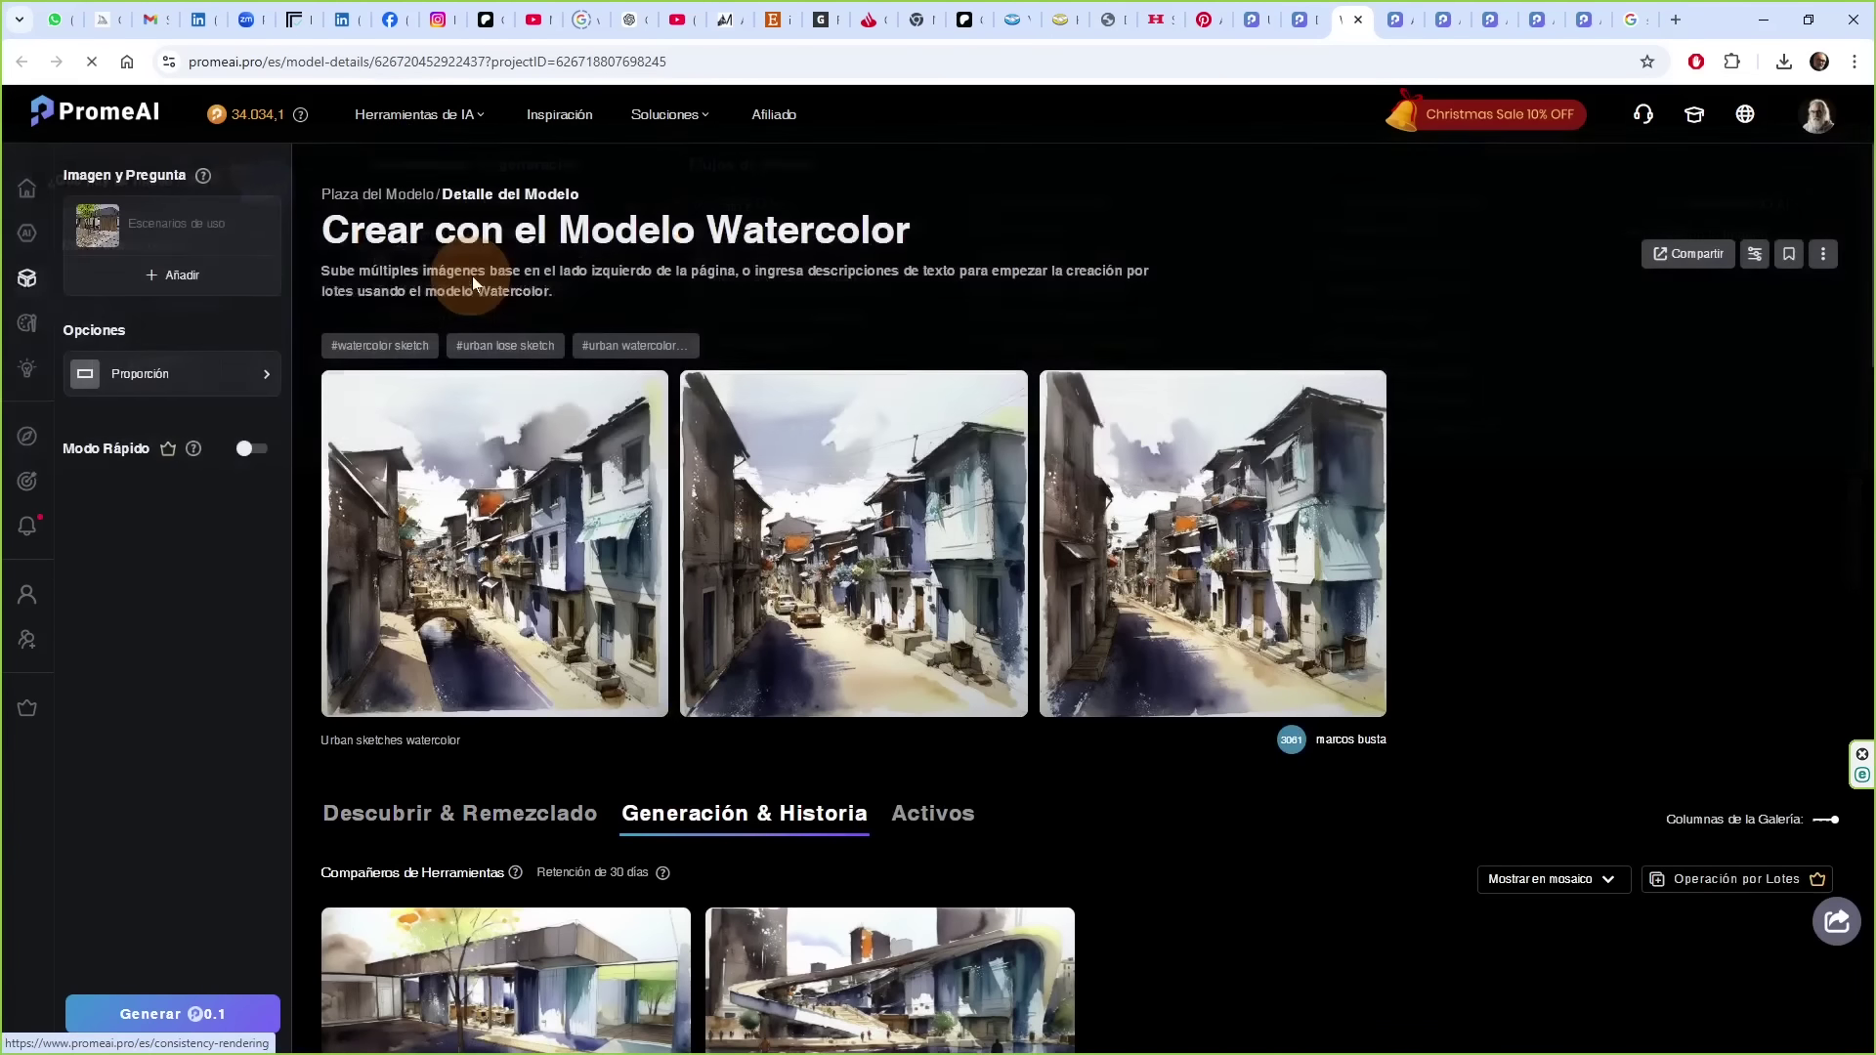
scroll(733, 649, "down", 15)
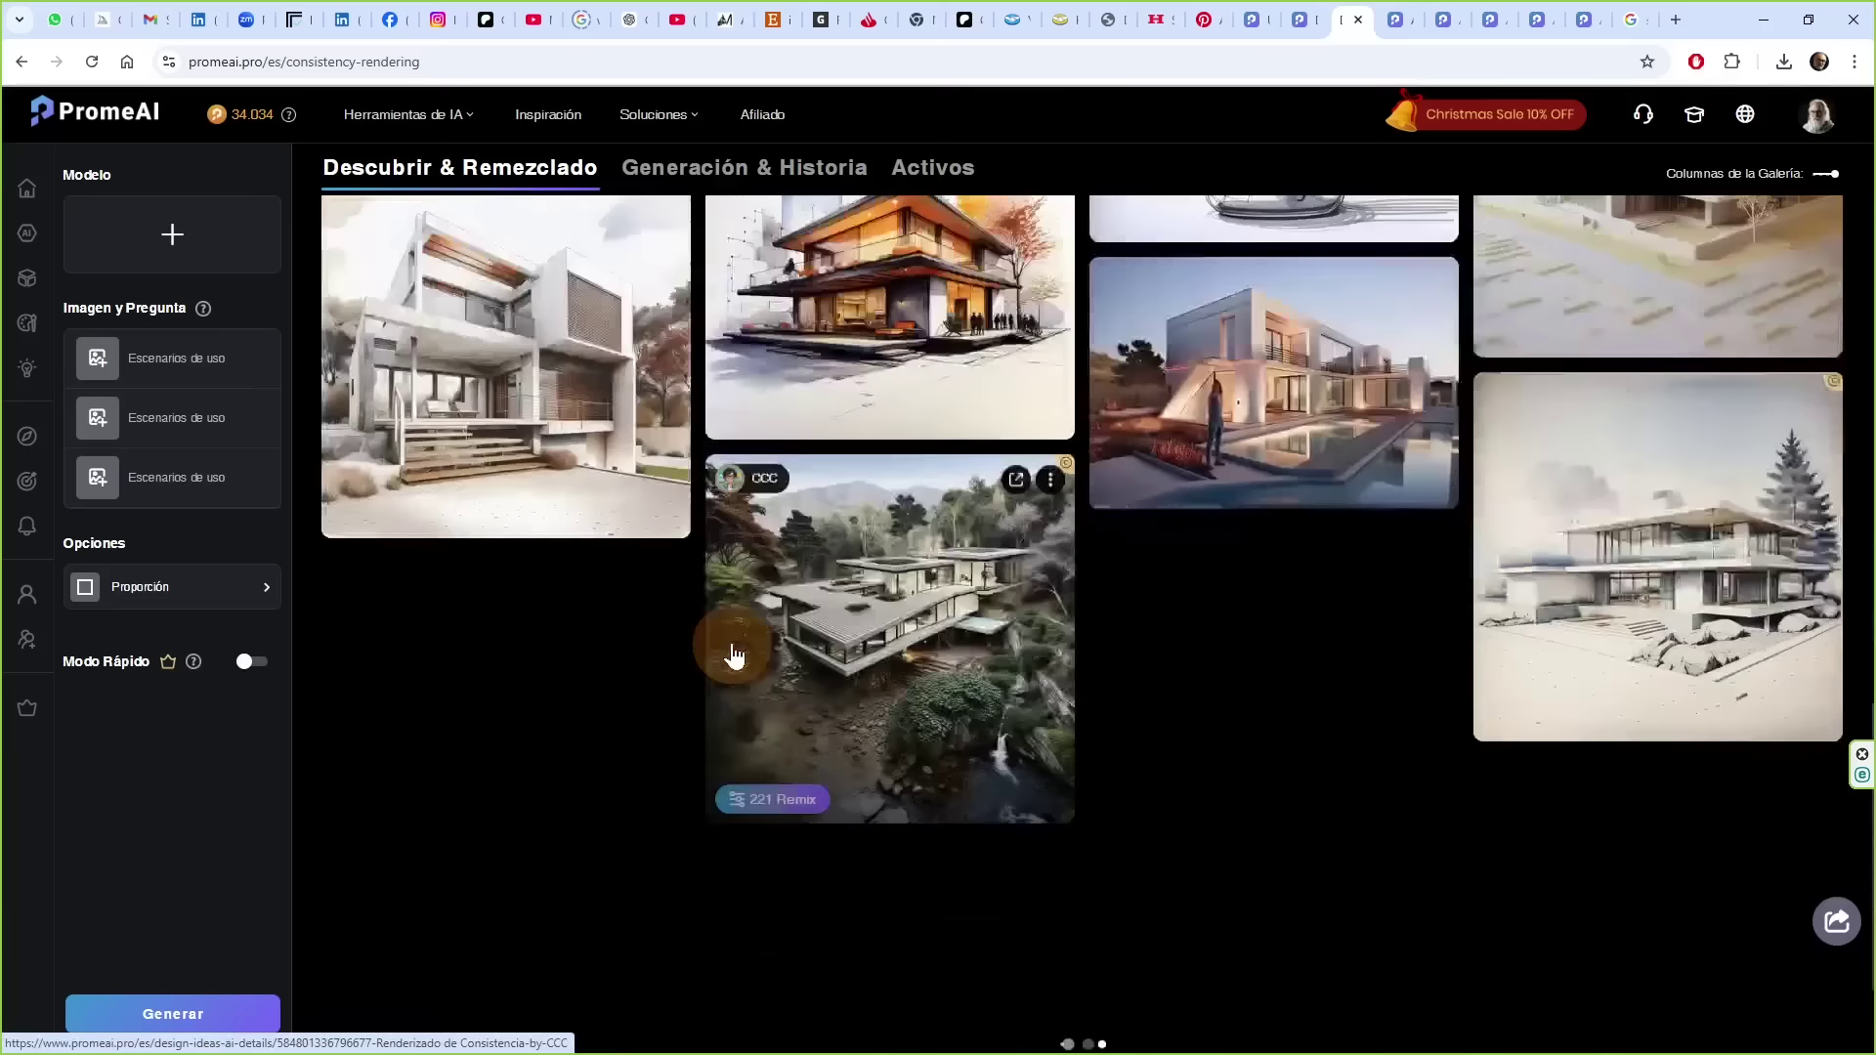
scroll(725, 547, "down", 5)
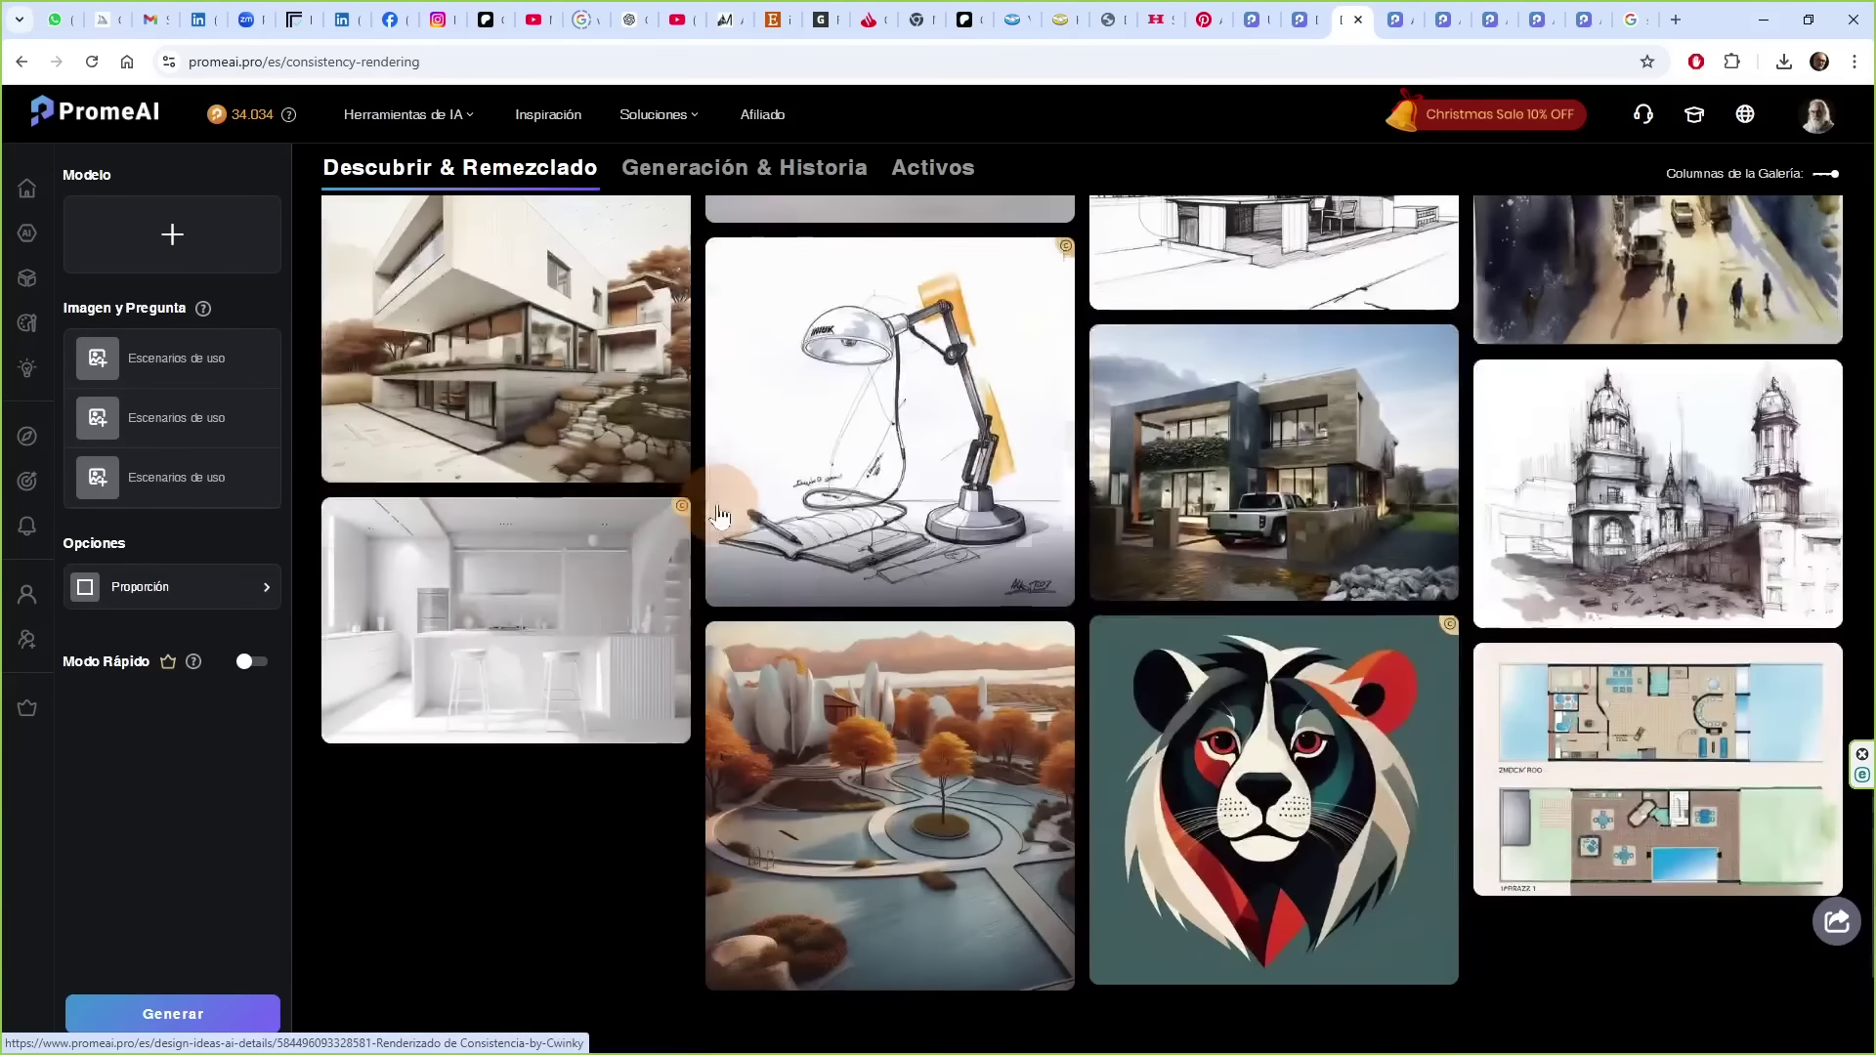
scroll(718, 515, "down", 6)
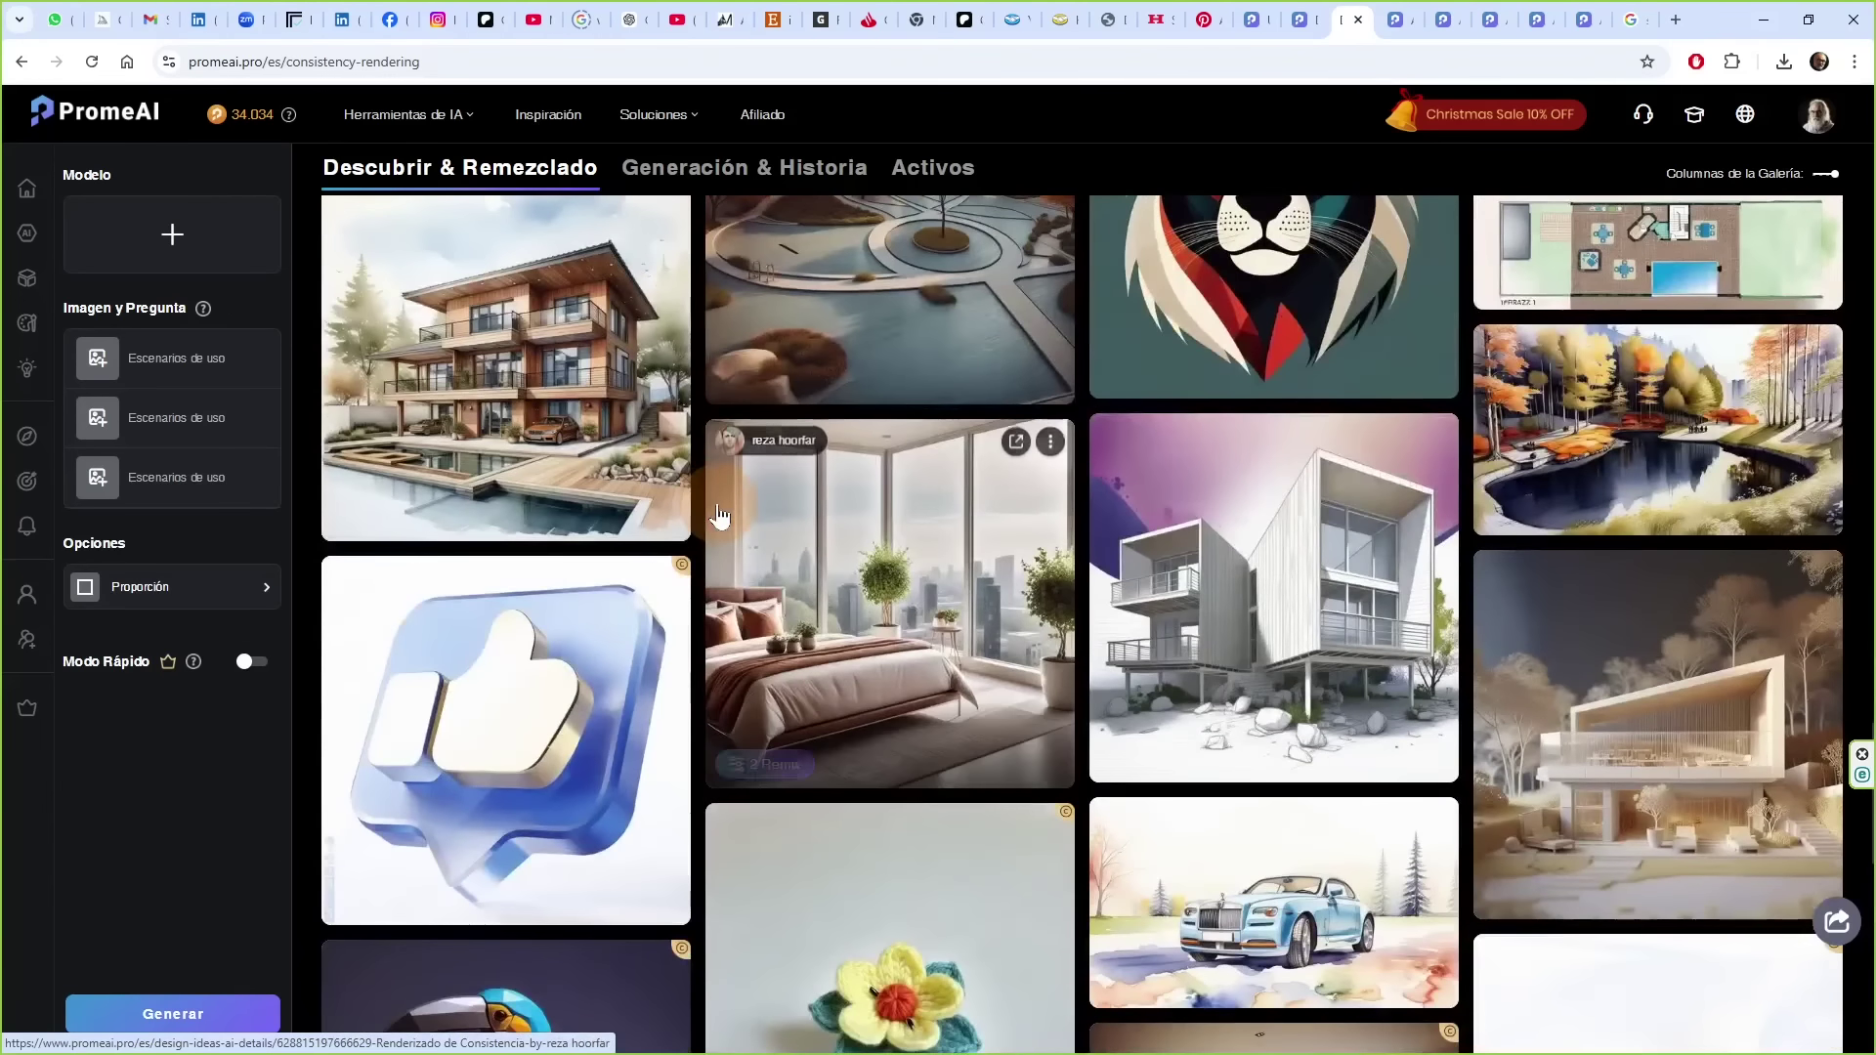
scroll(718, 515, "down", 8)
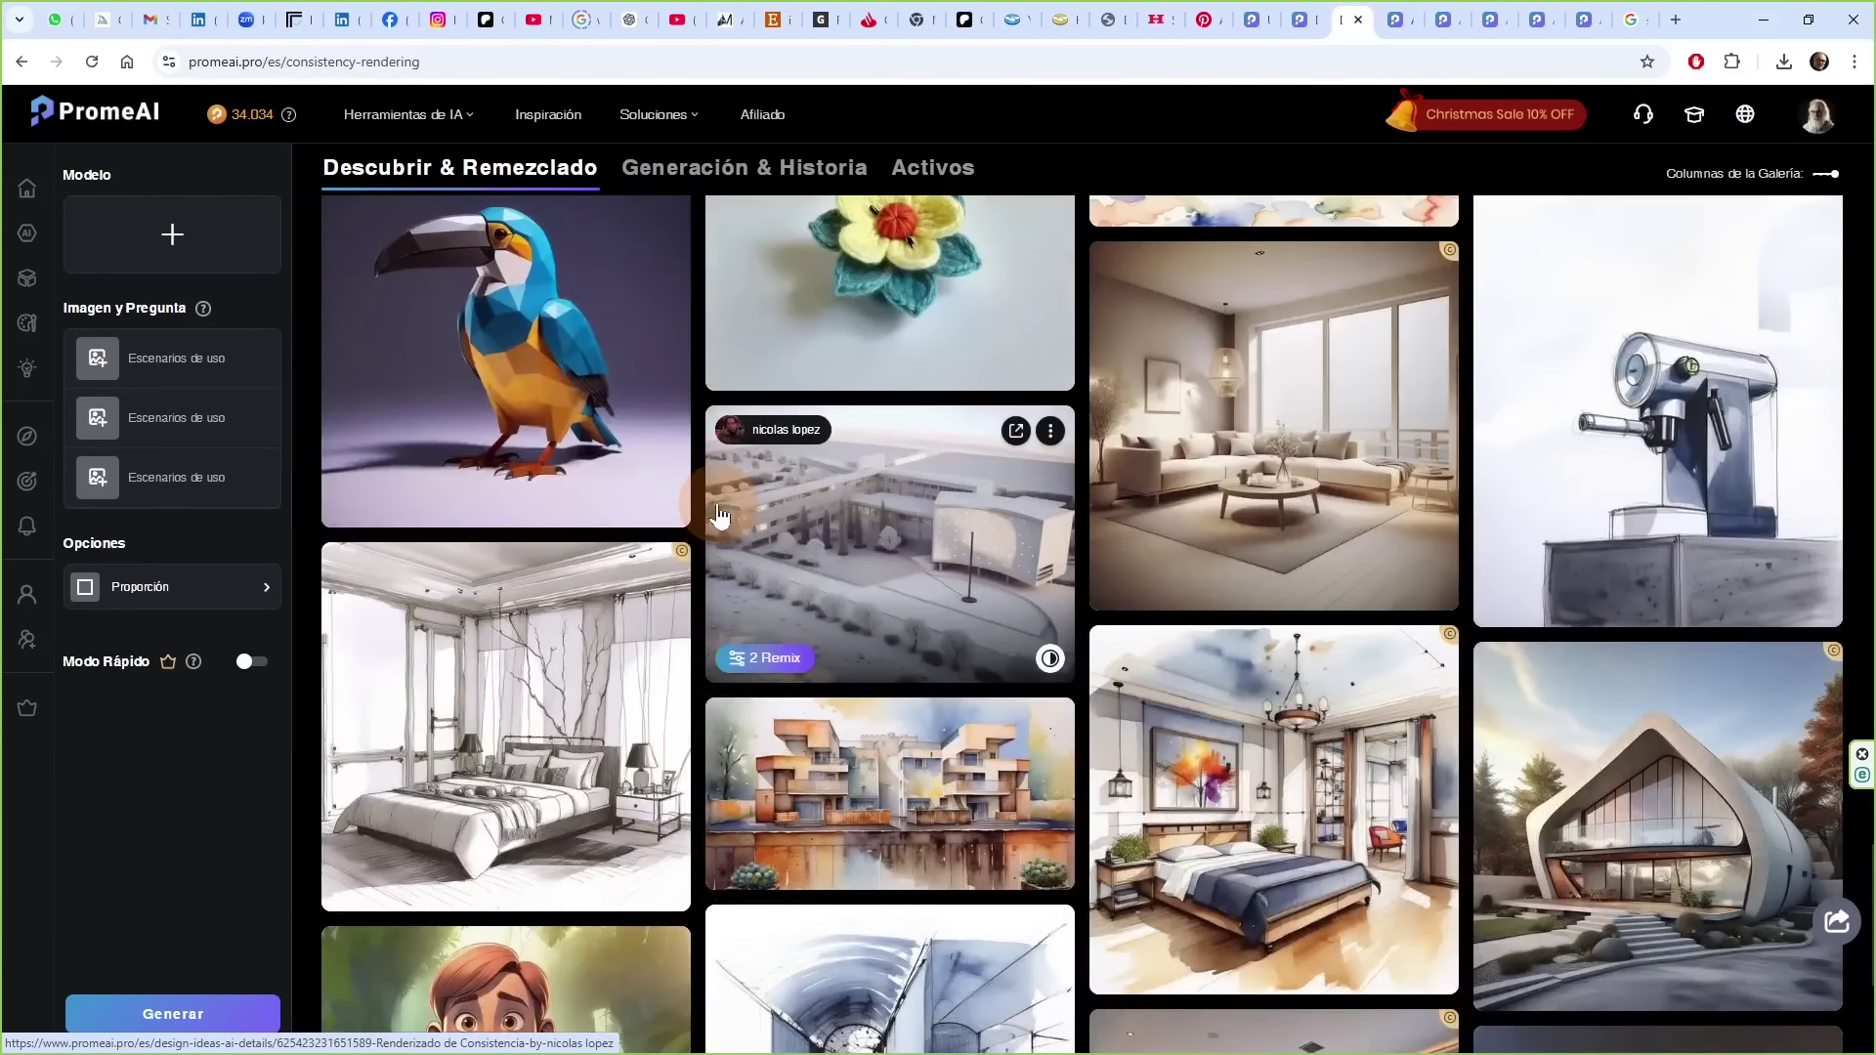
scroll(718, 515, "down", 15)
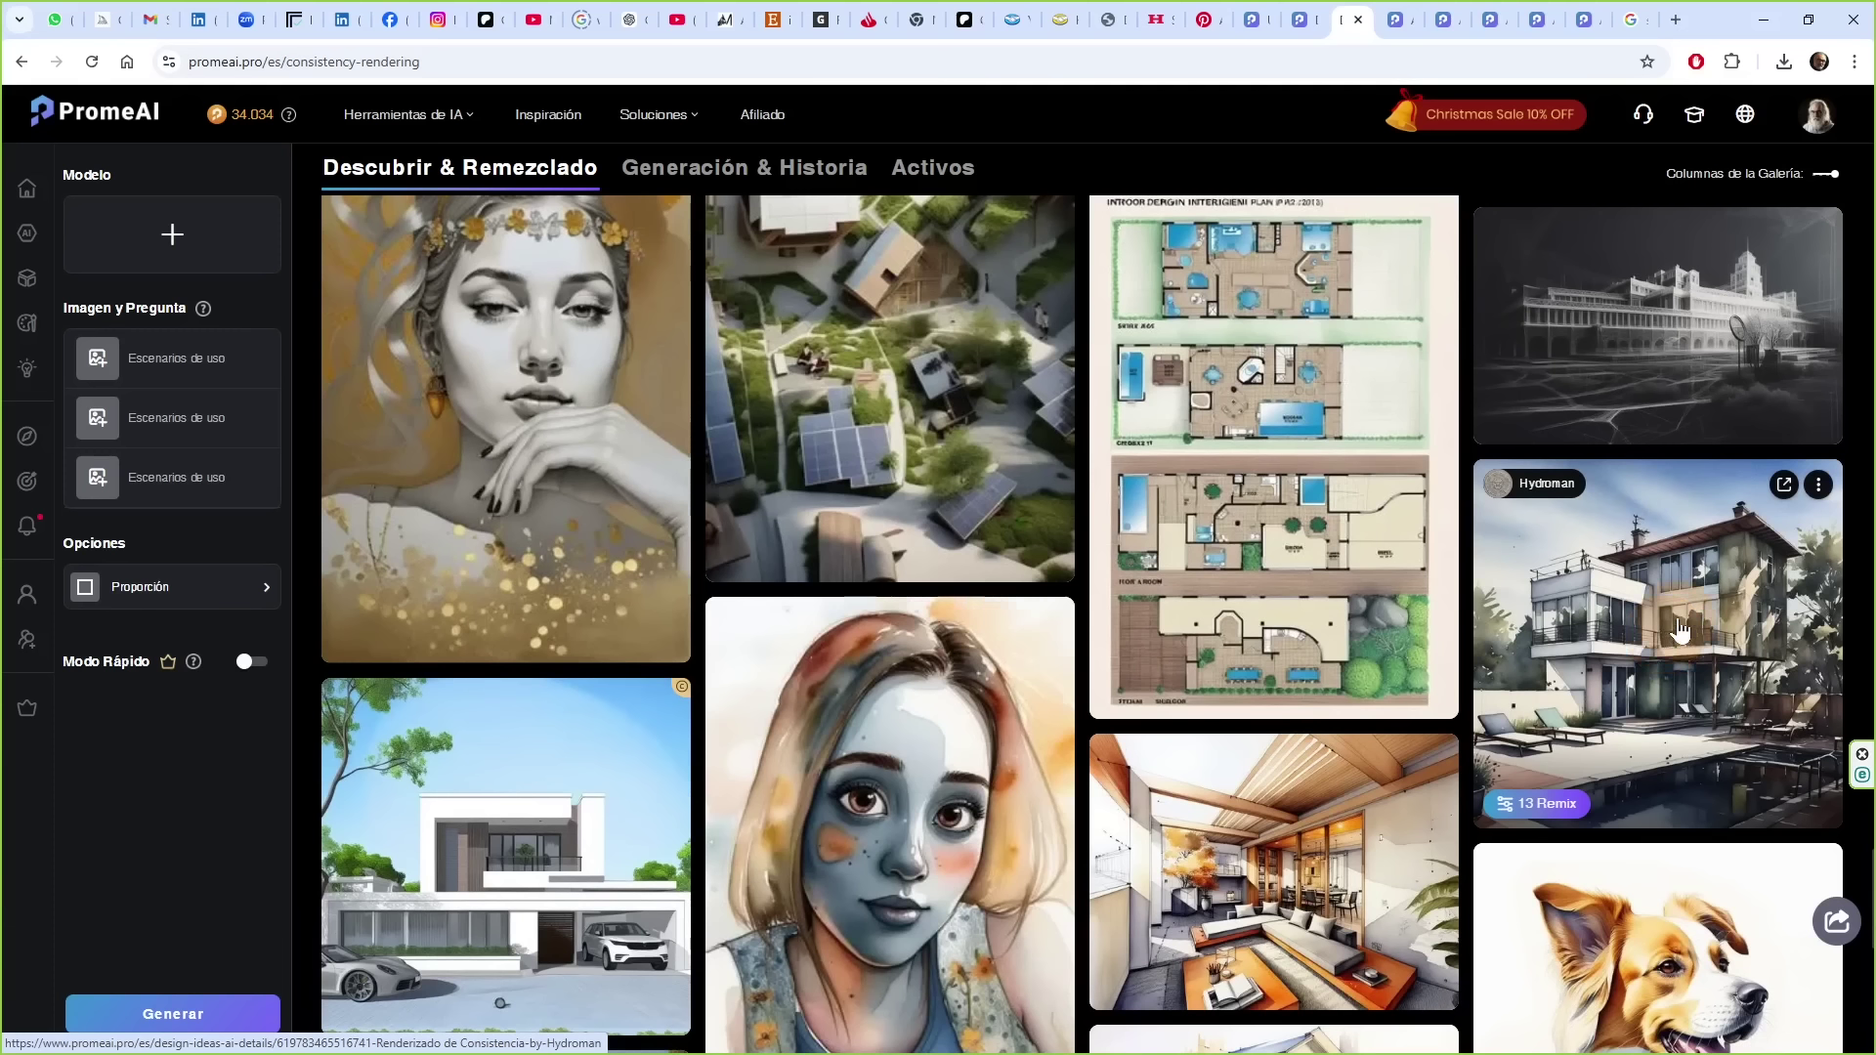
left_click(1552, 807)
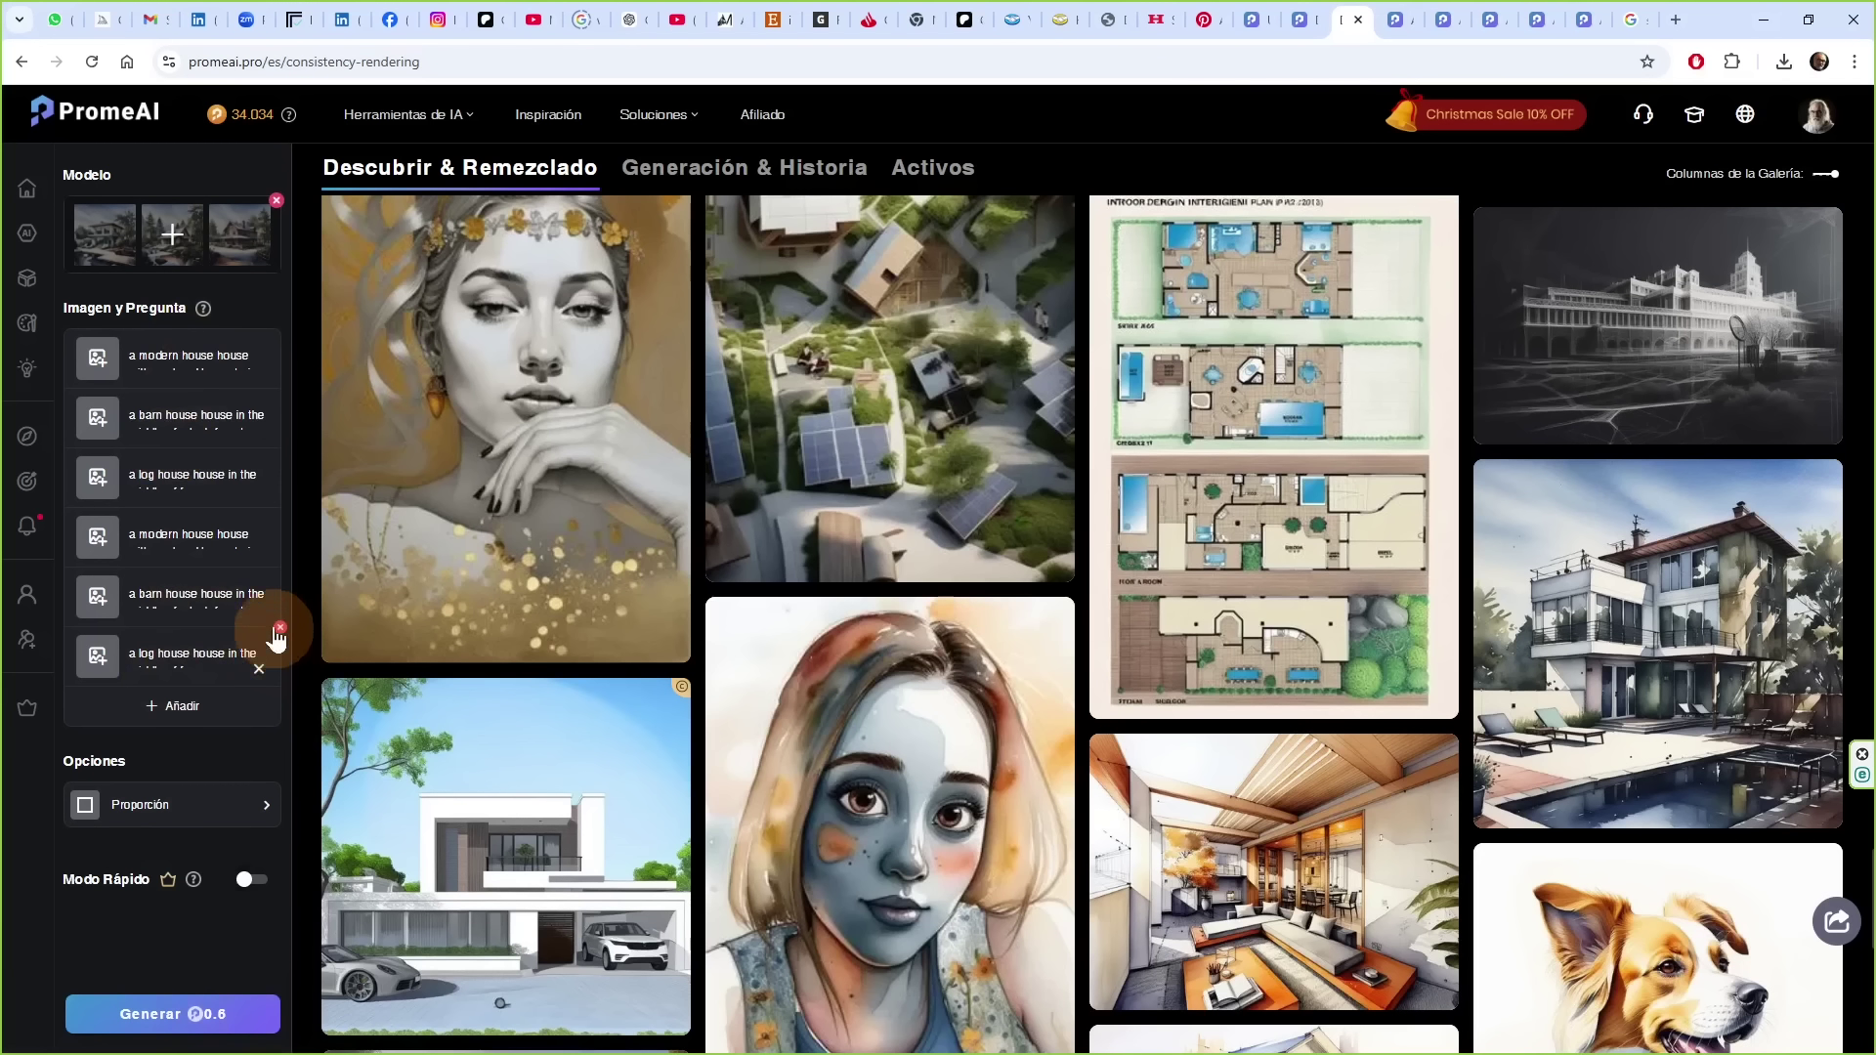
- Remove the extra image-and-prompt entries until only one remains, and clear that entry's prompt
left_click(279, 630)
left_click(279, 575)
left_click(279, 513)
left_click(280, 452)
left_click(278, 391)
left_click(260, 377)
- Set the courtyard house as the base image and generate it with the prompt "patio delantero de una vivienda moderna"
left_click(98, 362)
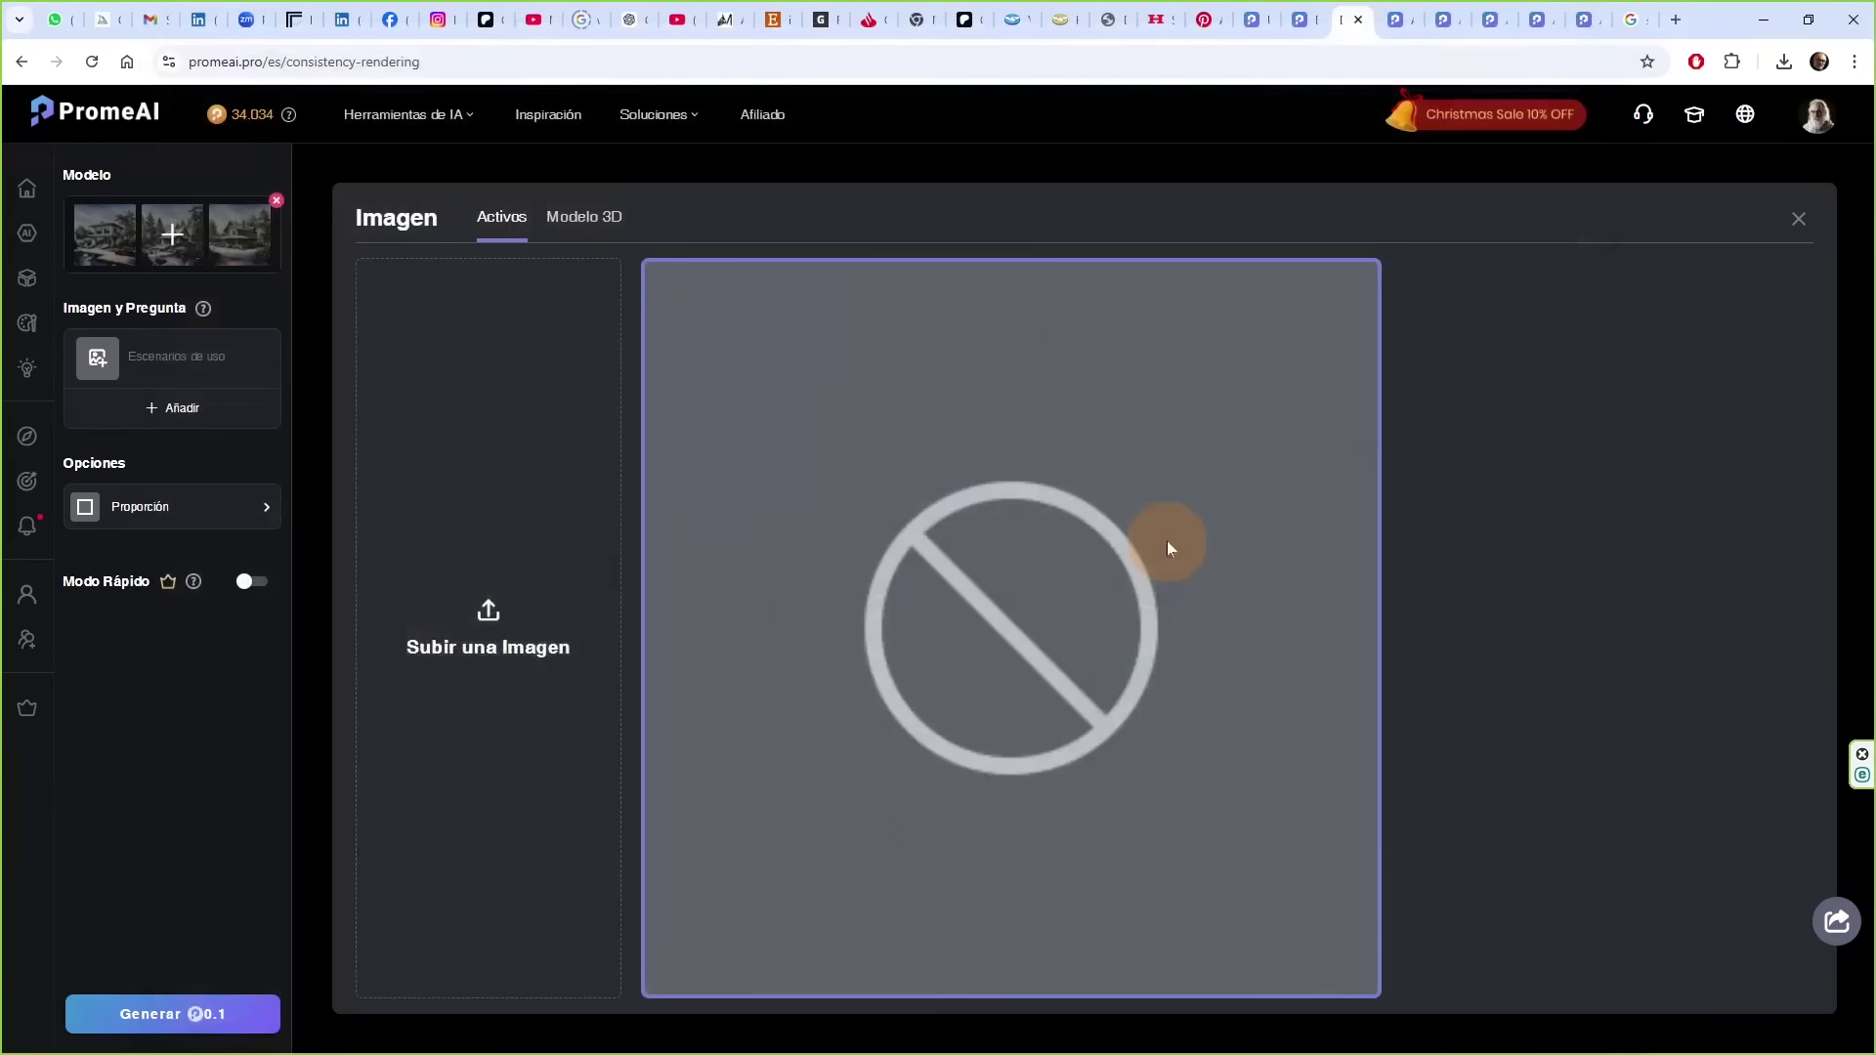
left_click(1169, 548)
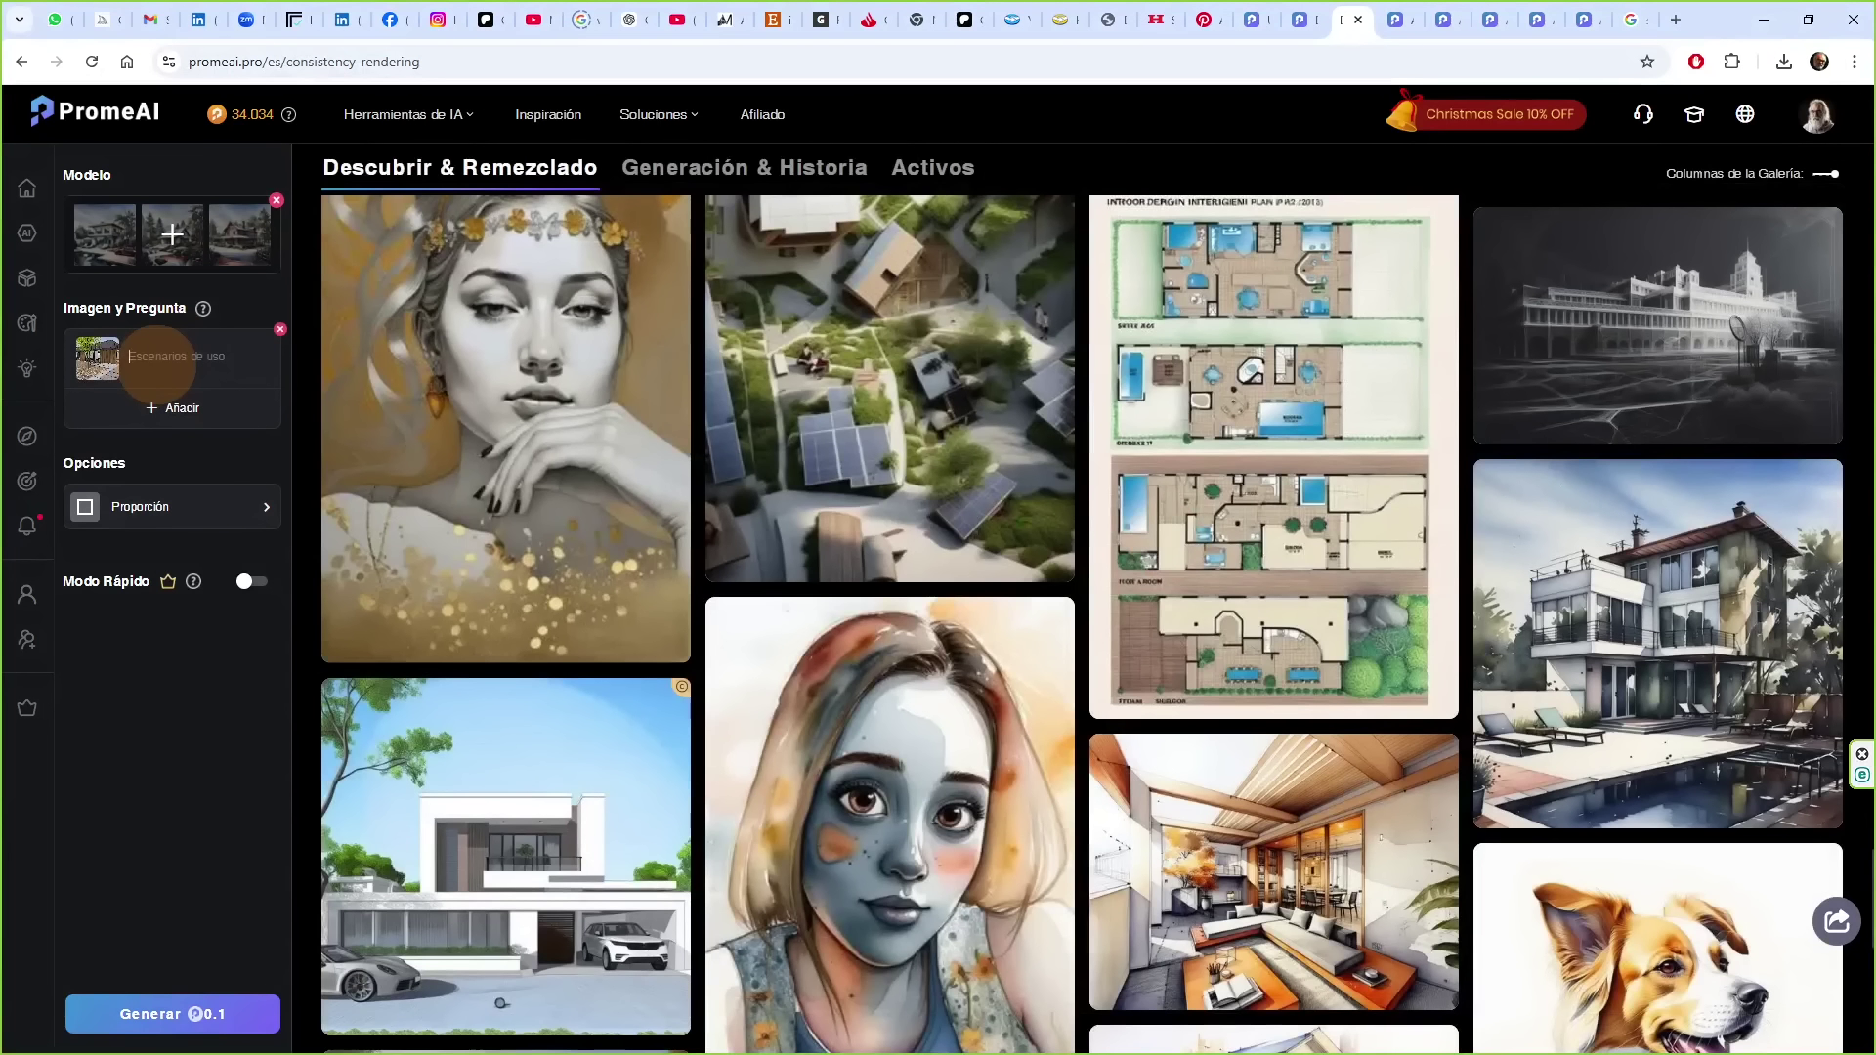
type("patio delantero de una vivien")
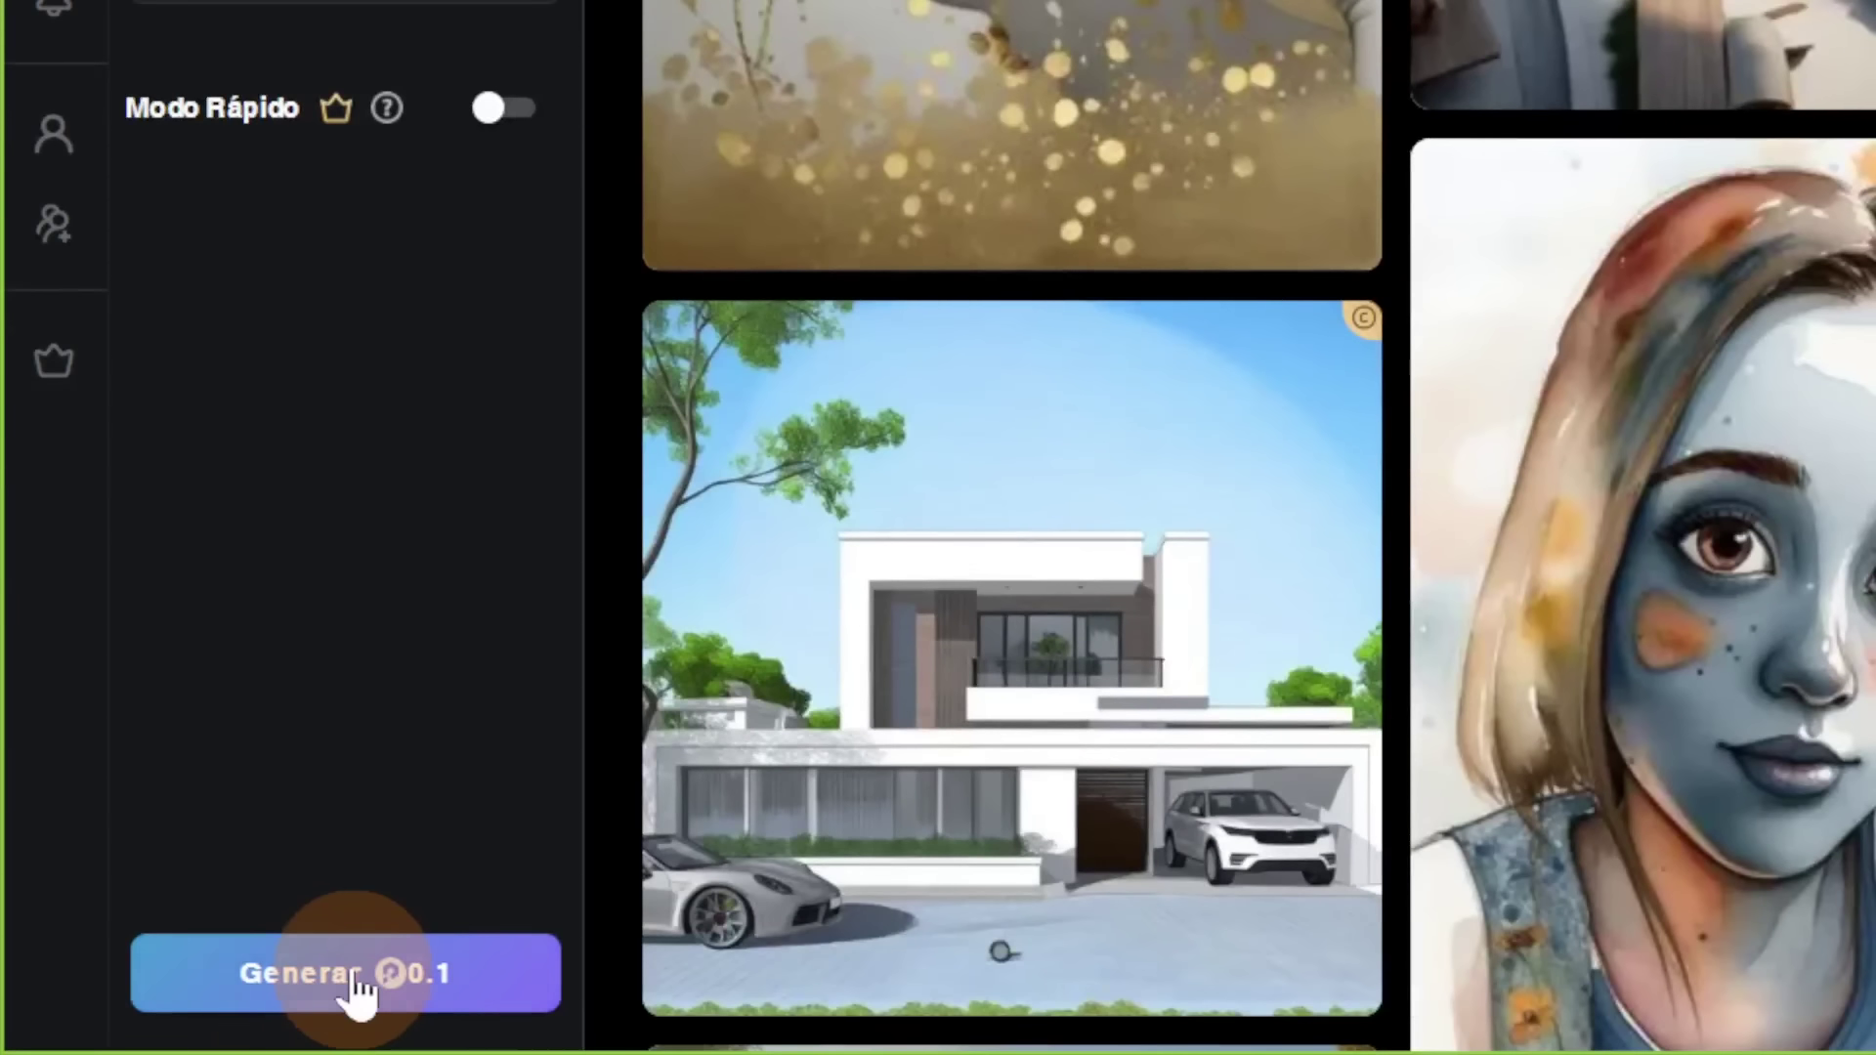
left_click(354, 985)
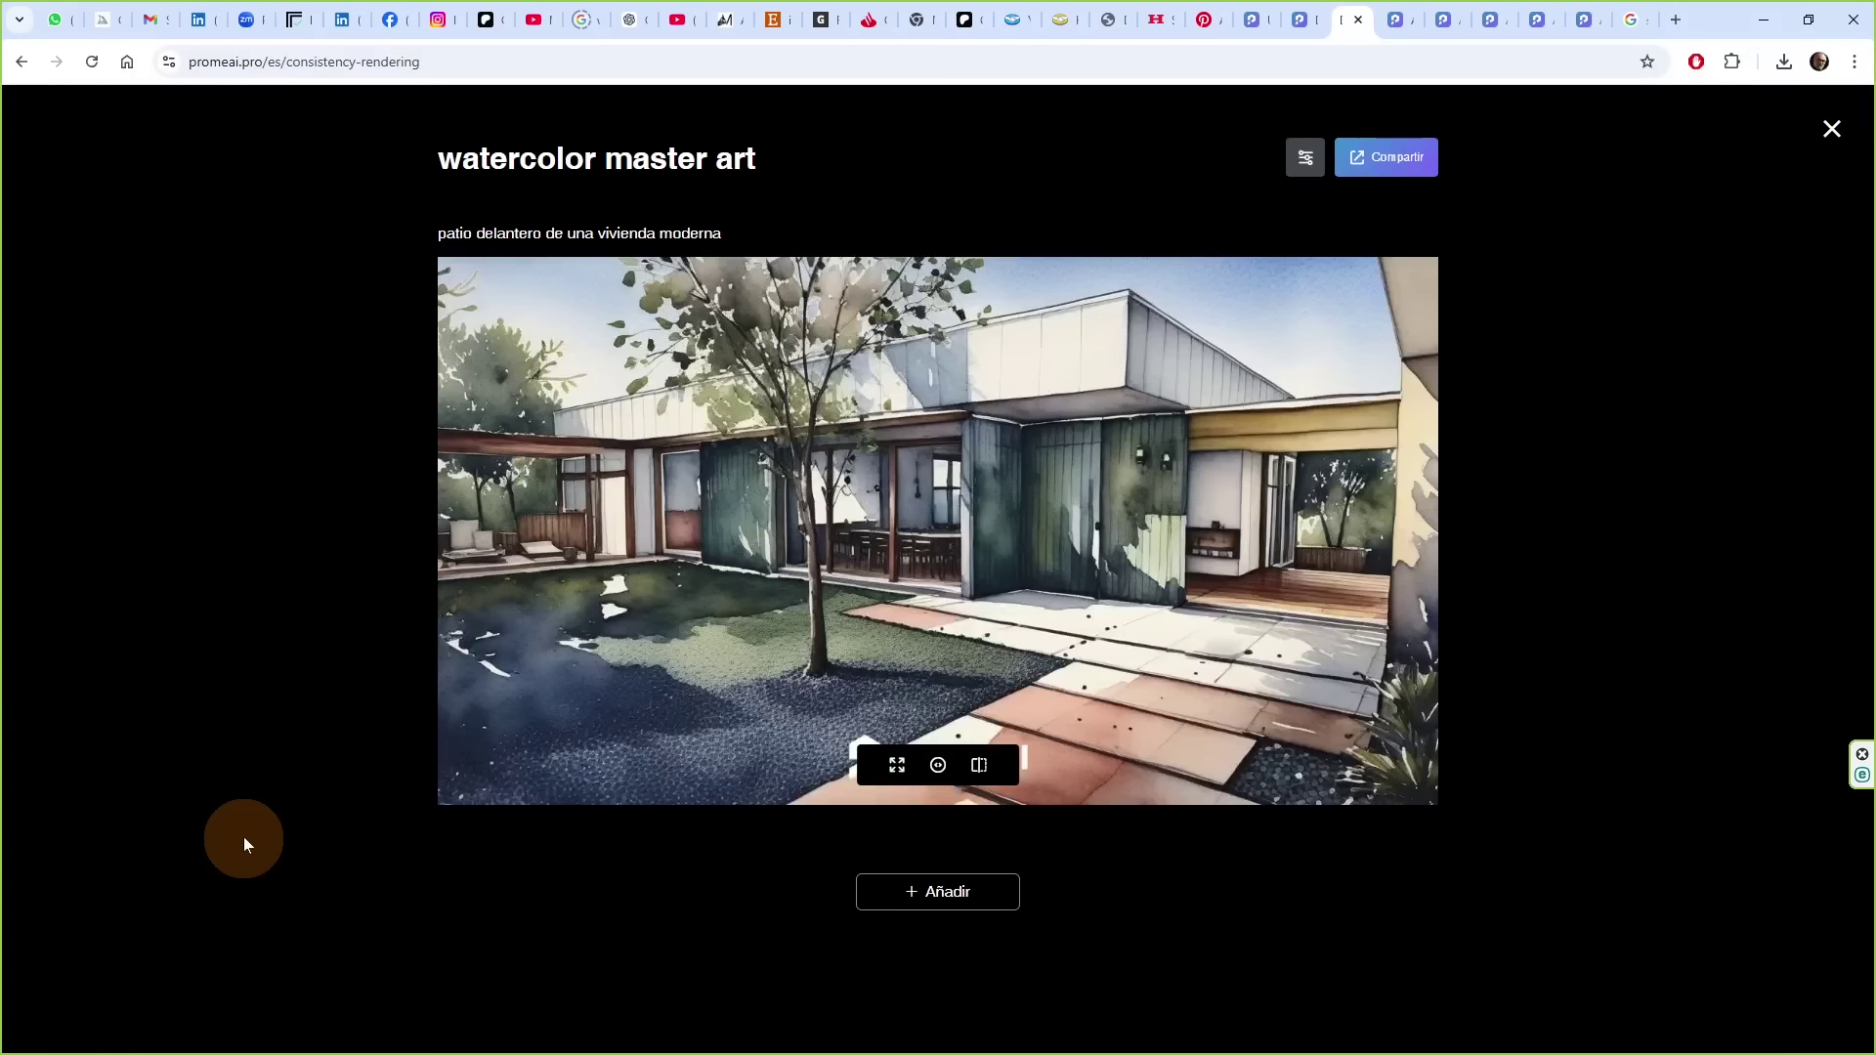
- Compare the watercolor master art render with the original courtyard view side by side and with the before/after slider, and close the viewer
mouse_move(870, 616)
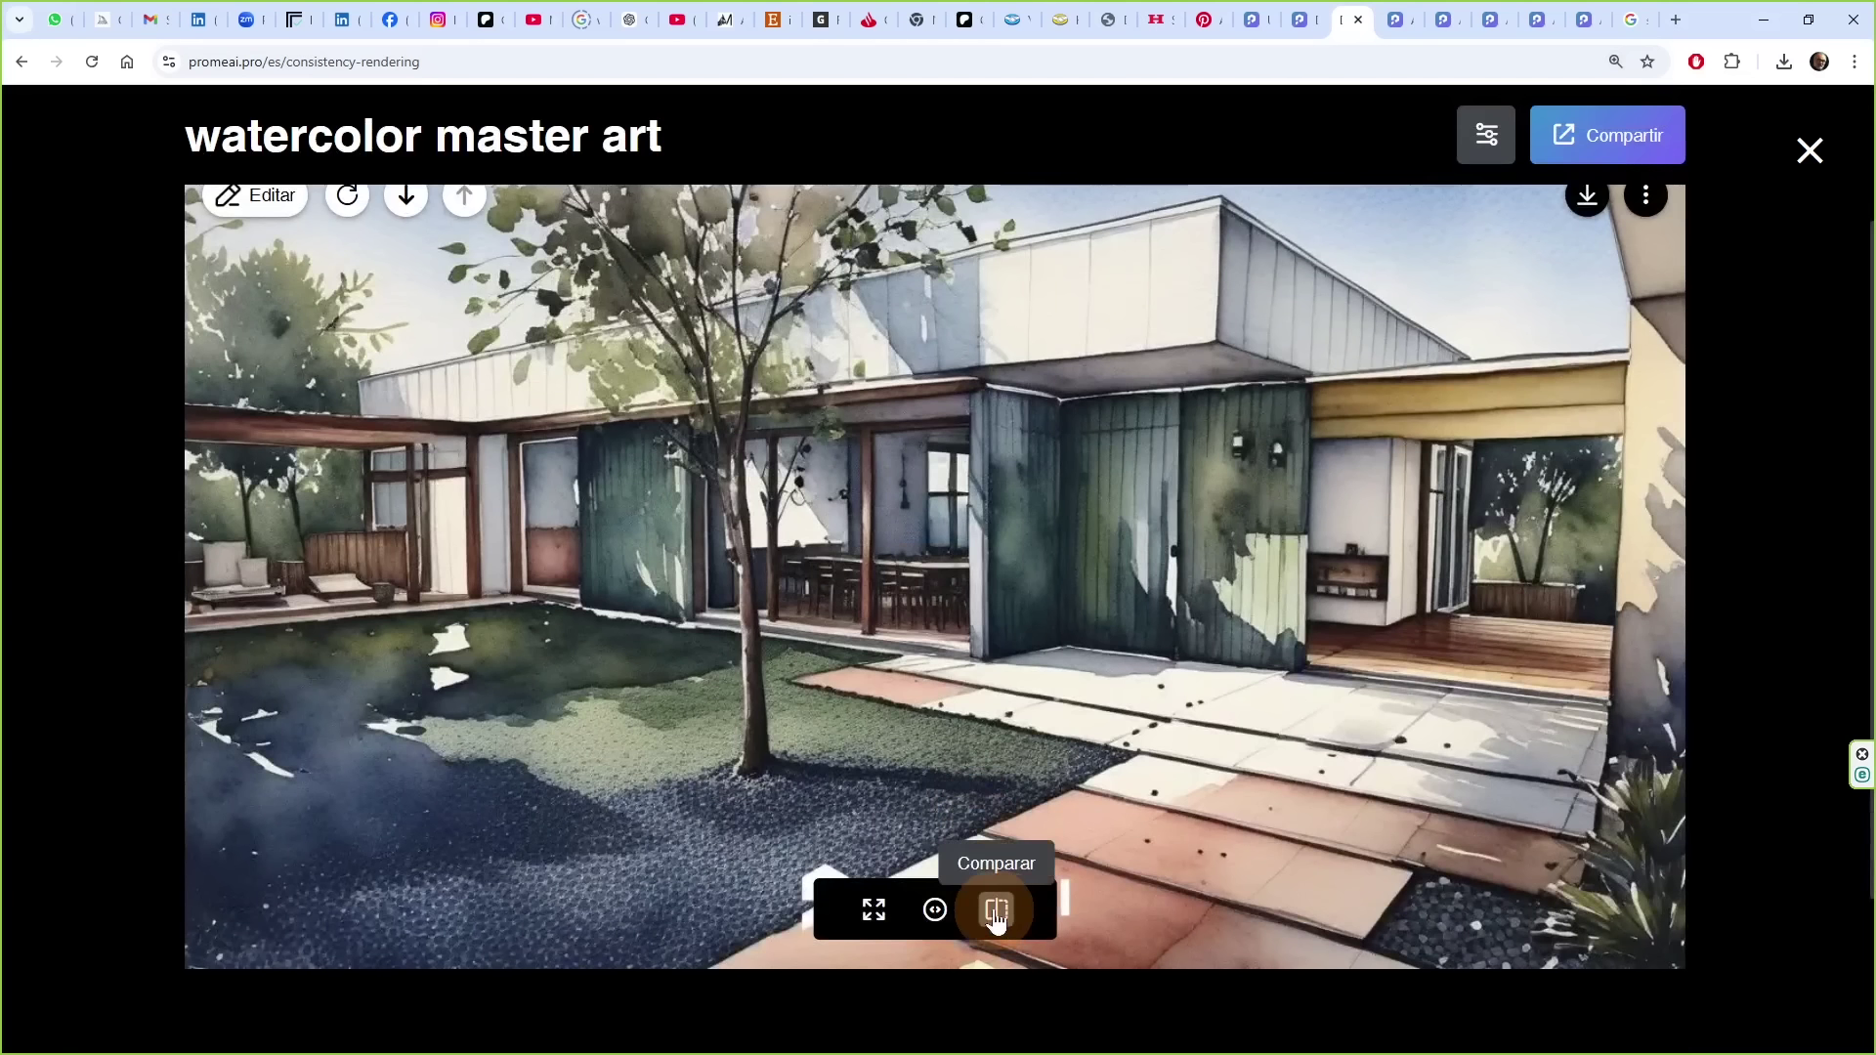
left_click(993, 909)
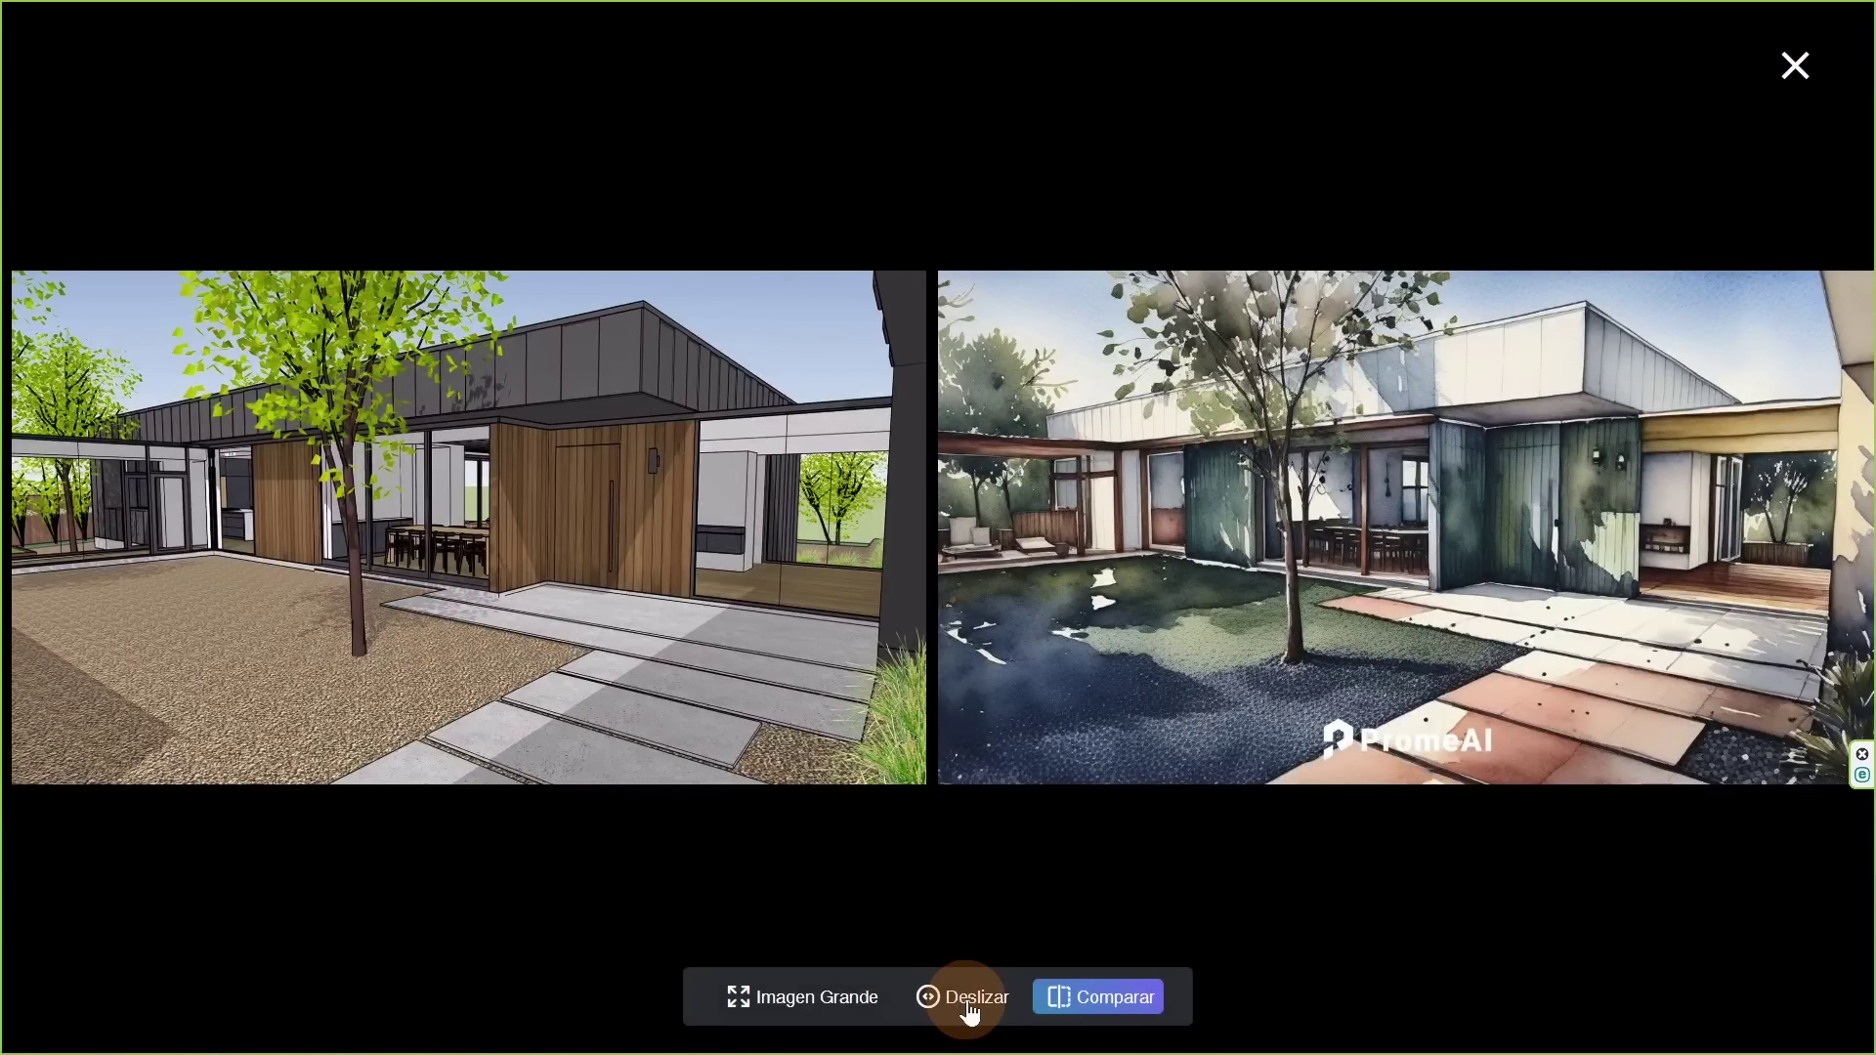
left_click(970, 1007)
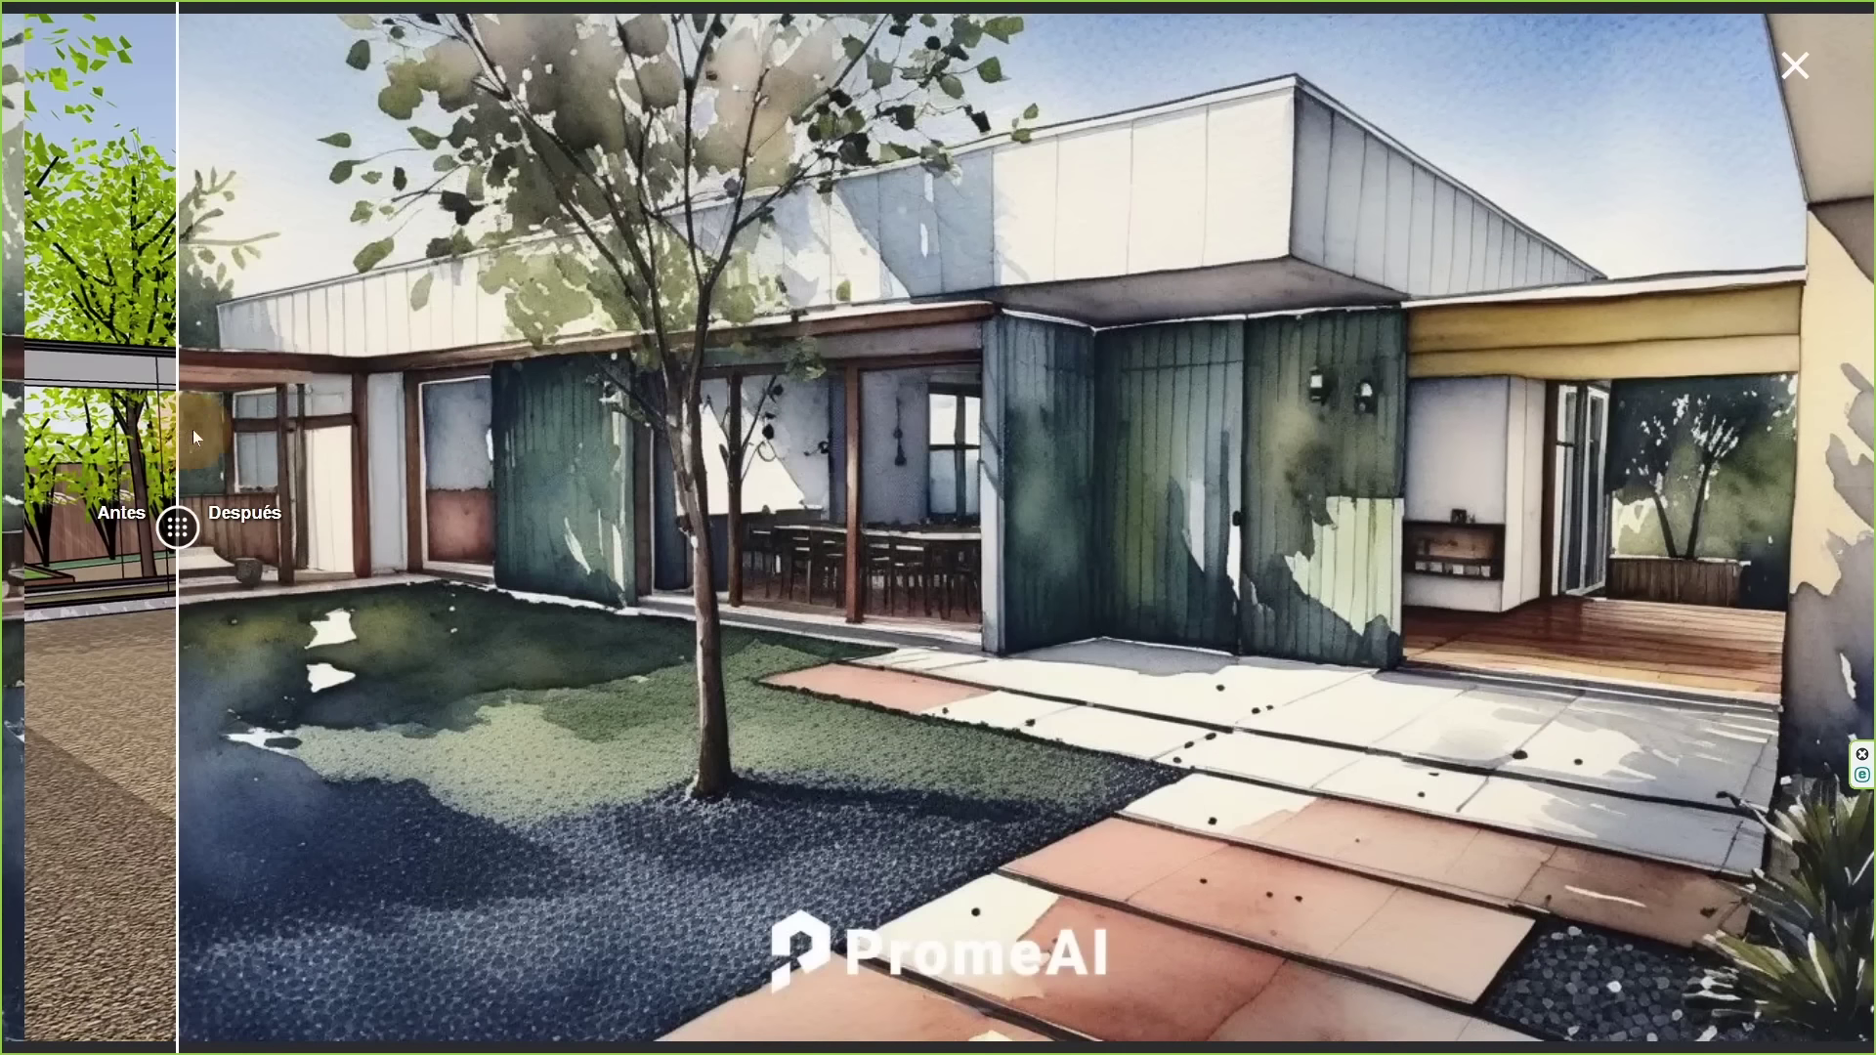
key("Escape")
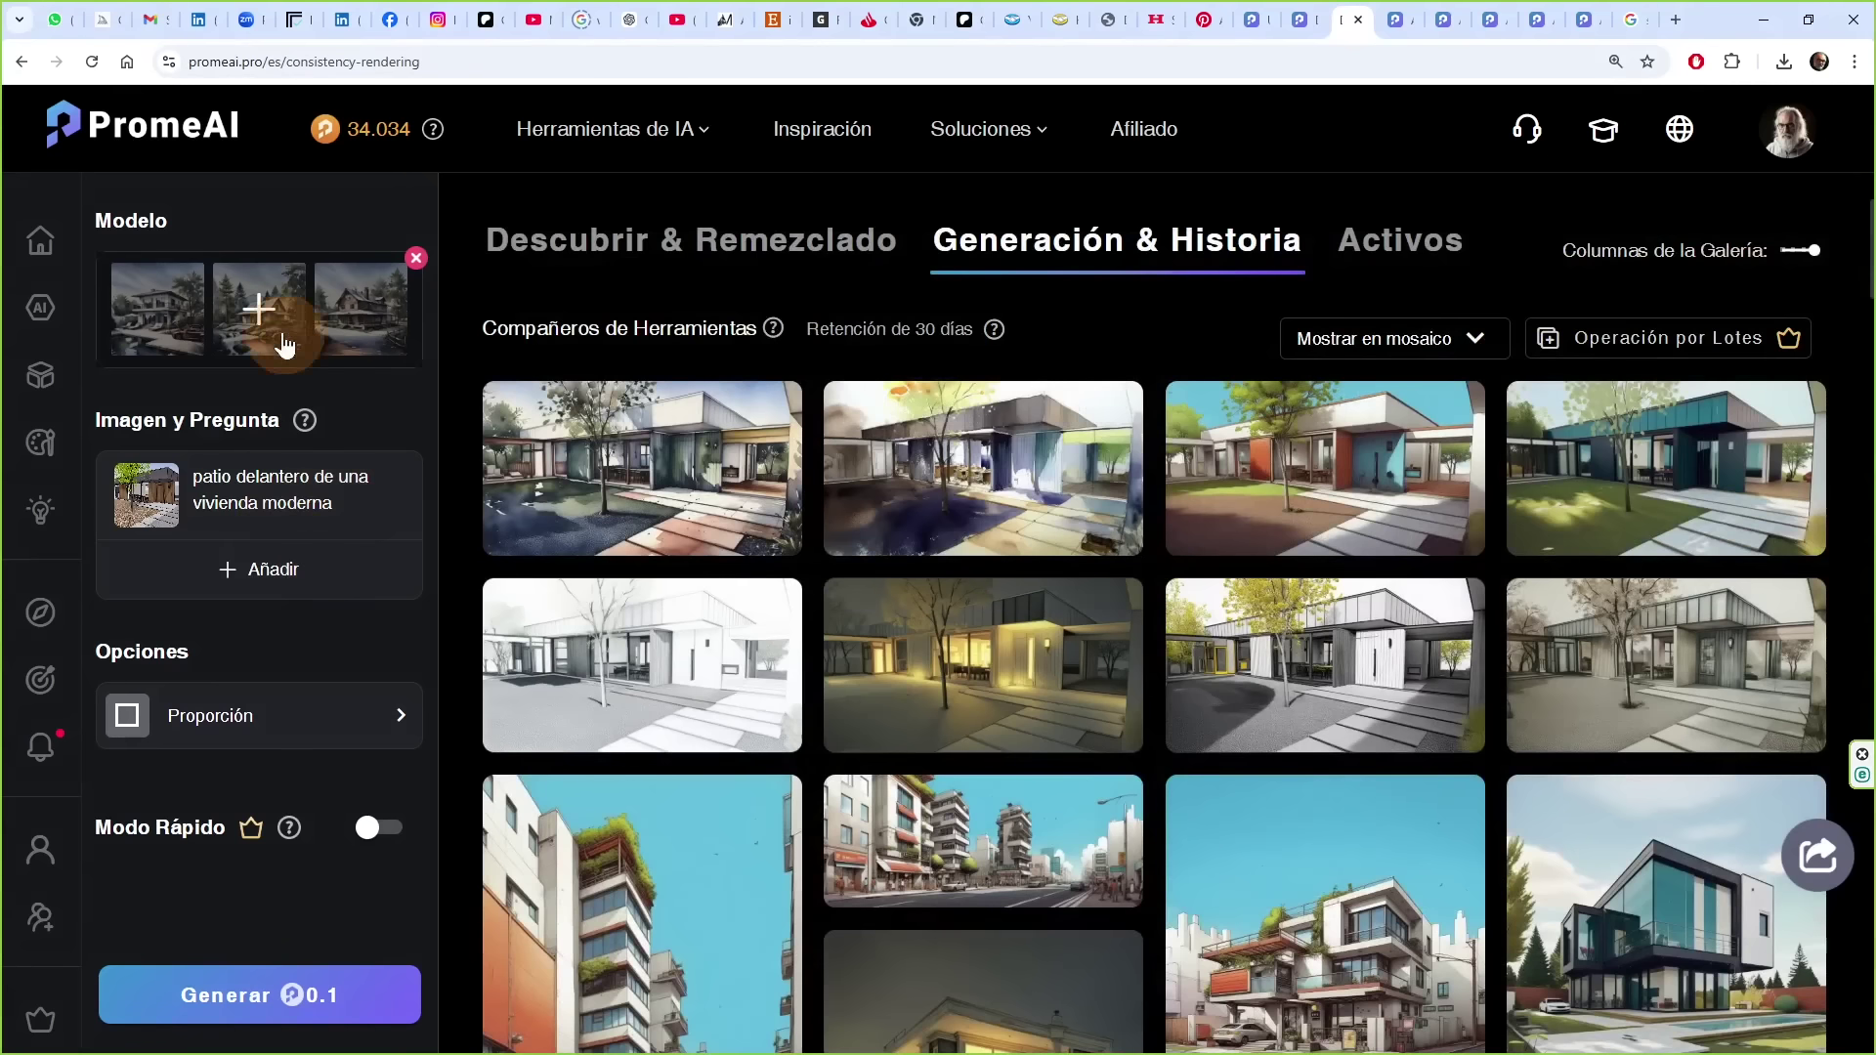
- Replace the style model with "Tinta y acuarela en tonos cálidos" from the usage history
left_click(259, 310)
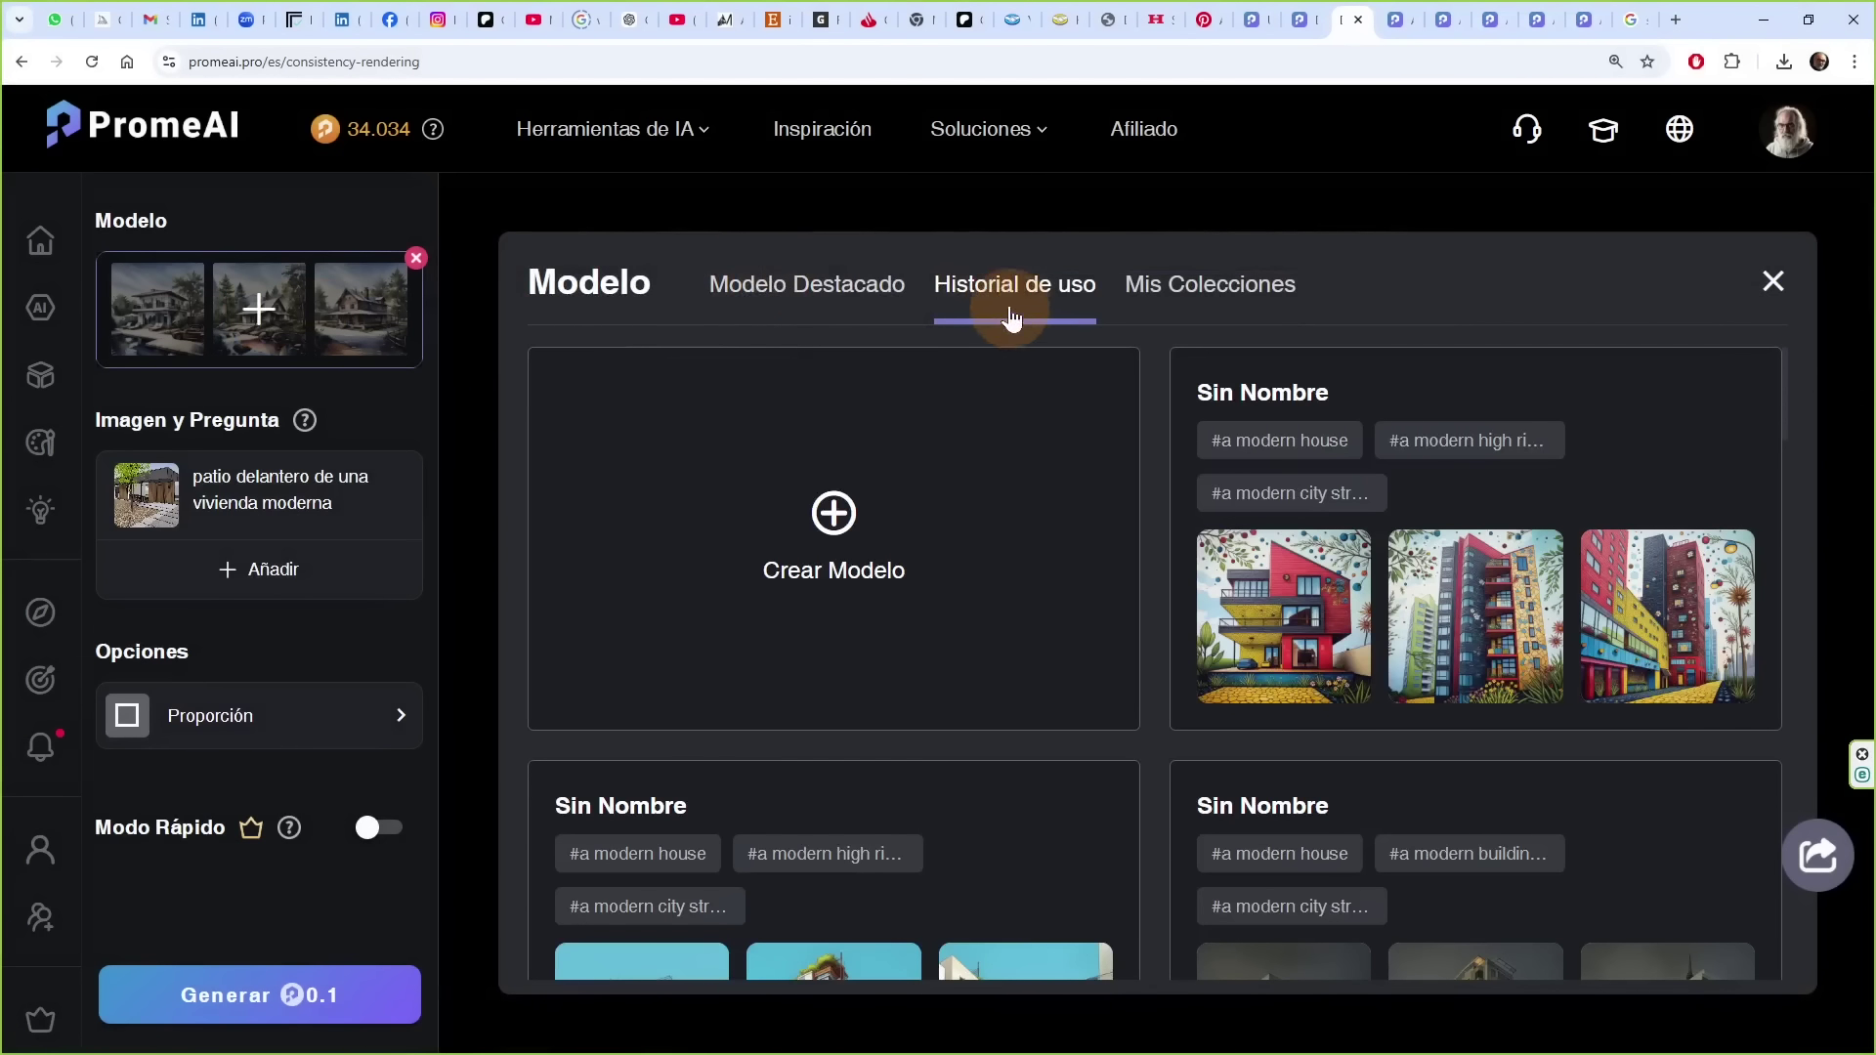
scroll(938, 499, "down", 4)
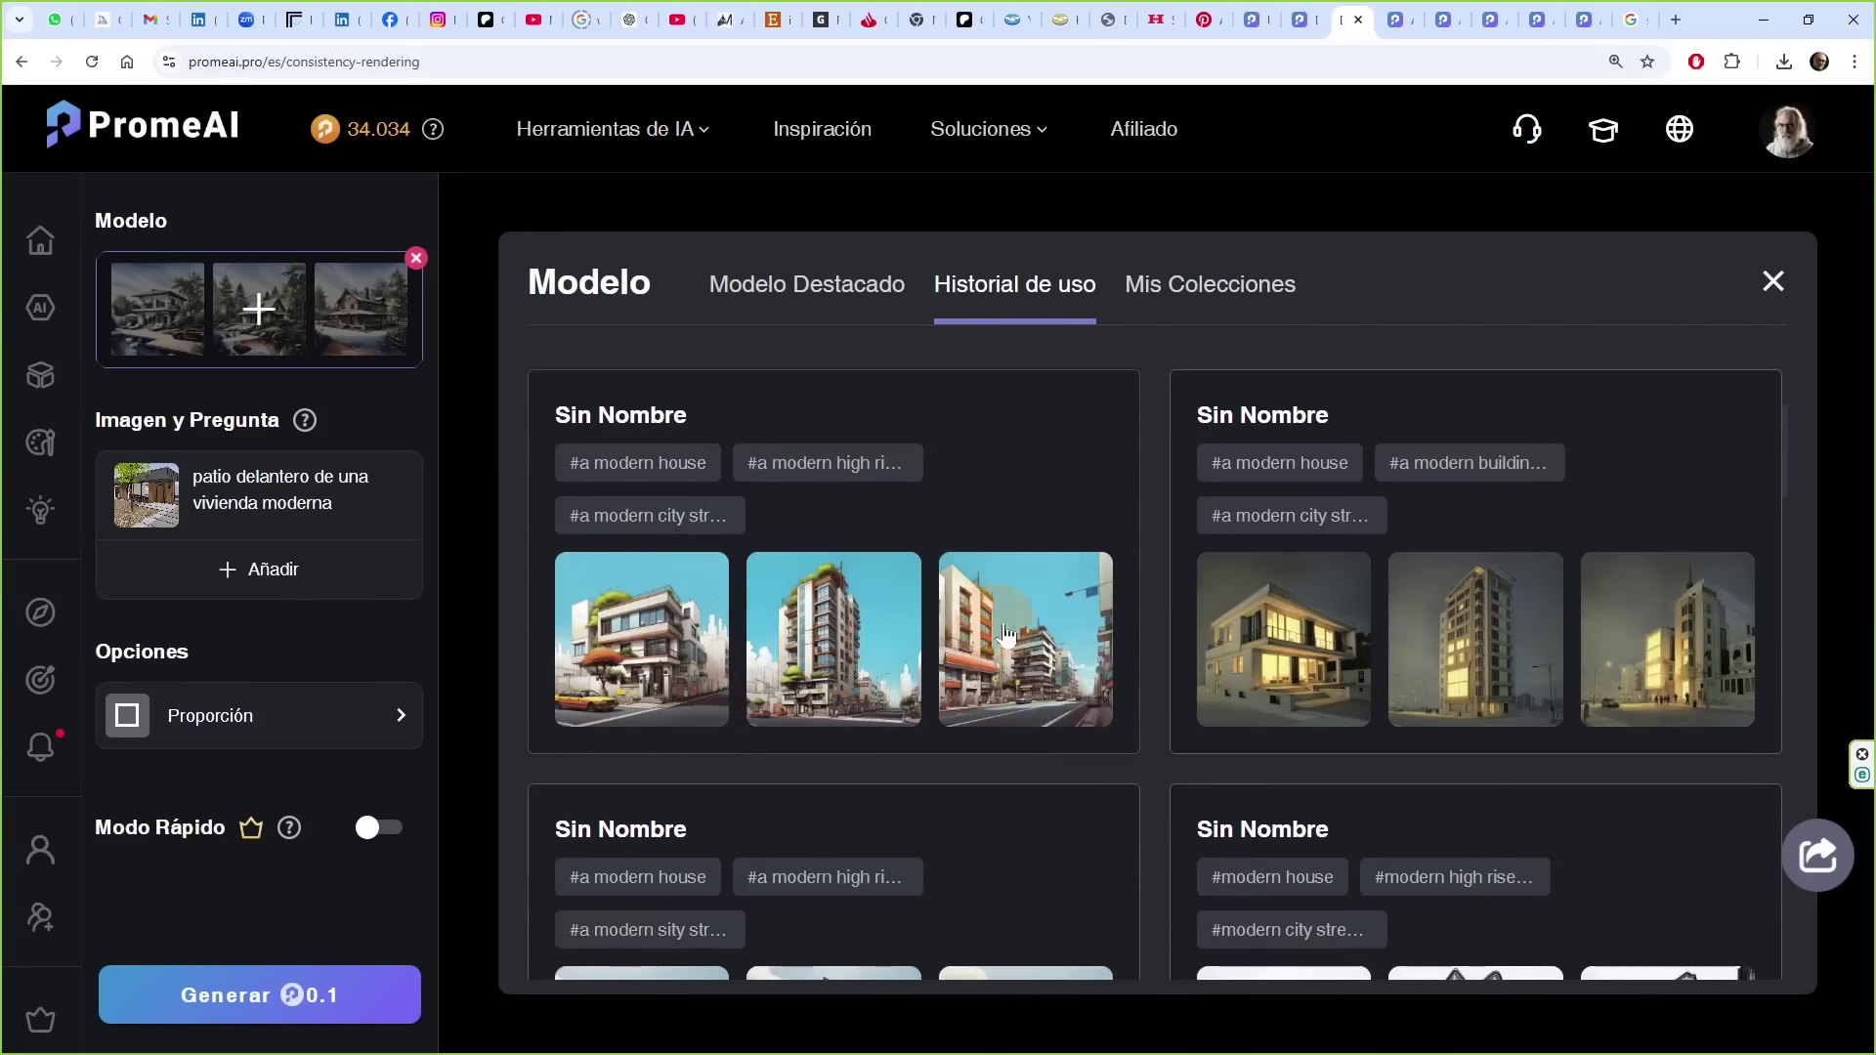
scroll(1327, 653, "down", 5)
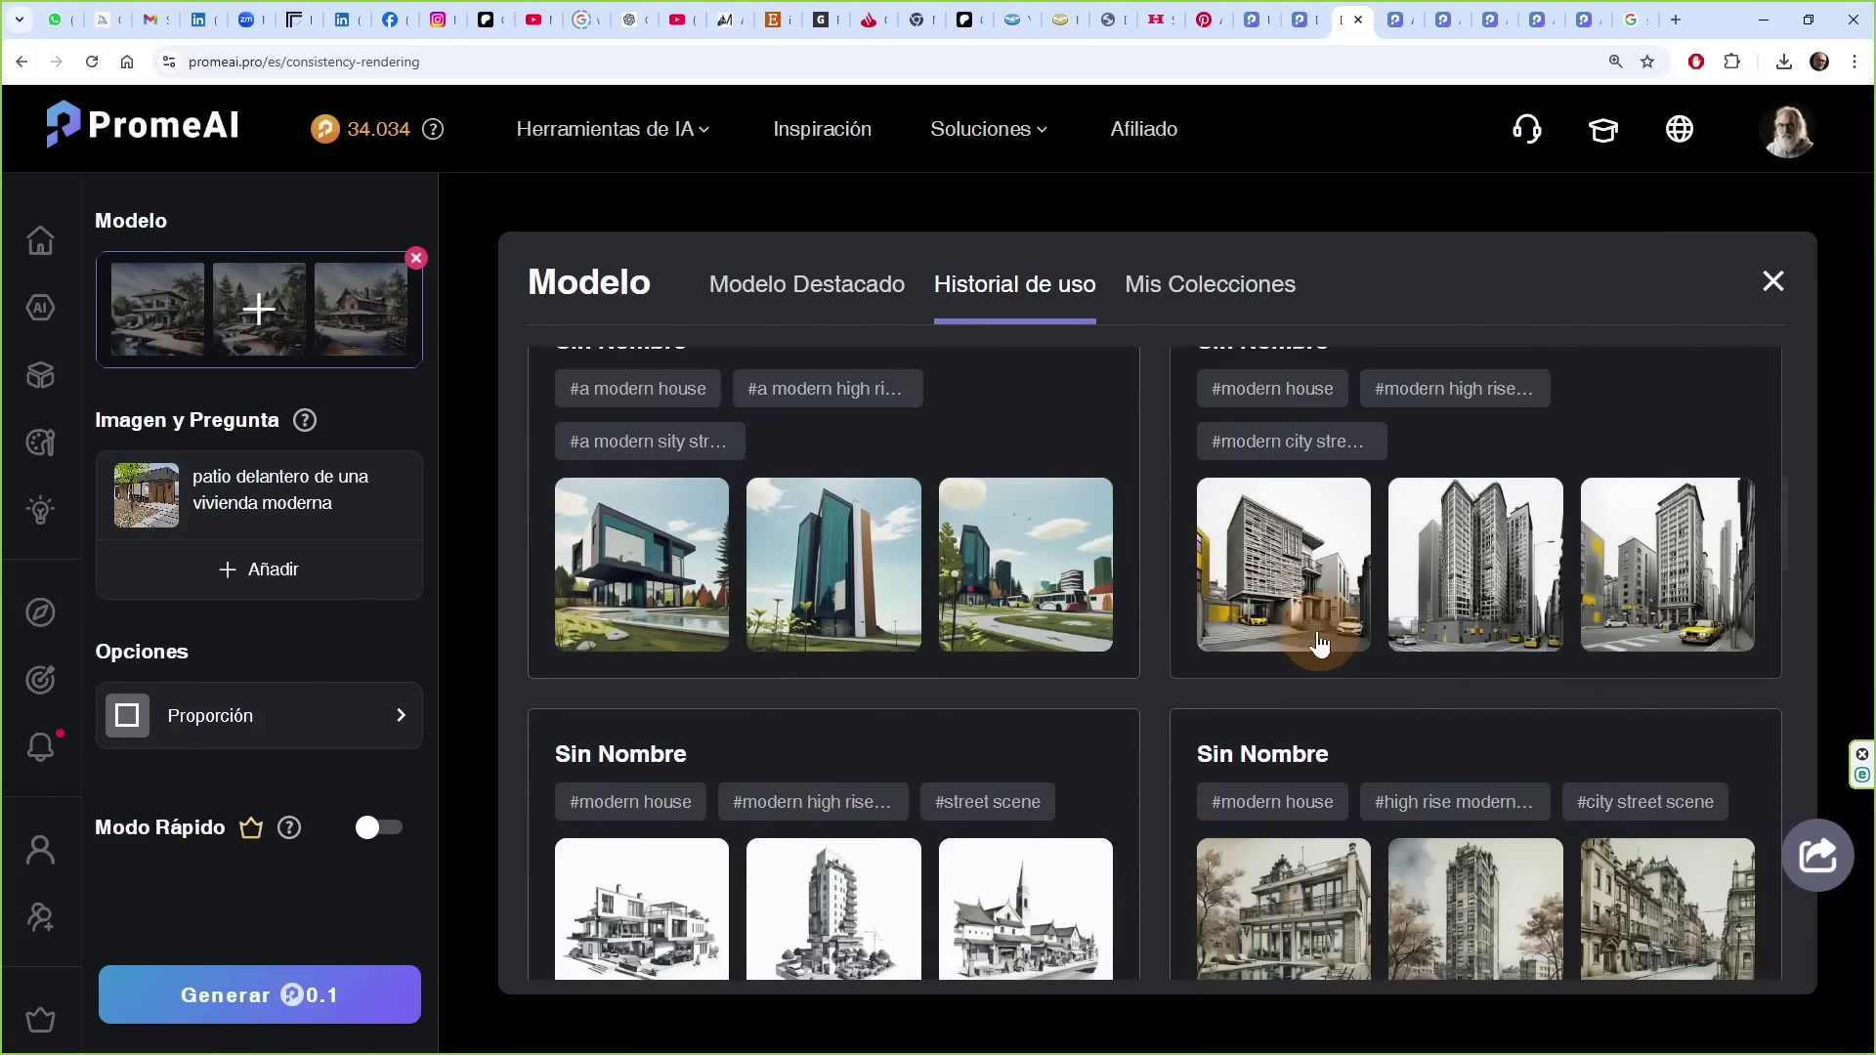
scroll(1319, 645, "down", 1)
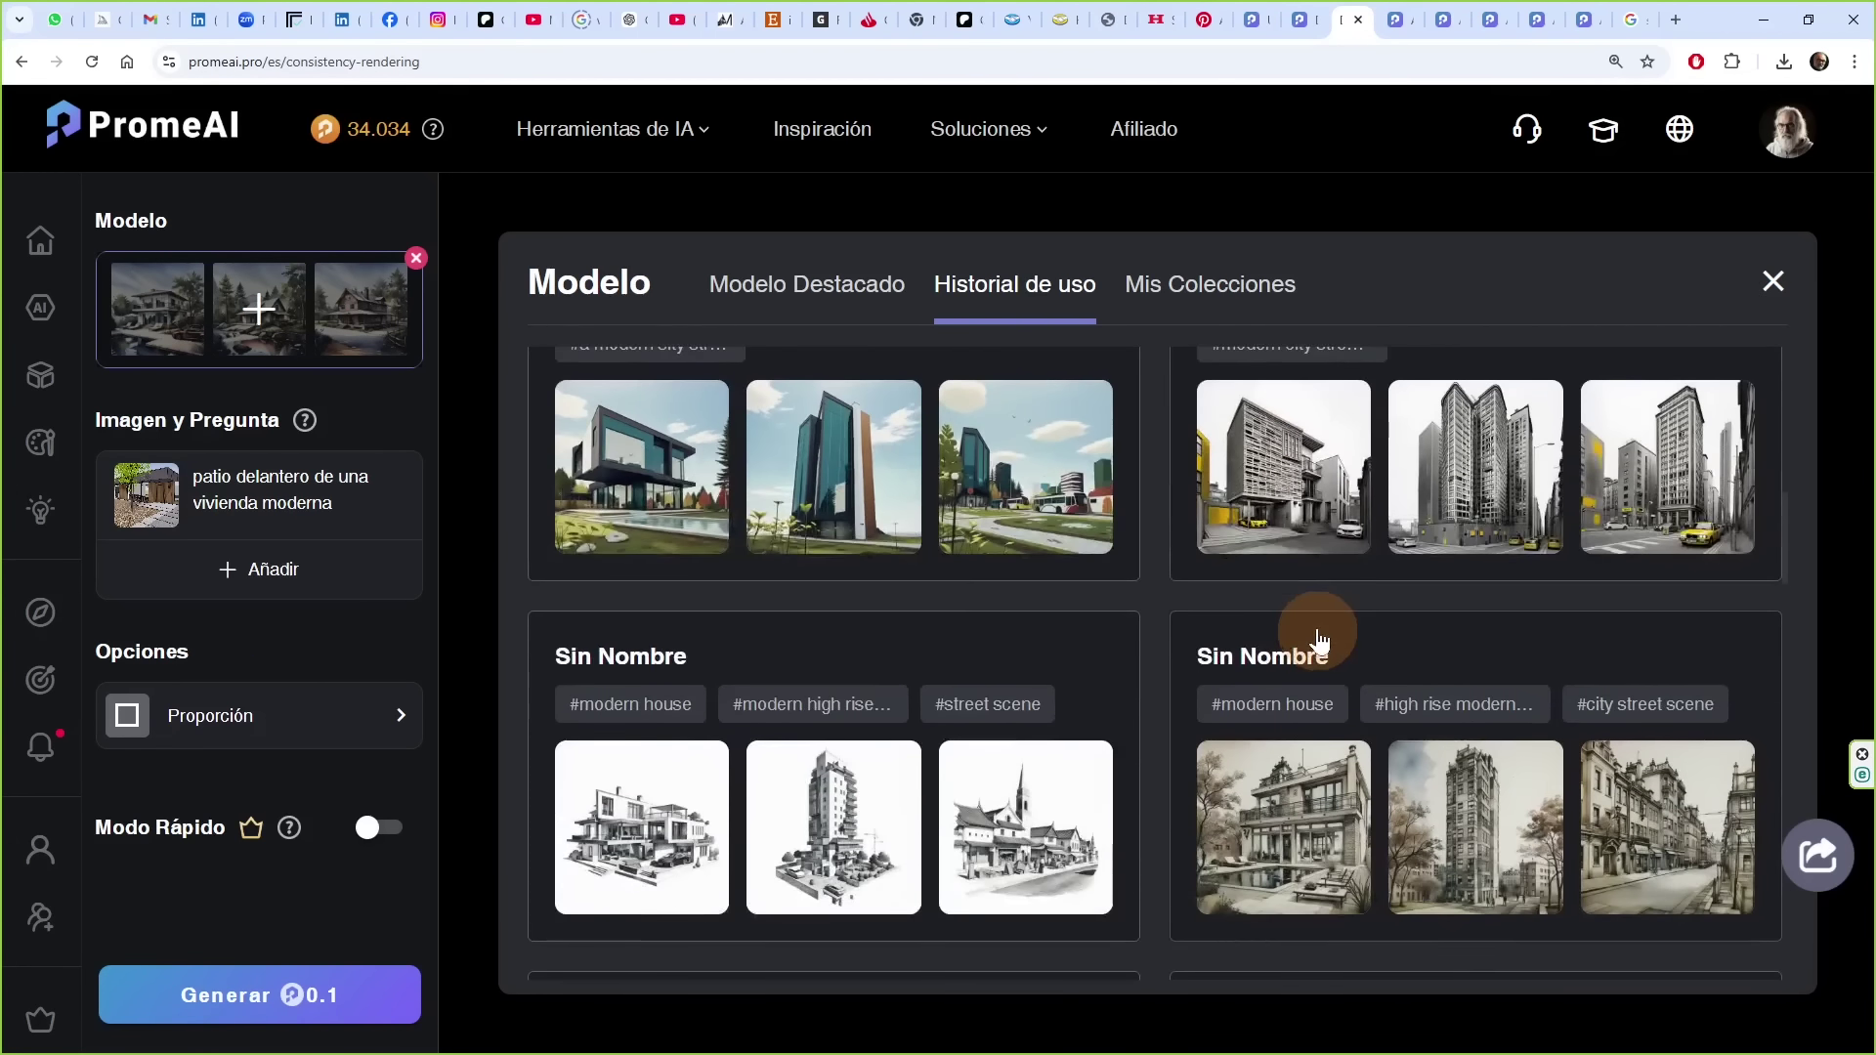
scroll(1314, 626, "down", 6)
scroll(1309, 594, "down", 7)
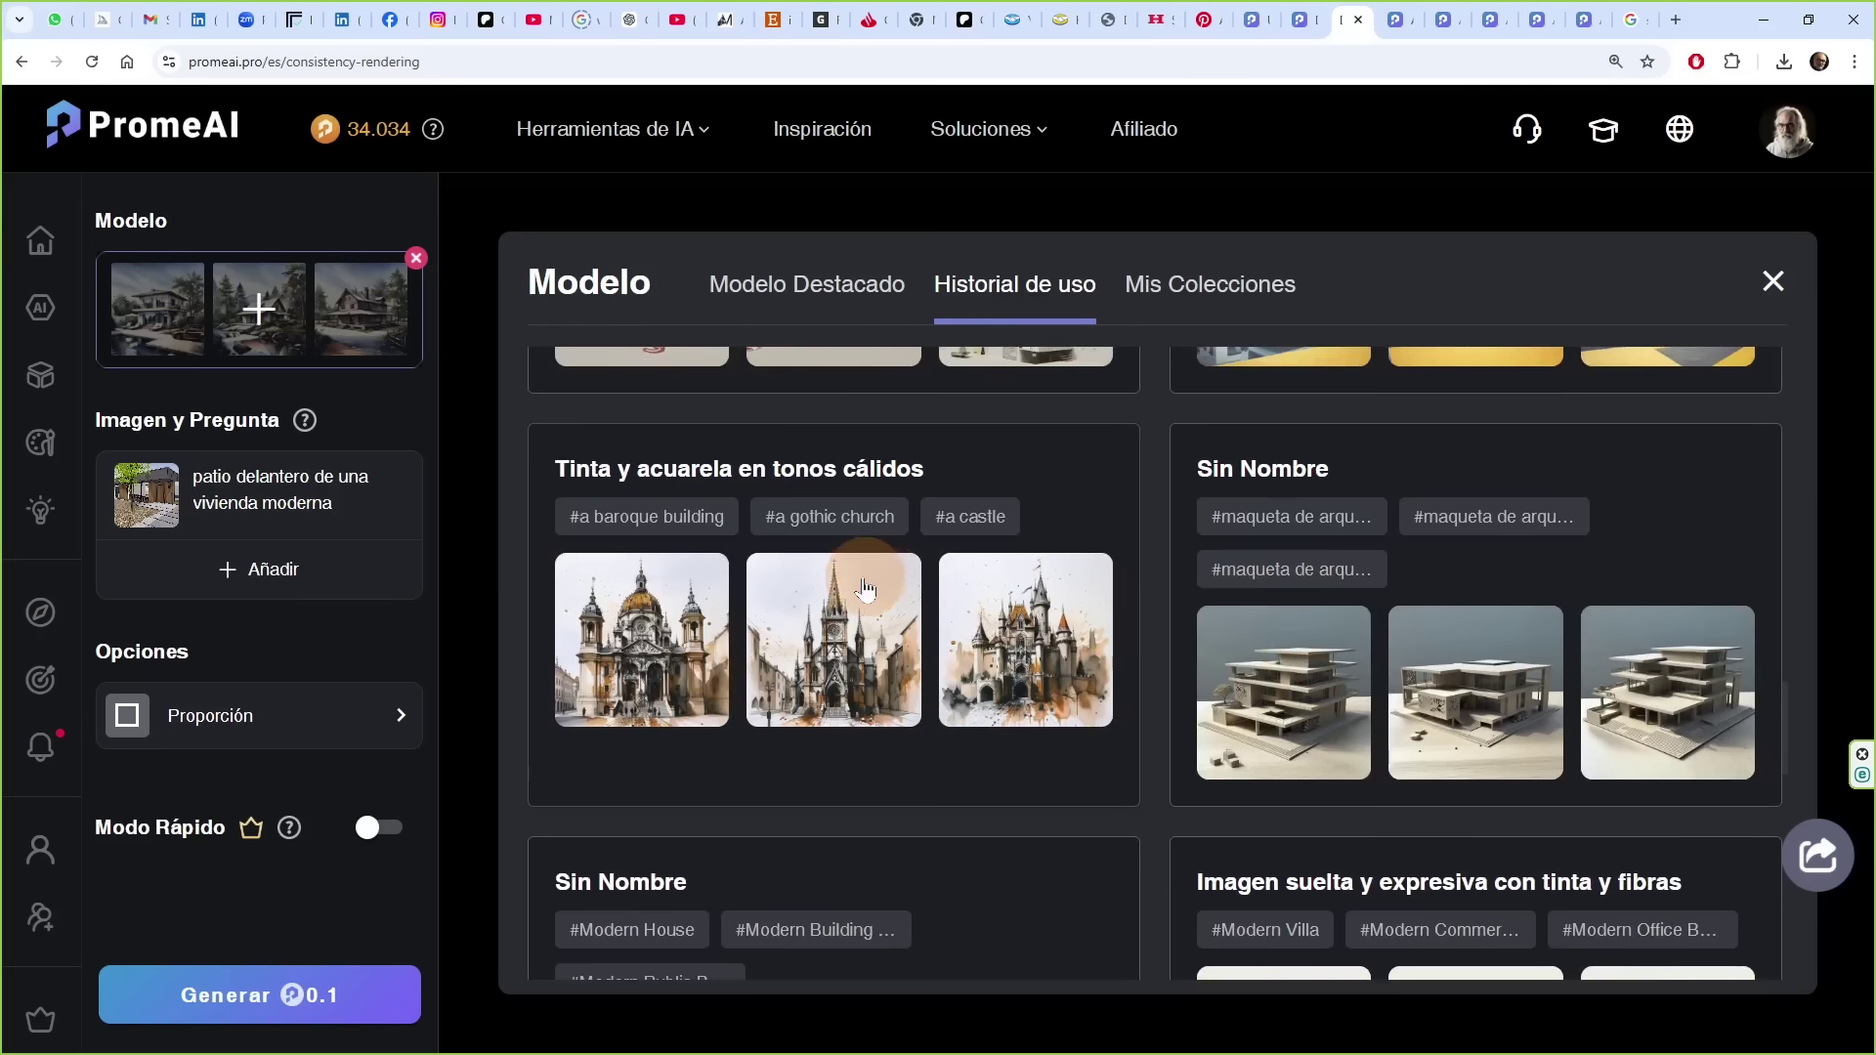
left_click(596, 625)
- Set the output proportion to 16:9 and generate the courtyard house with the Tinta y acuarela en tonos cálidos model
left_click(248, 718)
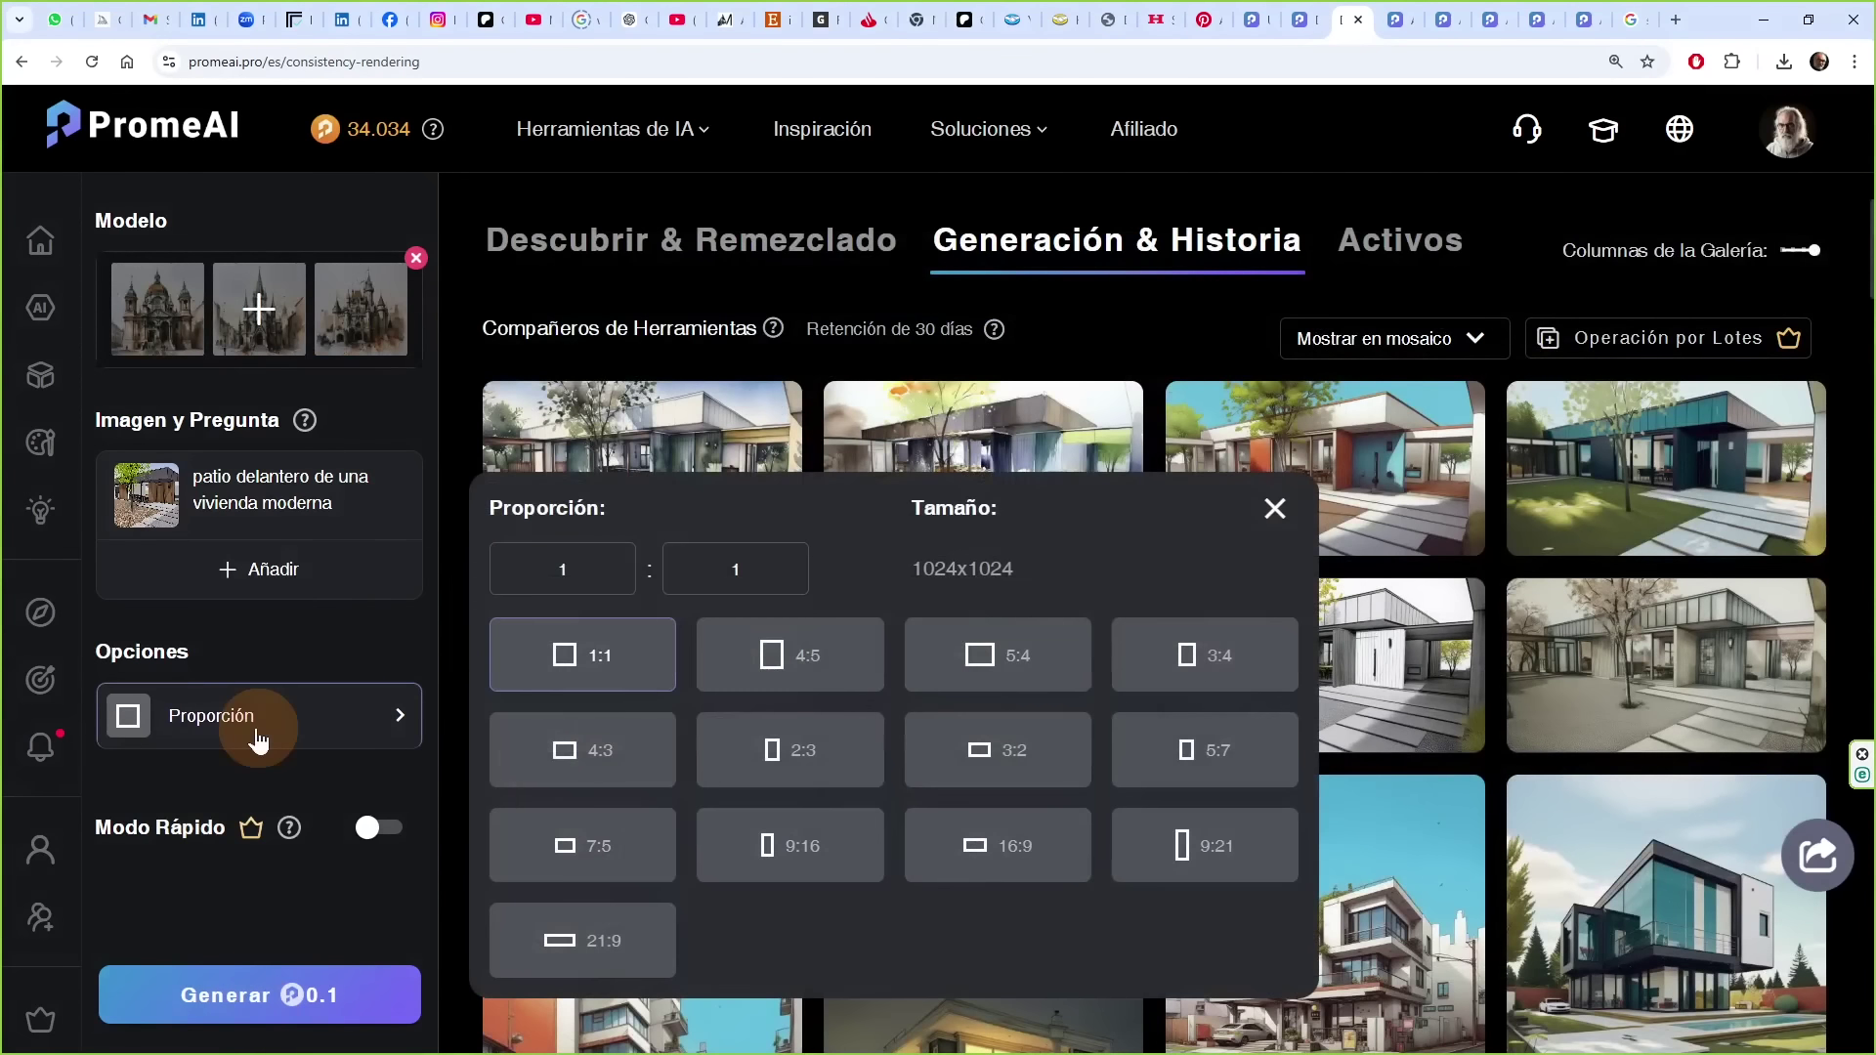
left_click(1034, 850)
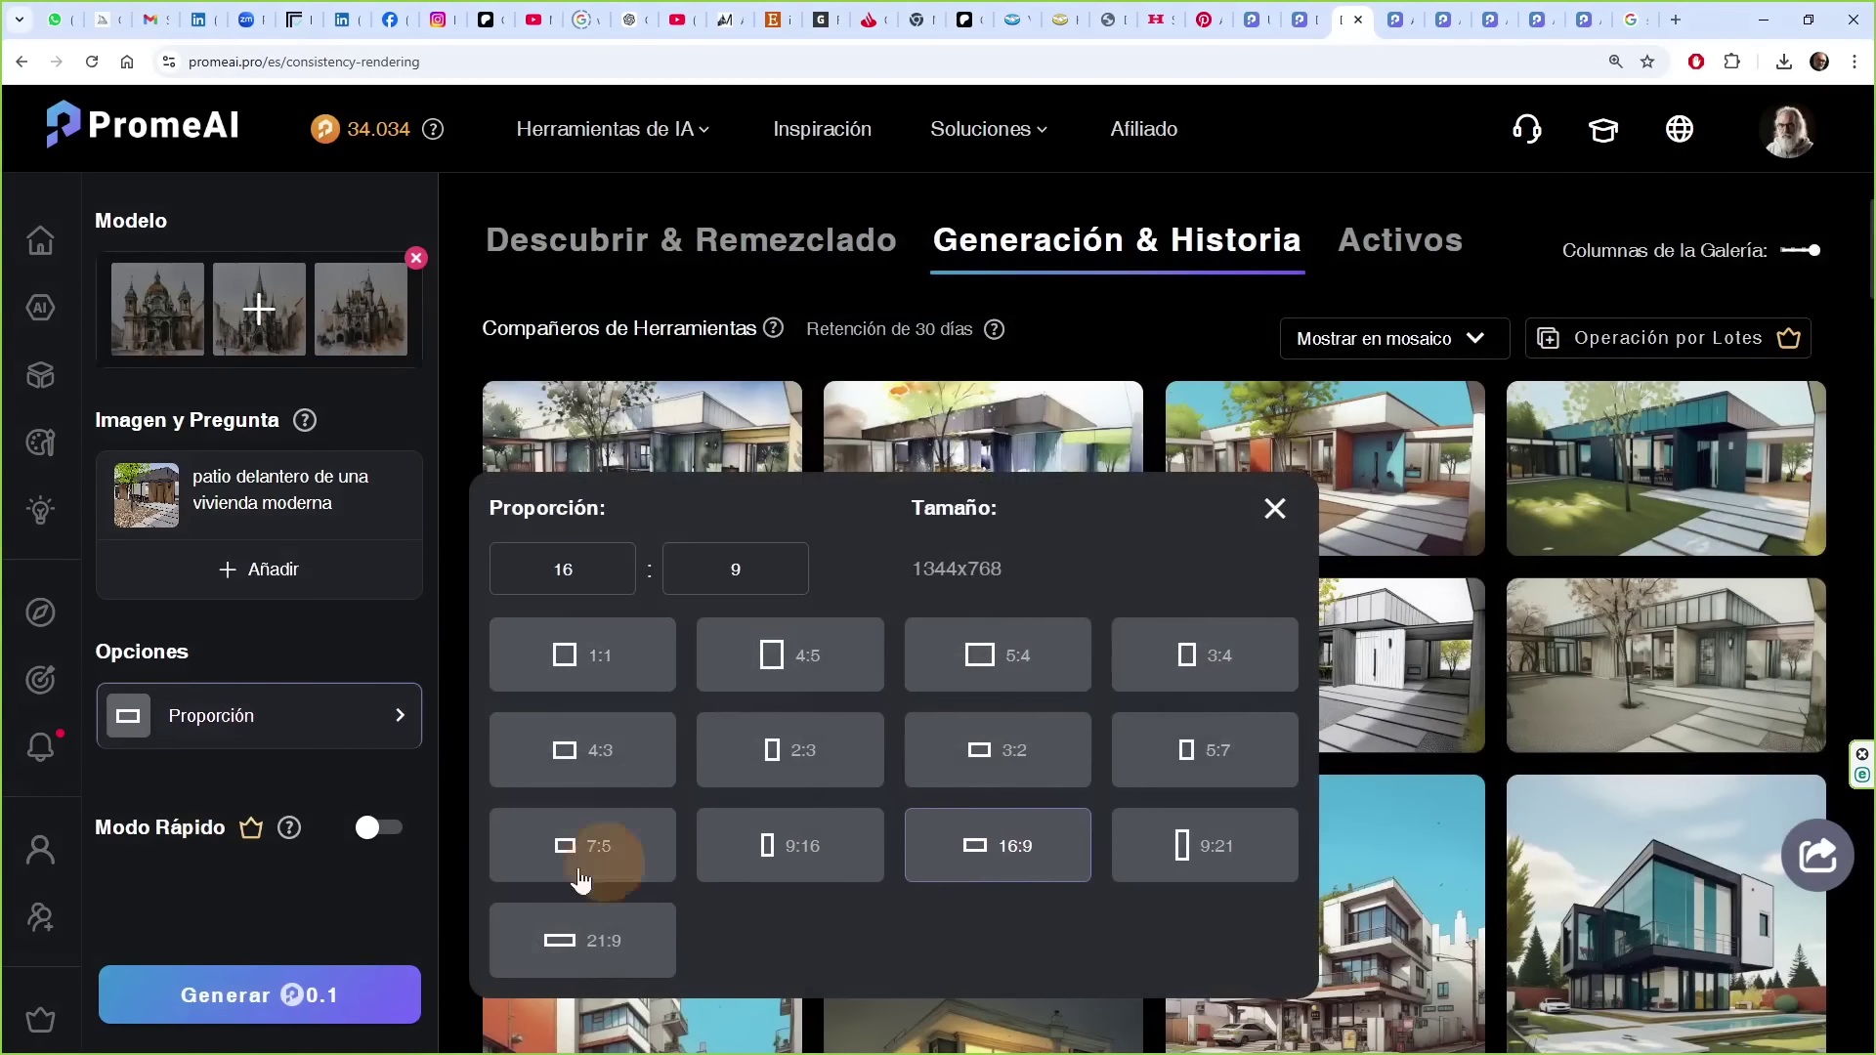
left_click(244, 994)
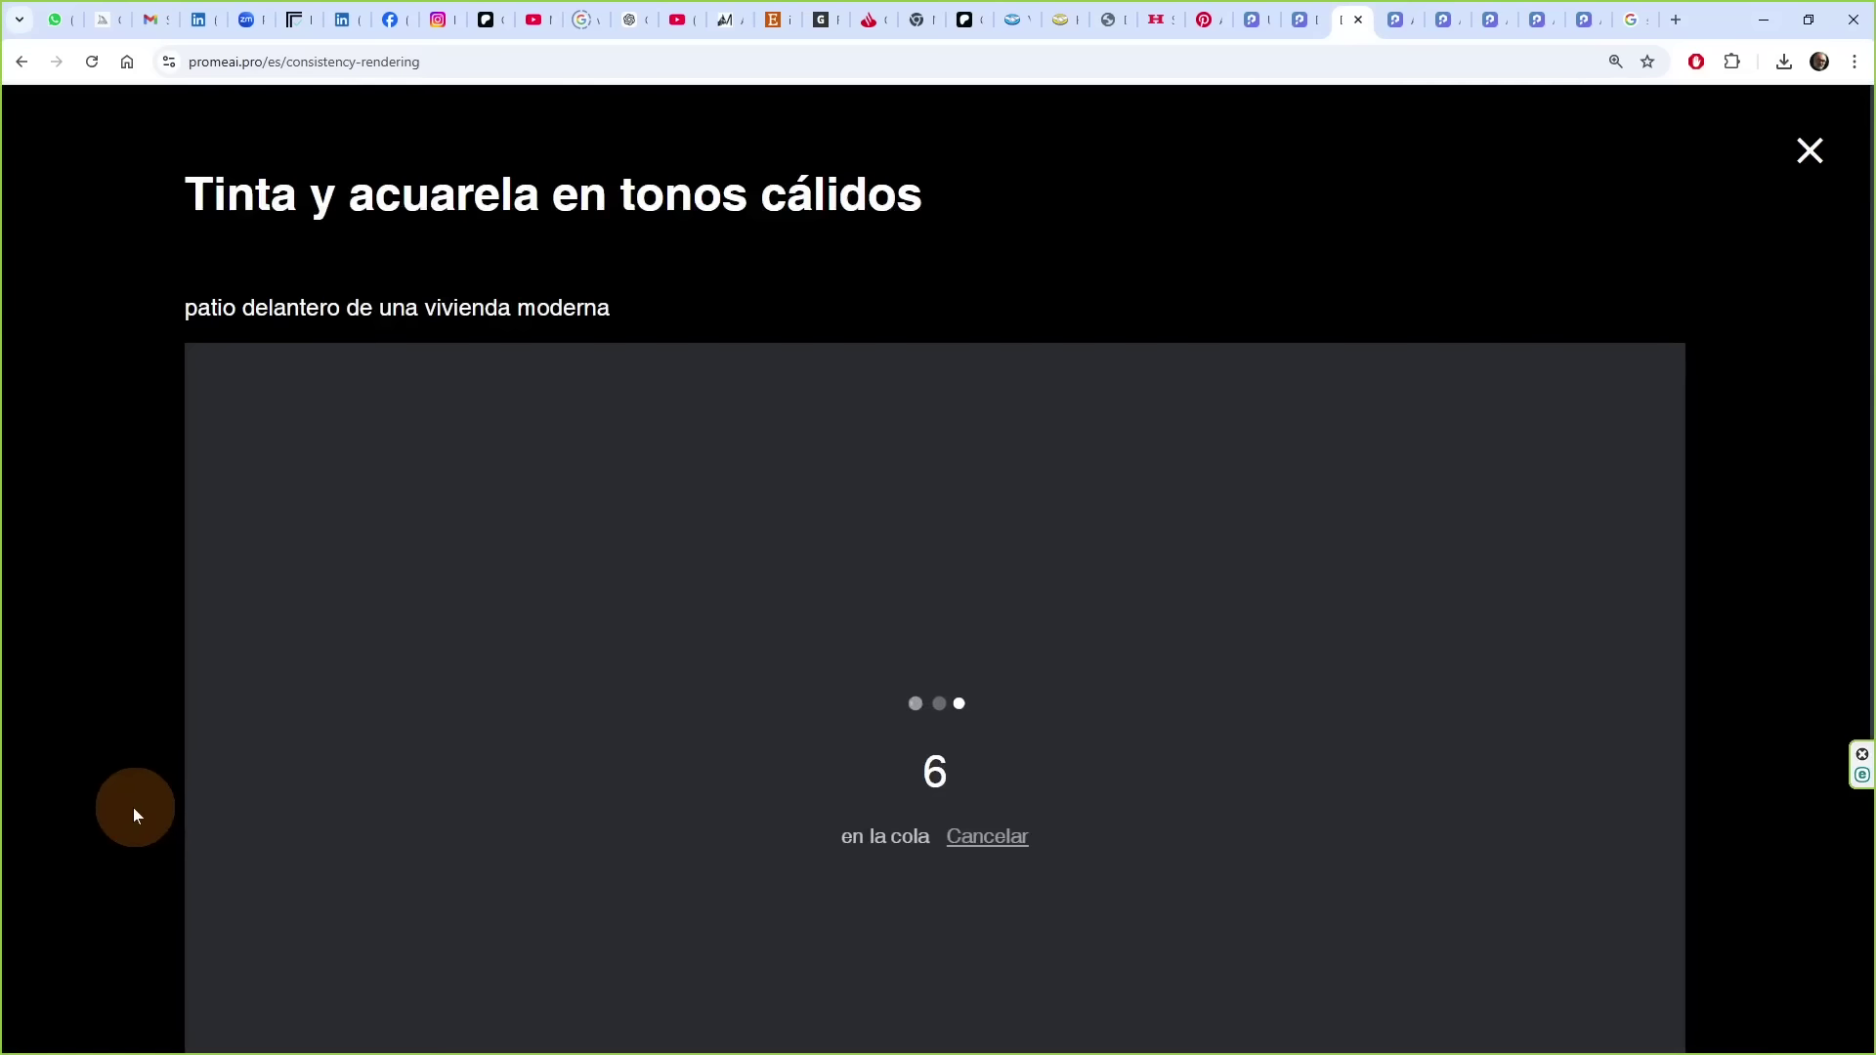
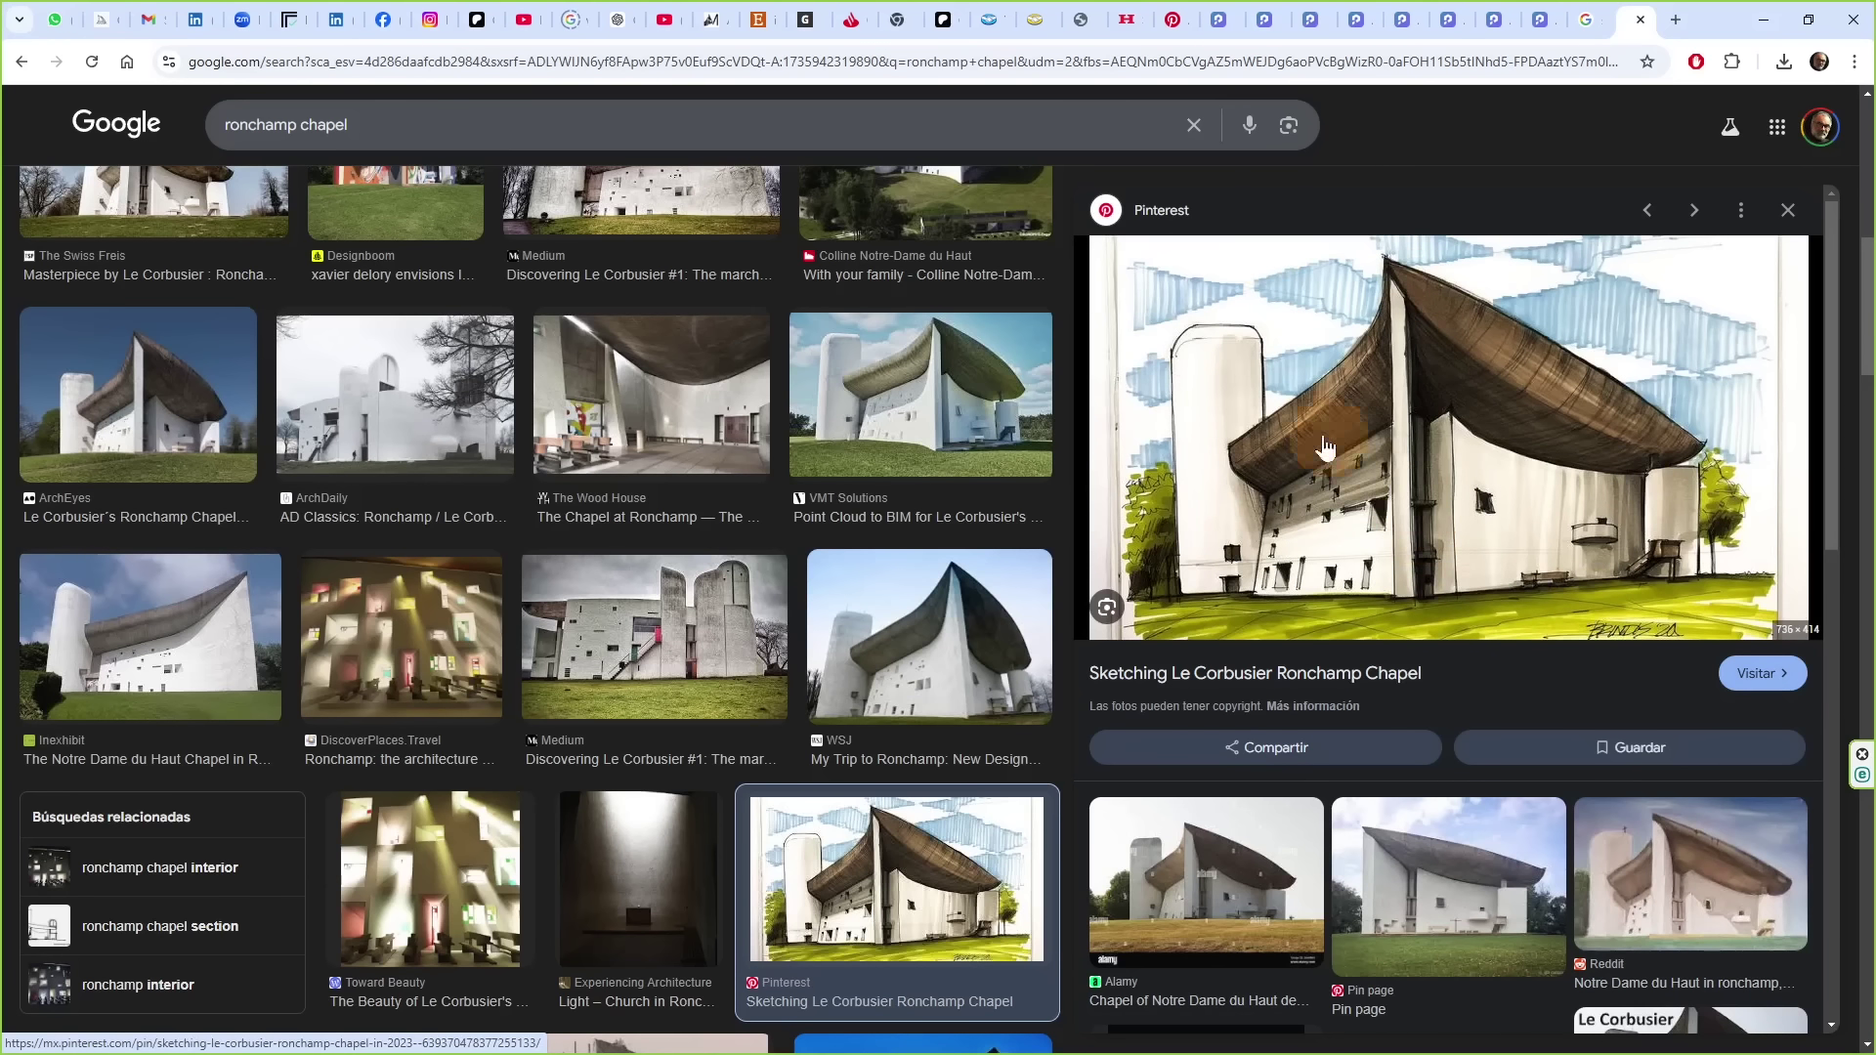
- Open the VMT Solutions photo of Ronchamp chapel in the Google Images results and save it as maxresdefault (11).jpg
left_click(914, 378)
right_click(1255, 376)
left_click(1366, 639)
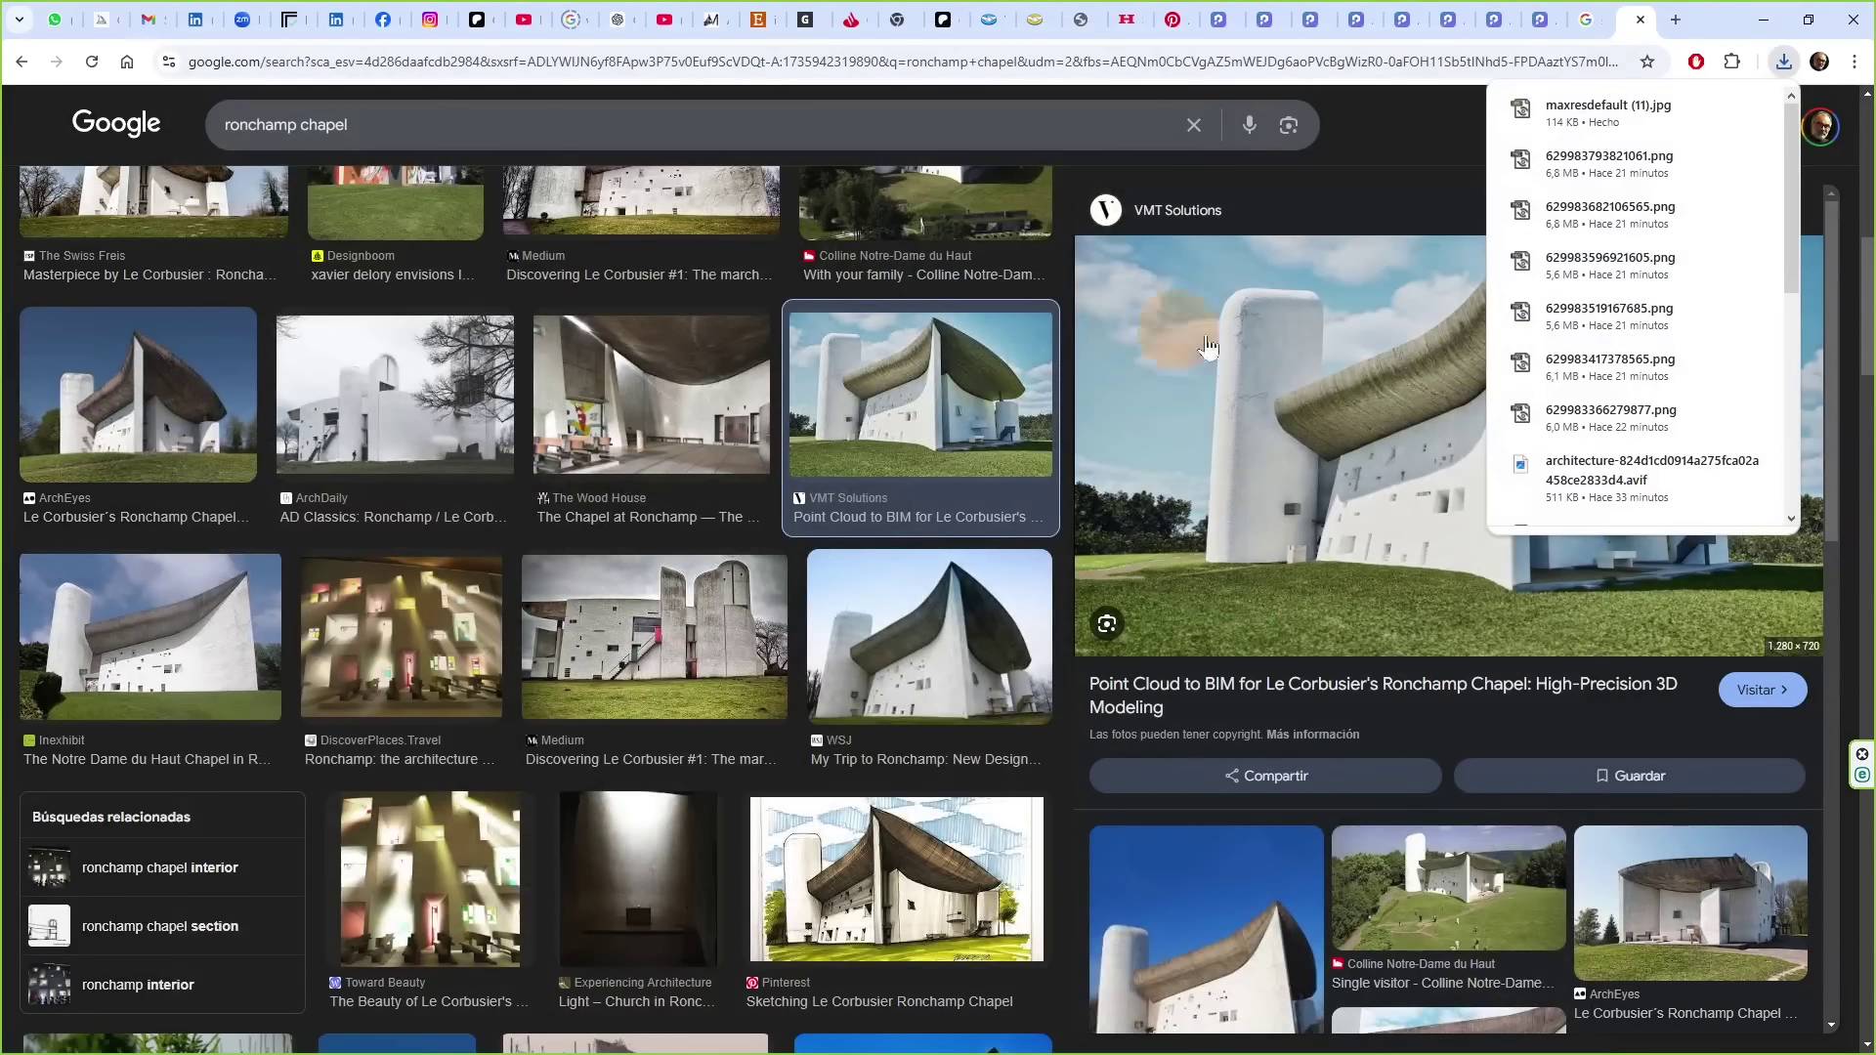
- Switch to PromeAI, open Consistency Rendering, and select the untitled architectural scale-model style ("maqueta de arquitectura") from the usage history
left_click(1541, 19)
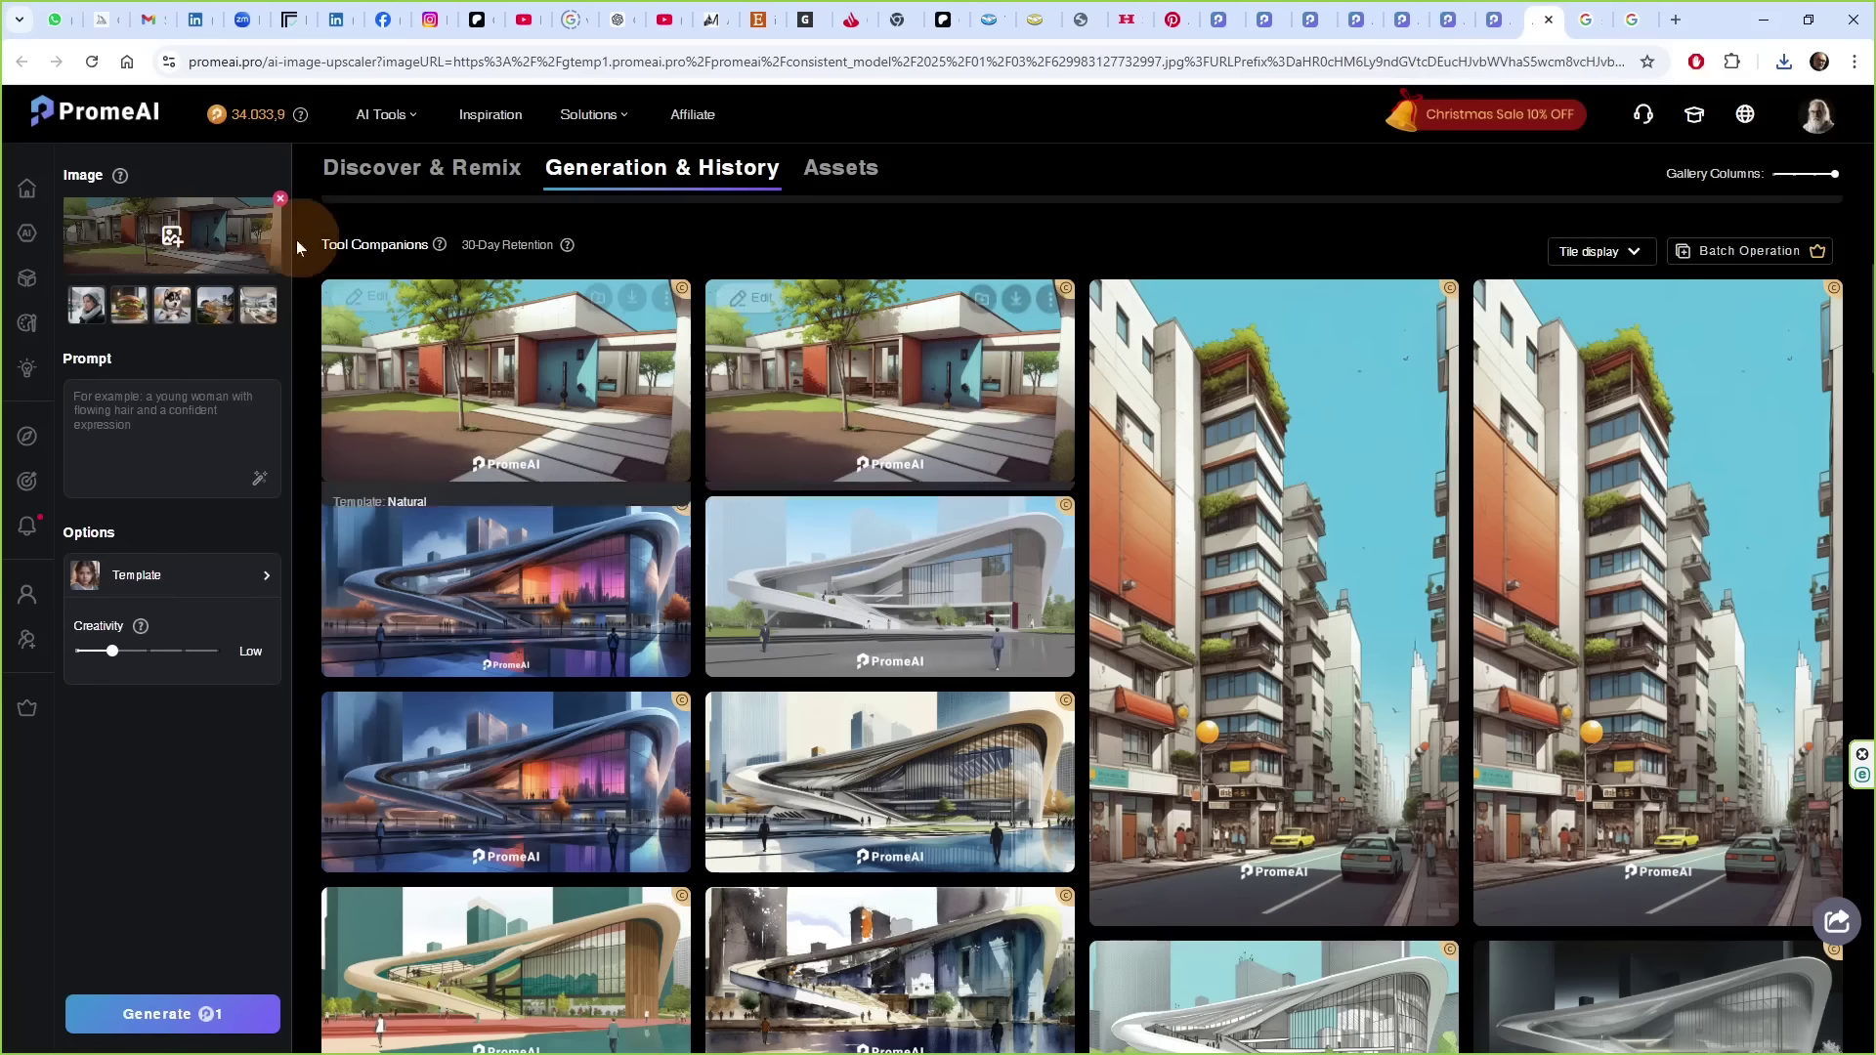
mouse_move(383, 114)
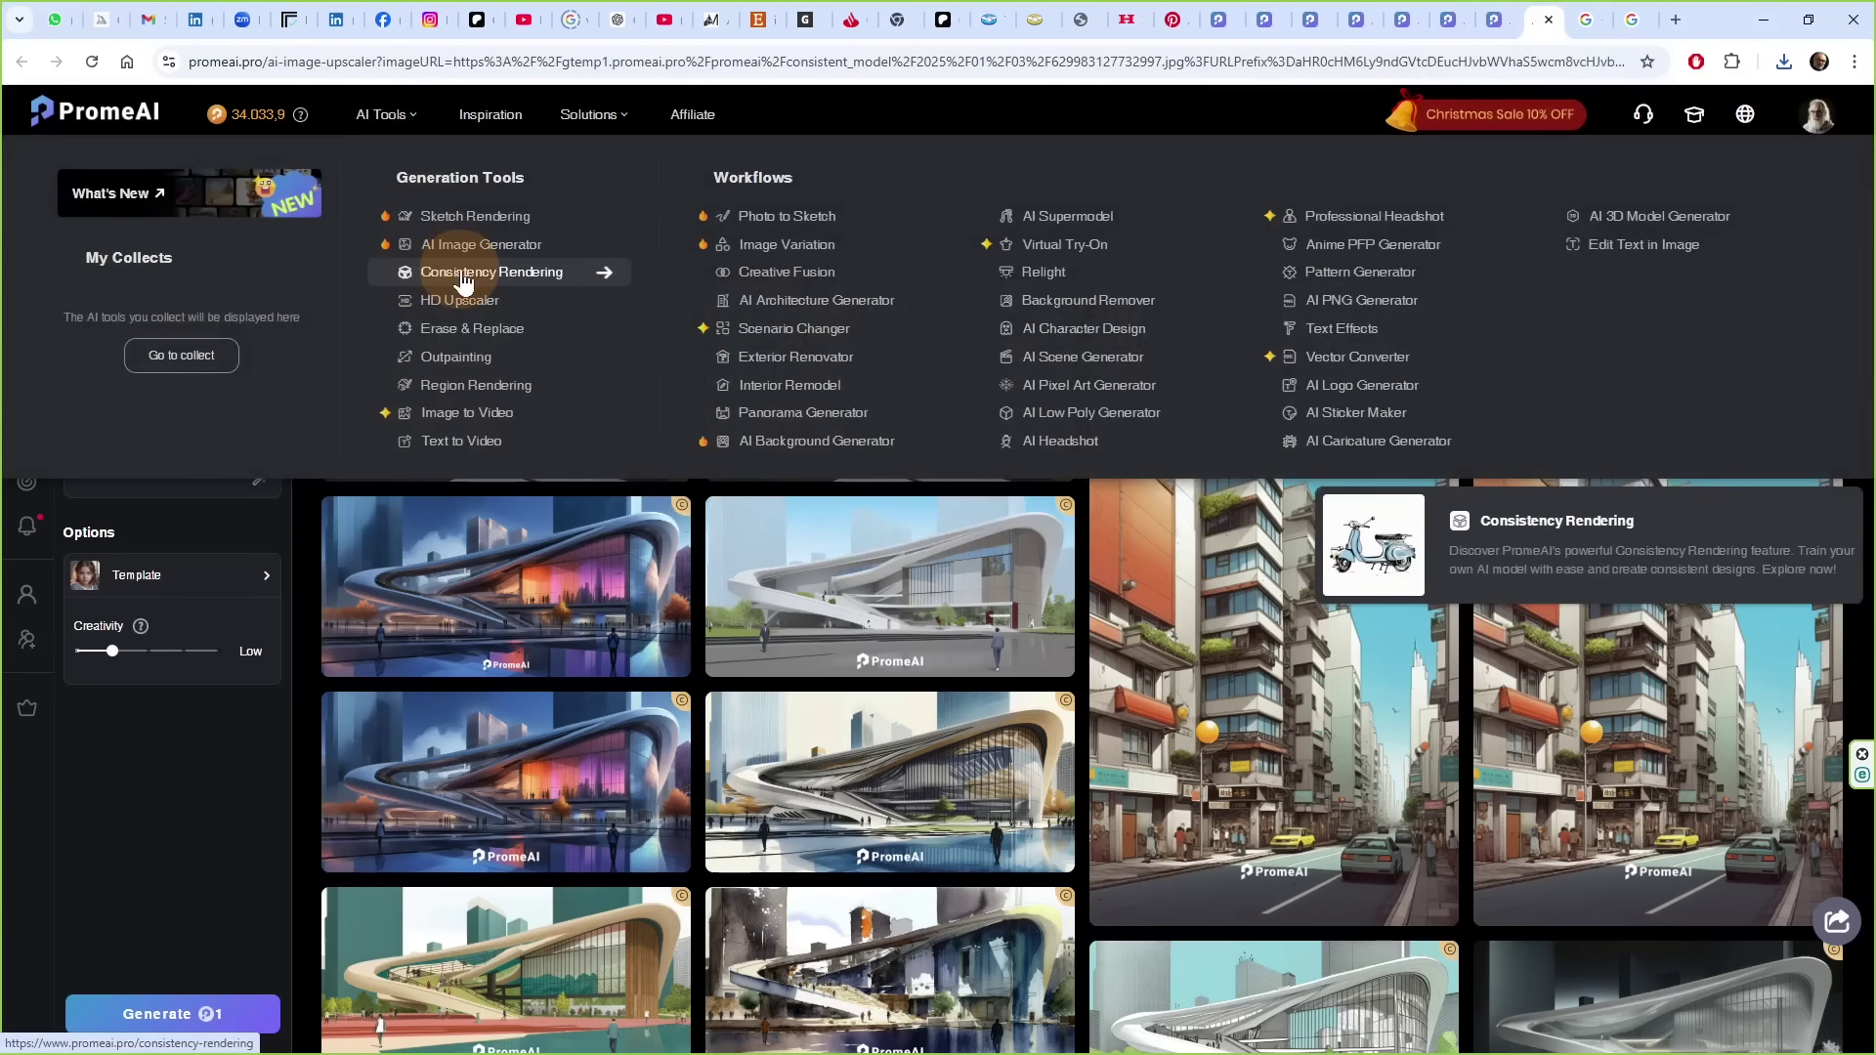
left_click(451, 273)
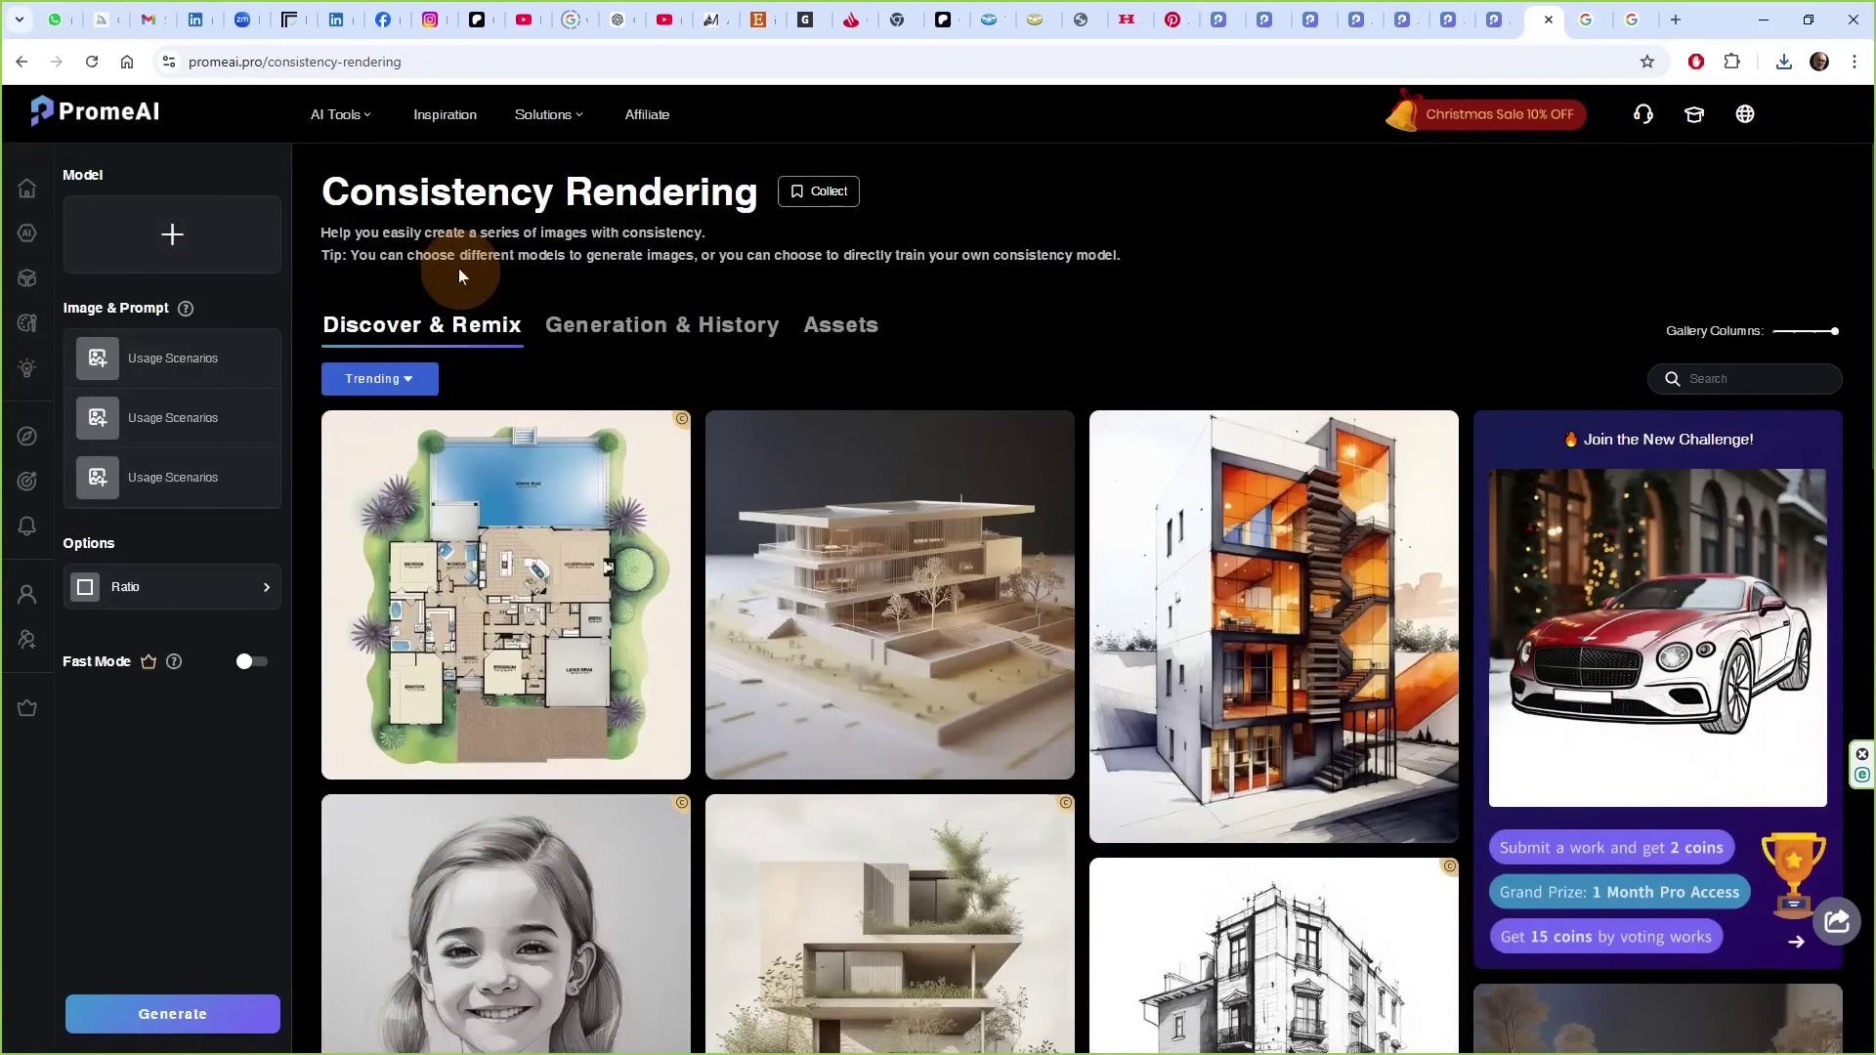
left_click(172, 235)
left_click(636, 217)
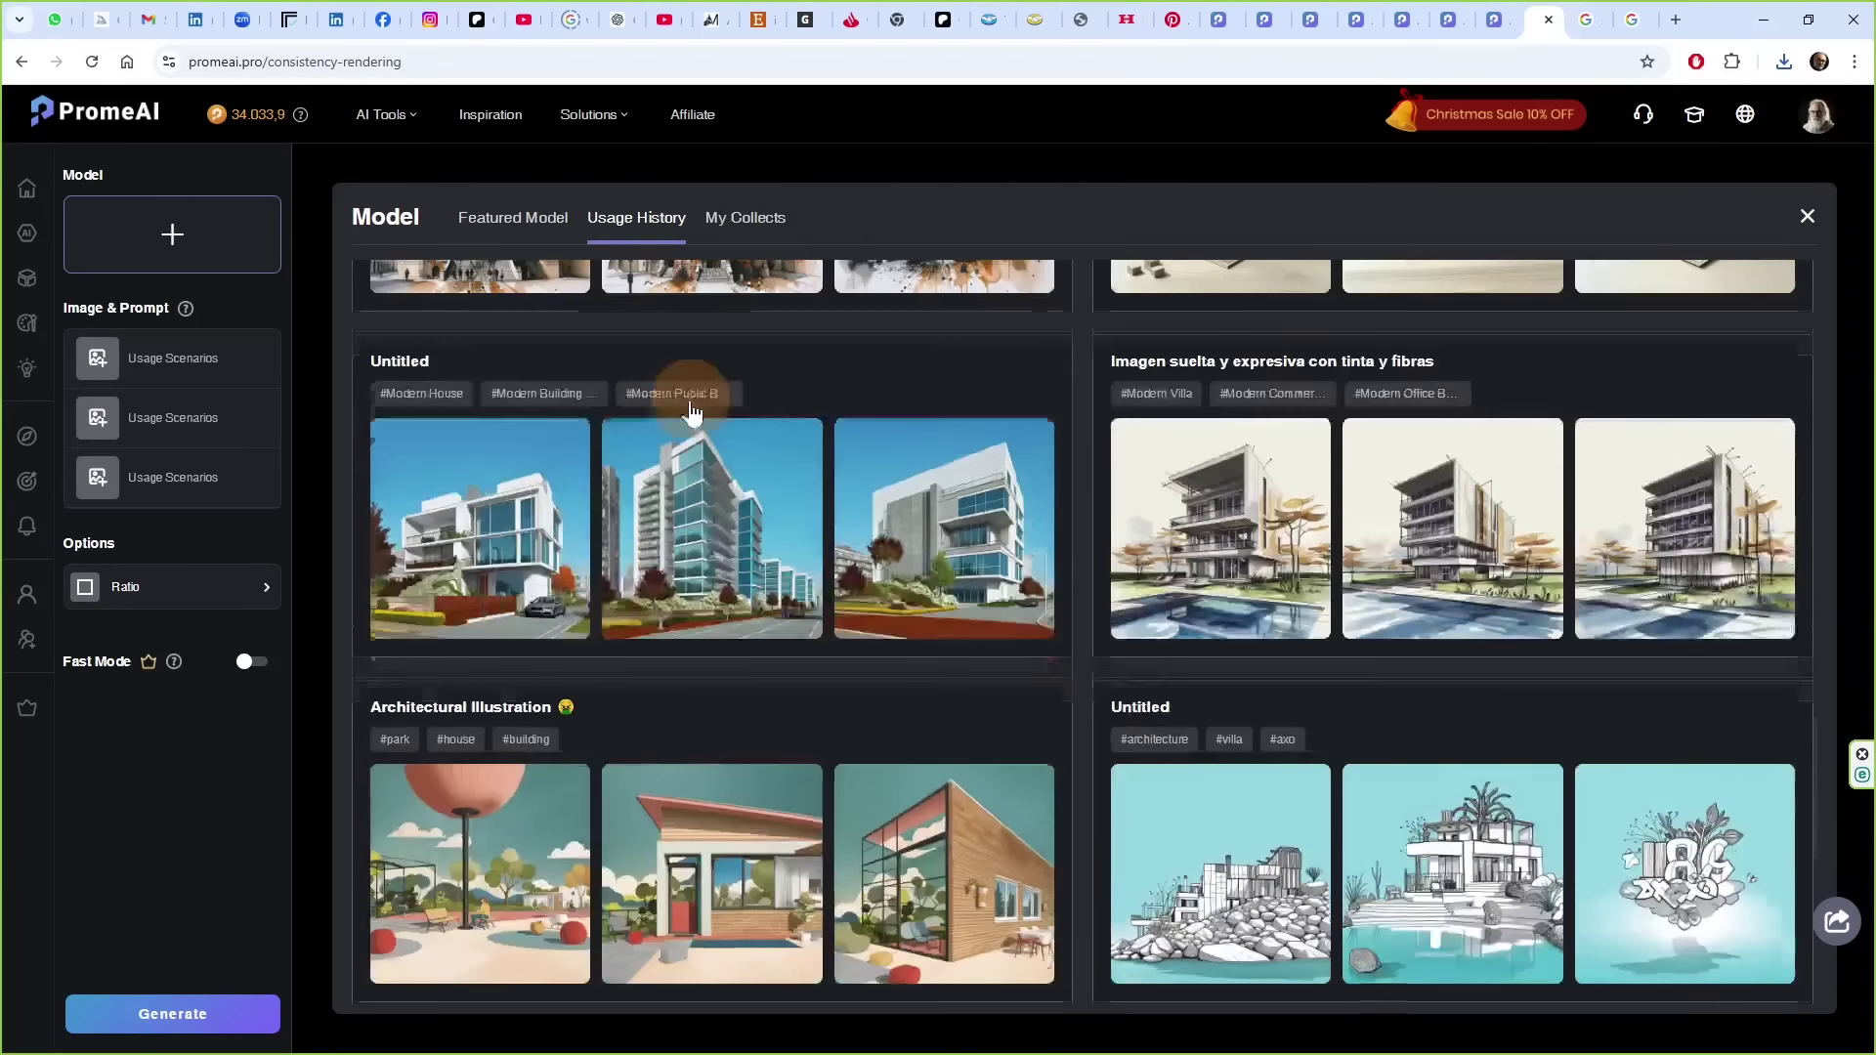
scroll(622, 440, "down", 2)
scroll(621, 441, "up", 5)
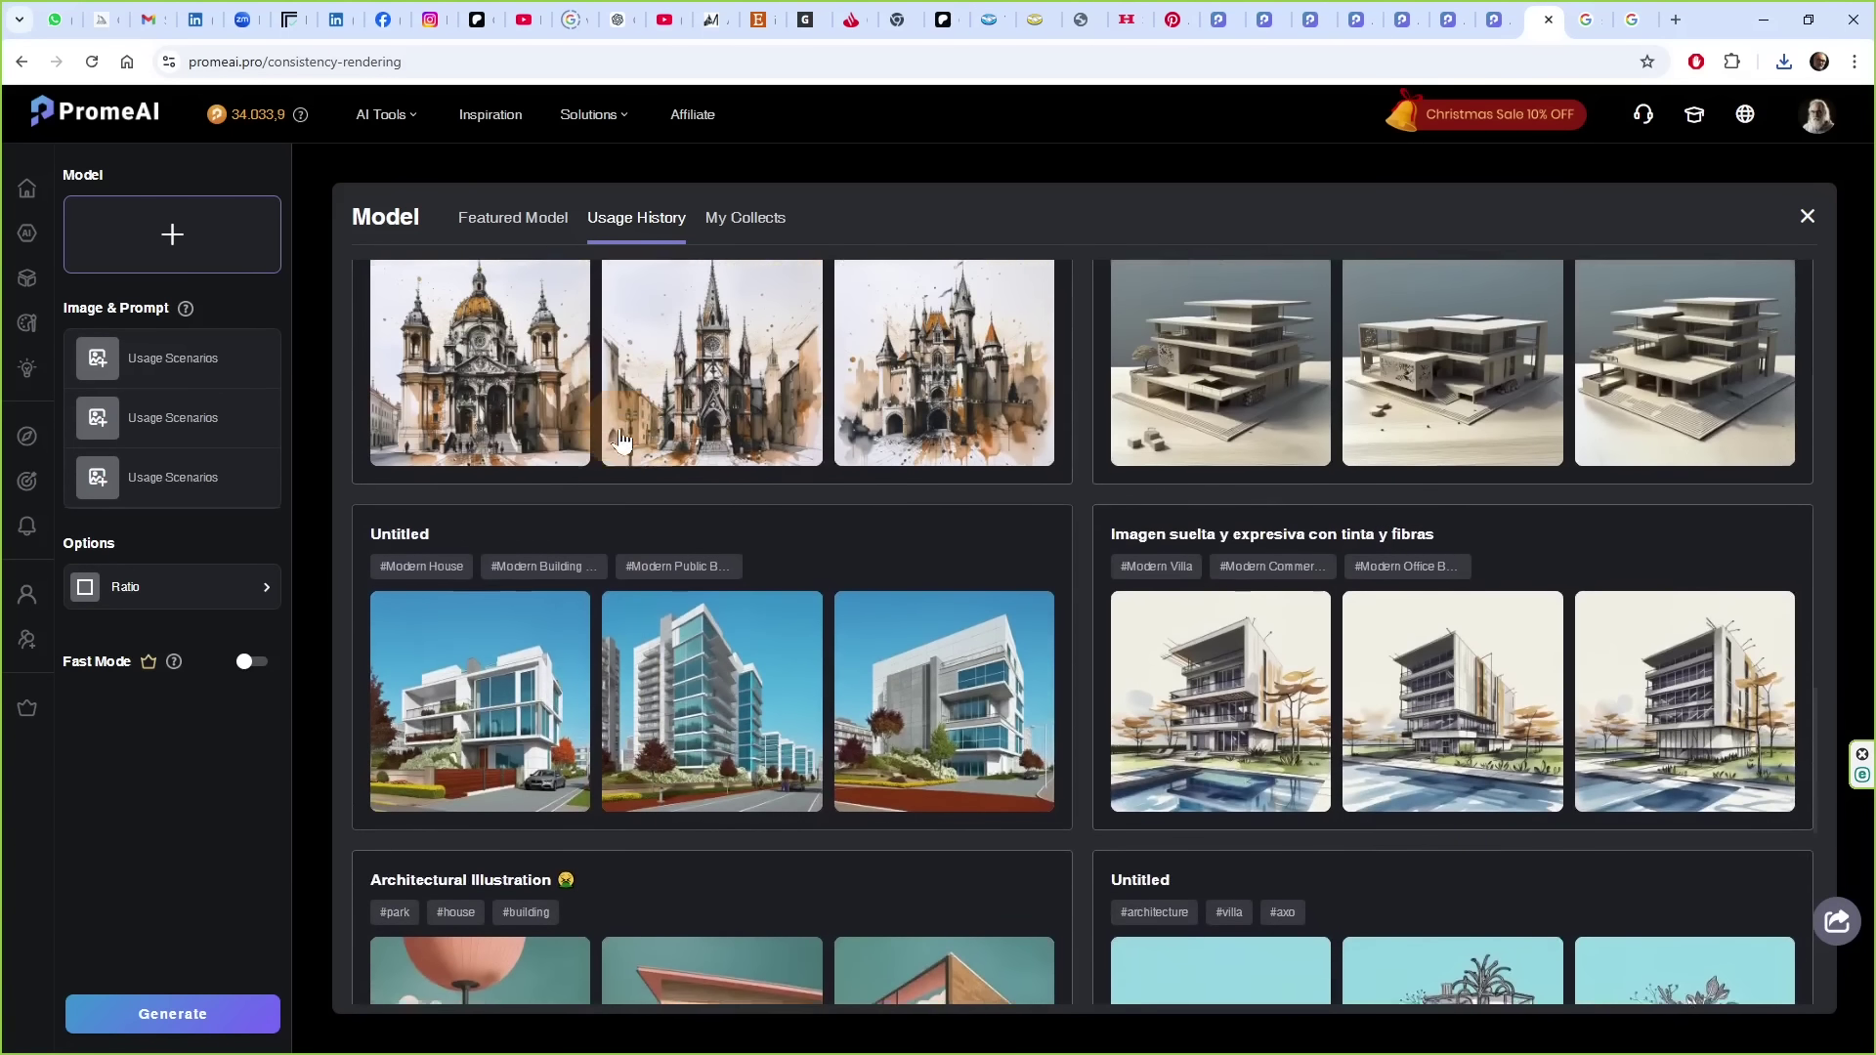
left_click(1480, 494)
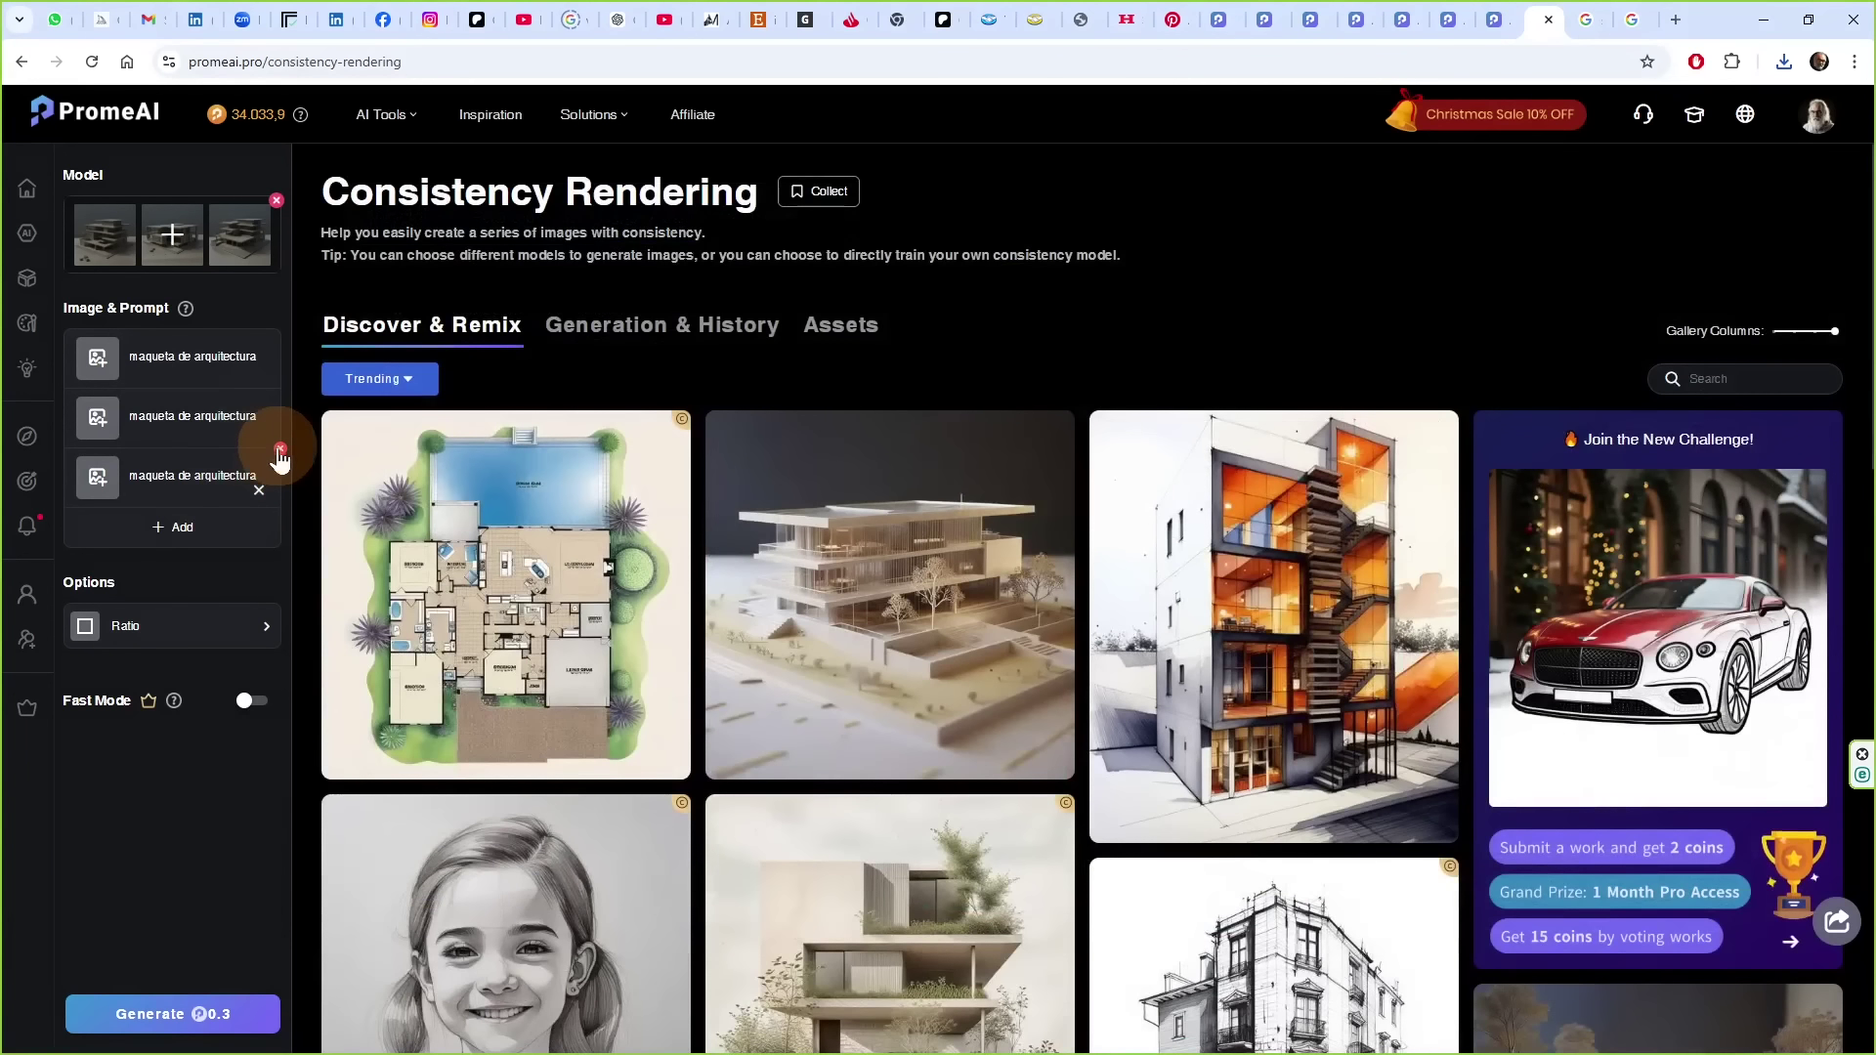
- Remove two of the three "maqueta de arquitectura" entries, keeping only the first
left_click(281, 449)
left_click(280, 391)
left_click(244, 377)
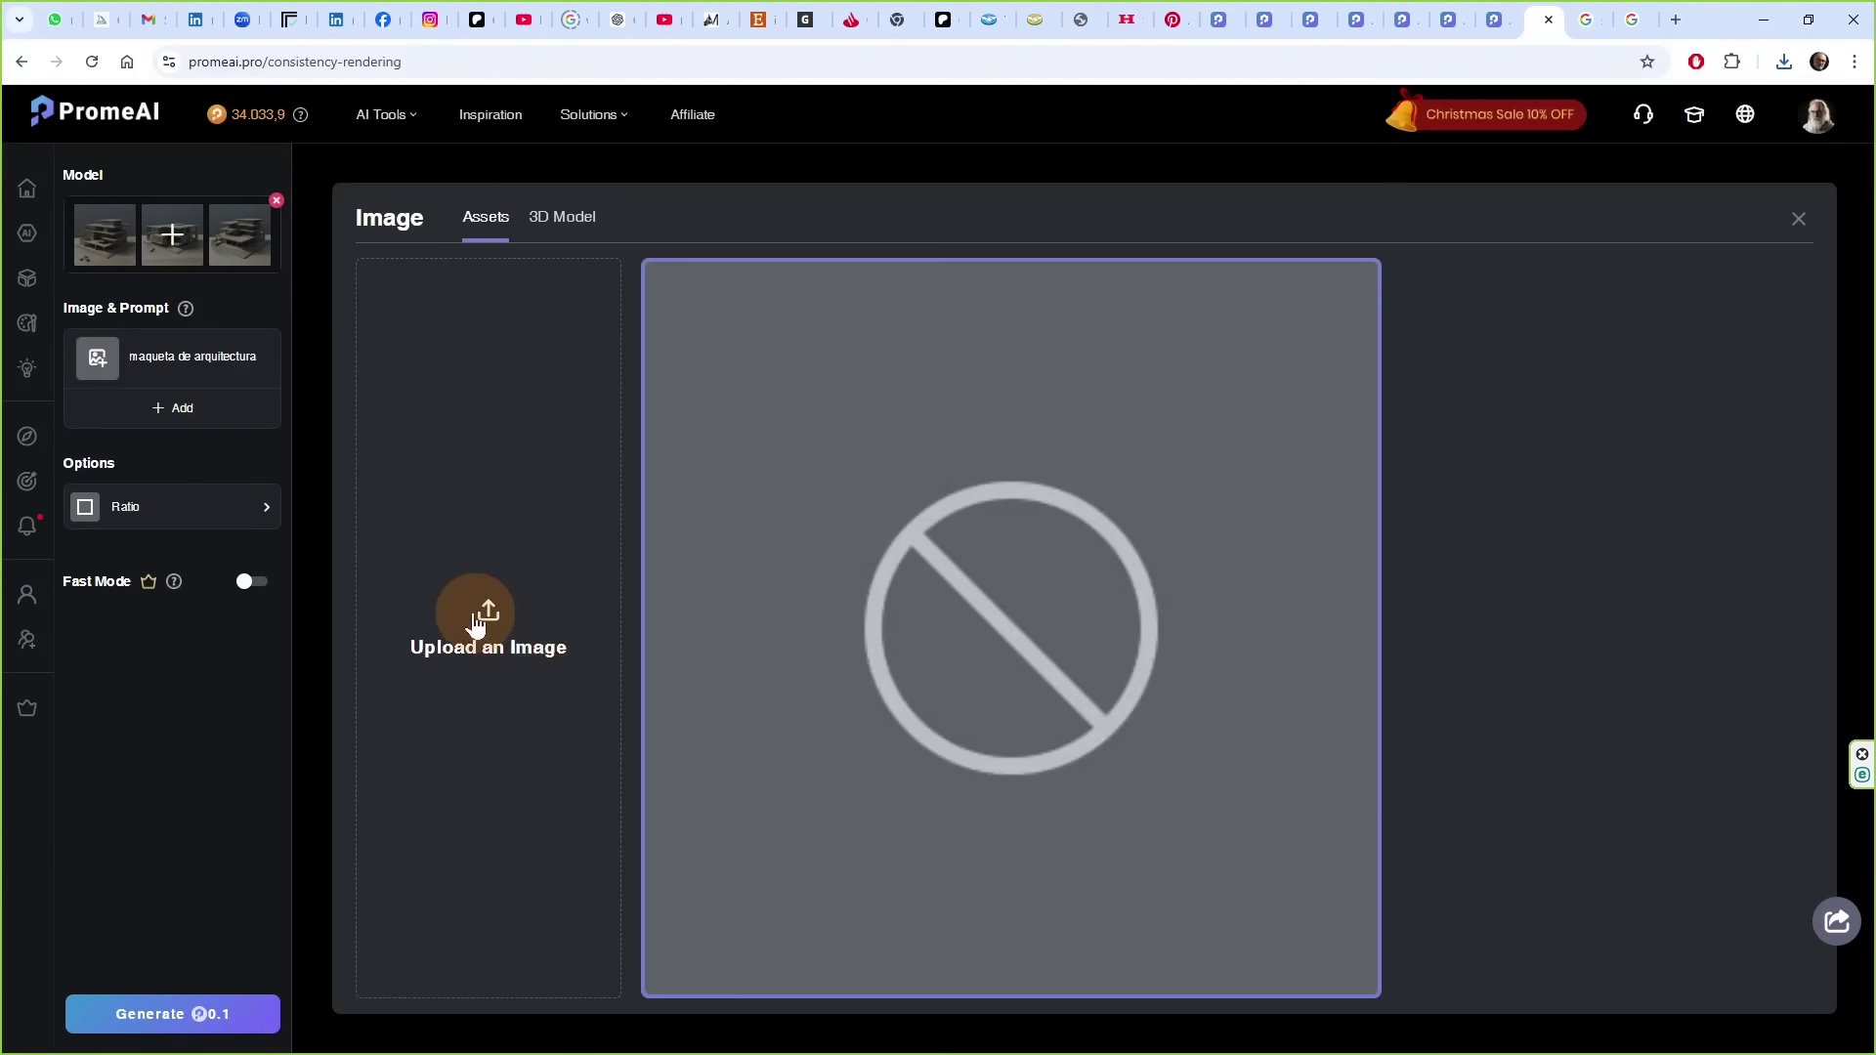
- Upload maxresdefault (11).jpg as the remaining entry's base image and generate the chapel in the scale-model style in widescreen proportion
left_click(476, 618)
left_click(595, 242)
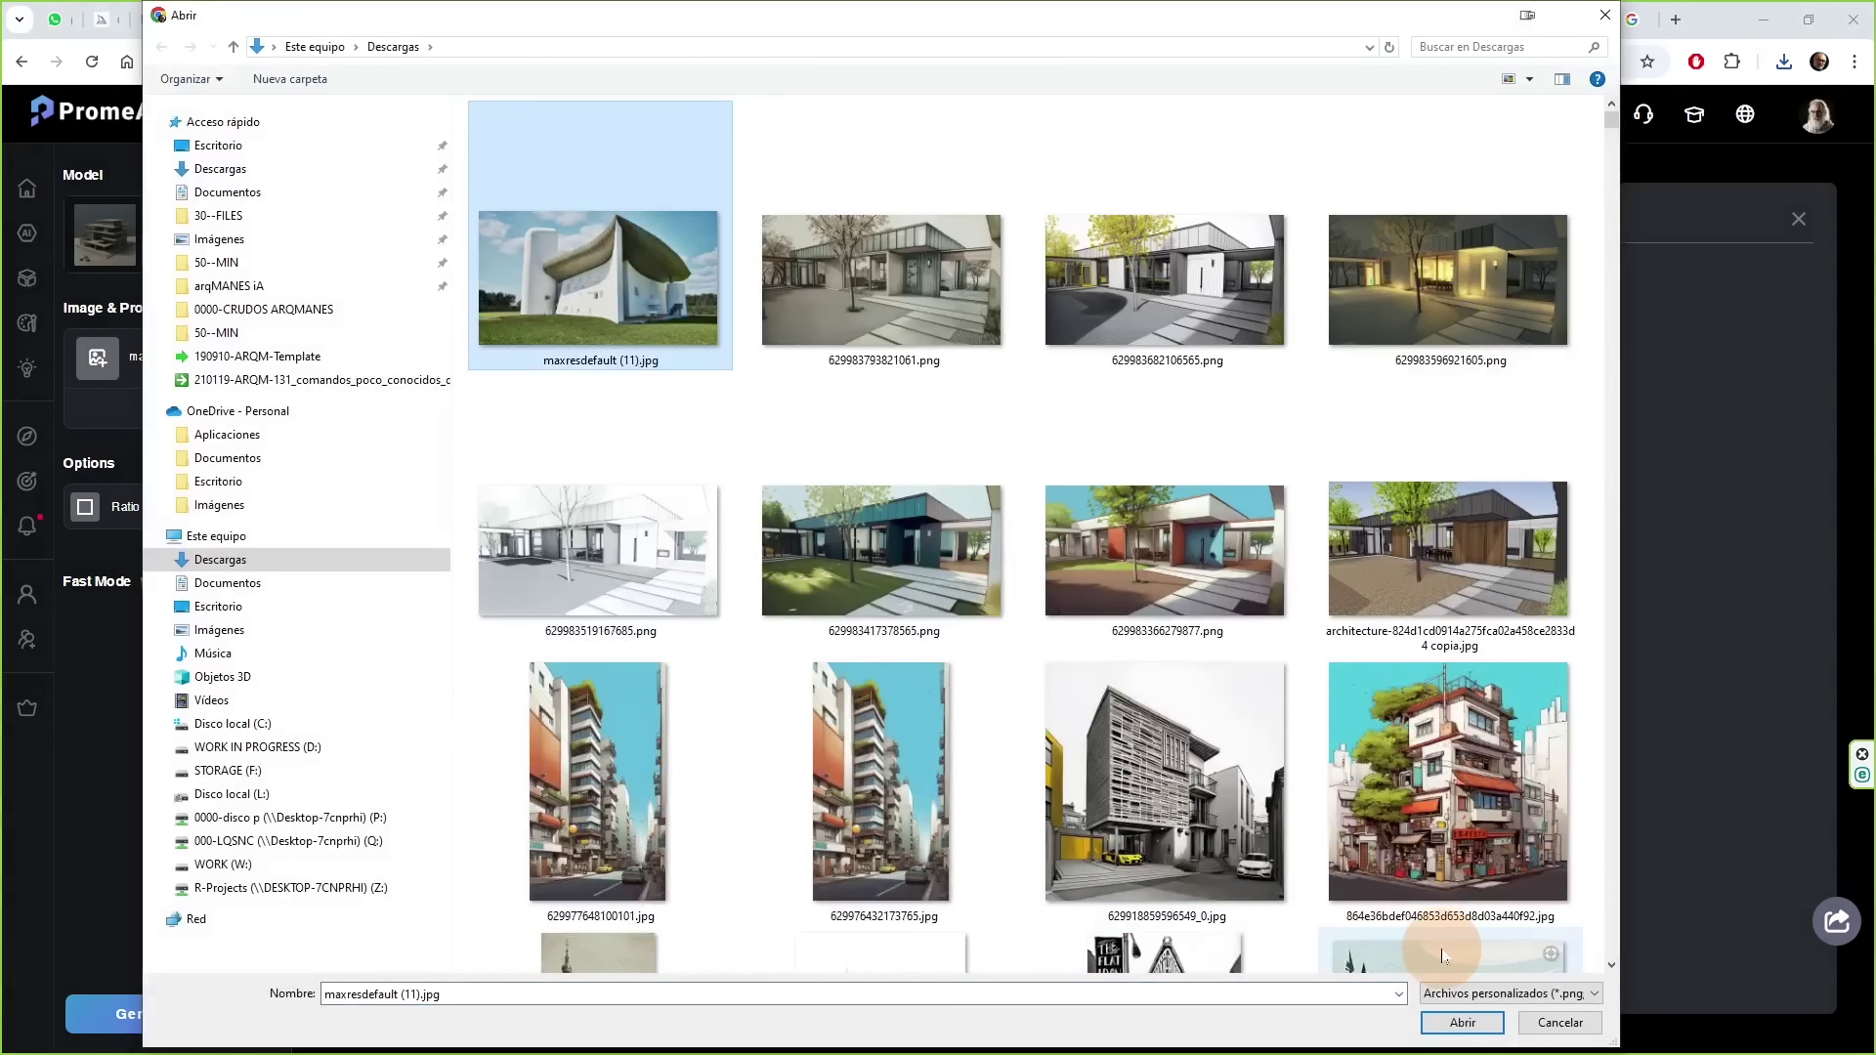
left_click(1462, 1017)
left_click(663, 719)
left_click(166, 1016)
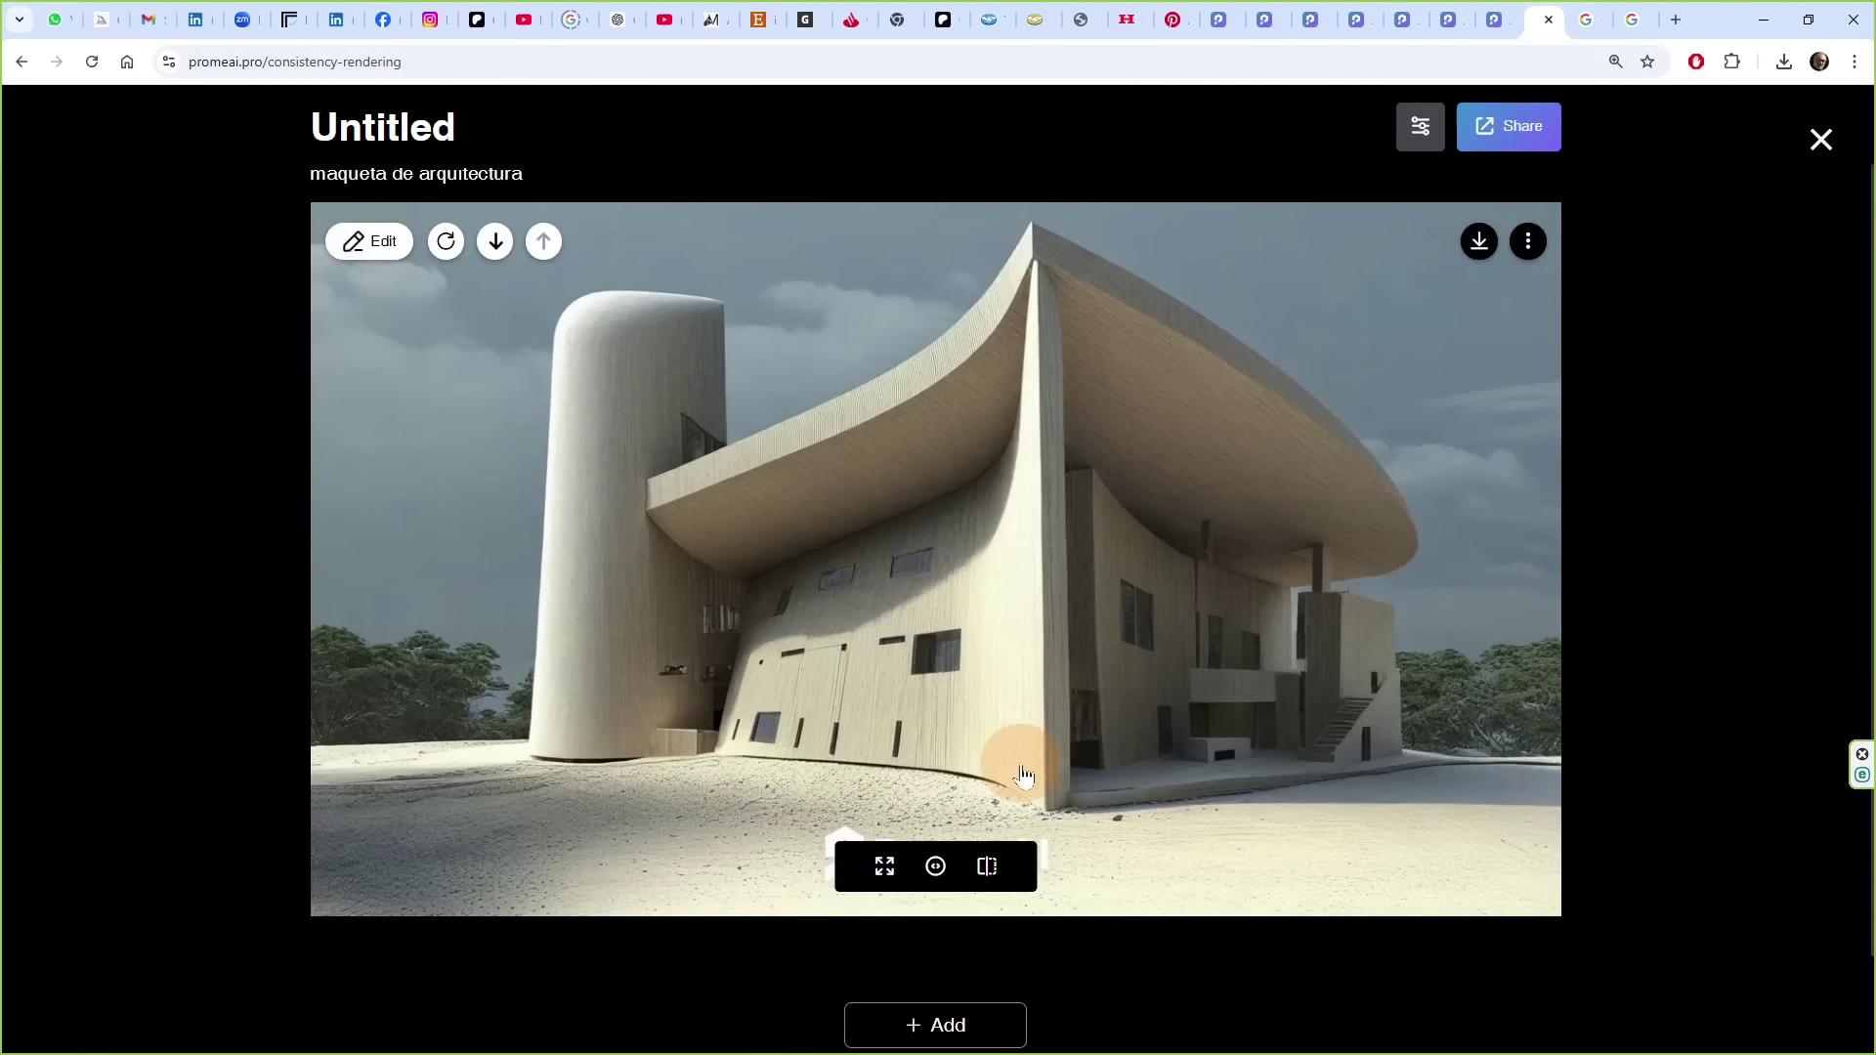
- Compare the scale-model render of the chapel with the original photo using the full-screen before/after slider
left_click(935, 866)
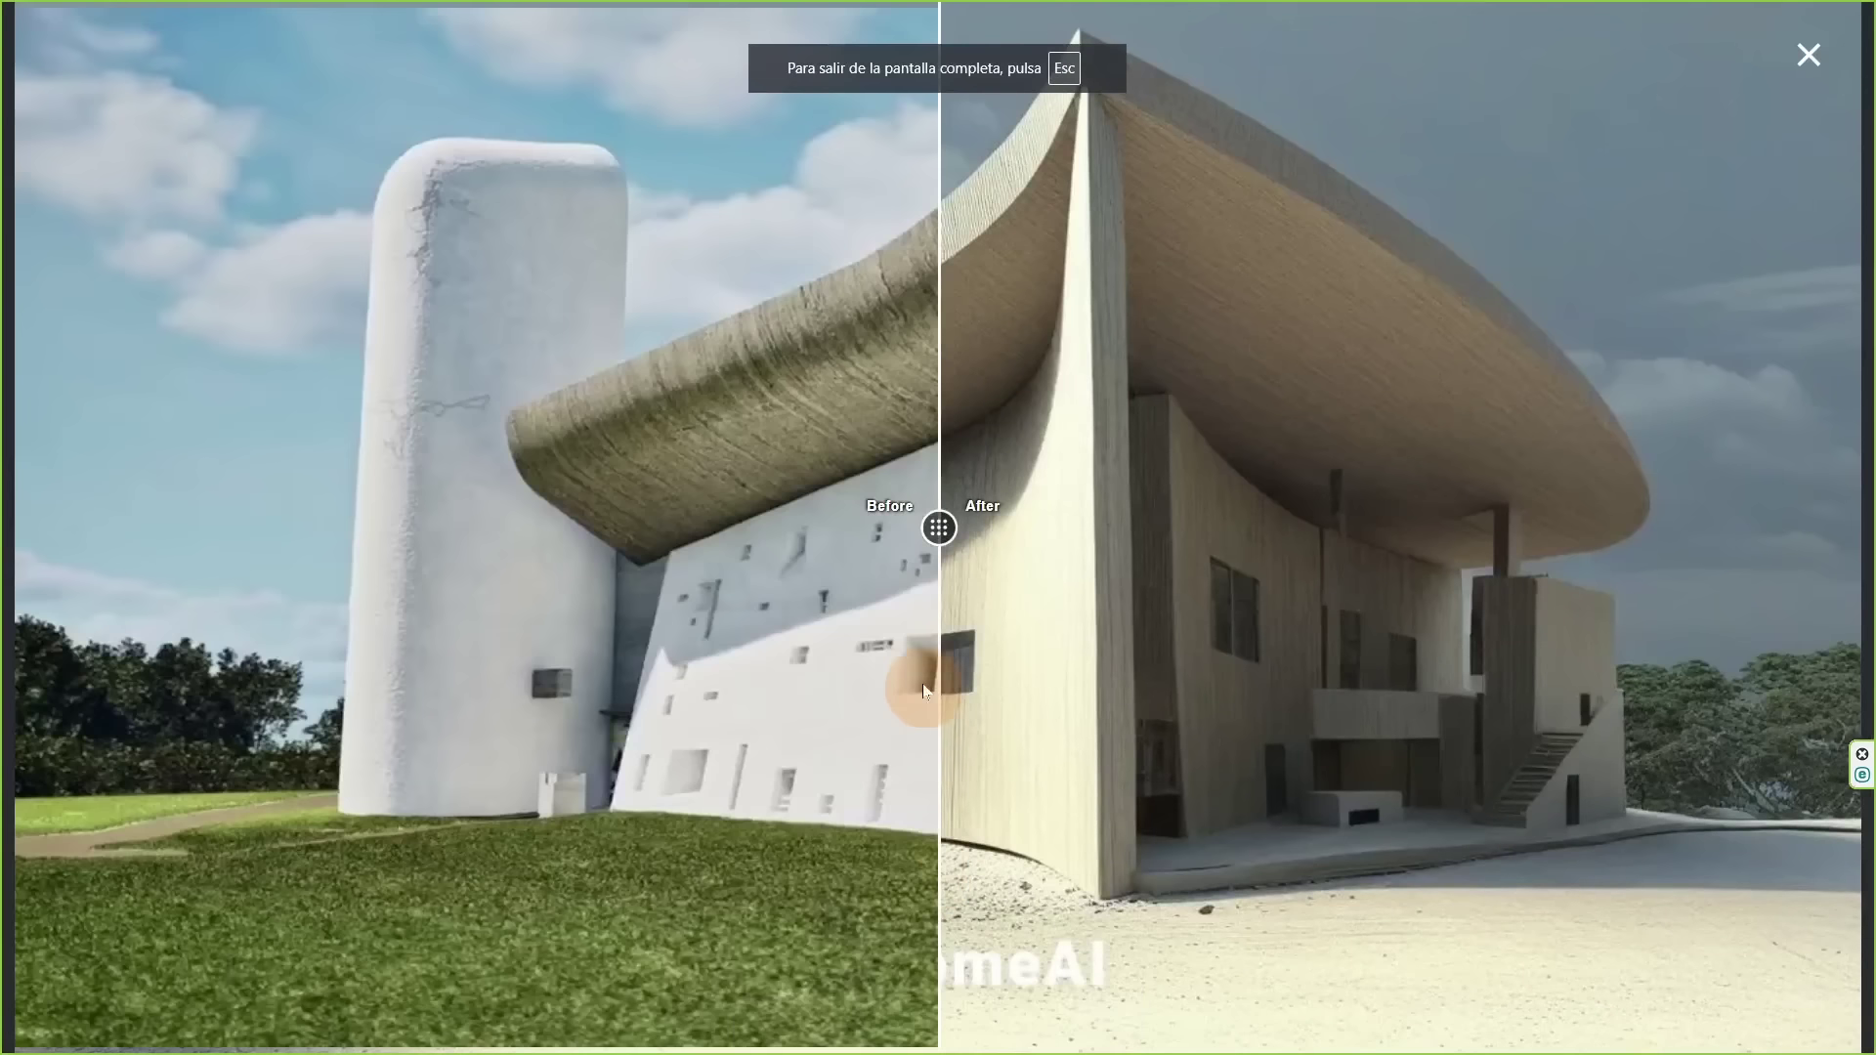
left_click_drag(939, 527, 203, 488)
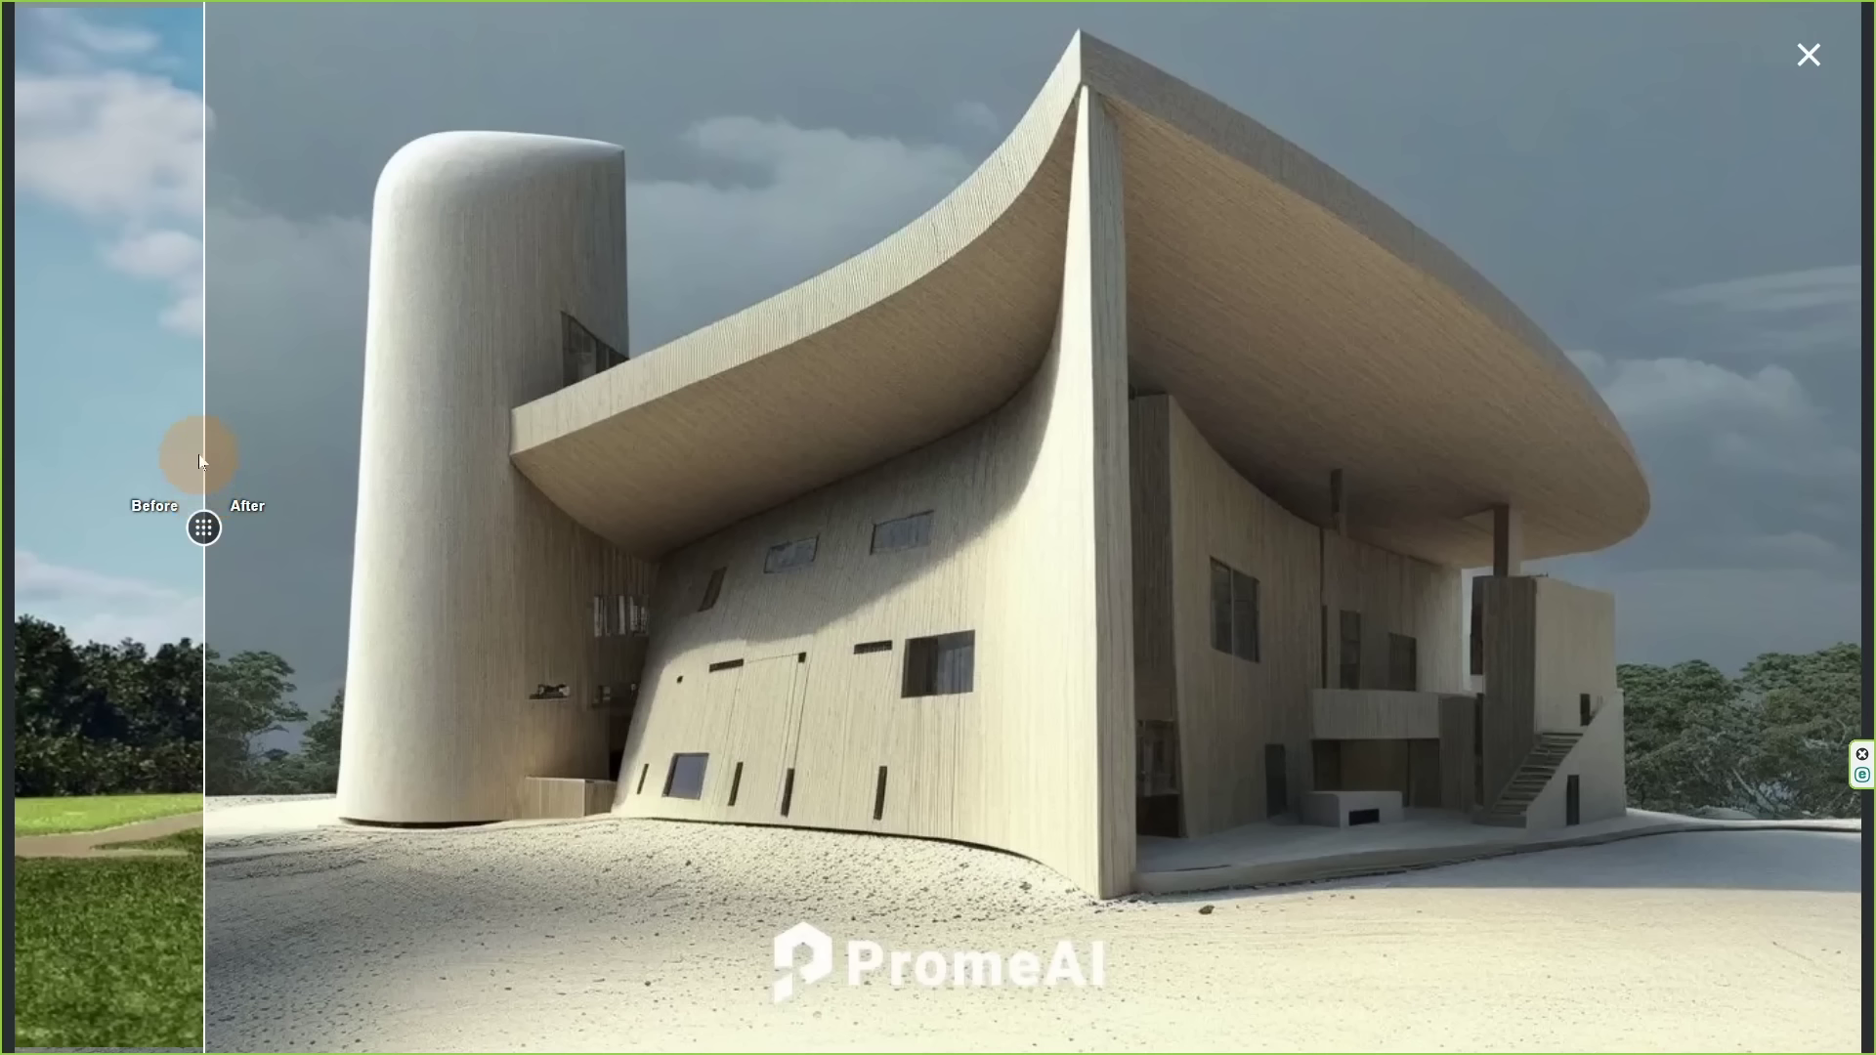
left_click_drag(199, 460, 461, 489)
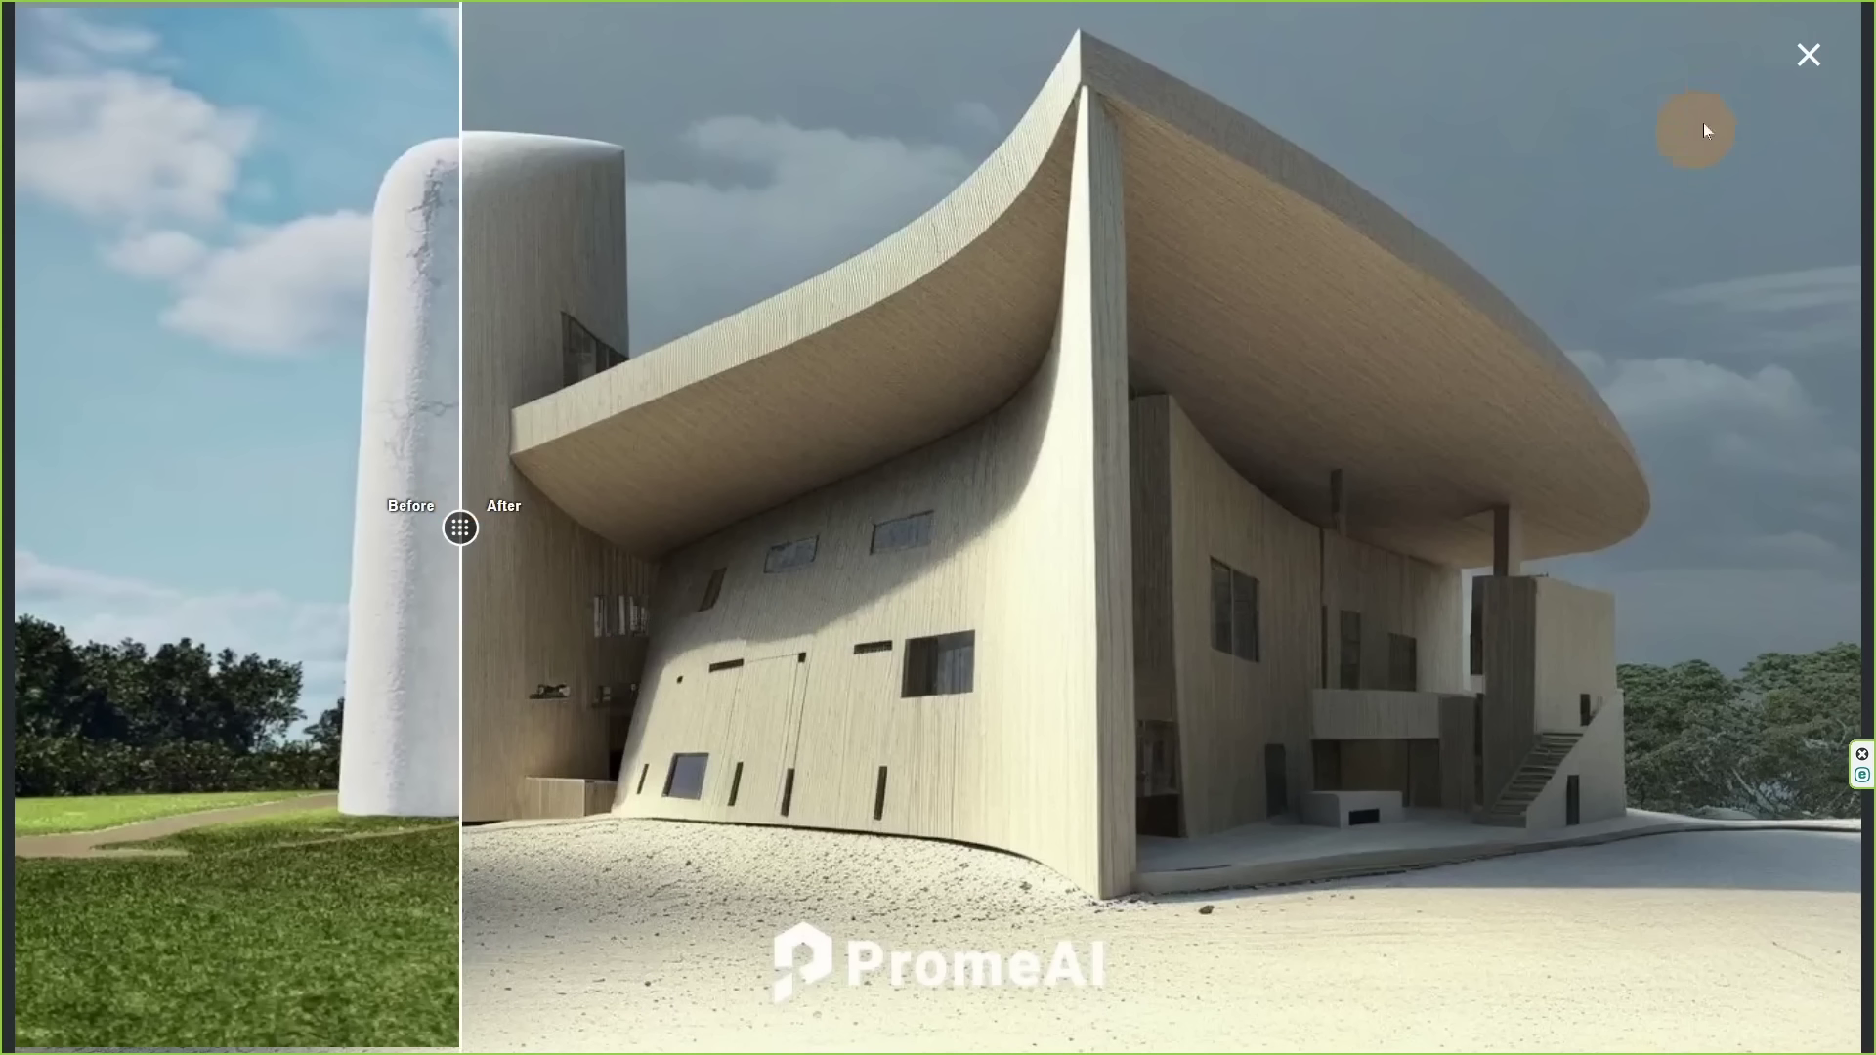
left_click(1808, 59)
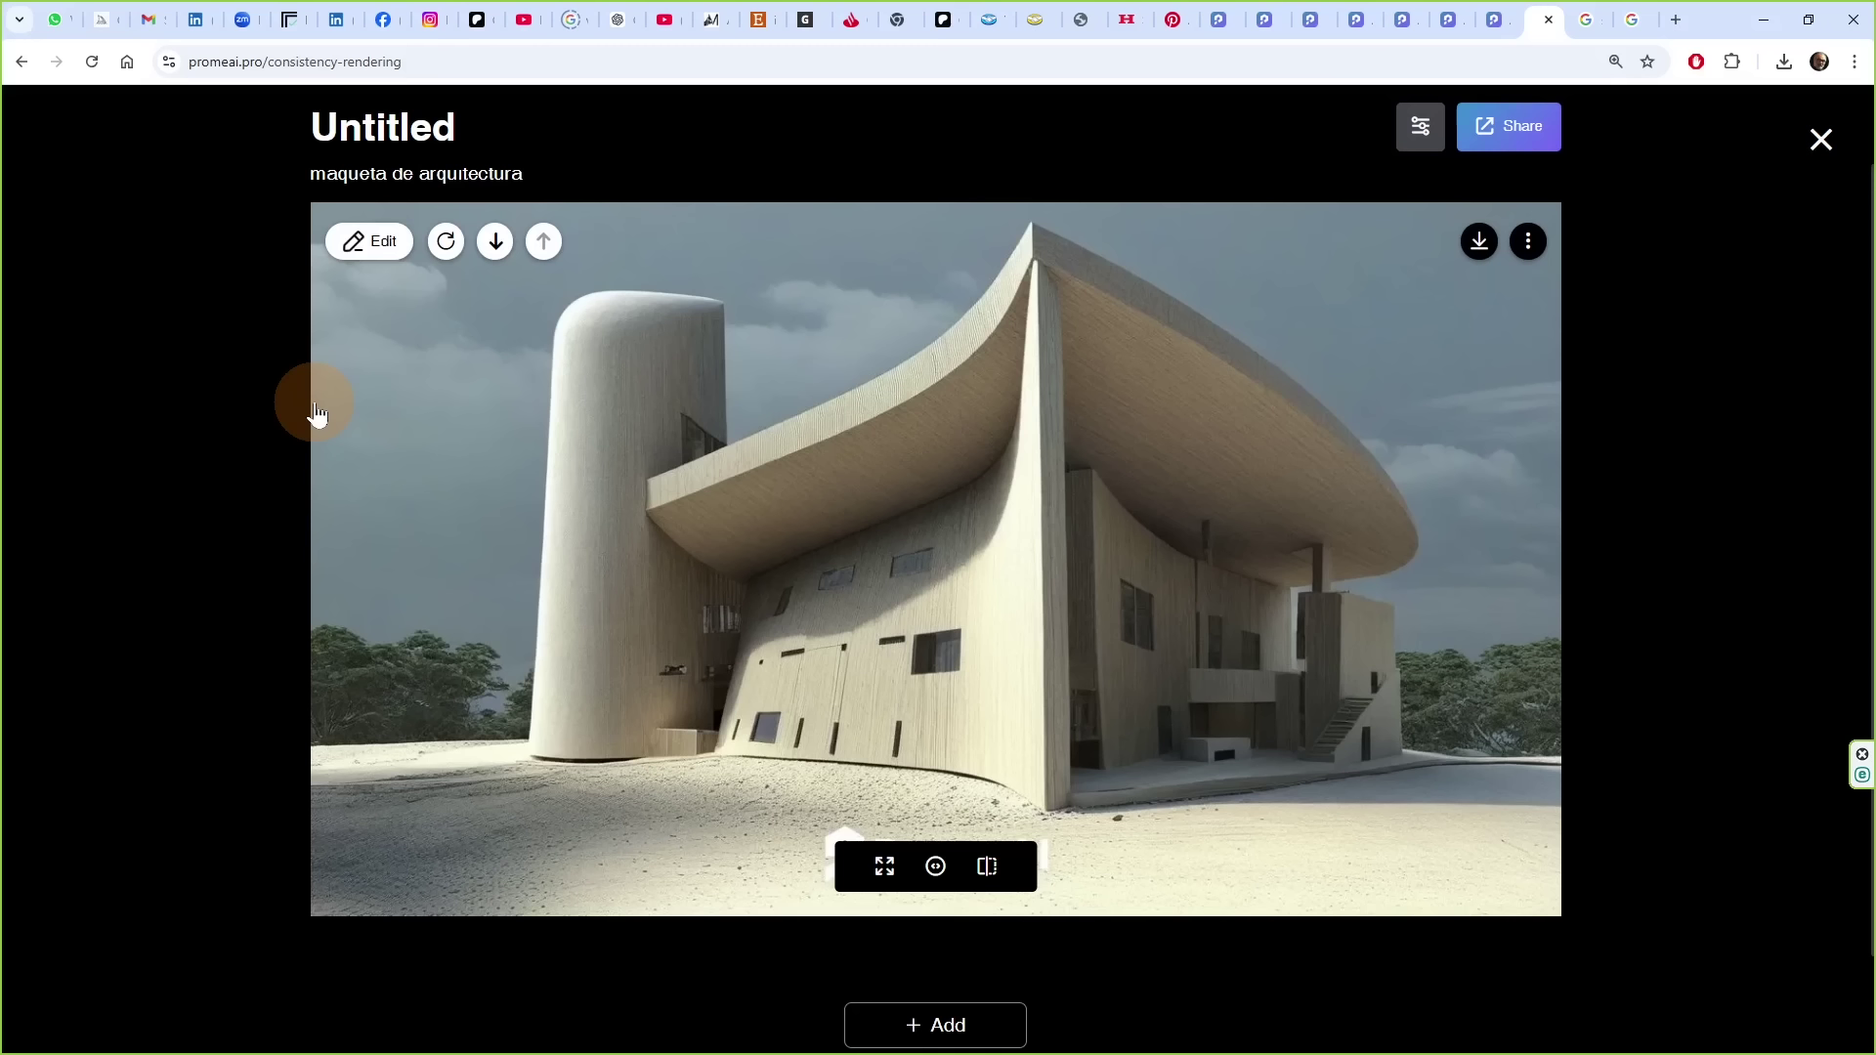
- Switch to Pinterest and search for "ilustracion arquitectonica"
left_click(1175, 21)
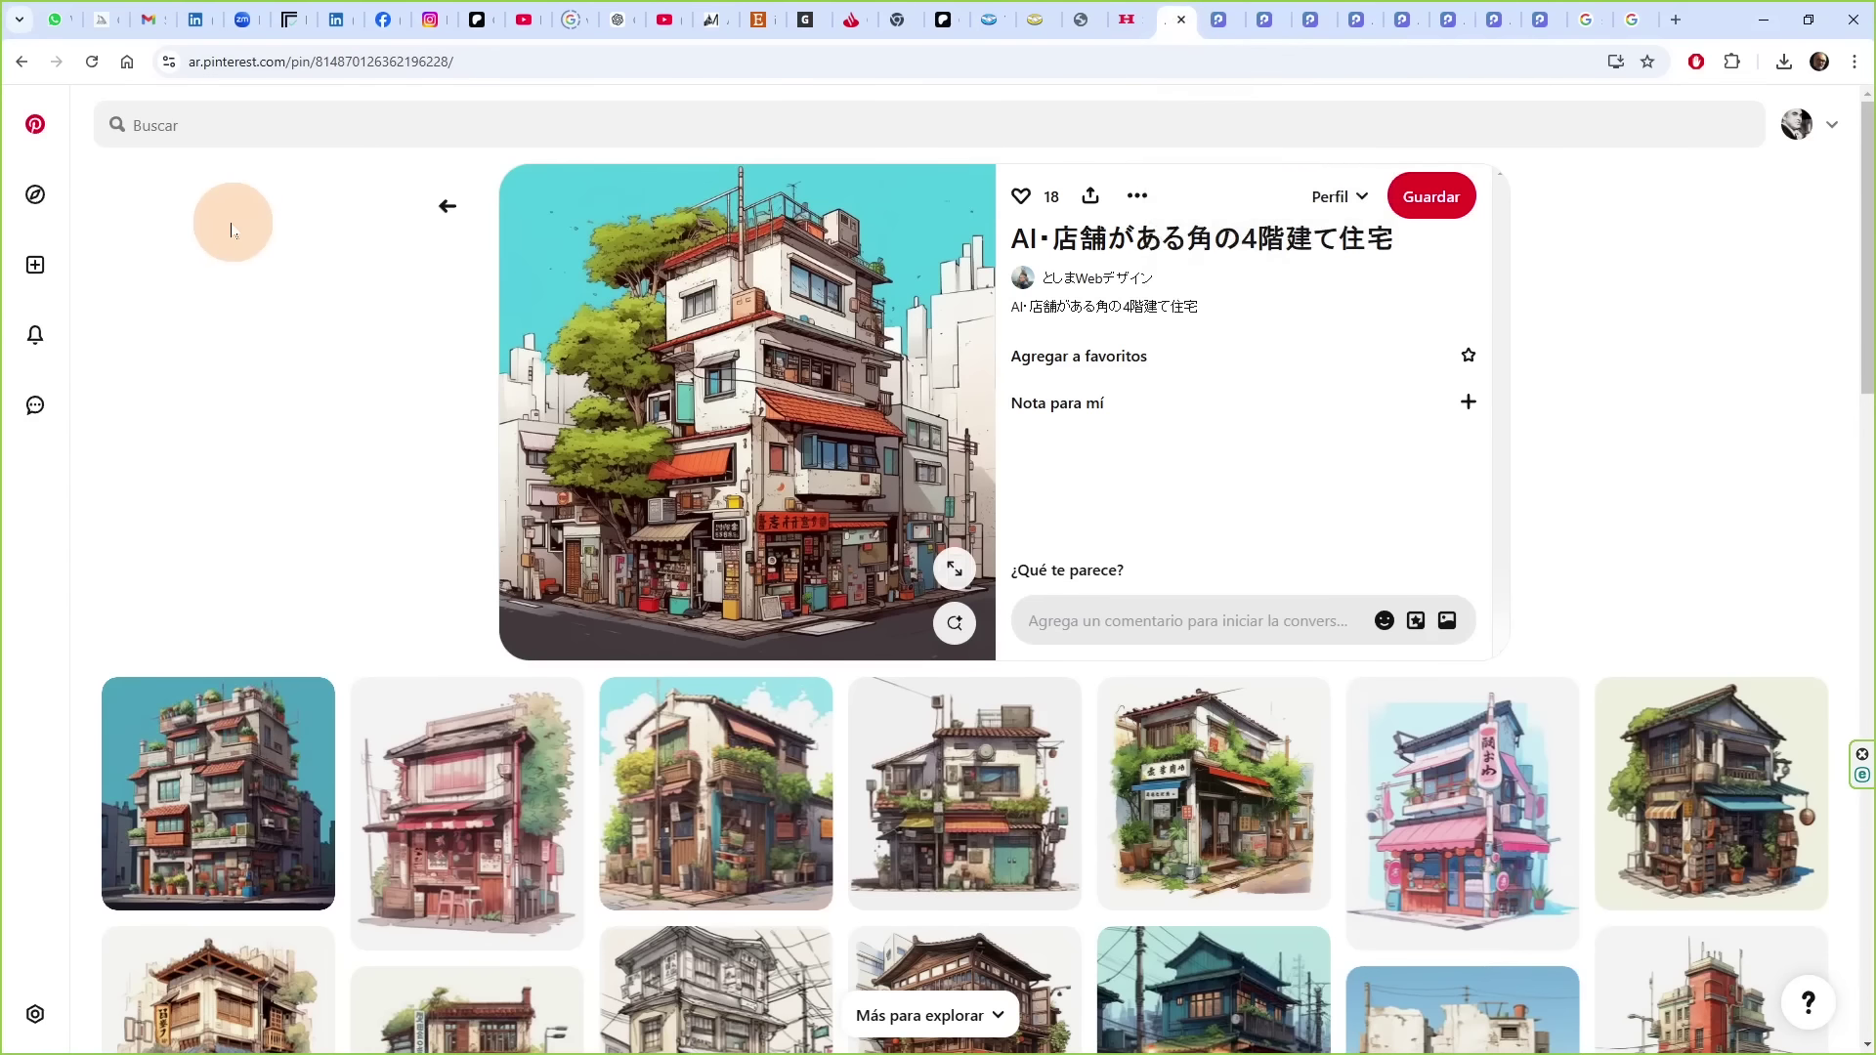
scroll(231, 228, "down", 6)
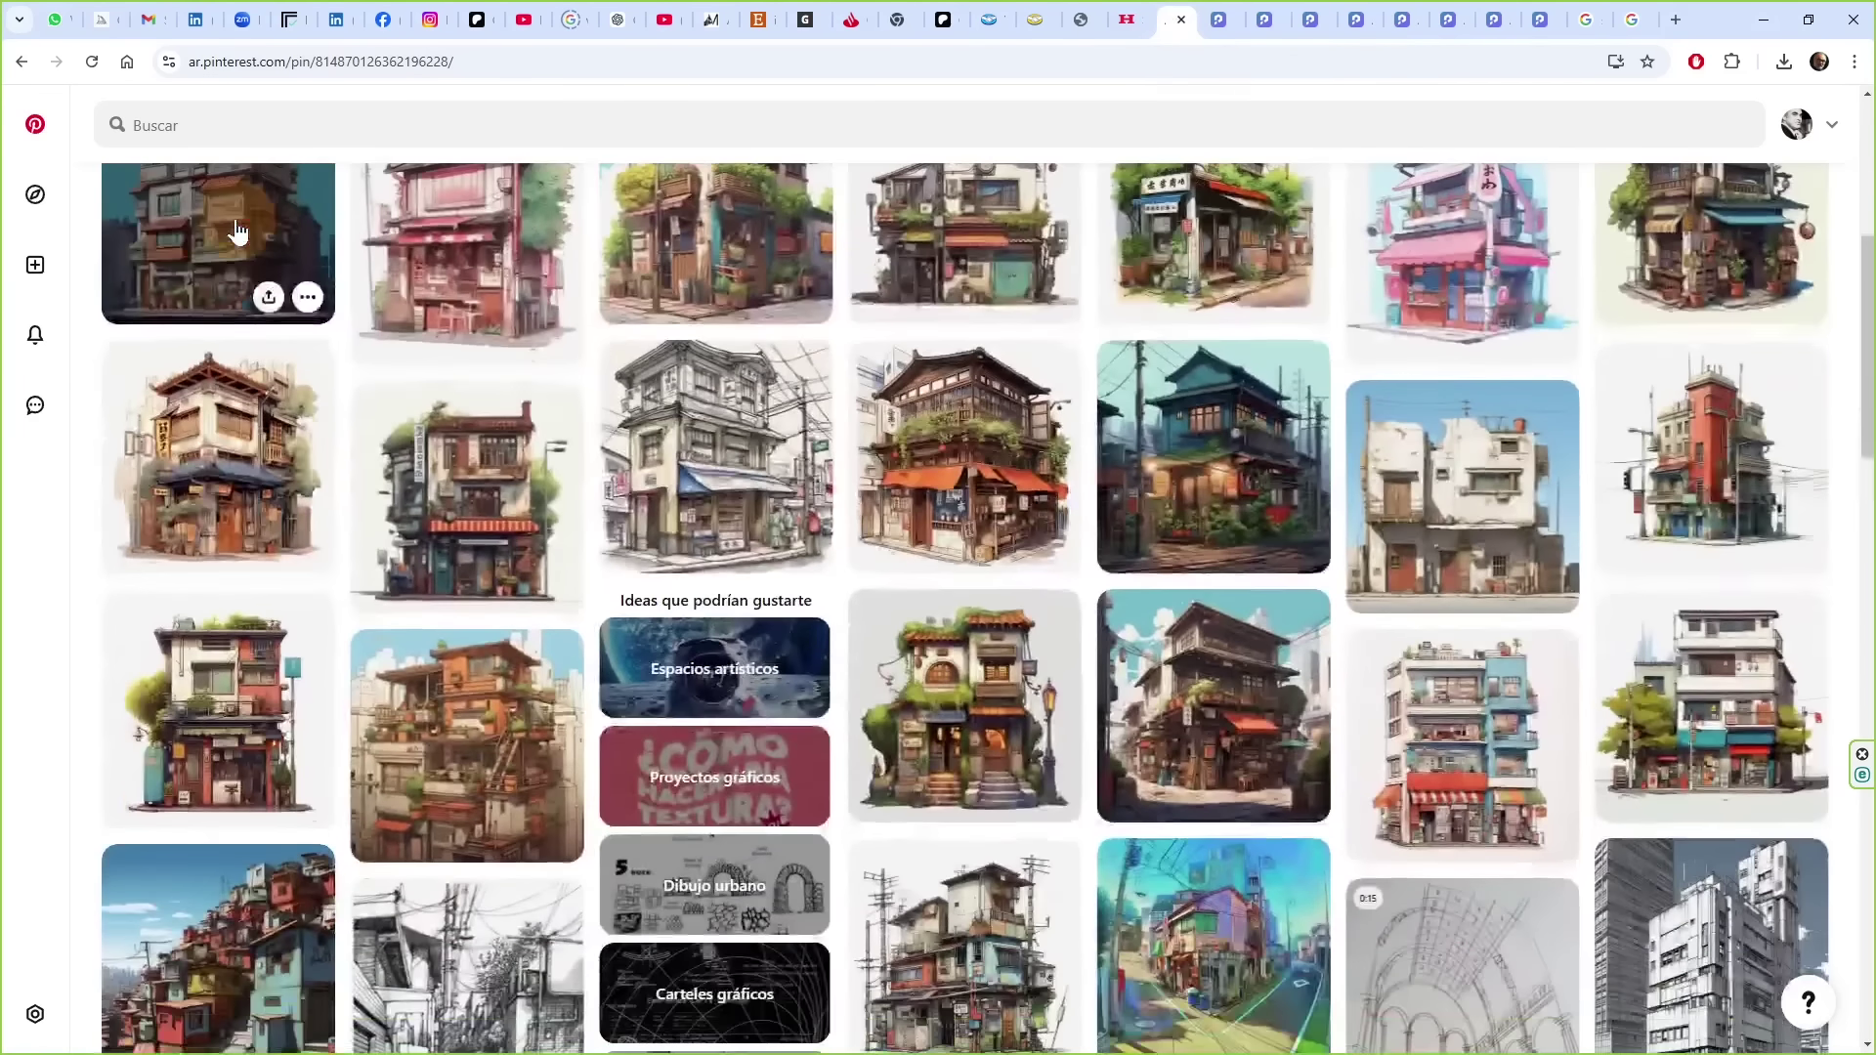
scroll(236, 231, "down", 5)
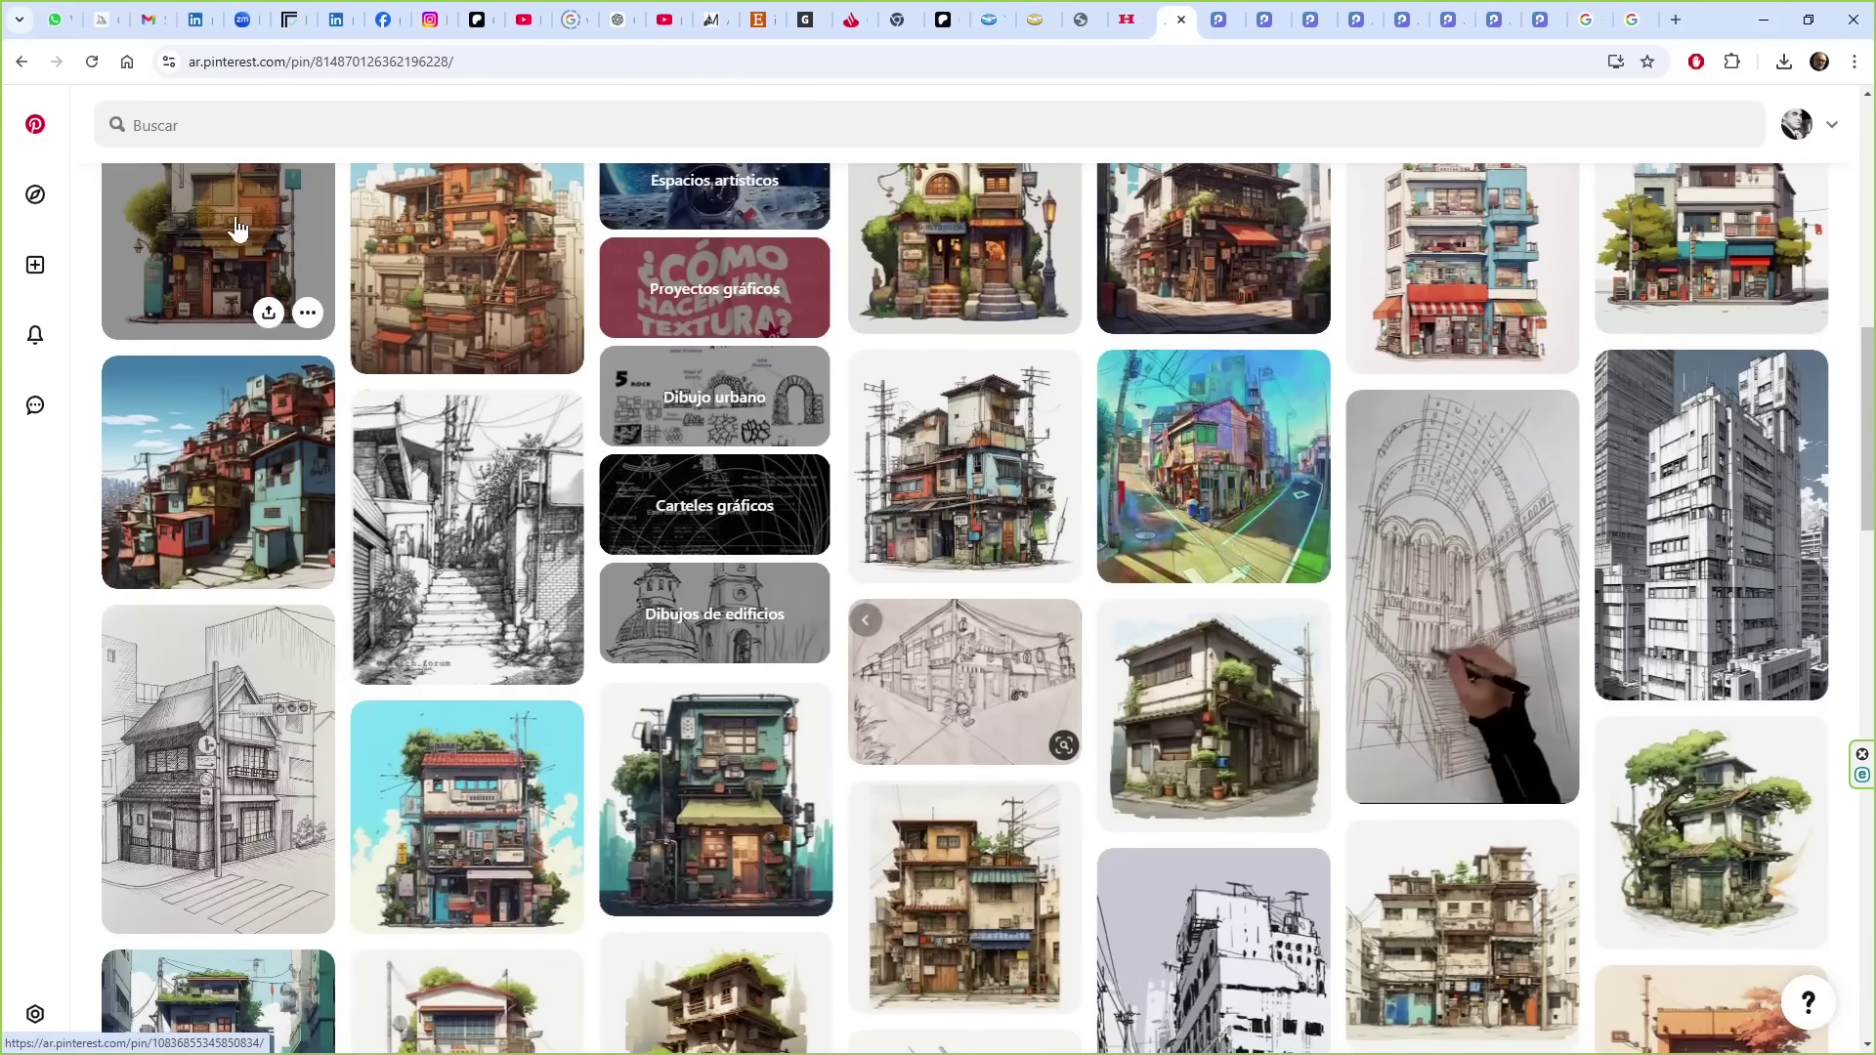
scroll(236, 228, "up", 3)
left_click(224, 119)
type("ilustracio")
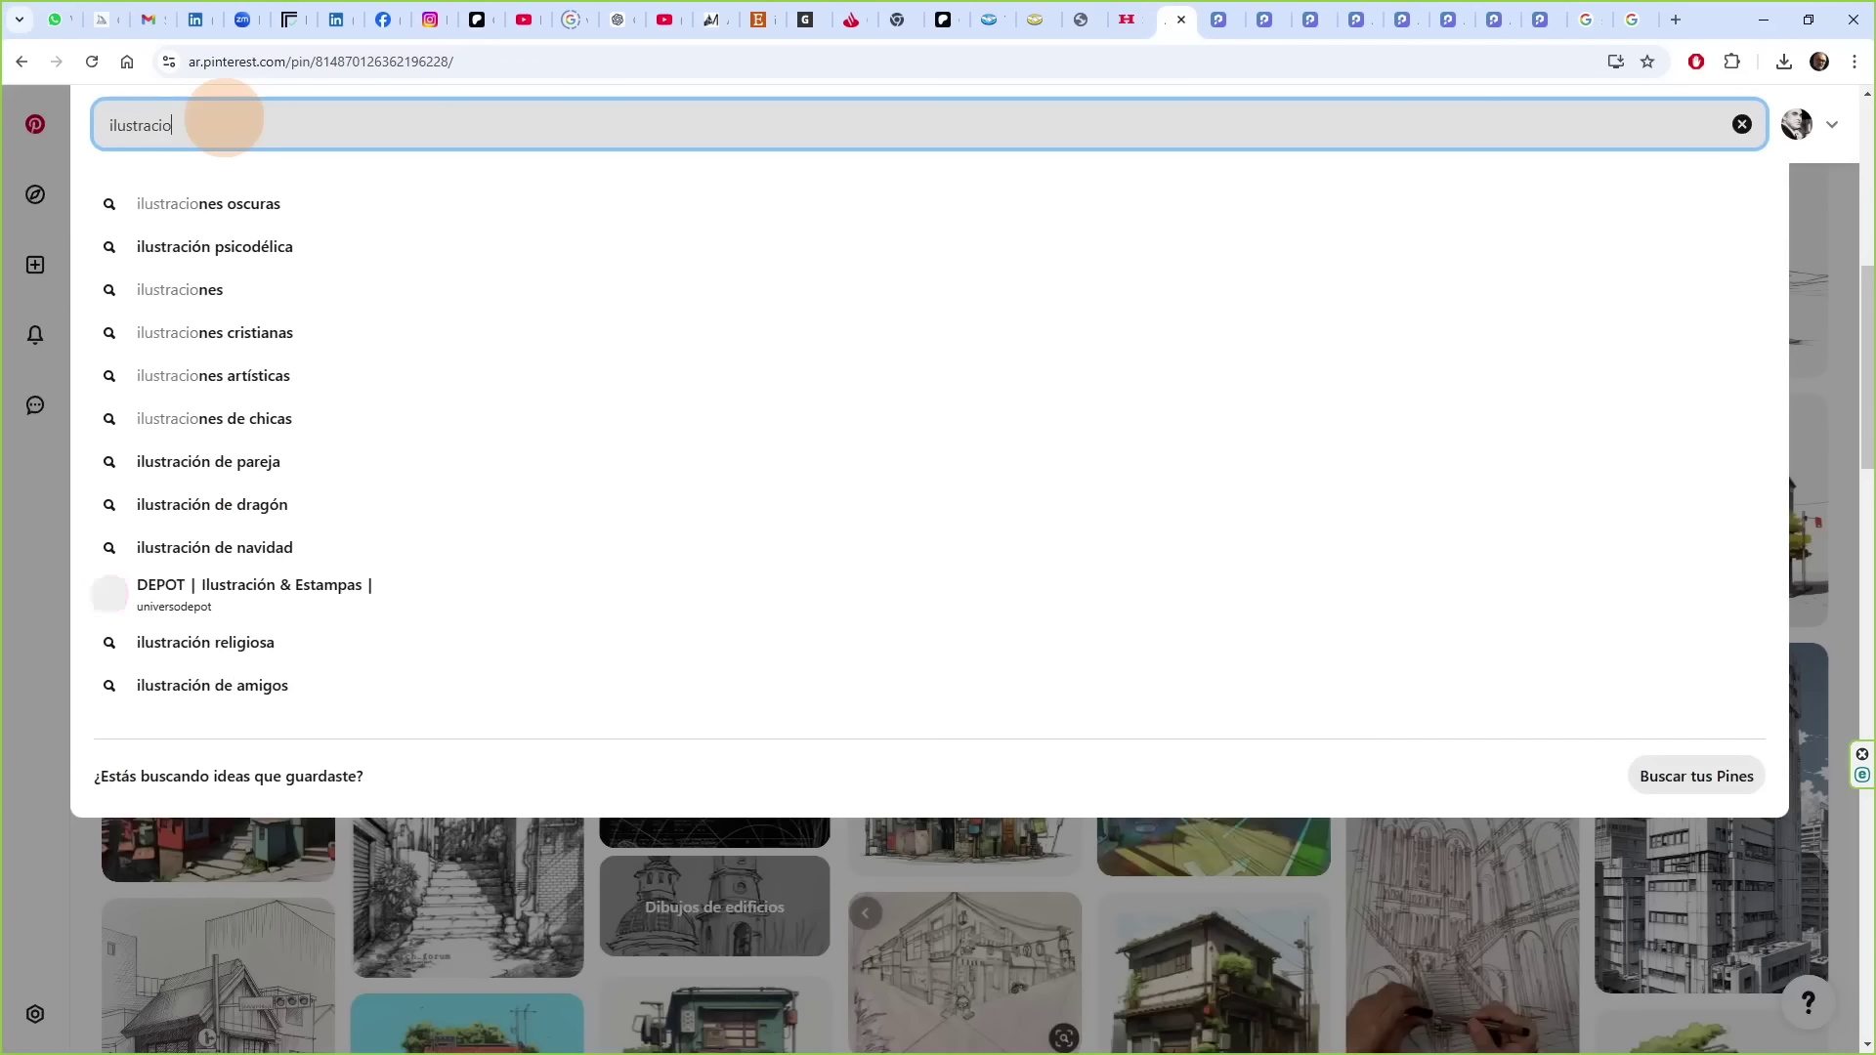
type("n arquitect")
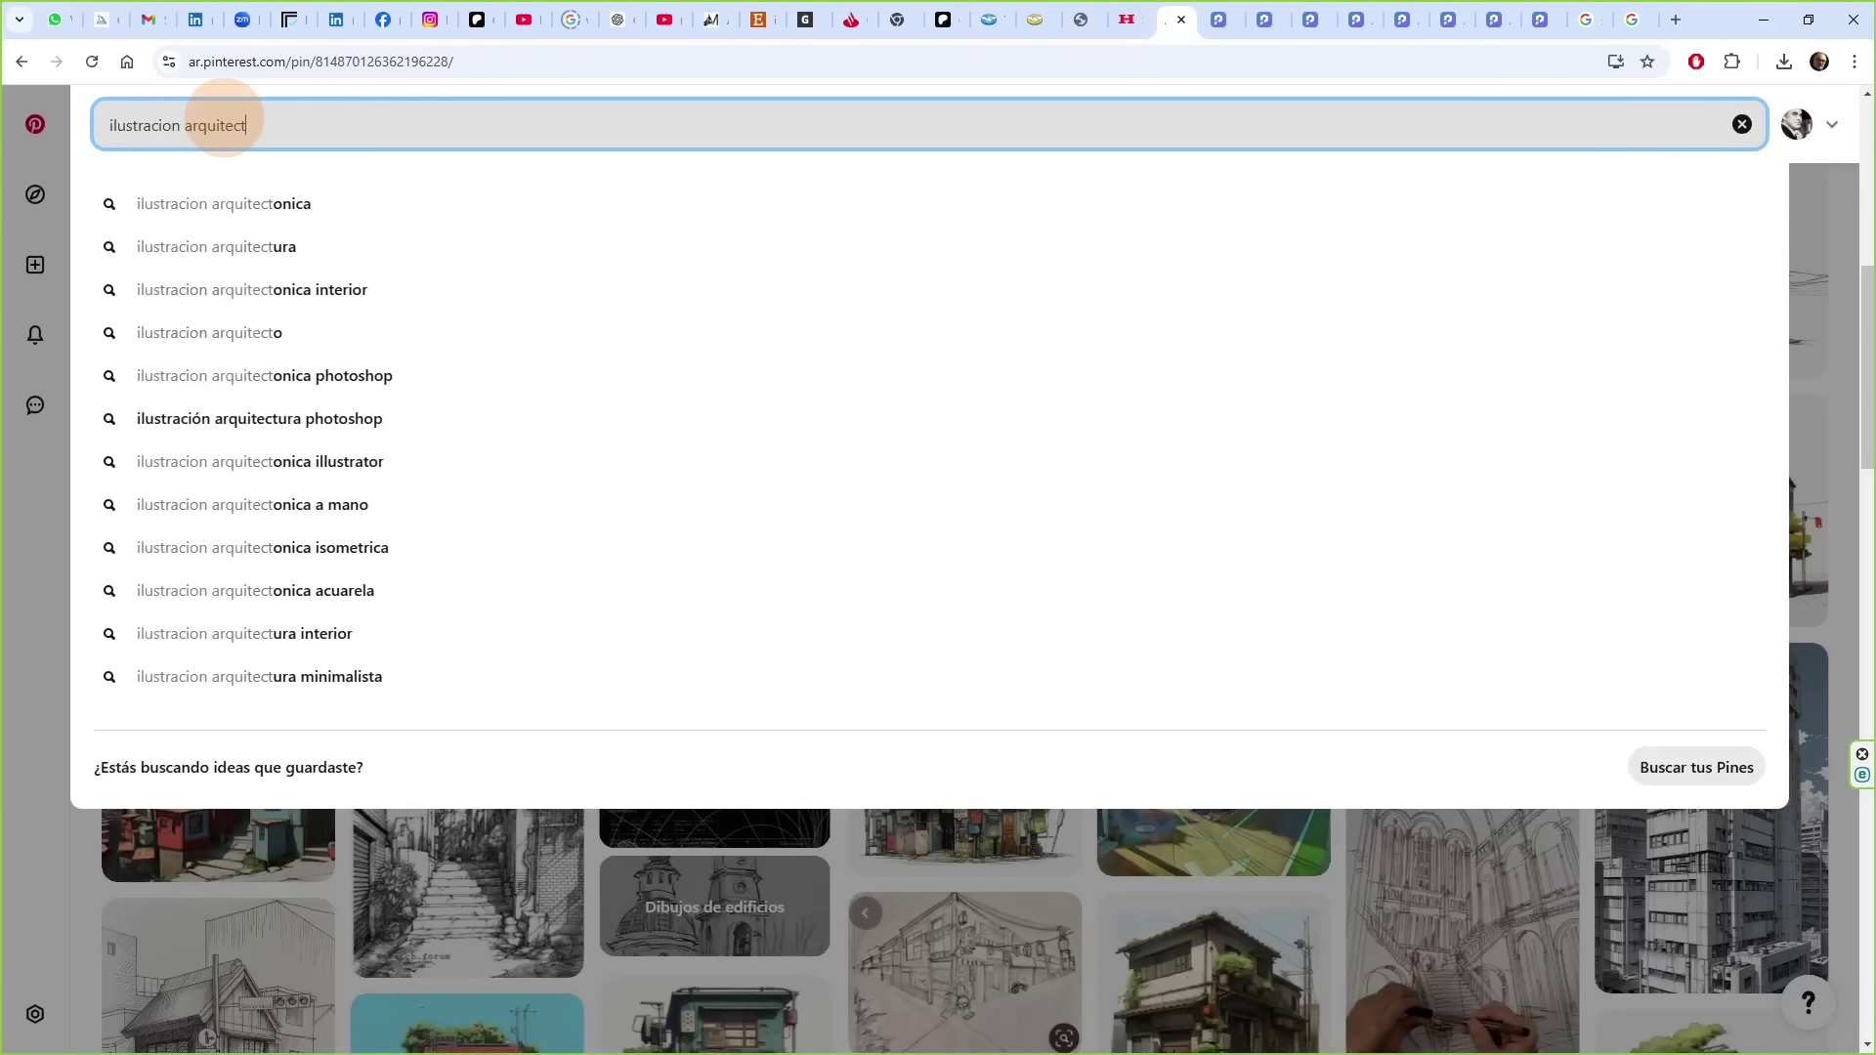
left_click(254, 203)
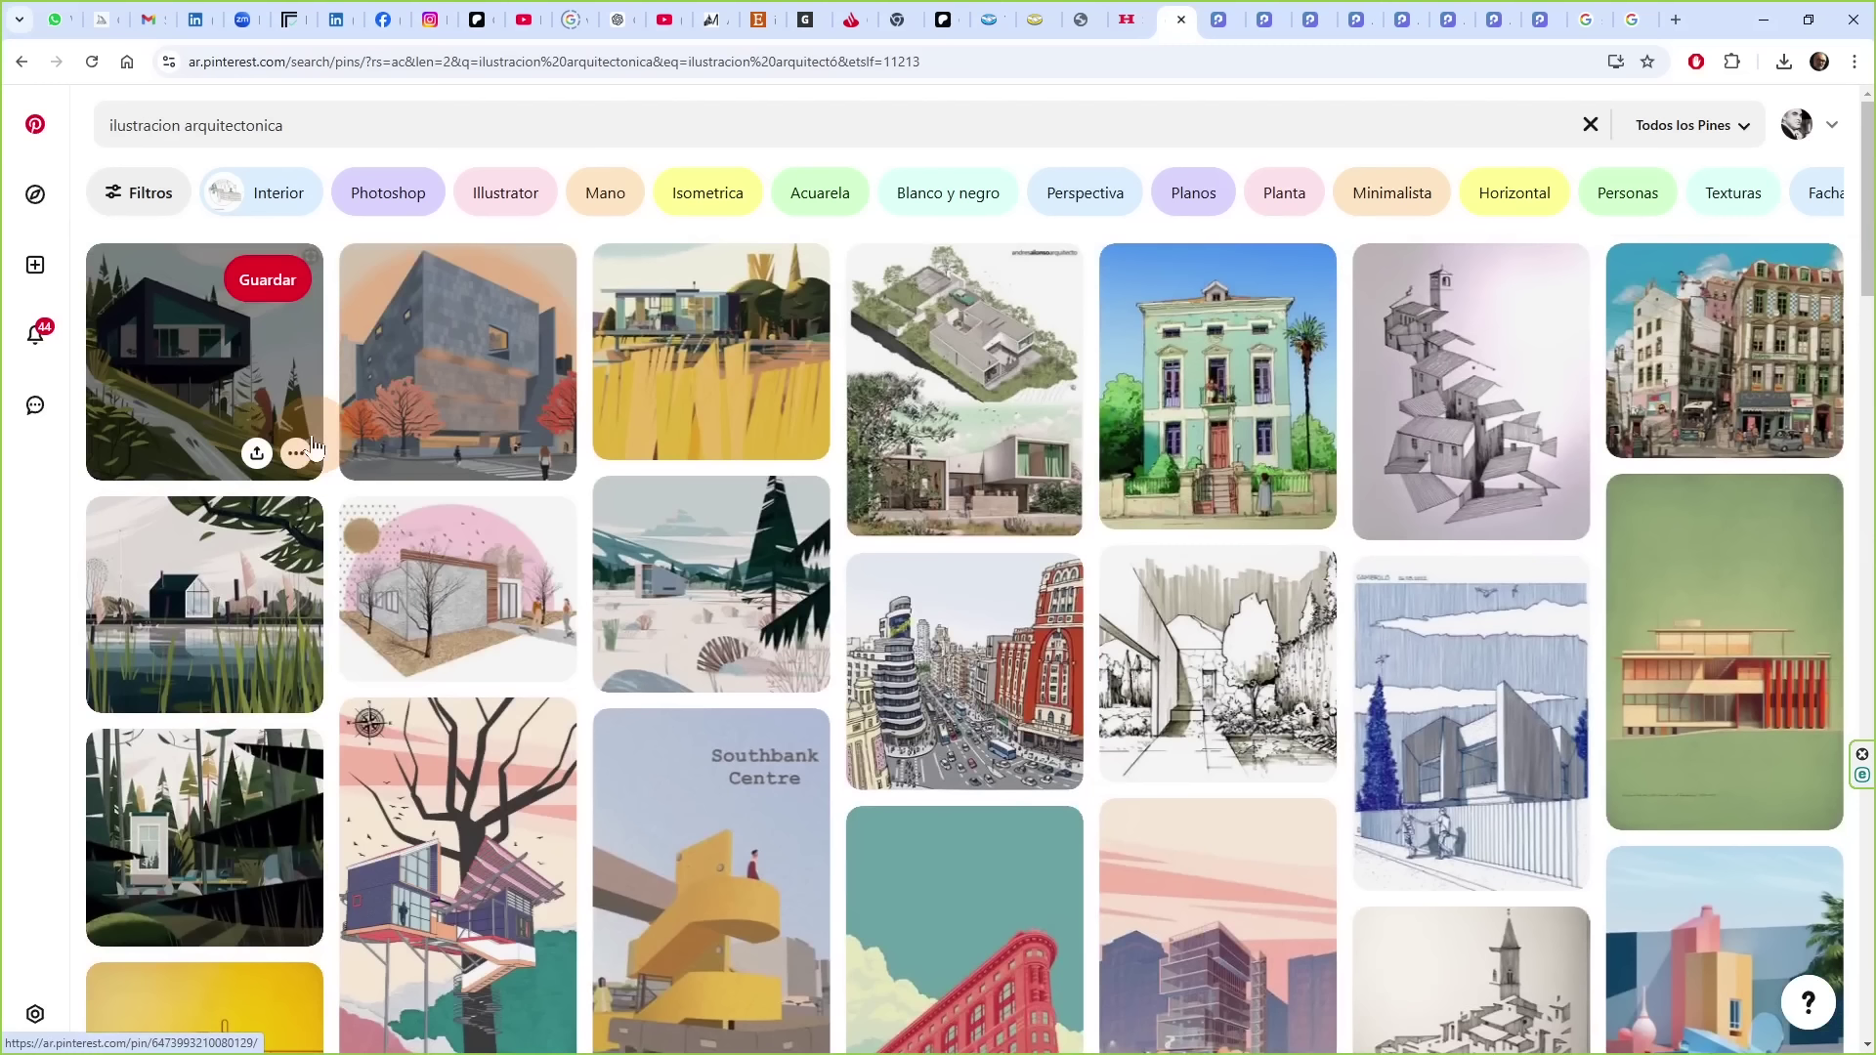
- Open the yellow illustration of a glass pavilion beside a bare tree in the search results and save its image to Downloads
scroll(510, 391, "down", 4)
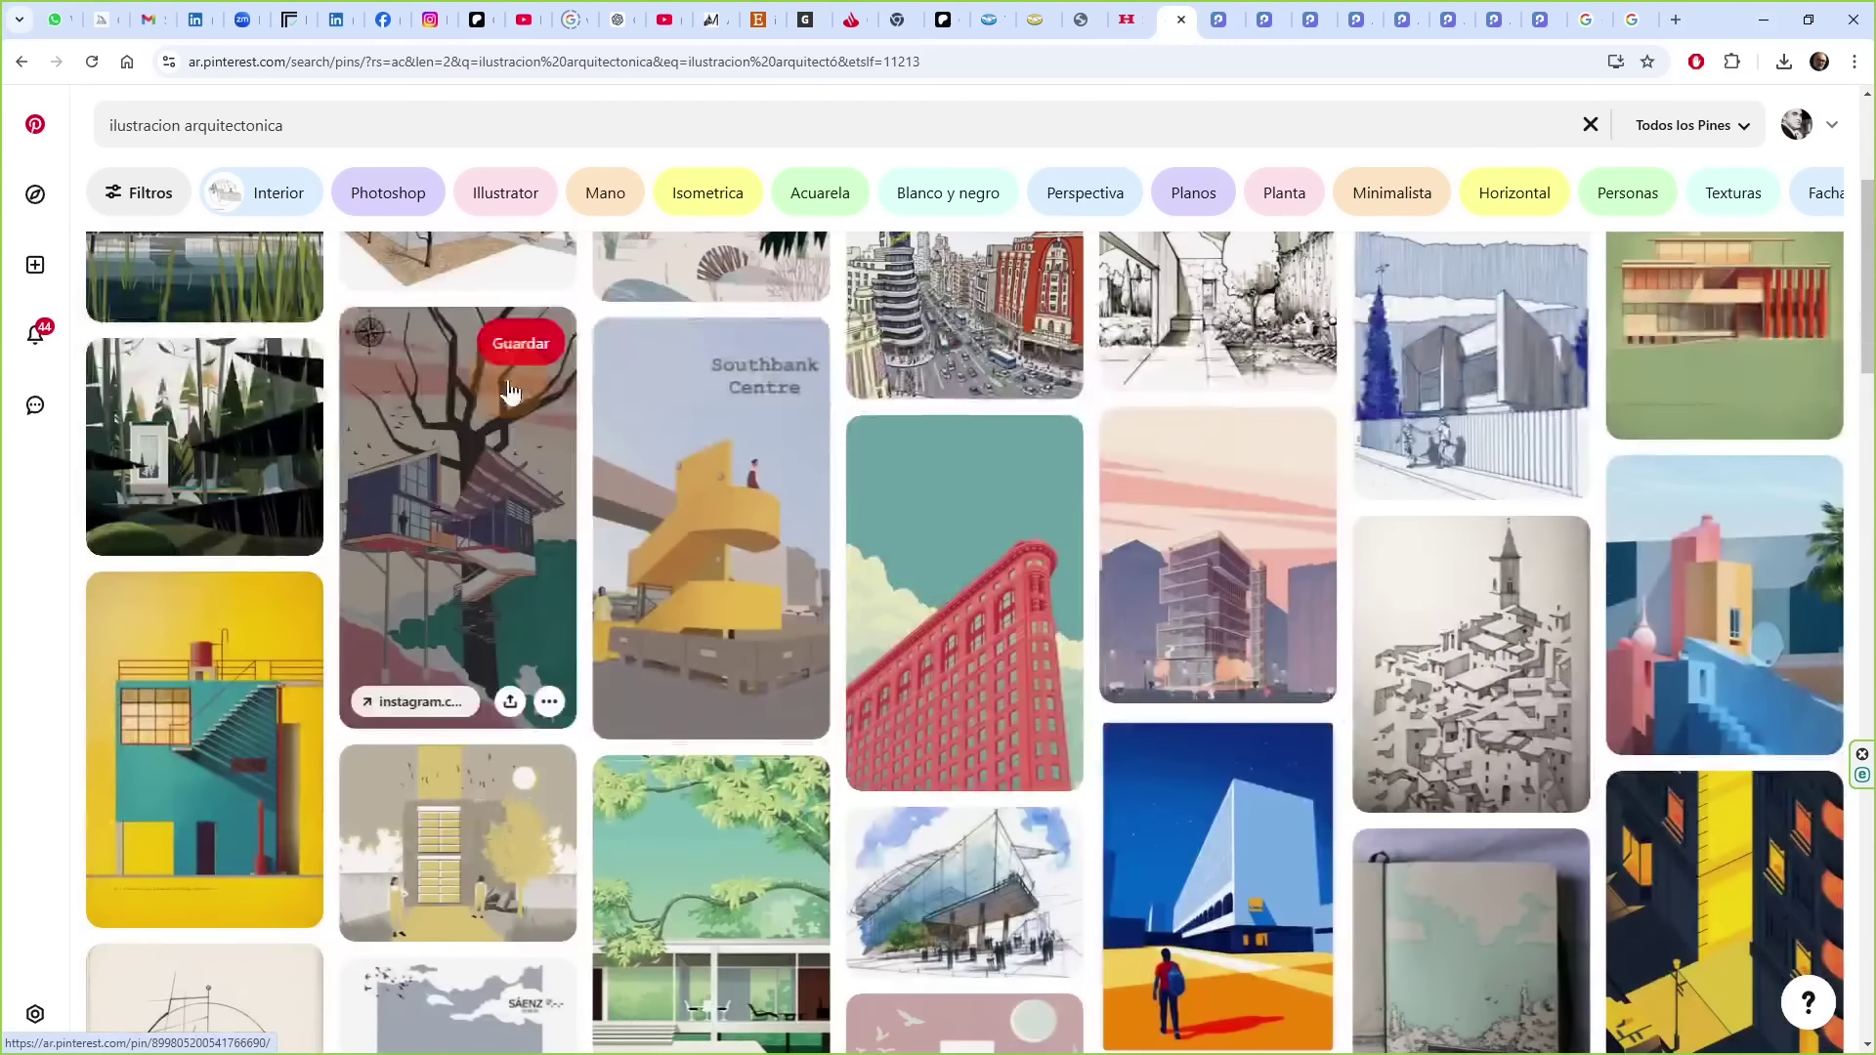
scroll(510, 390, "down", 10)
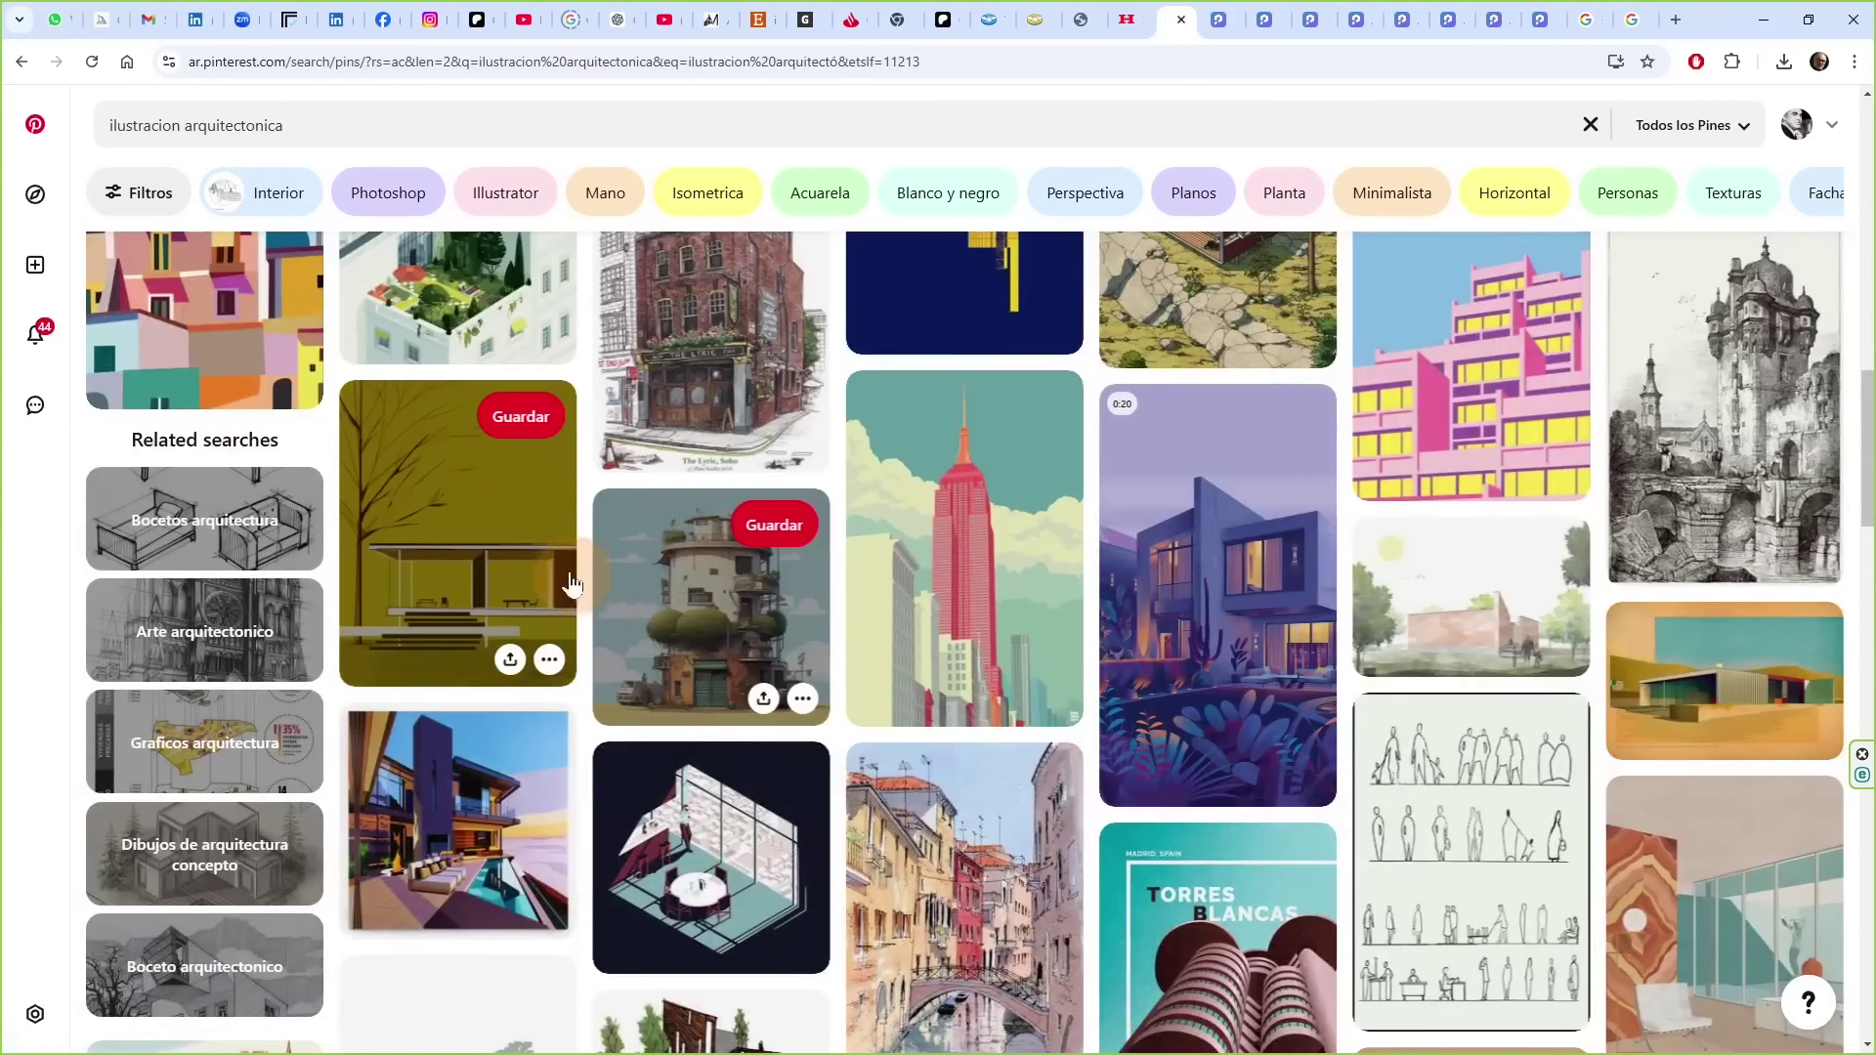
left_click(467, 504)
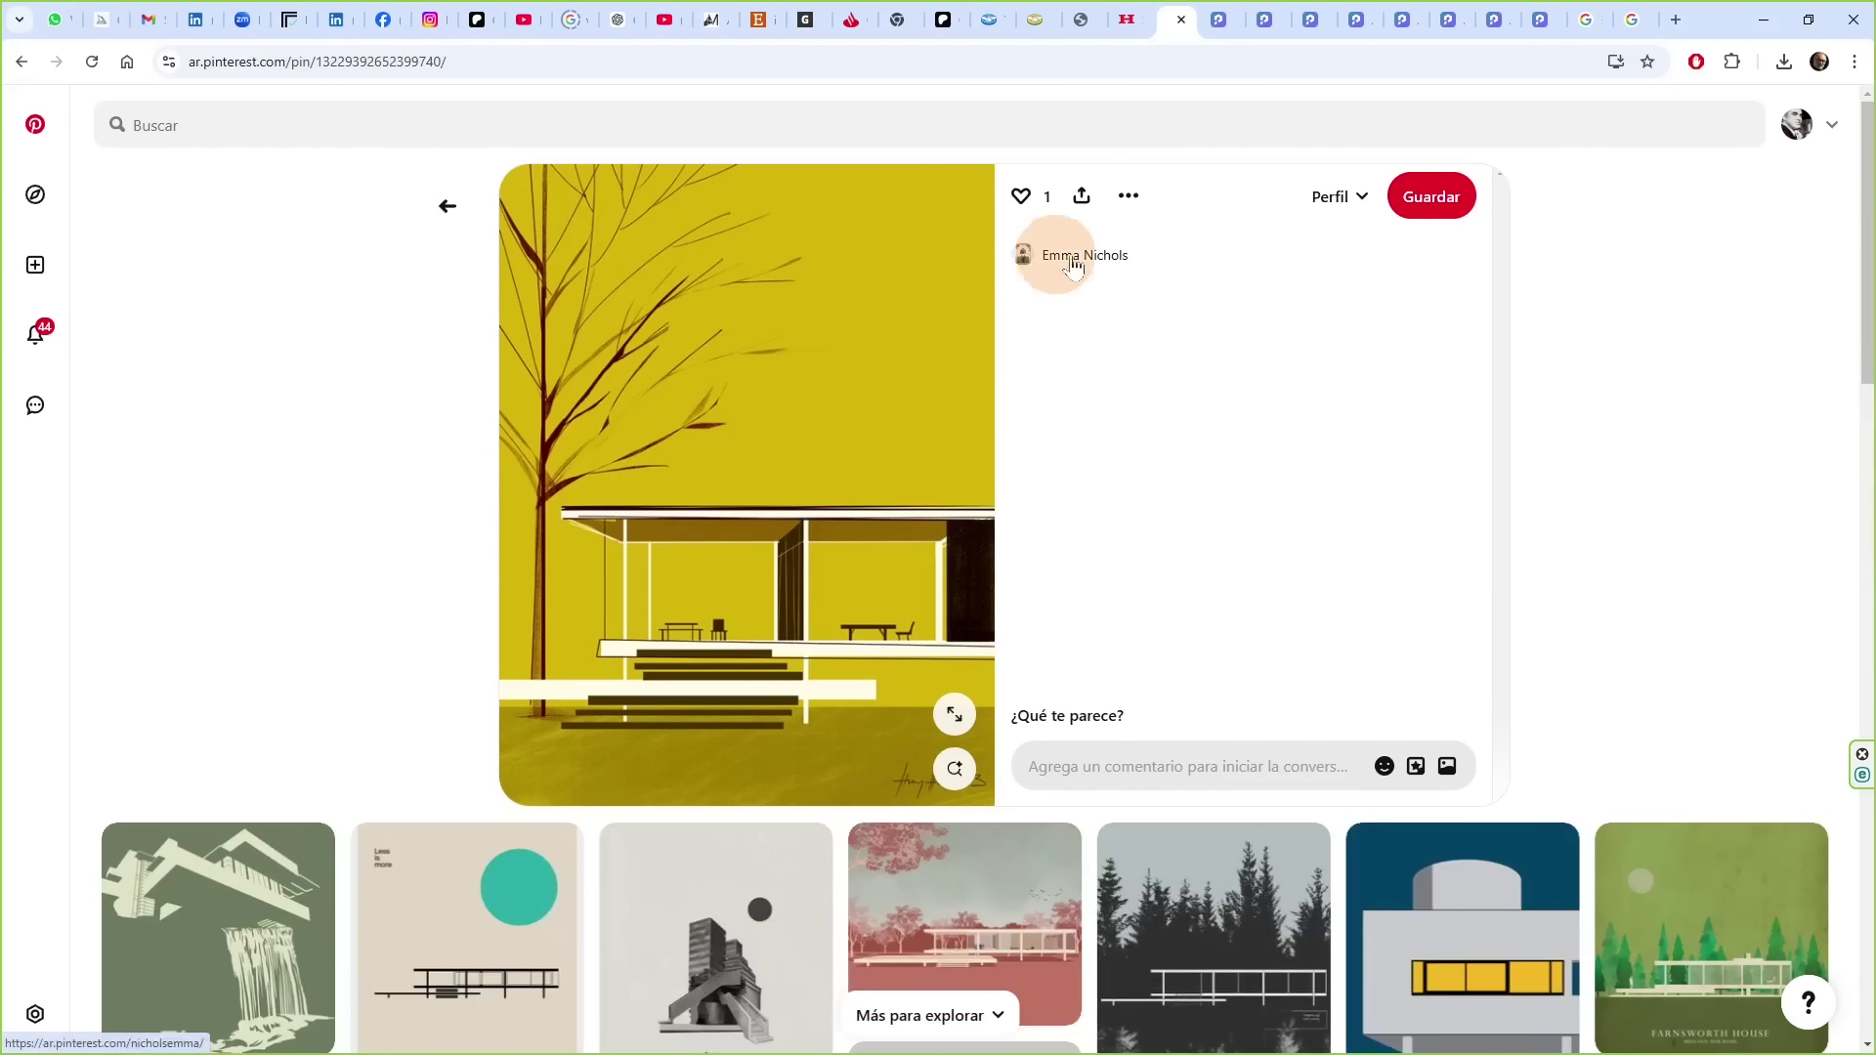
right_click(727, 335)
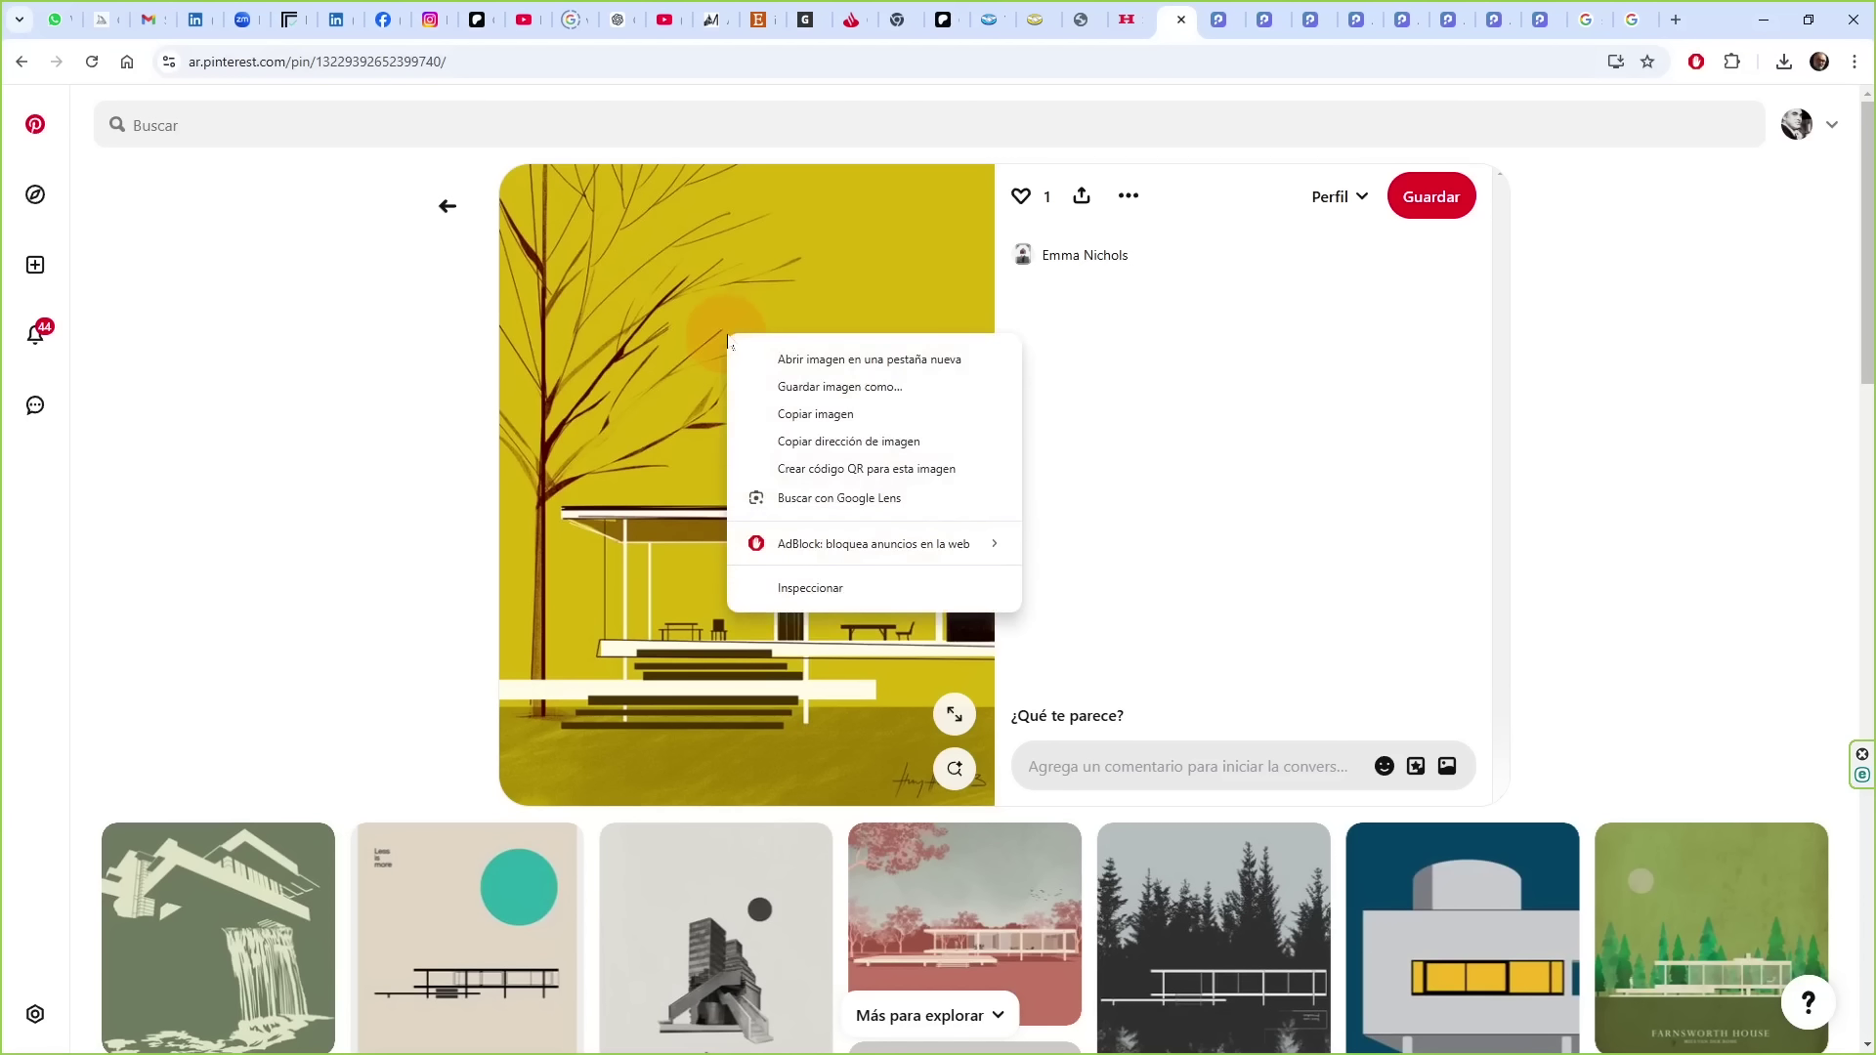
left_click(819, 387)
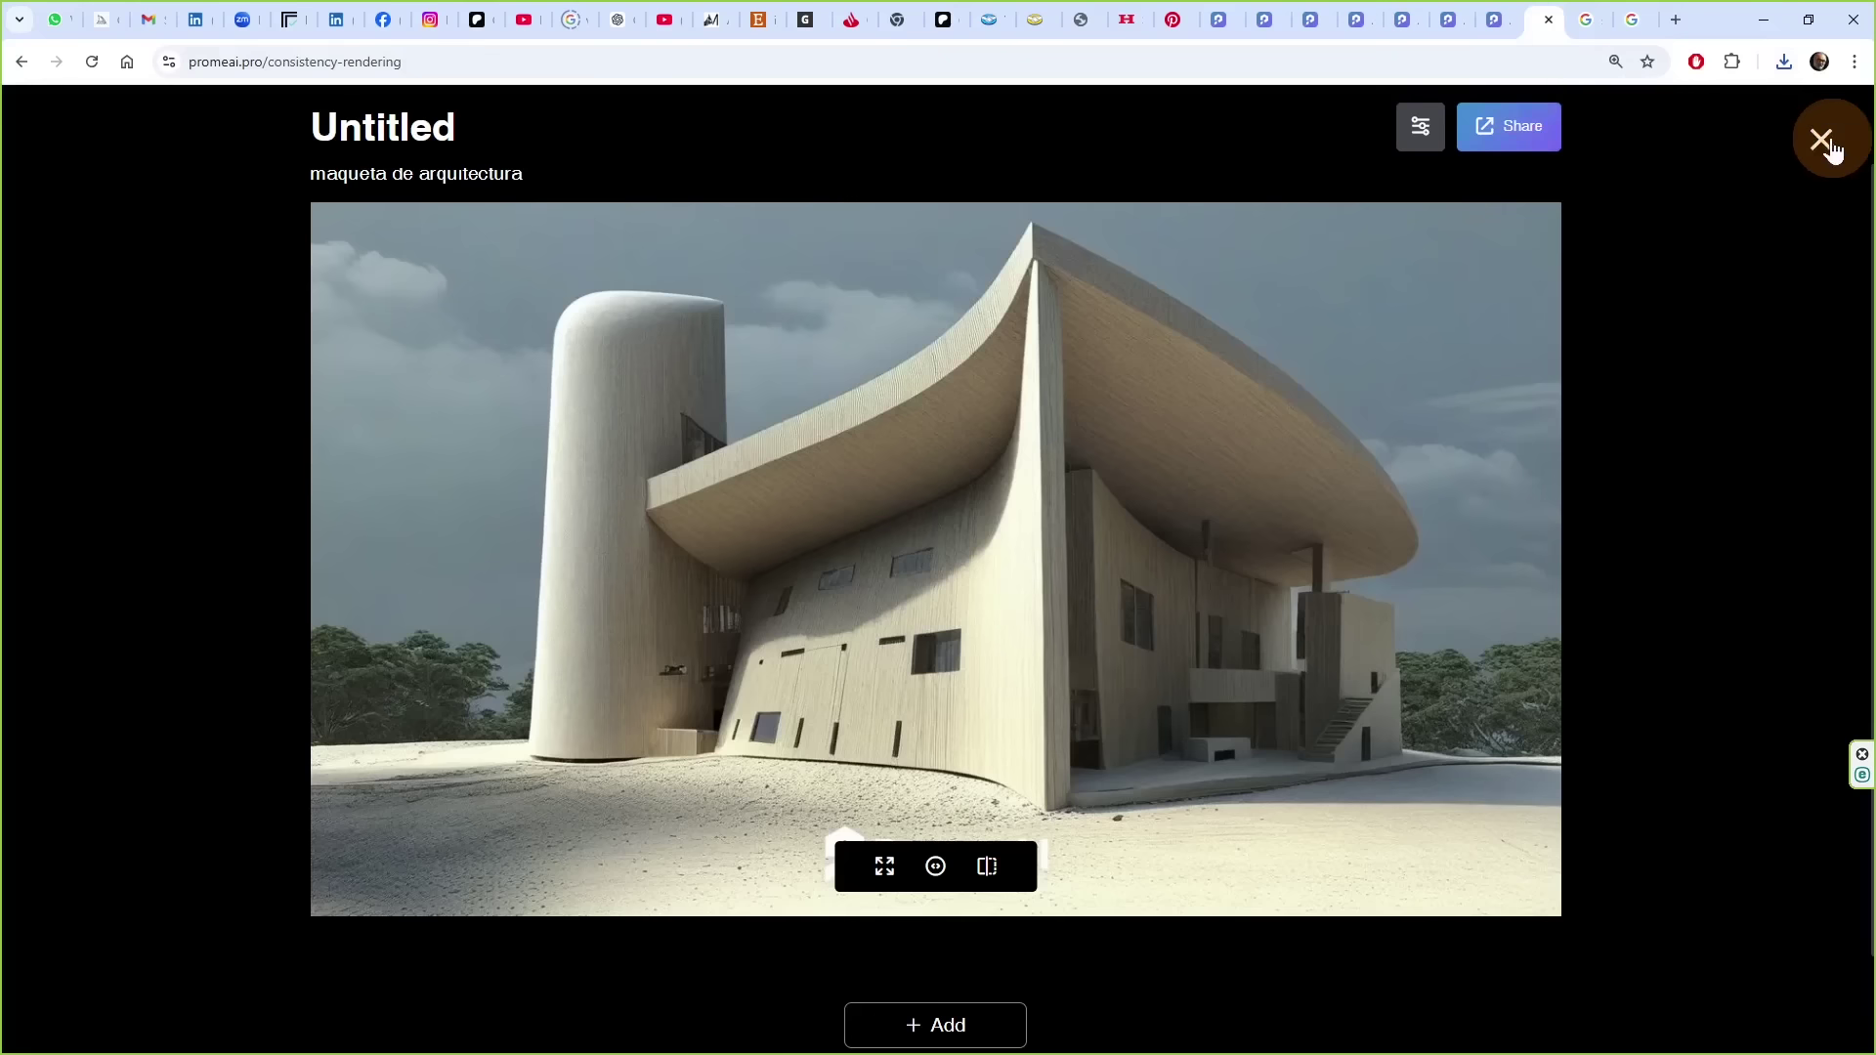
- Return to PromeAI, close the generated chapel image, and reopen the Consistency Rendering tool
left_click(1821, 140)
mouse_move(479, 137)
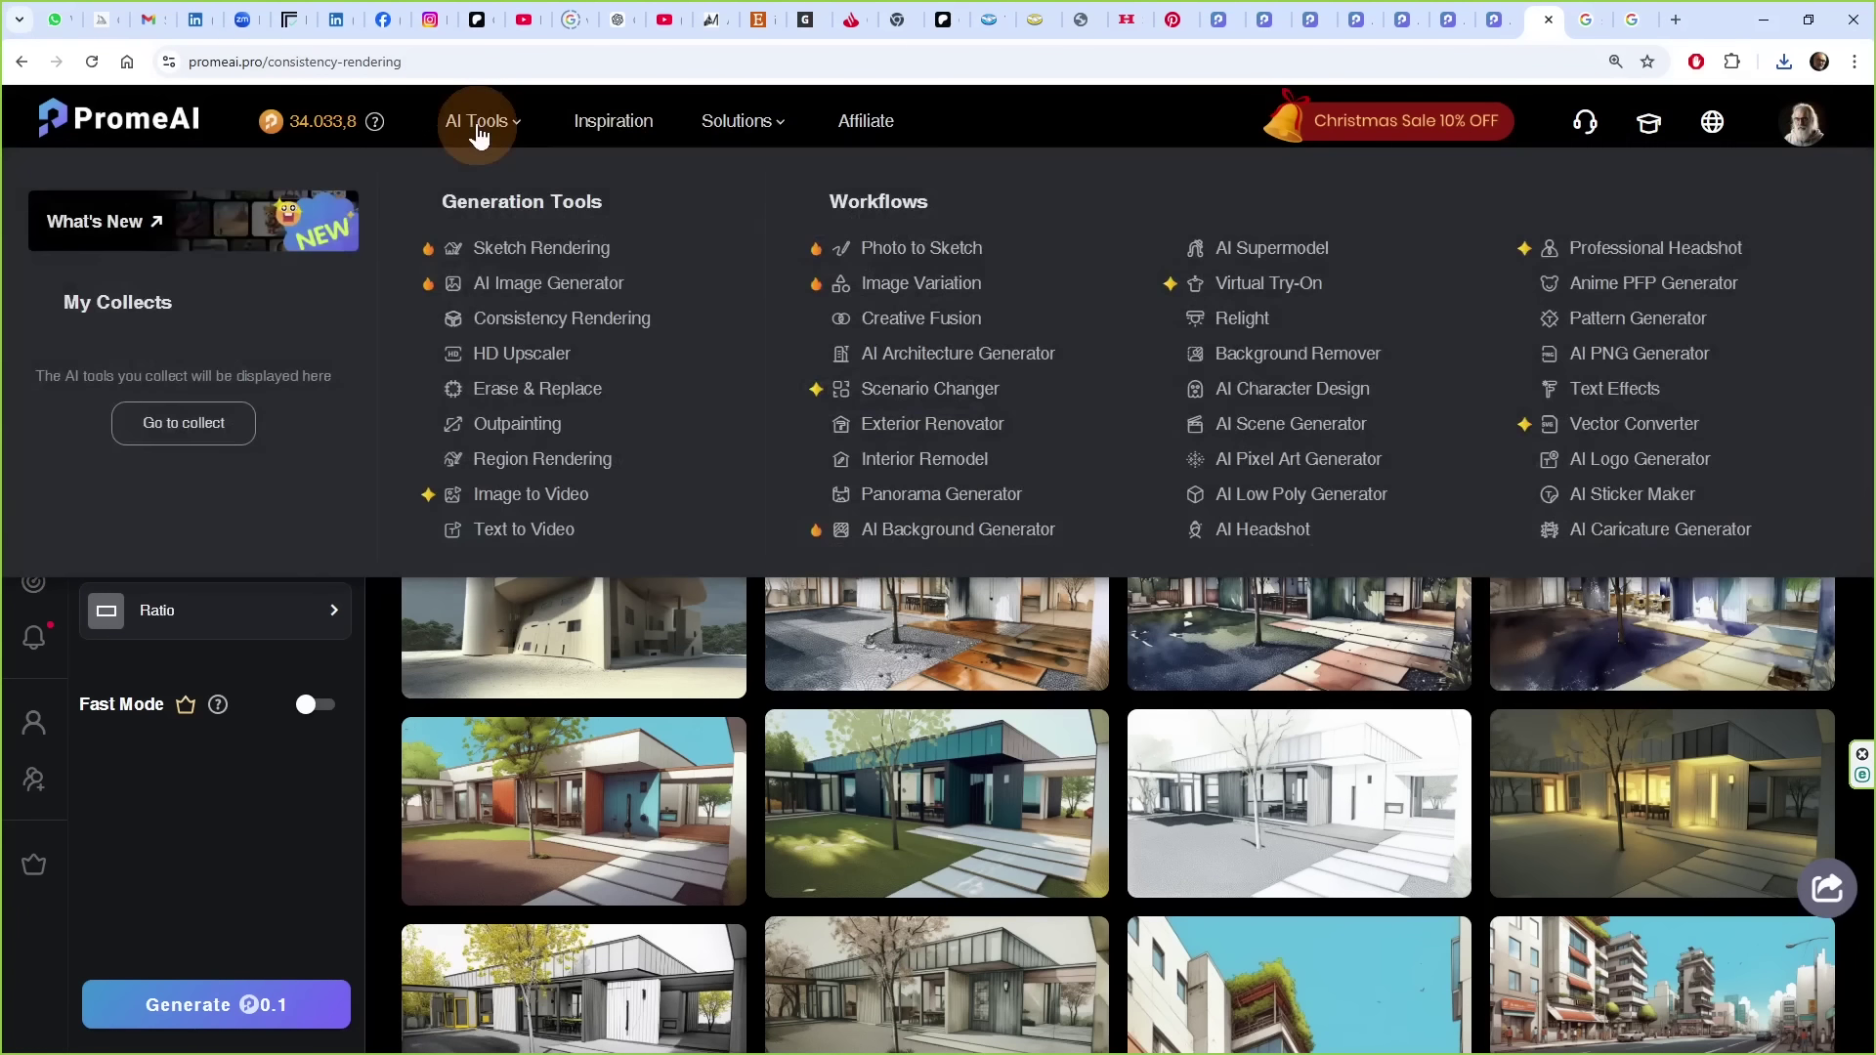
mouse_move(504, 320)
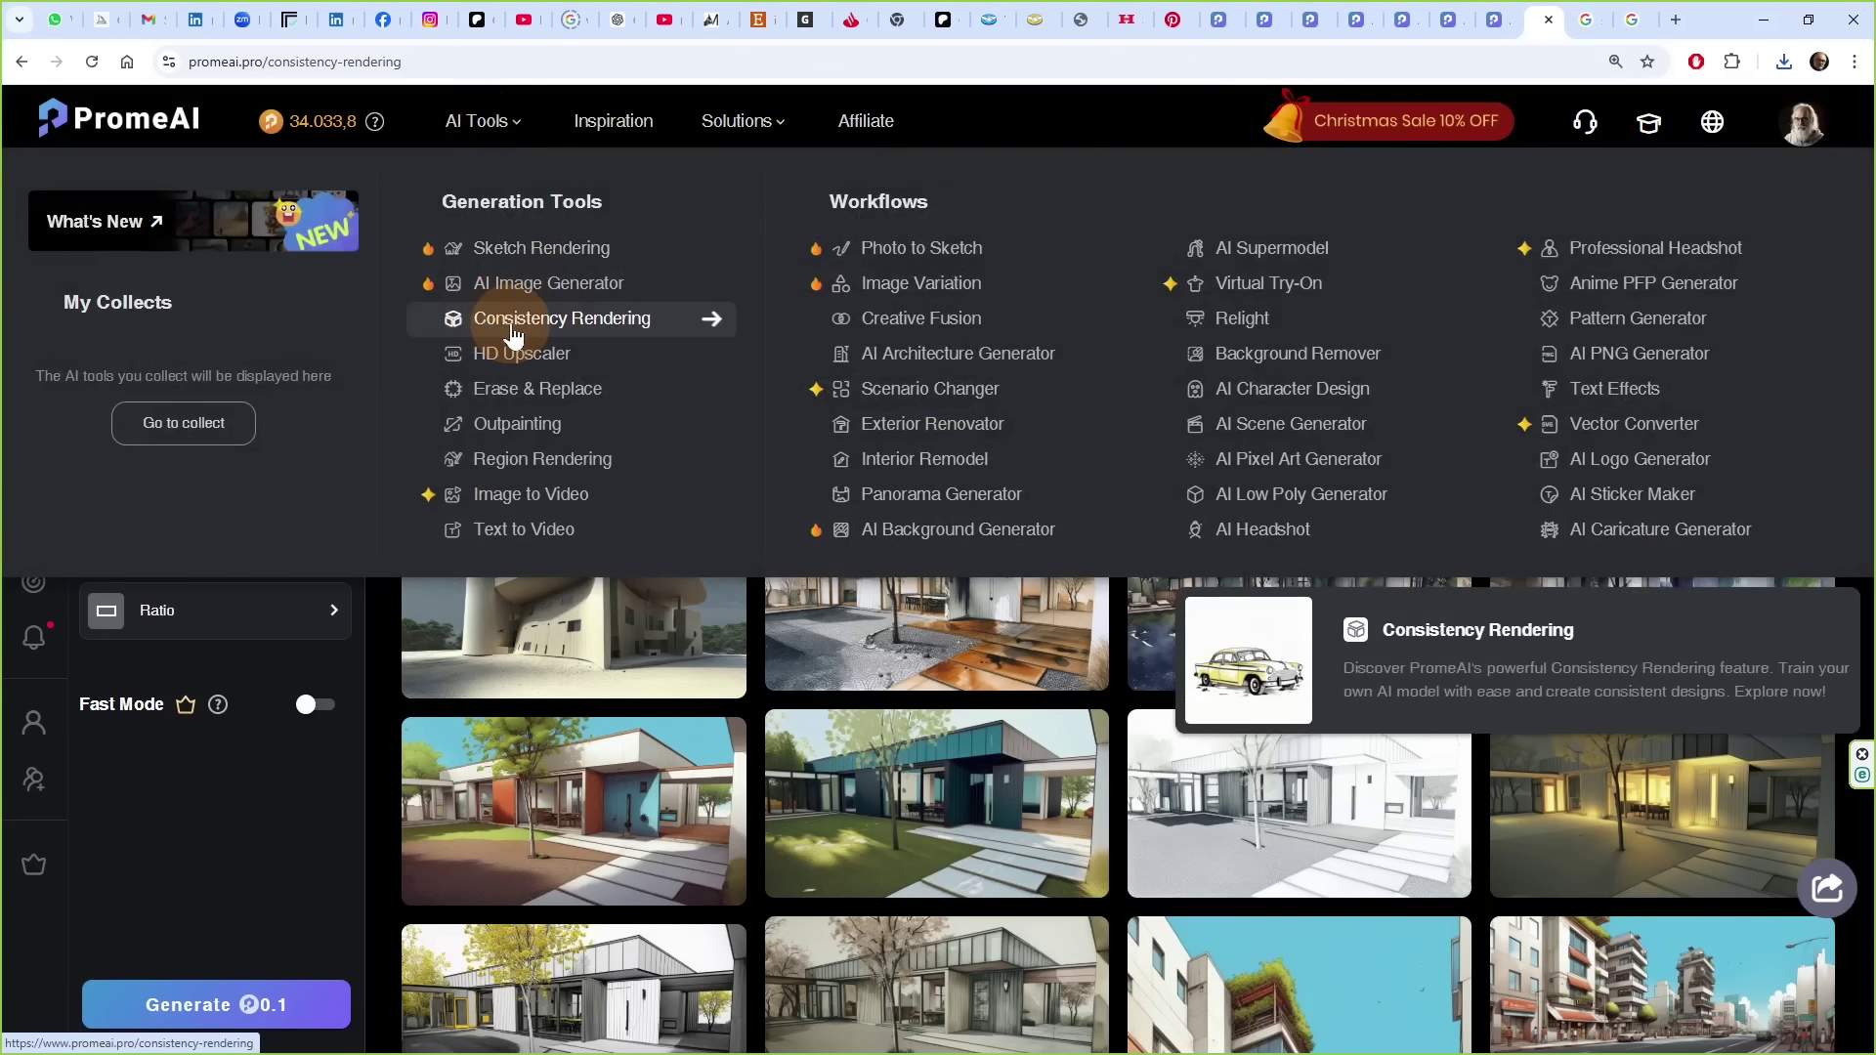
left_click(513, 332)
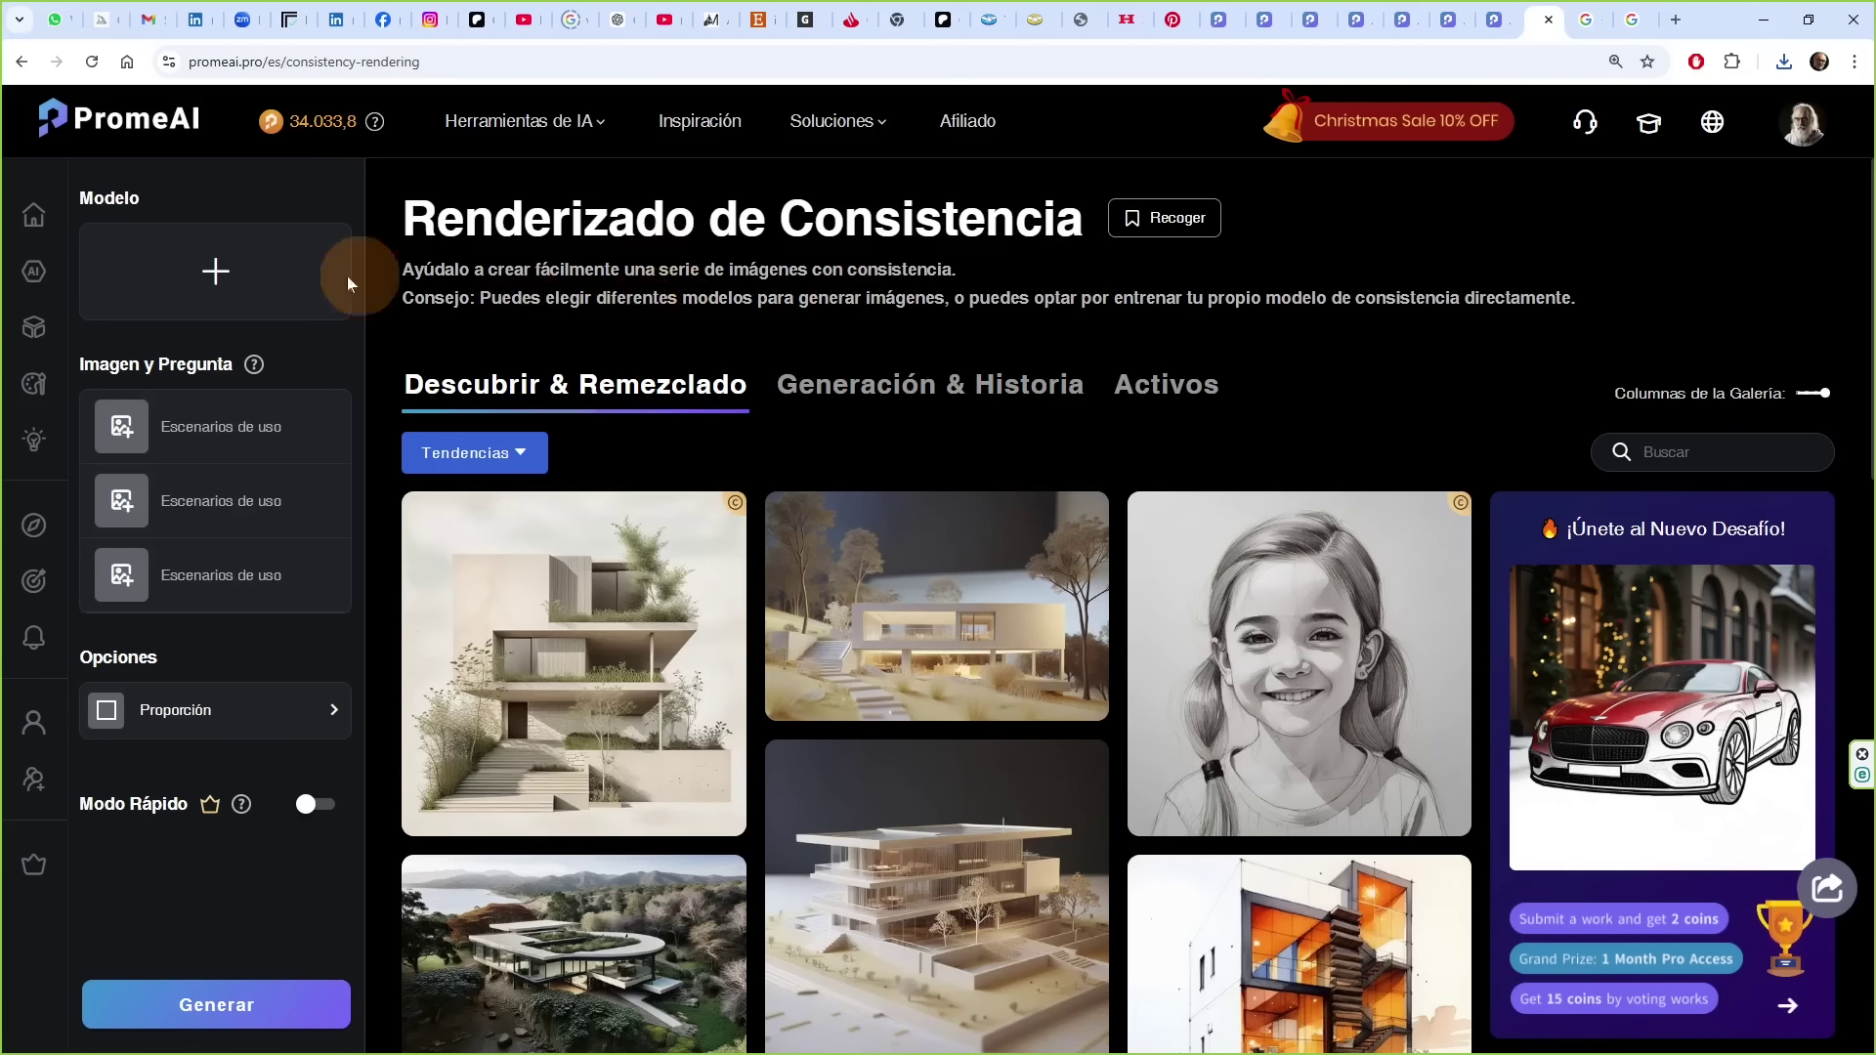
- Browse the featured consistency models, trying Organic Harmony: Modern Architecture in Fall Splendor and selecting Architecture Model
left_click(218, 280)
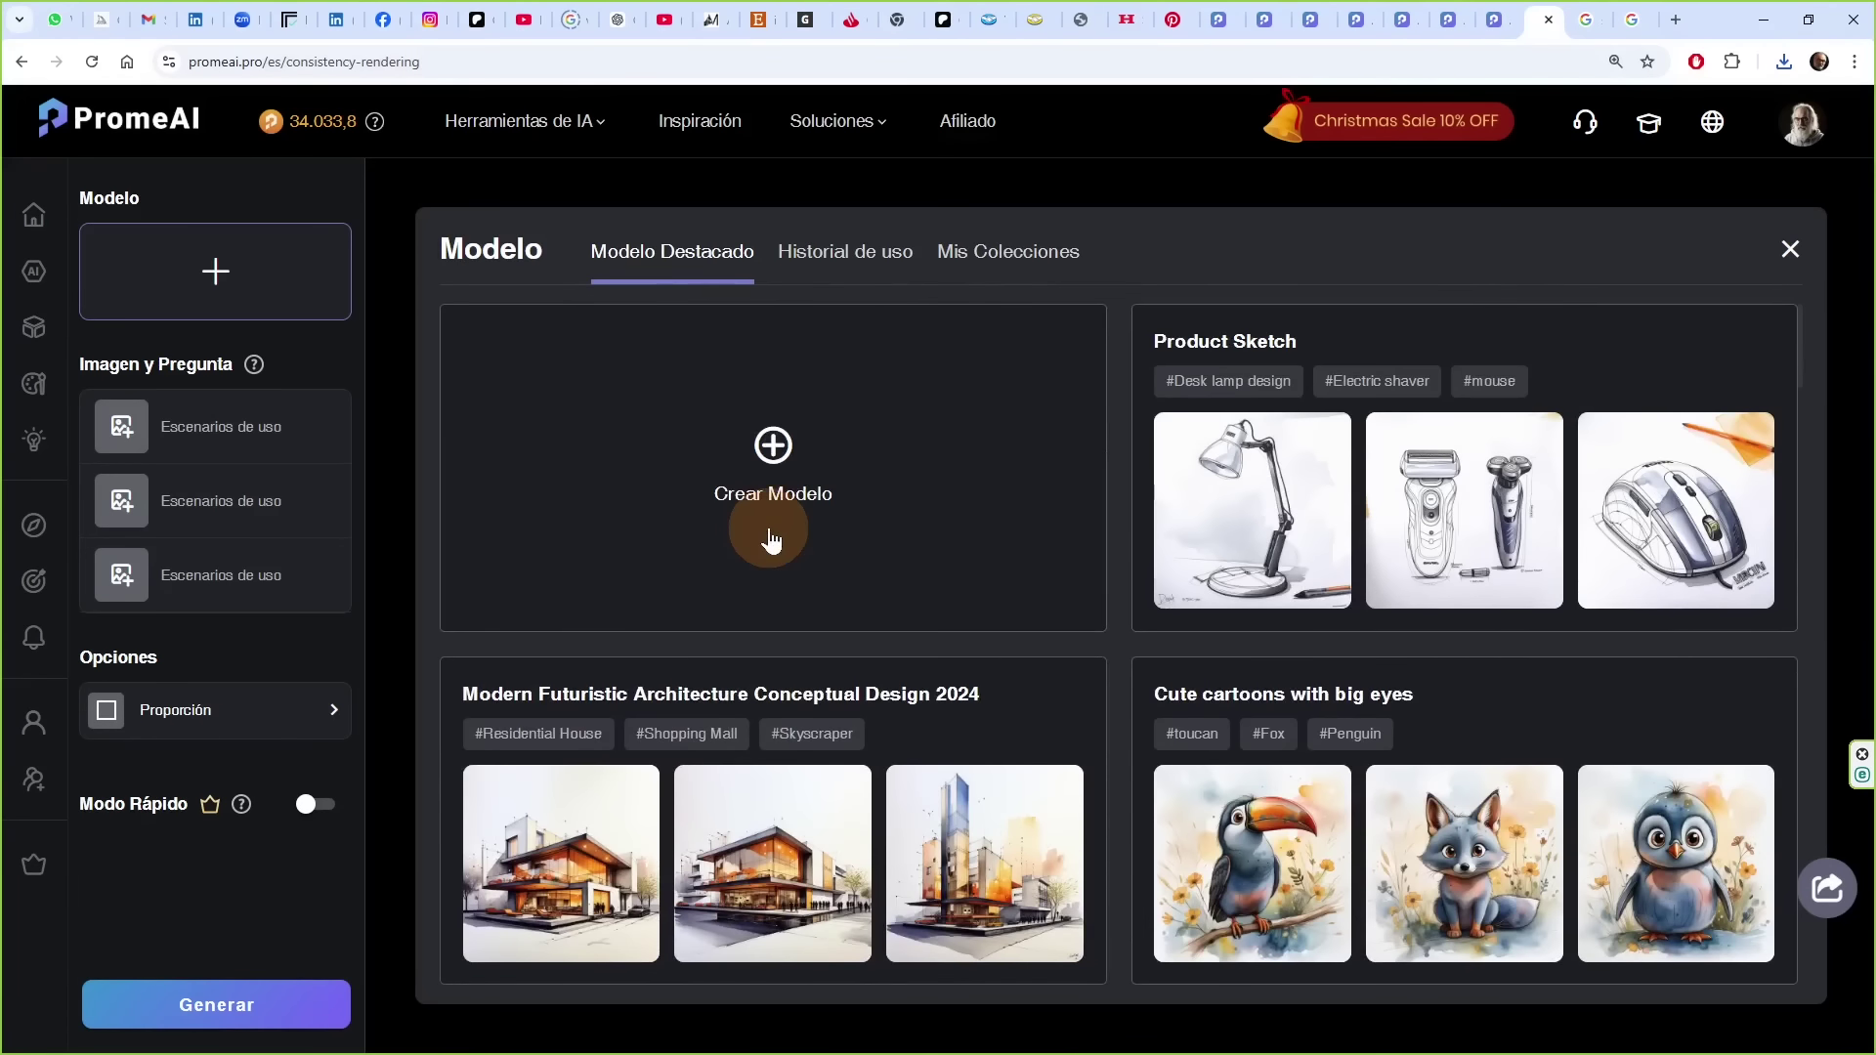
scroll(770, 538, "down", 6)
scroll(772, 544, "down", 15)
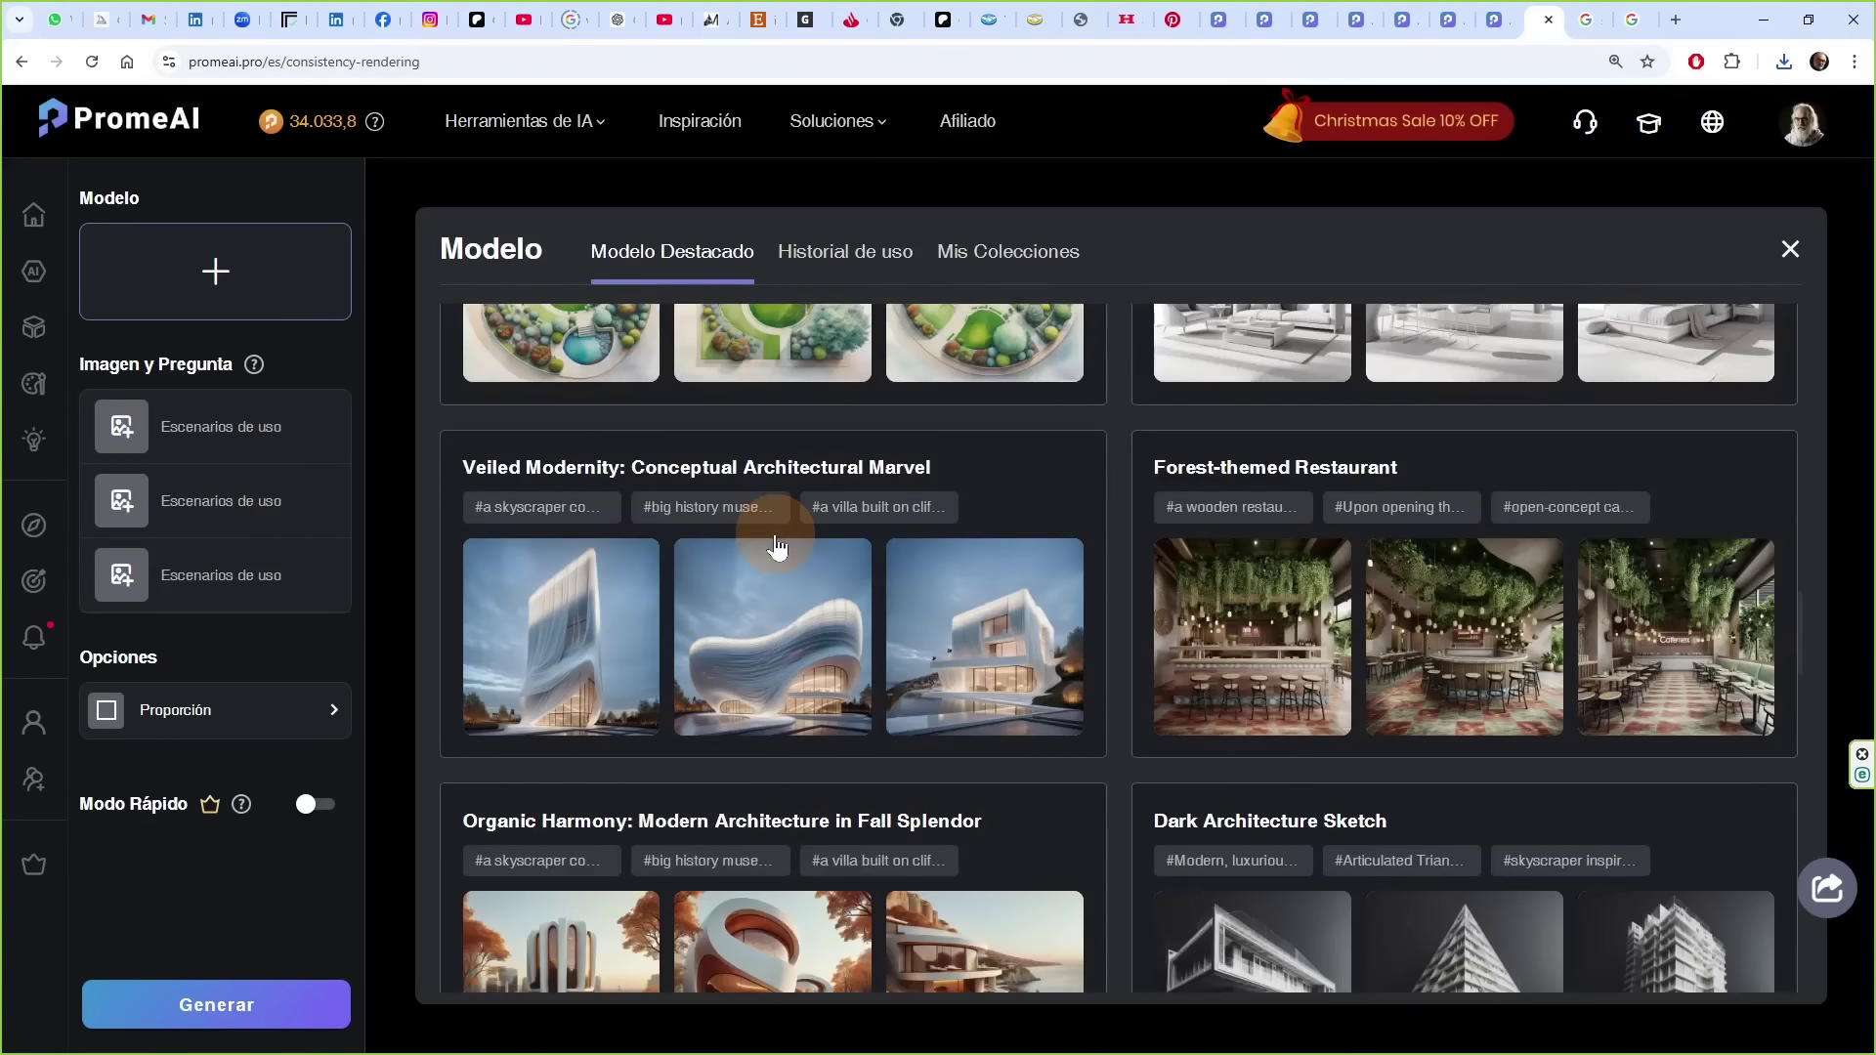
scroll(777, 548, "down", 5)
left_click(775, 542)
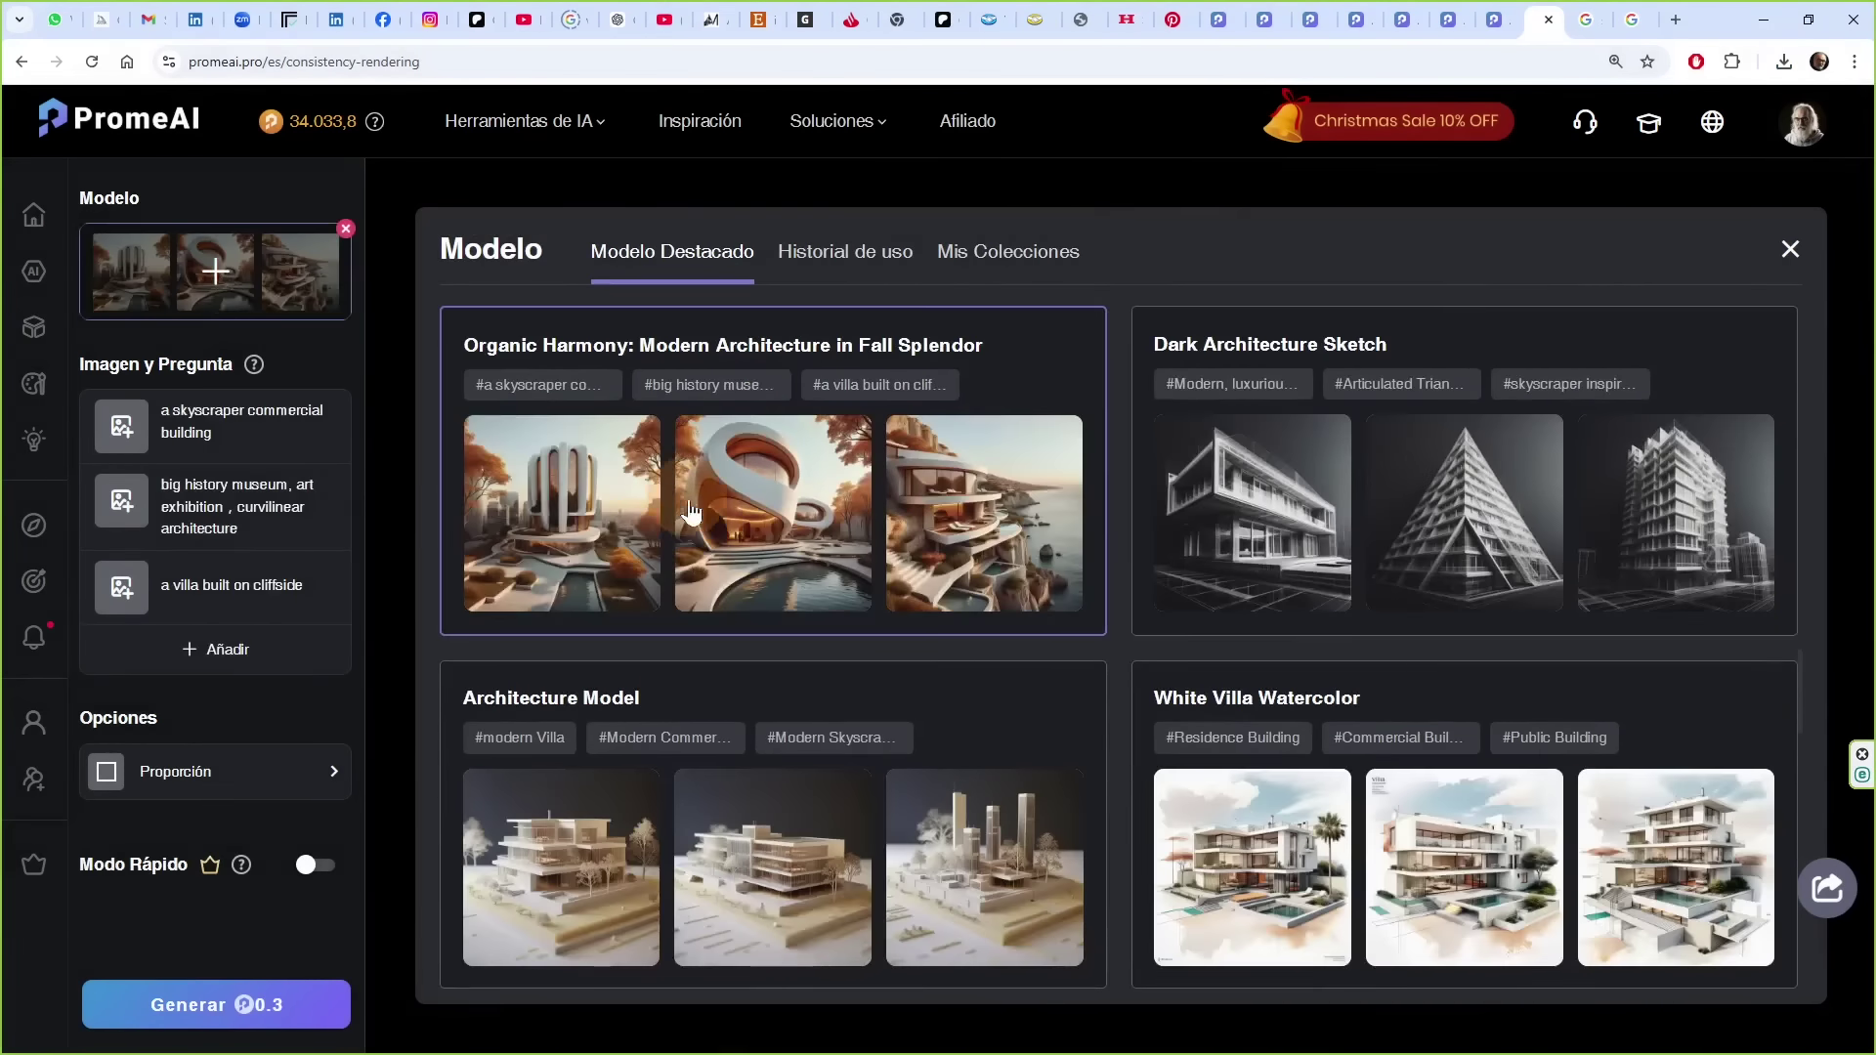
scroll(723, 538, "down", 2)
scroll(723, 547, "up", 4)
scroll(728, 615, "down", 2)
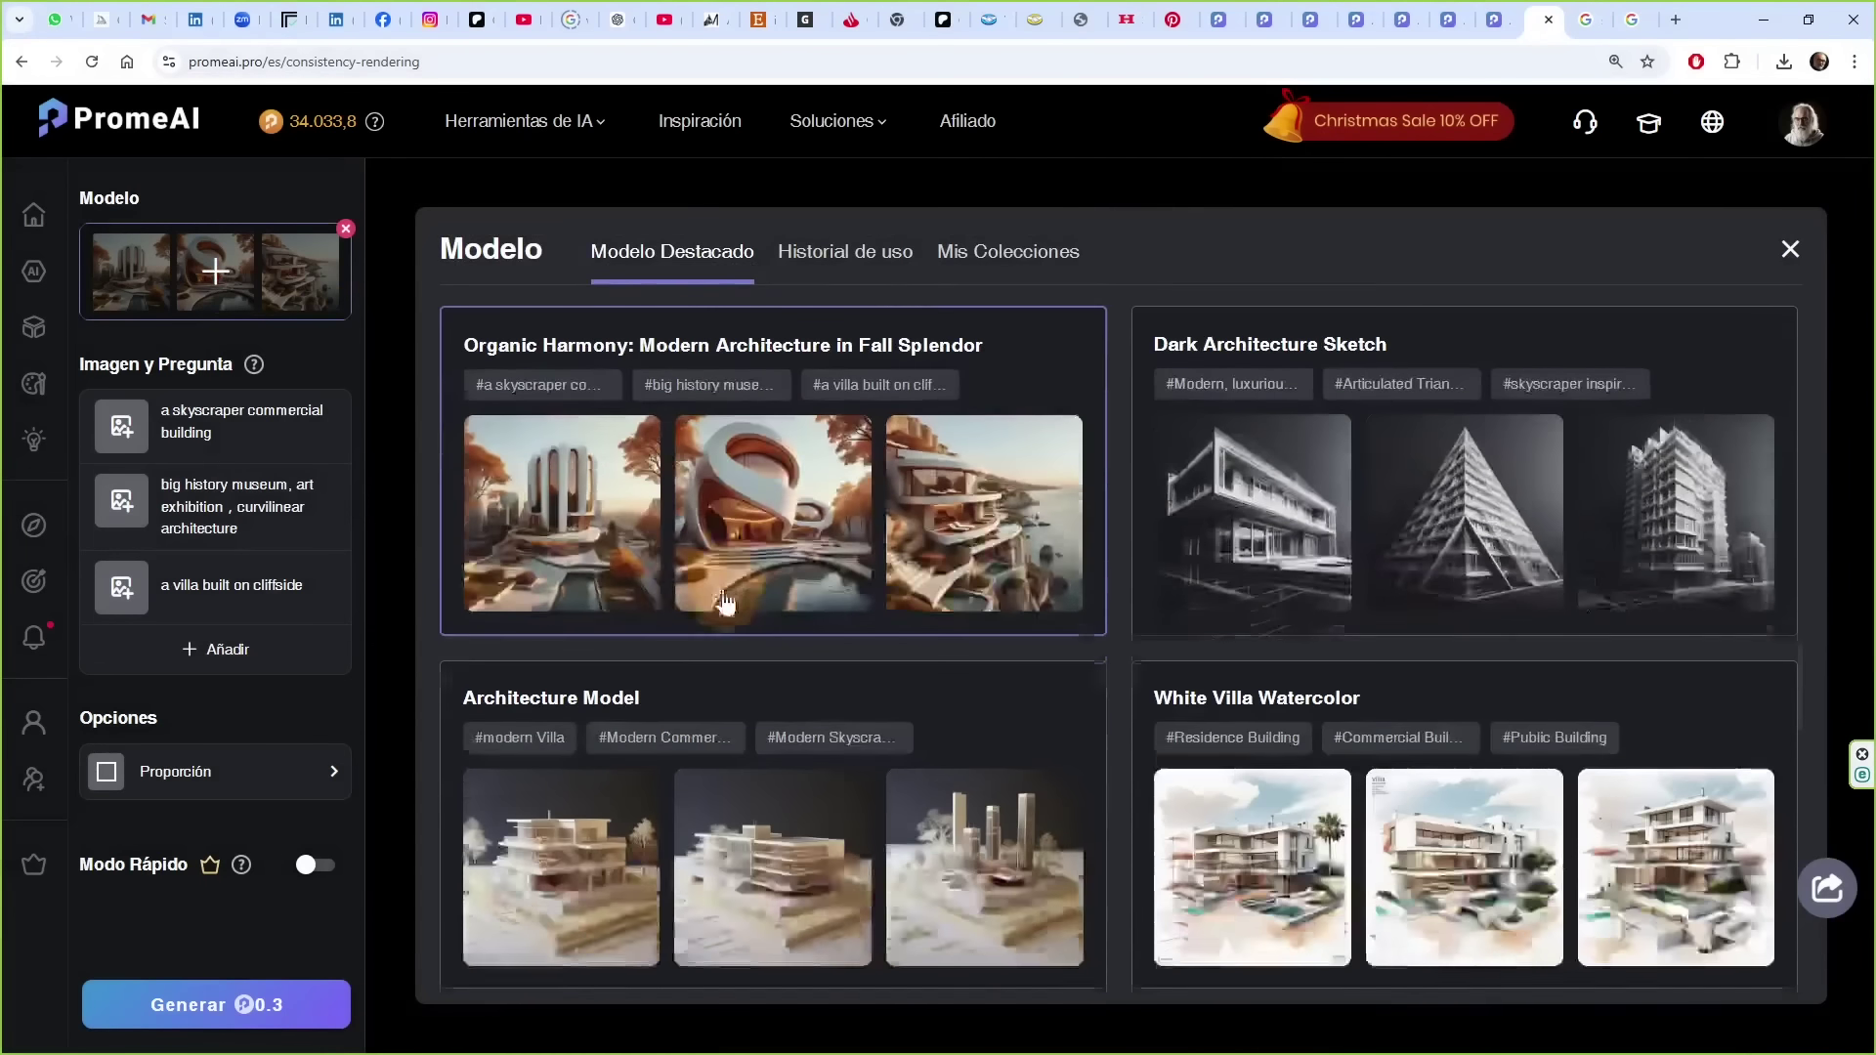
left_click(741, 842)
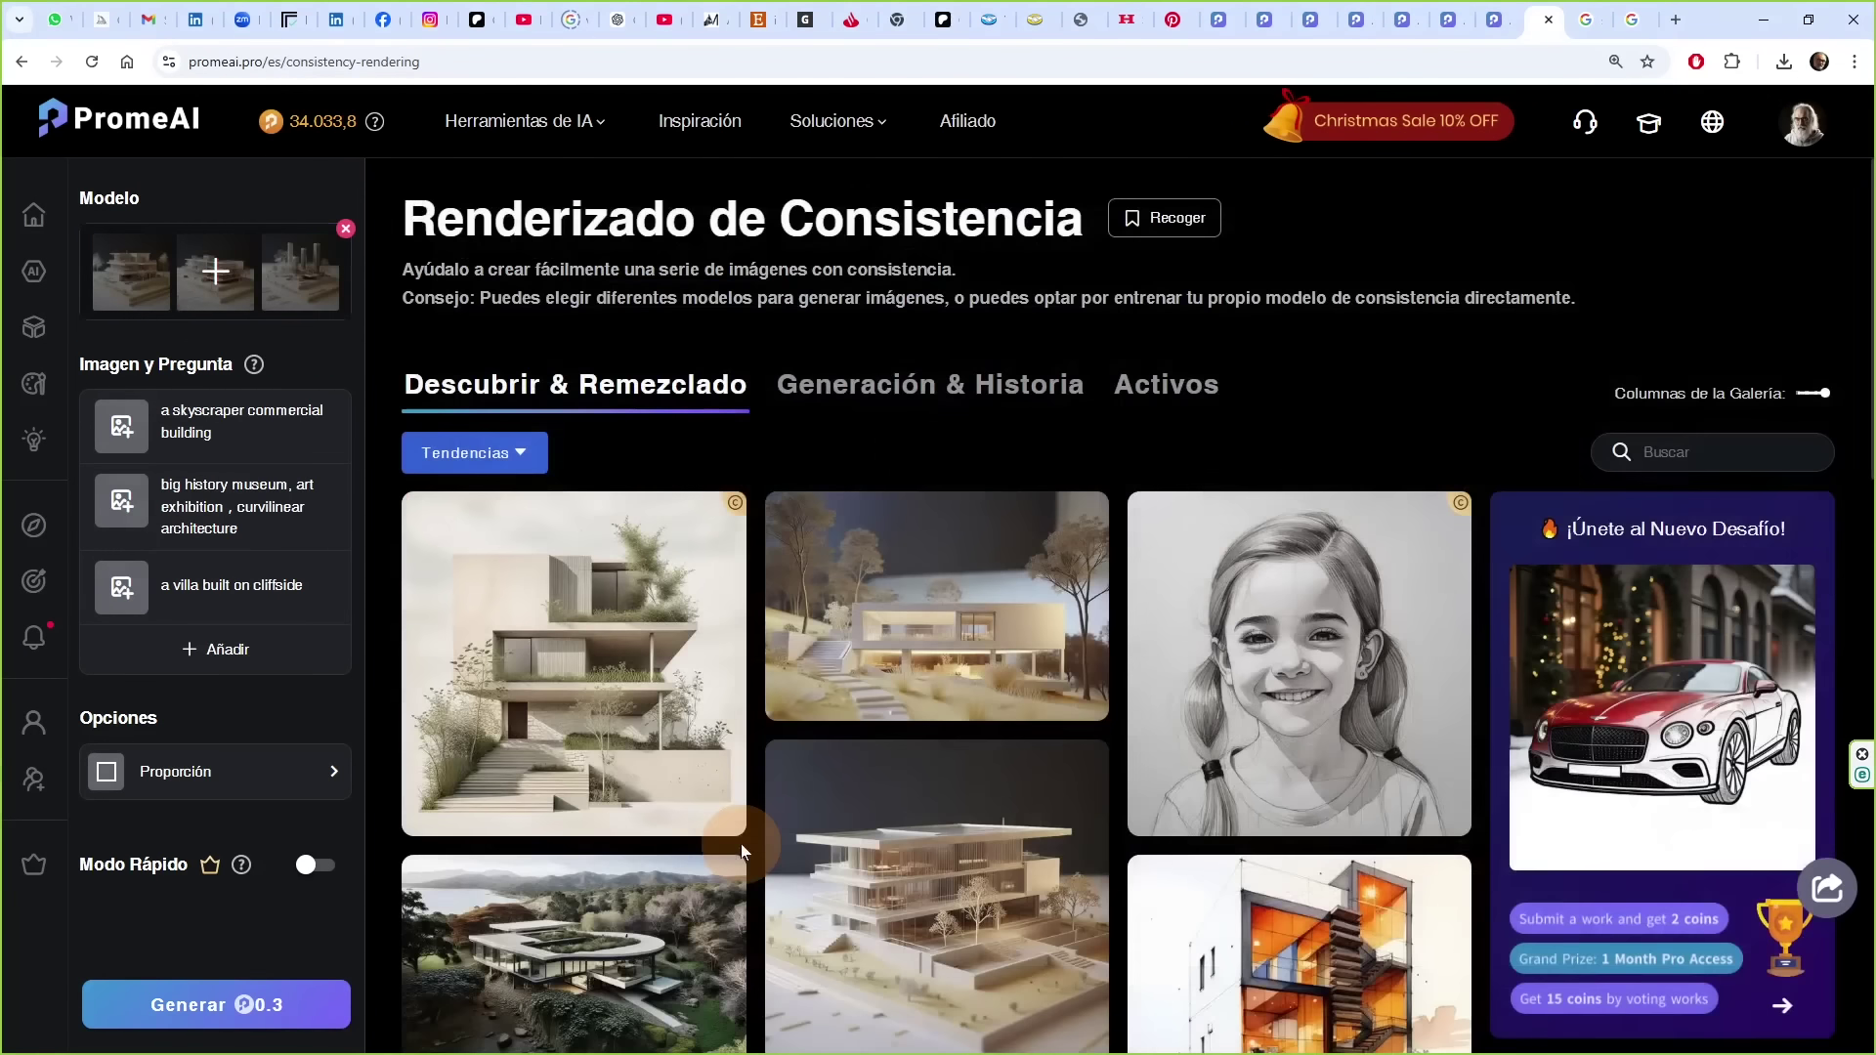
- Return to the featured model selection and start creating a new consistency model
left_click(216, 274)
scroll(834, 452, "down", 5)
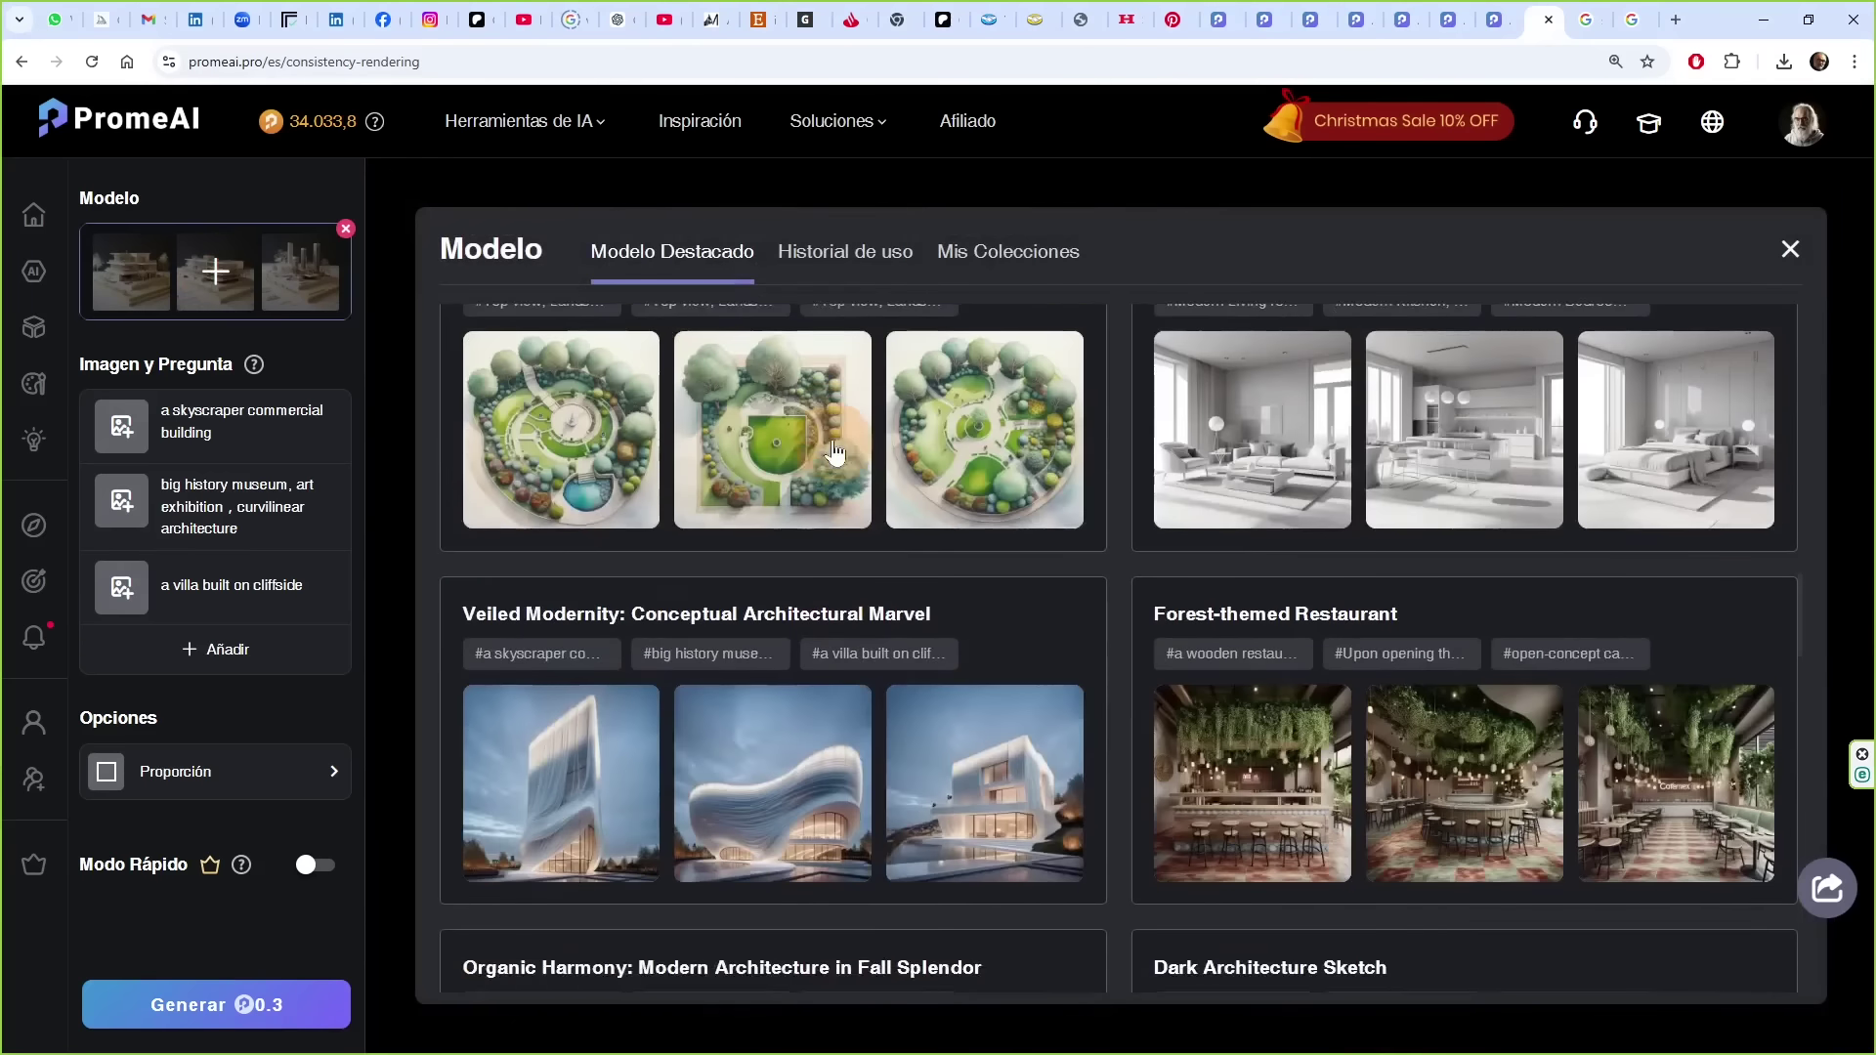
scroll(833, 452, "up", 6)
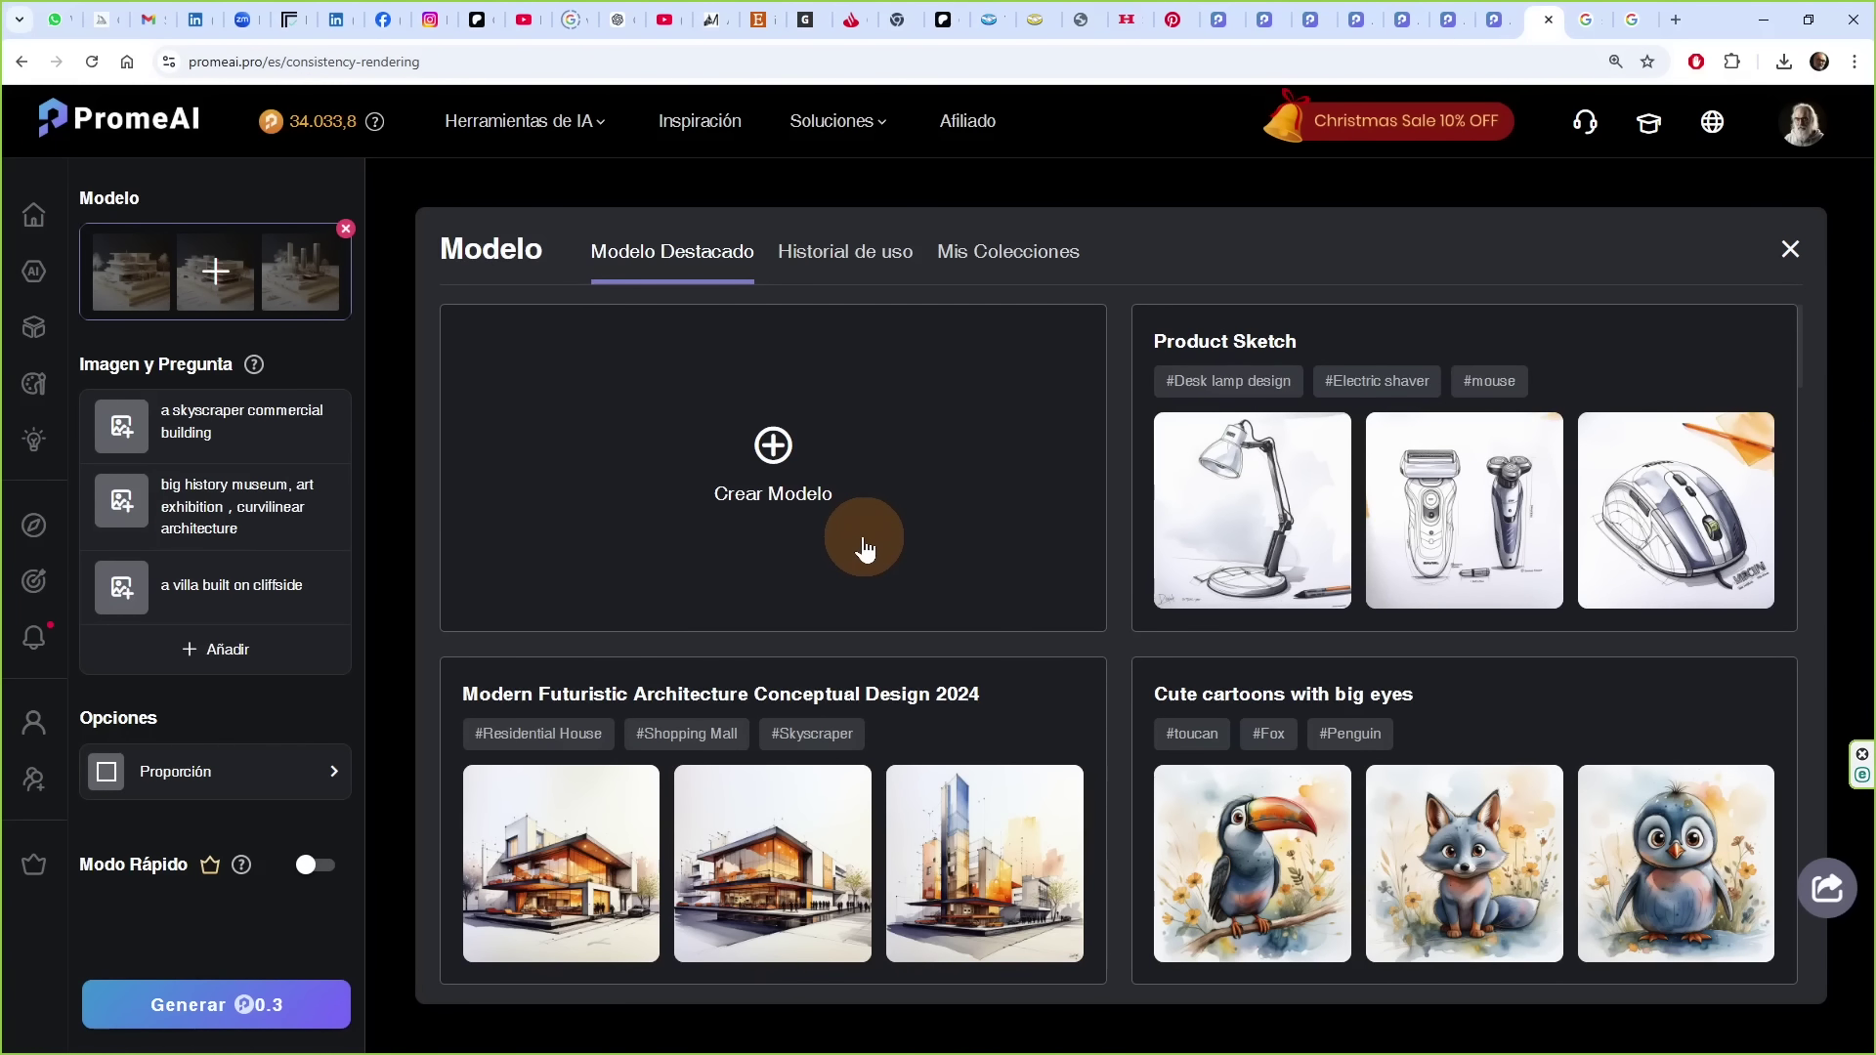
left_click(775, 452)
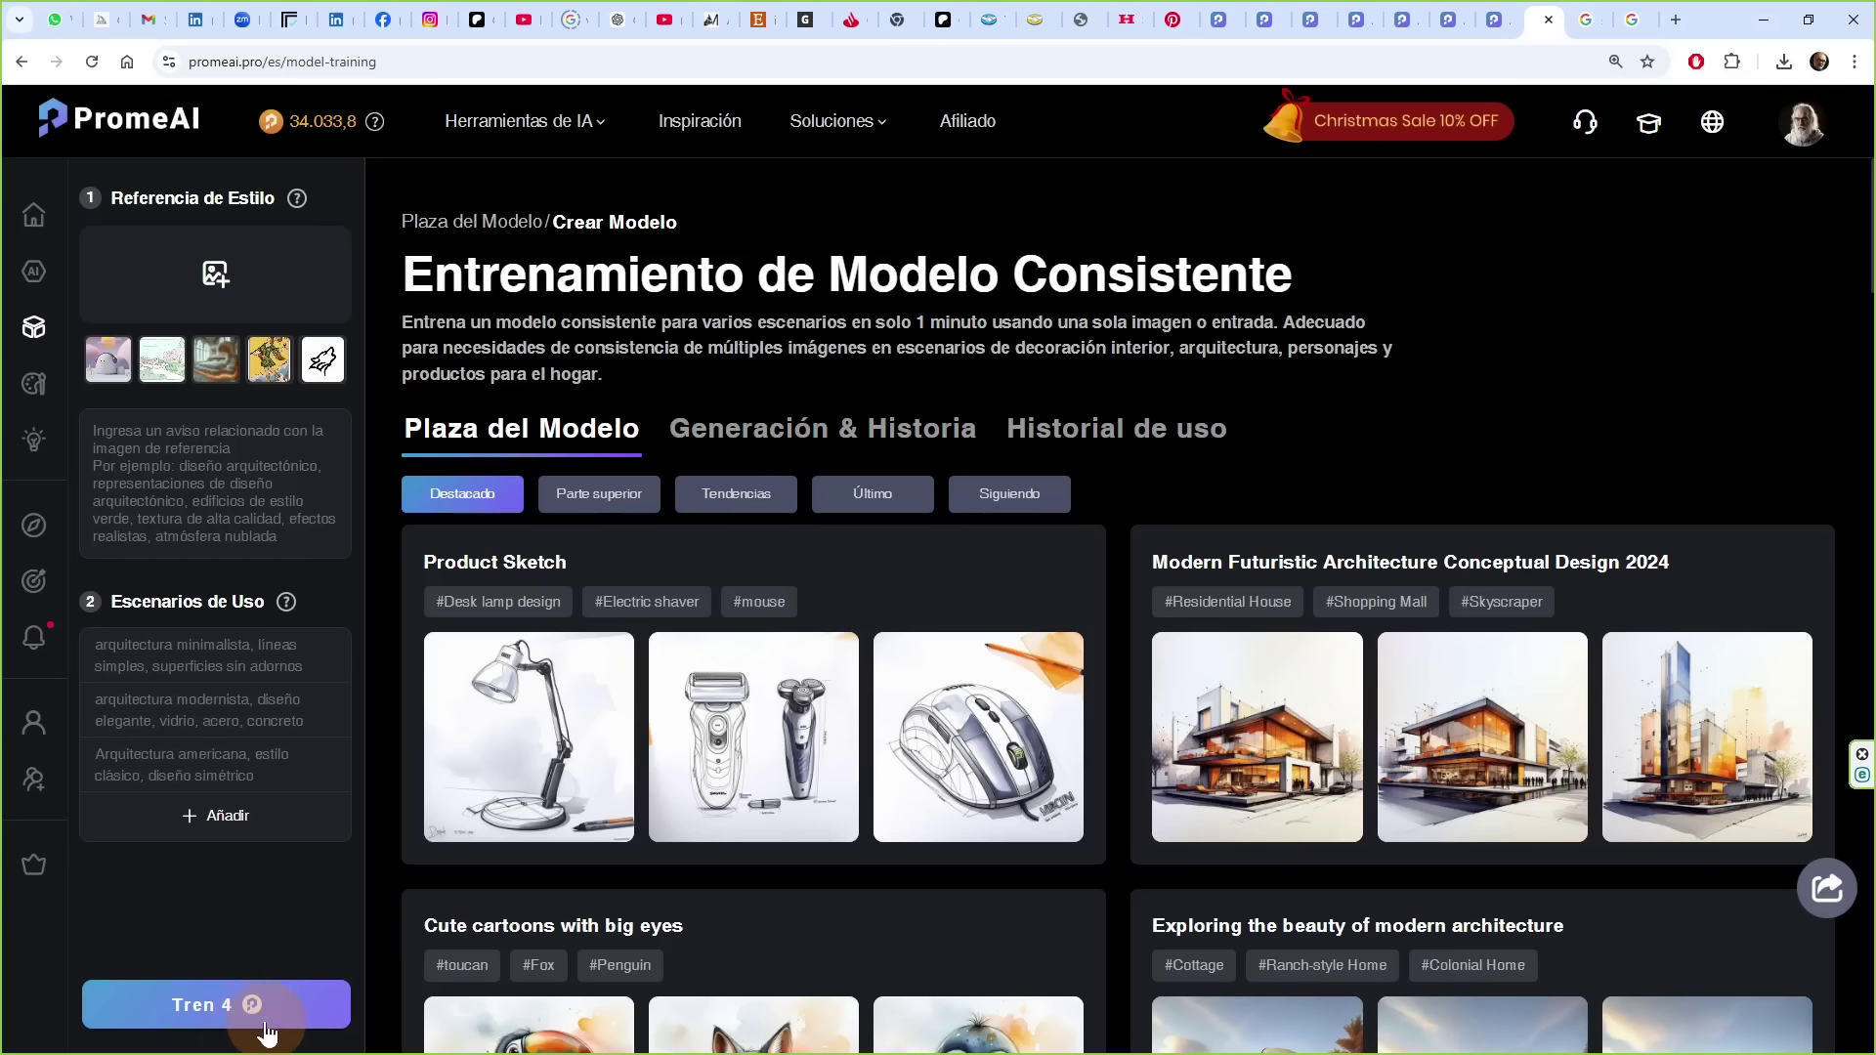
- Upload the yellow pavilion illustration ed6200f7991e9f47be1a1d633d296052.jpg as the new model's style reference
left_click(214, 284)
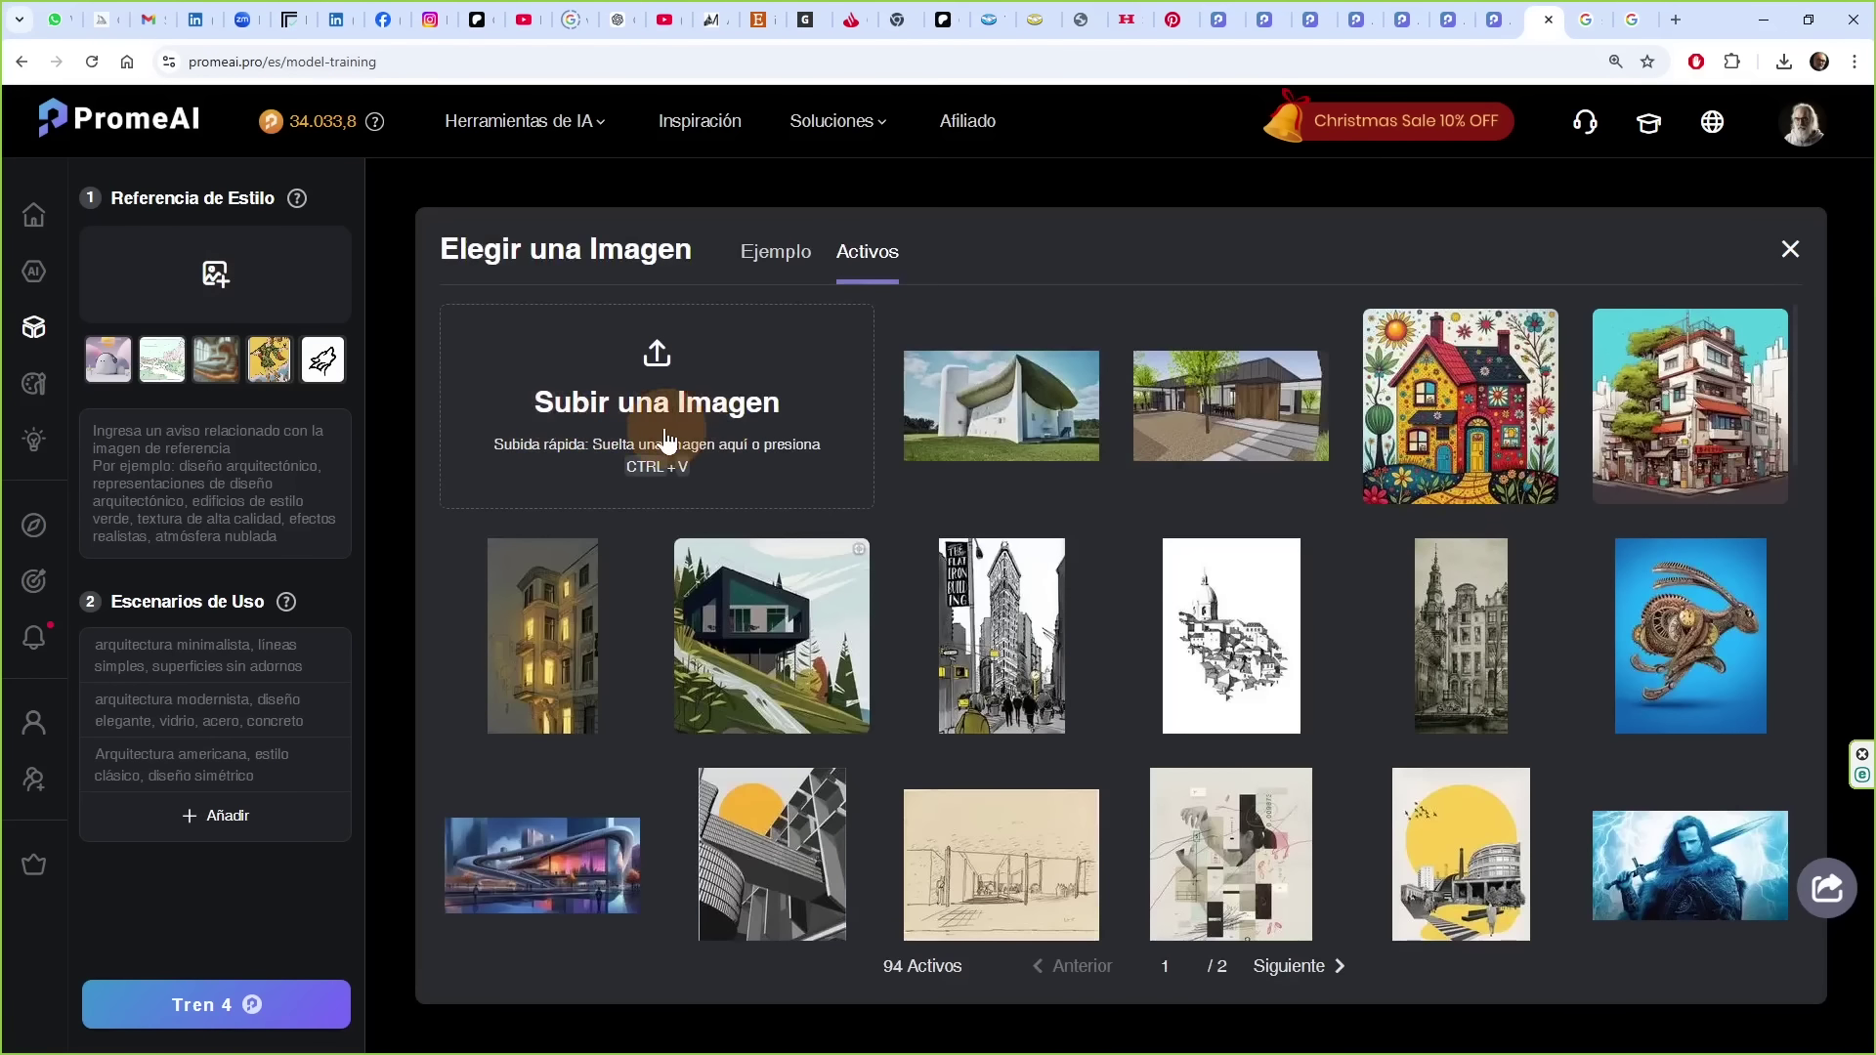
left_click(622, 386)
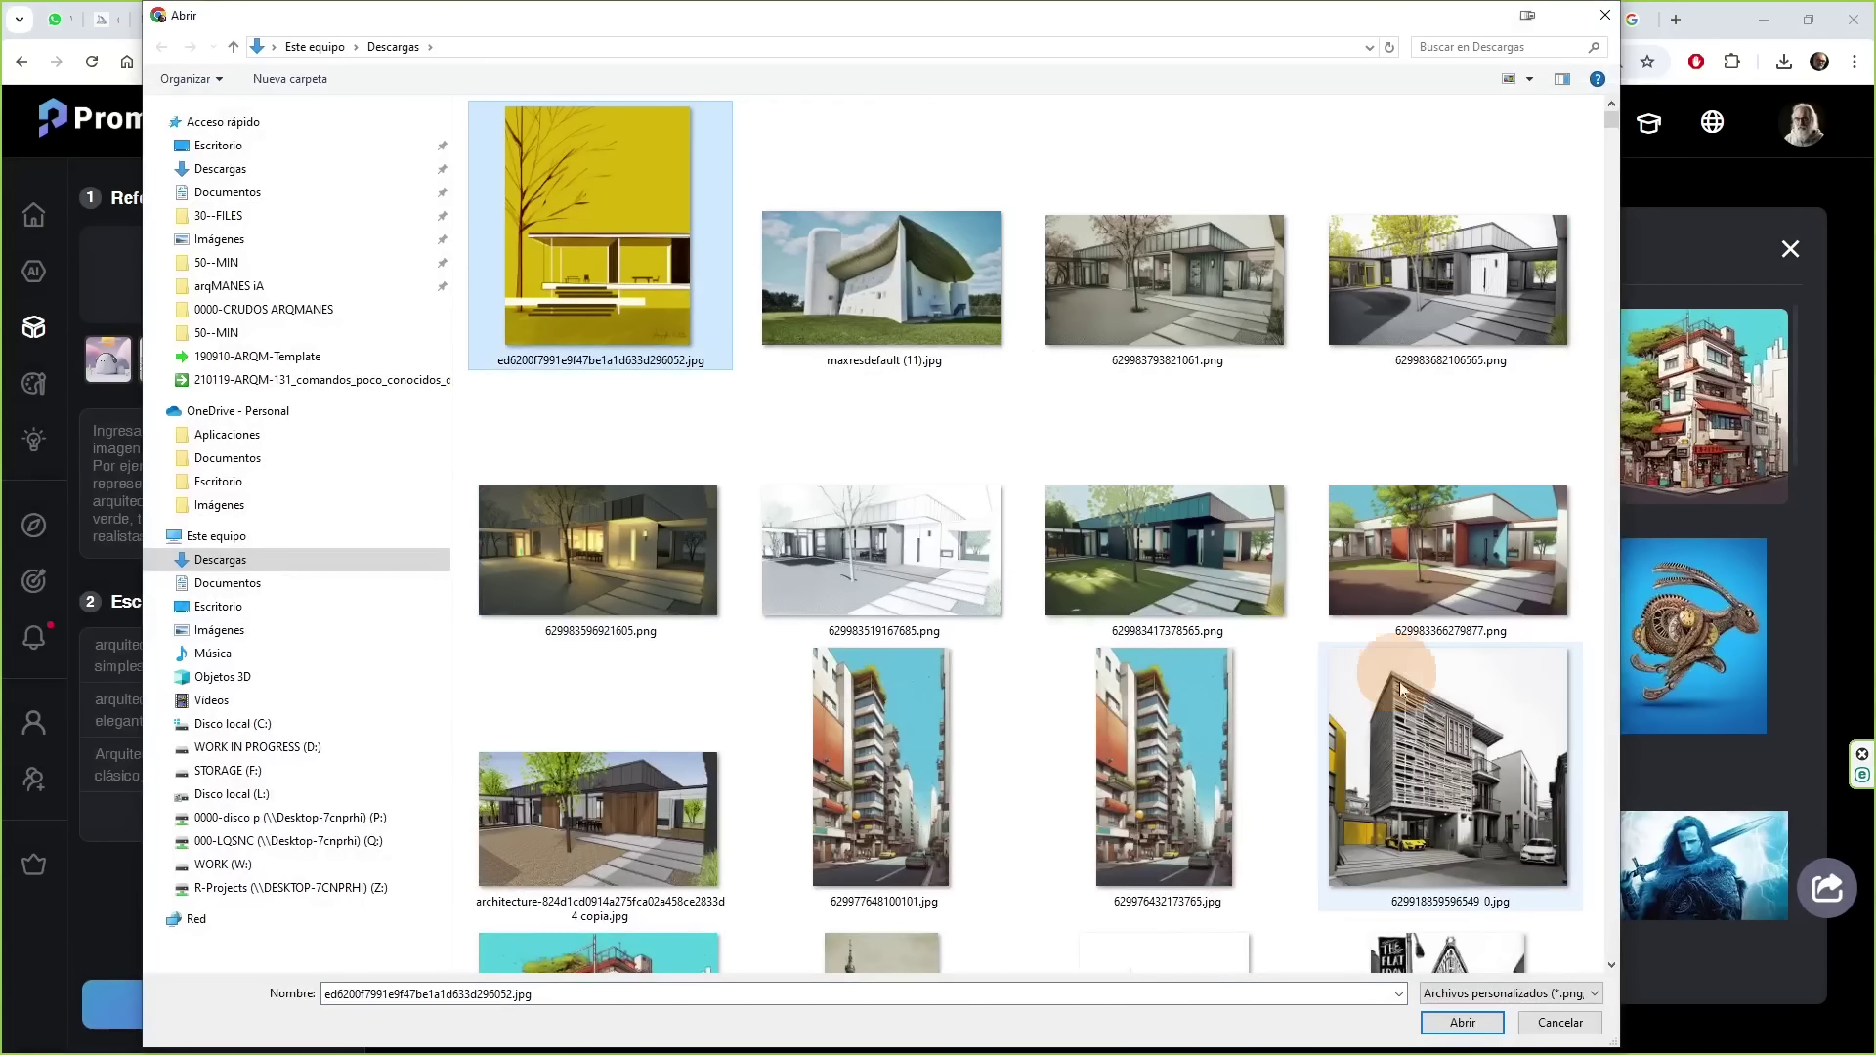
left_click(1462, 1022)
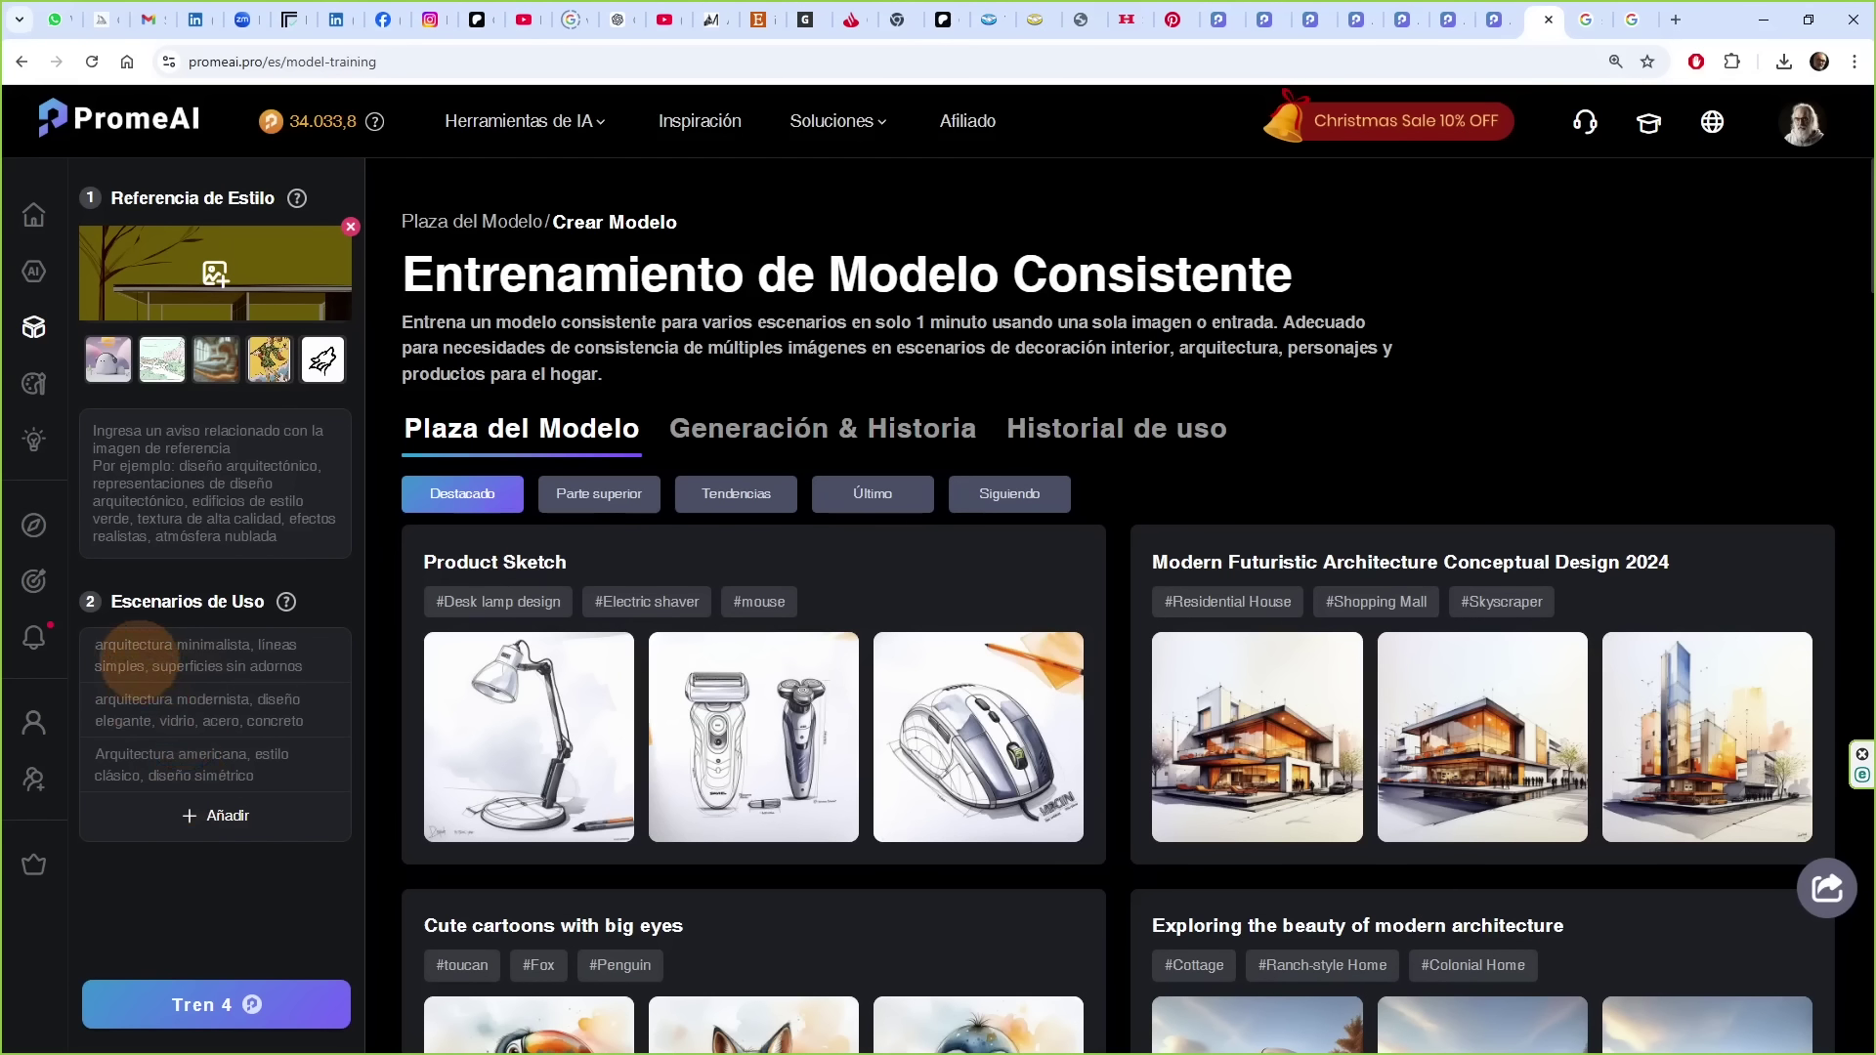
- Fill in the three usage scenarios as "casa moderna", "edificio contemporáneo" and "escena de calle actual"
left_click(138, 660)
type("casa moder")
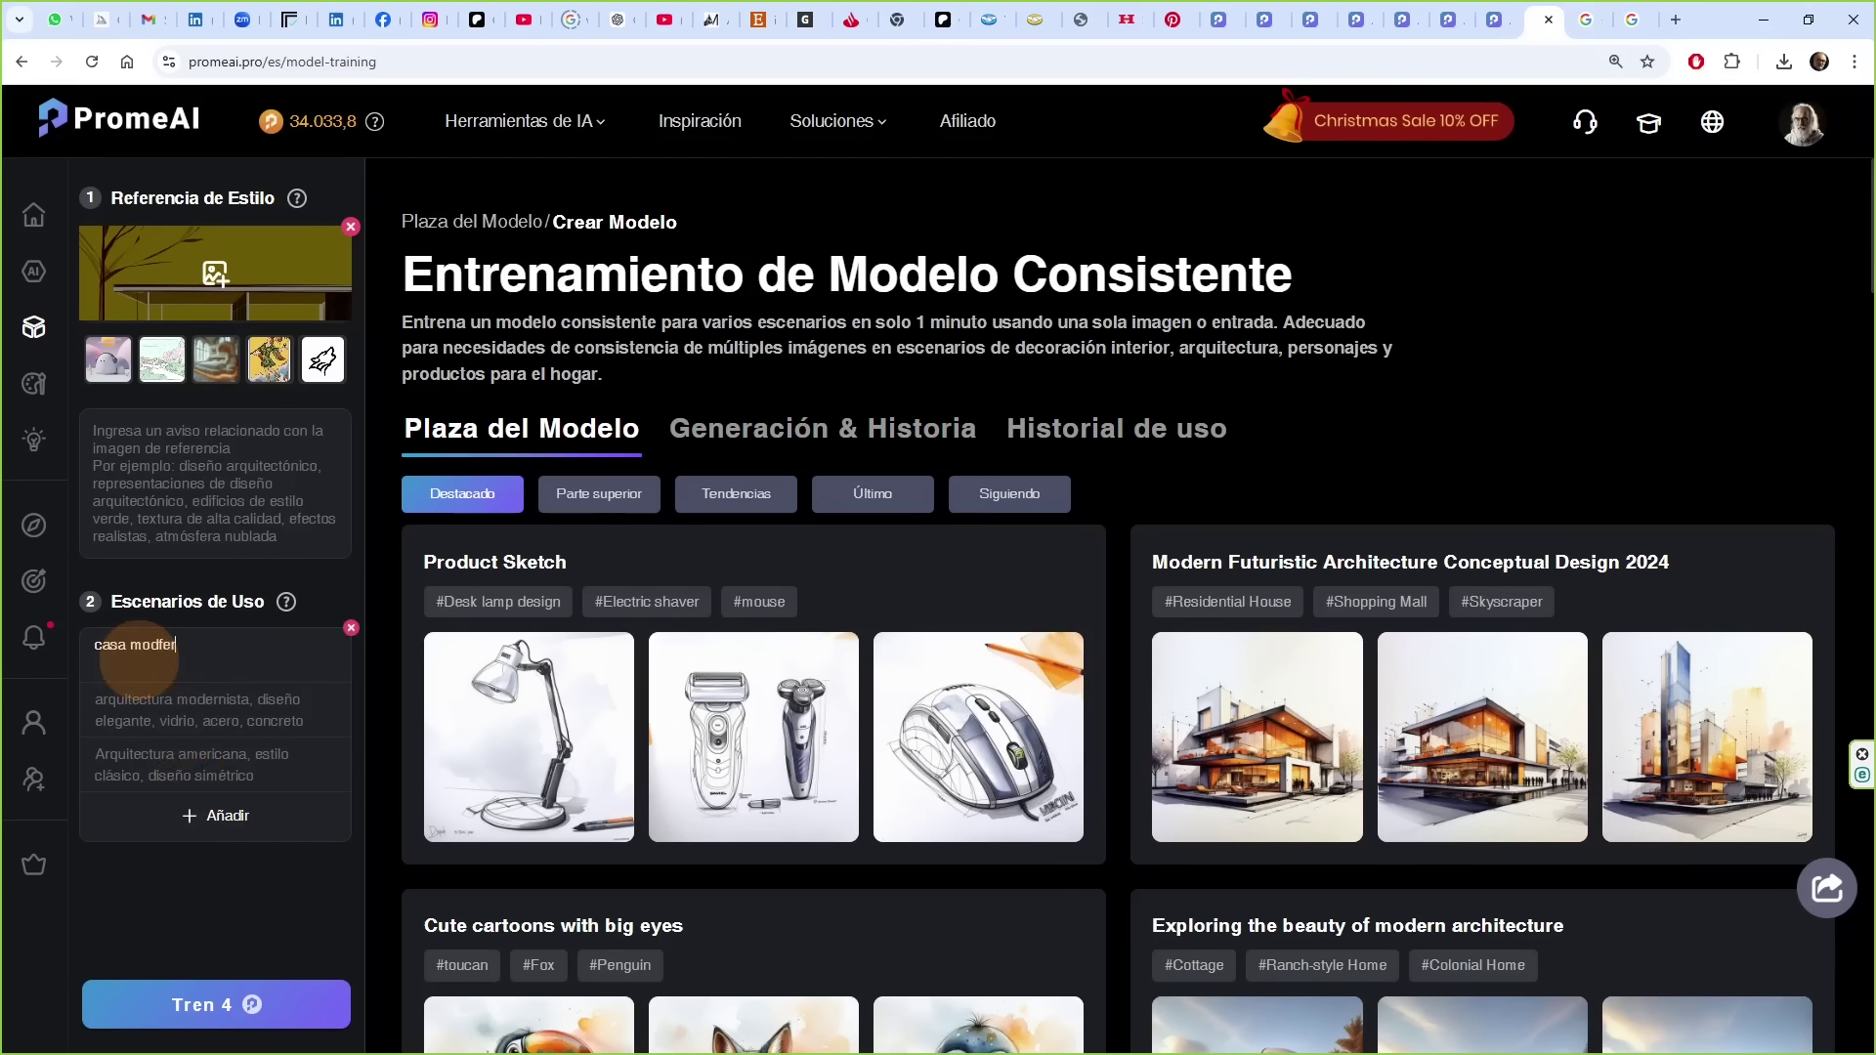
type("na")
left_click(135, 708)
type("edifi")
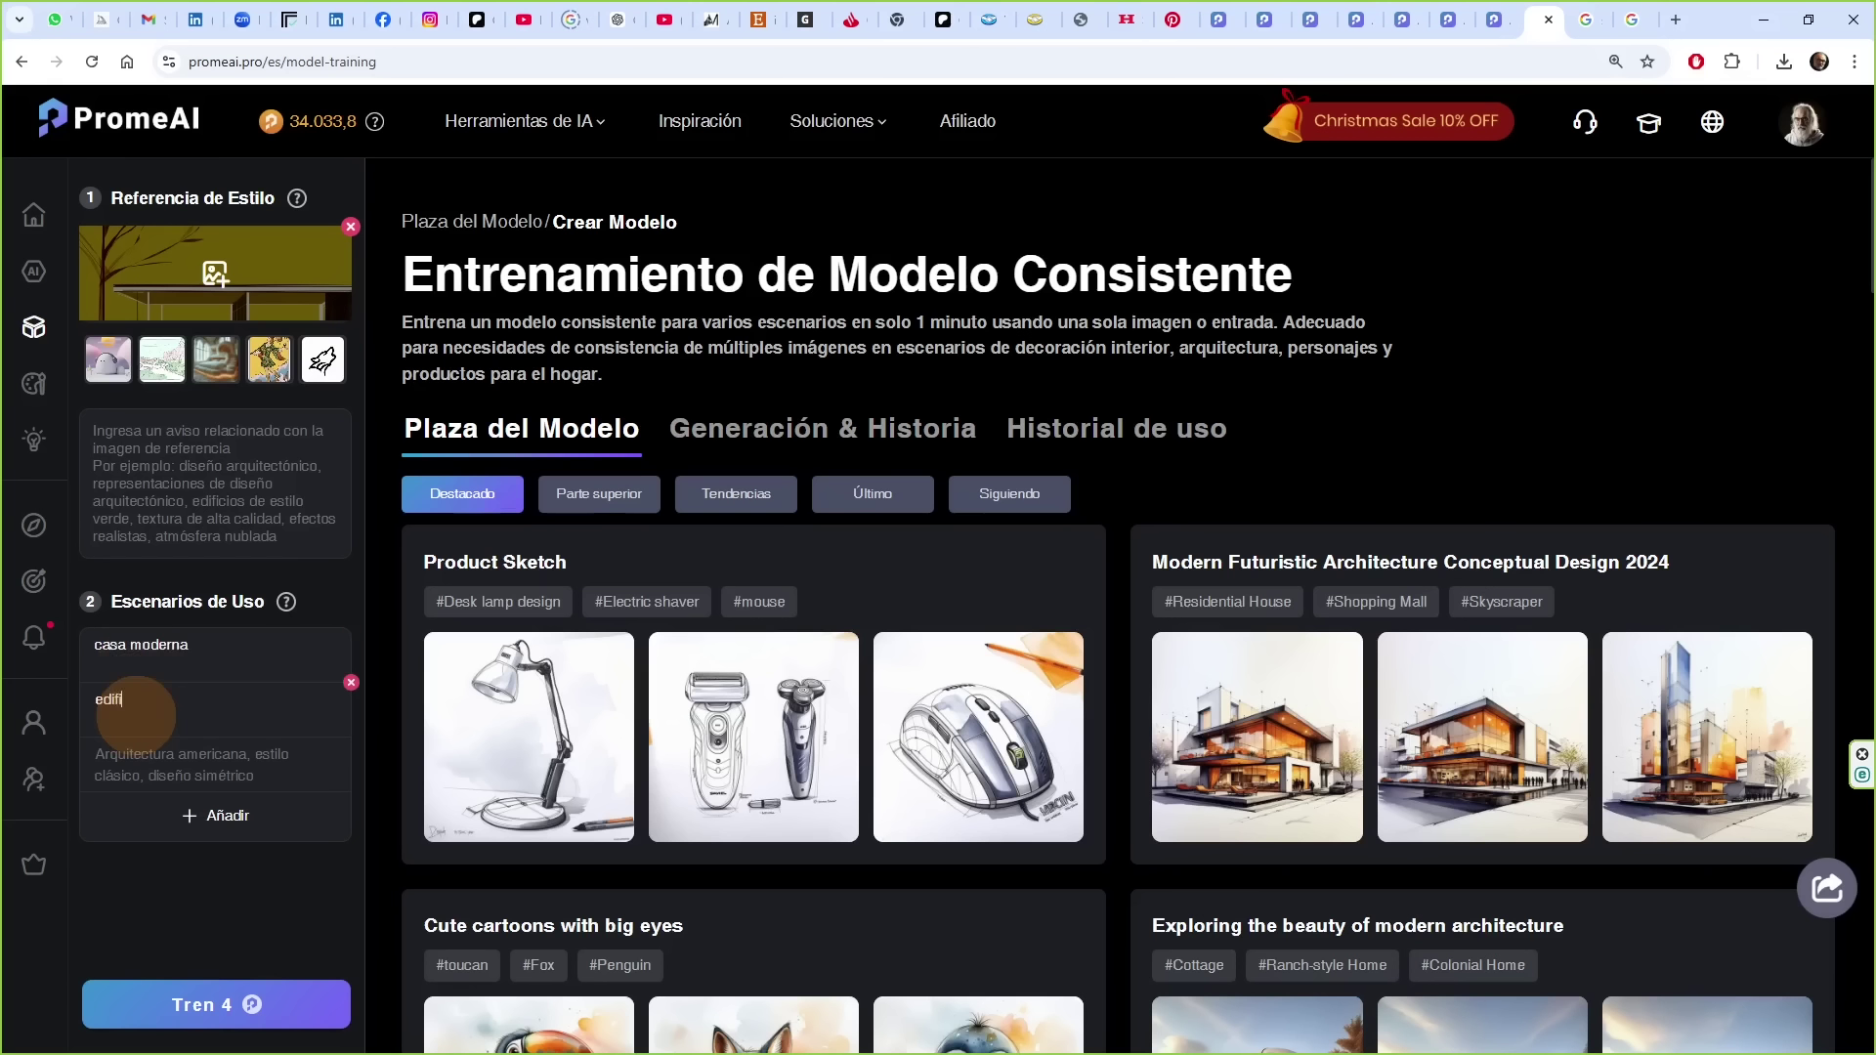
type("mporaneo")
left_click(186, 754)
type("escena de calle")
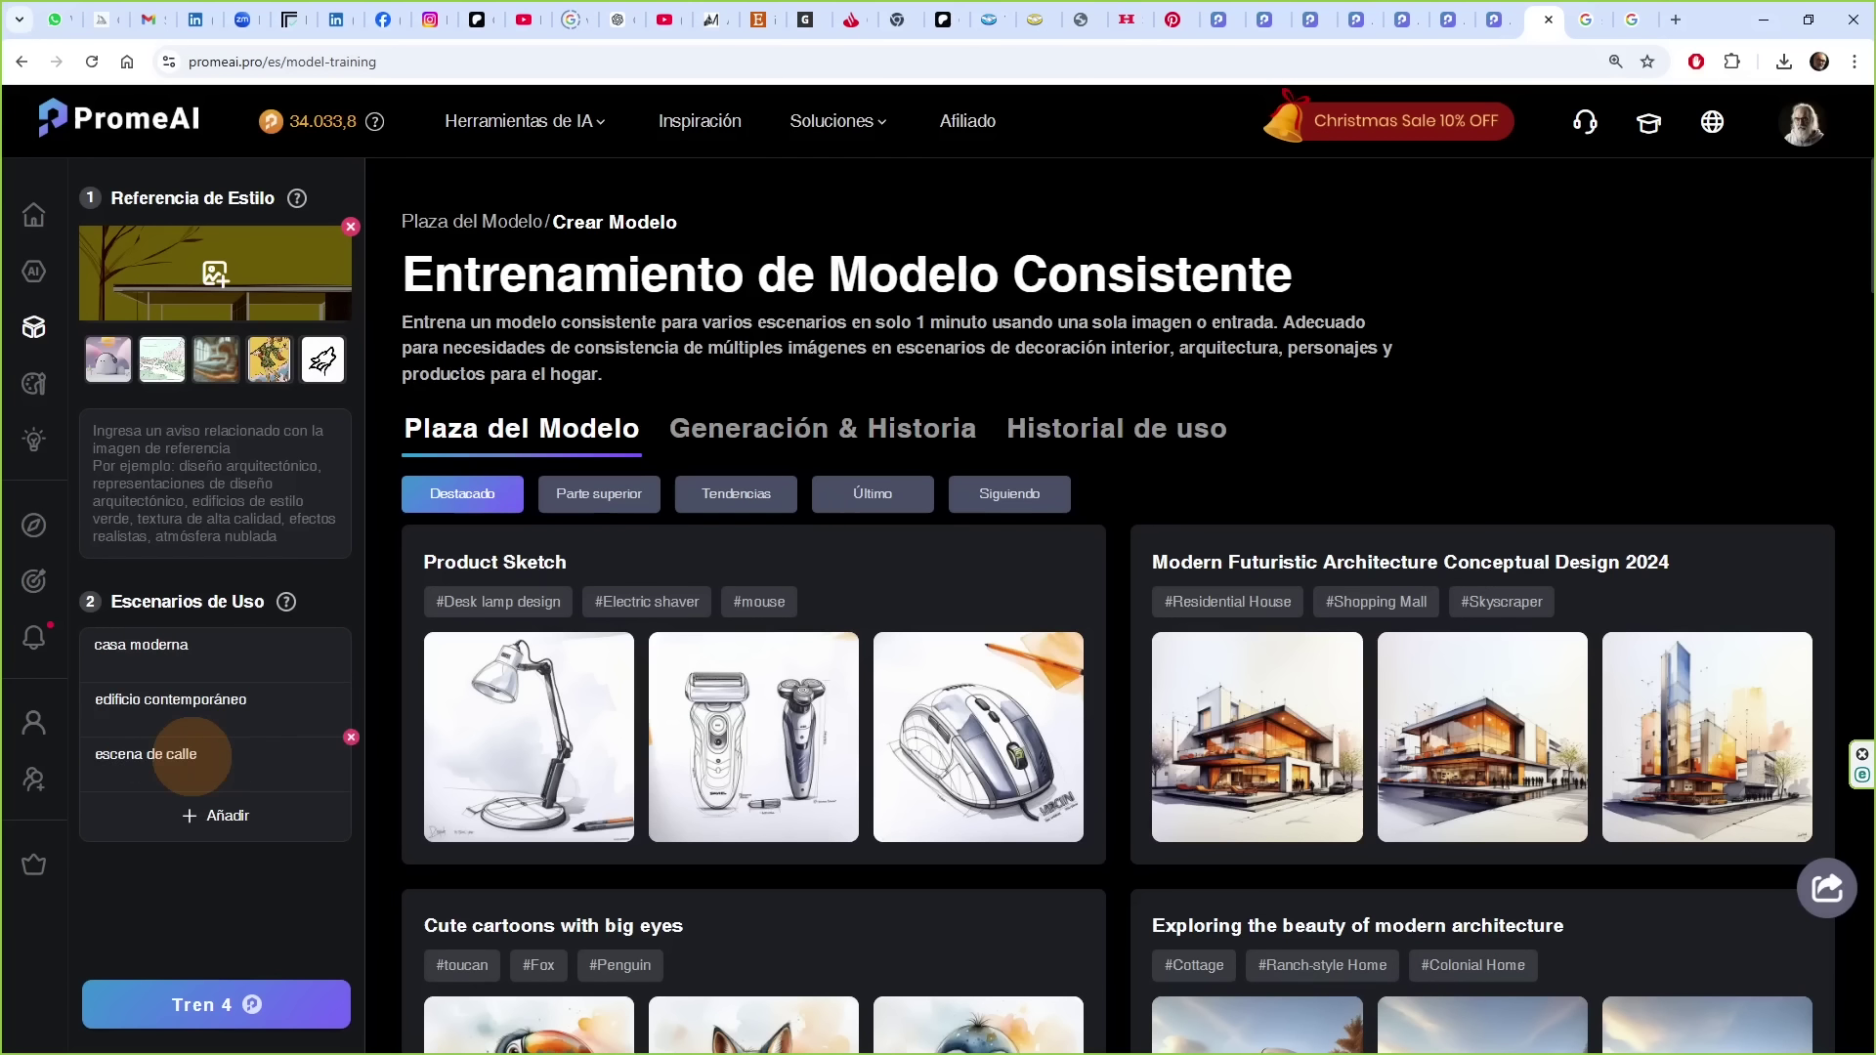
type(" actual")
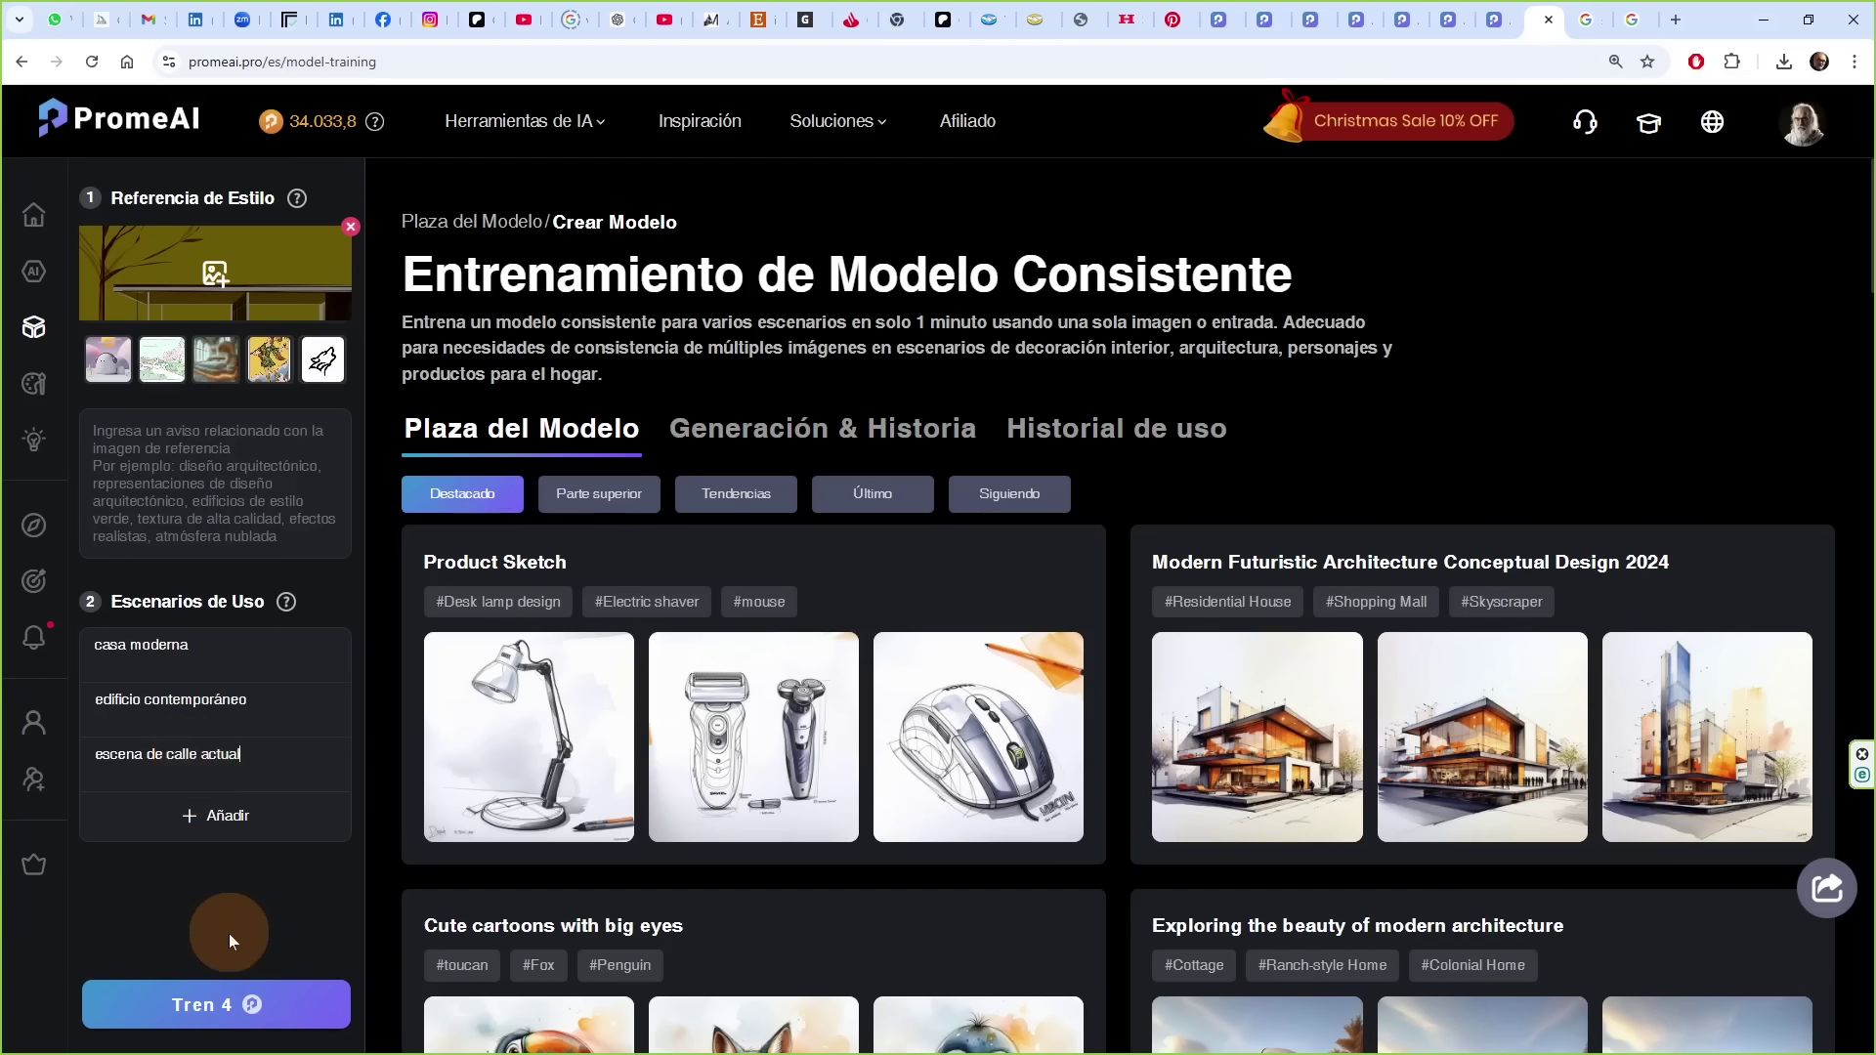